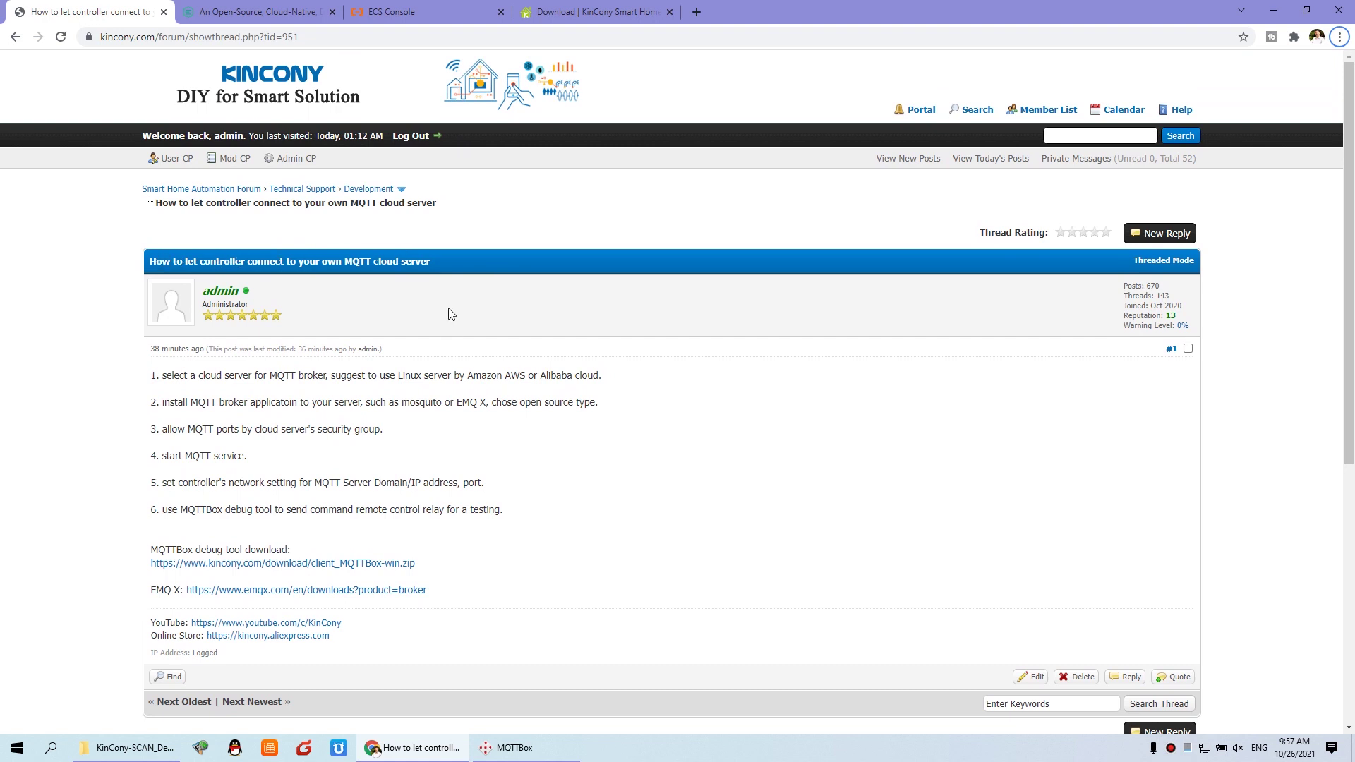
# Step: Zoom the forum thread to 150%, highlight 'Linux server', and view the KinCony_Linux instance
pyautogui.hotkey('ctrl', '+')
pyautogui.hotkey('ctrl', '+')
pyautogui.hotkey('ctrl', '+')
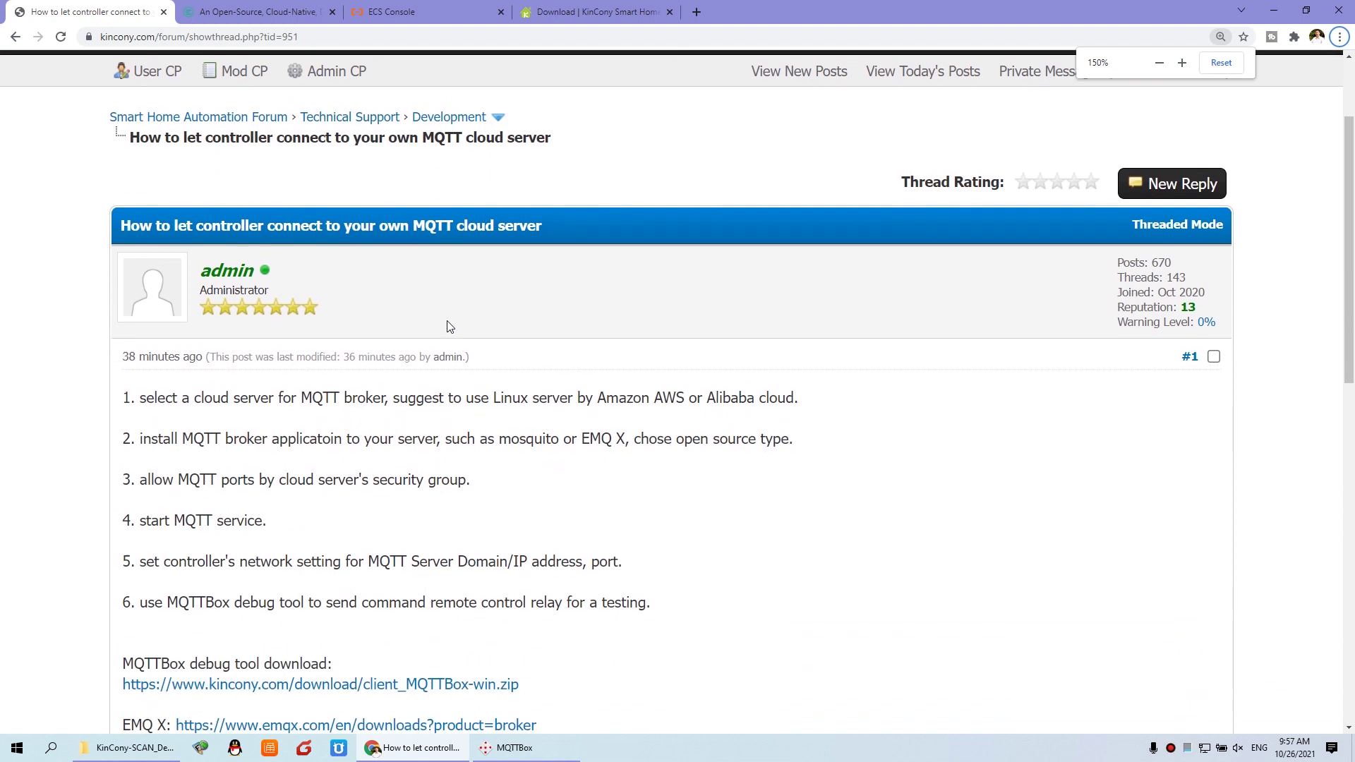
pyautogui.scroll(-2, 447, 326)
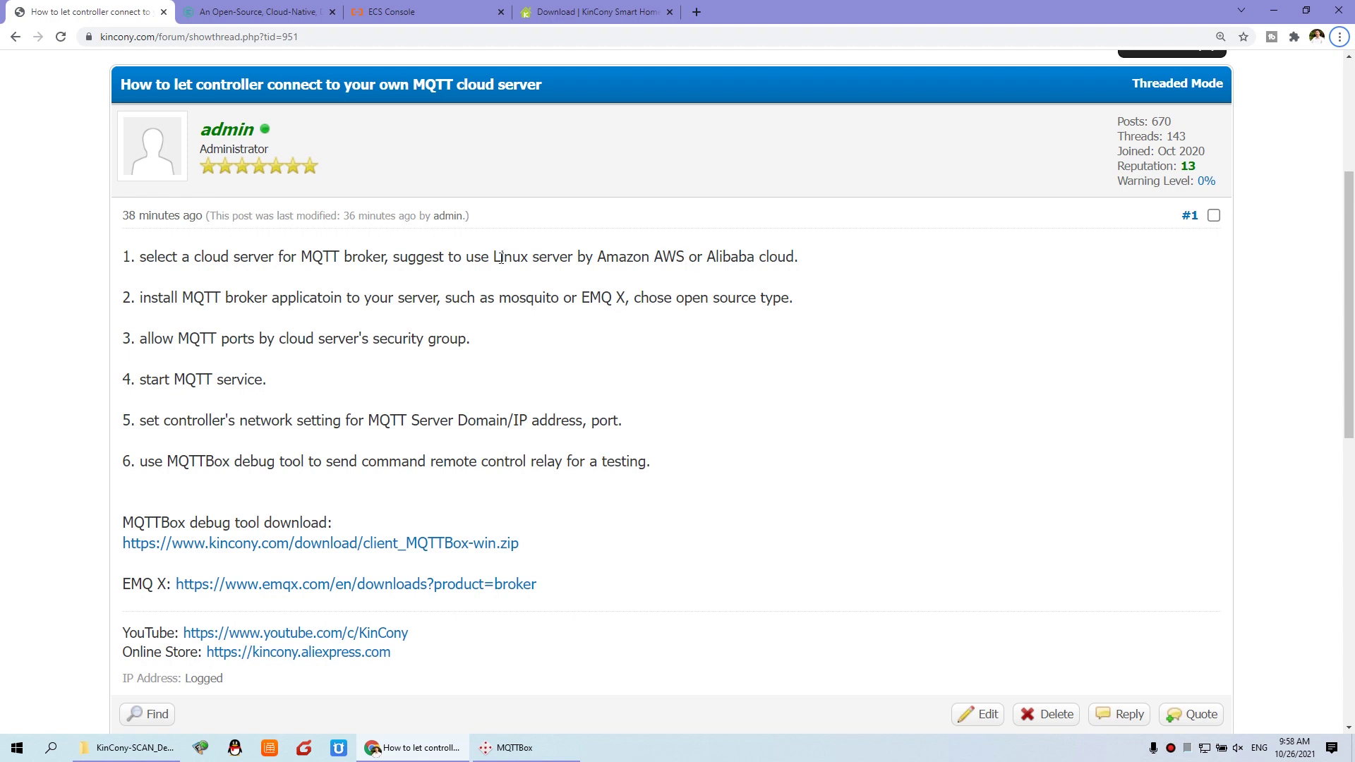
pyautogui.moveTo(493, 256); pyautogui.dragTo(580, 259)
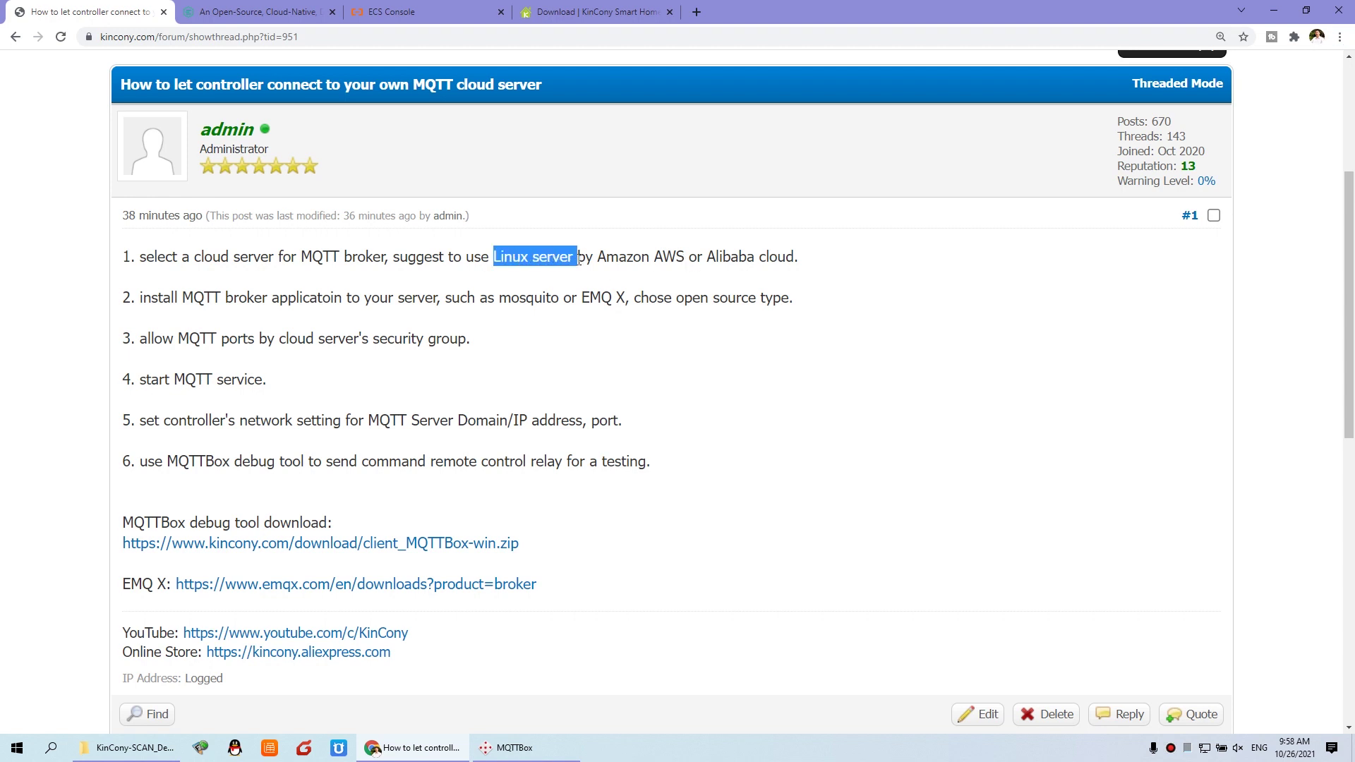
pyautogui.click(421, 6)
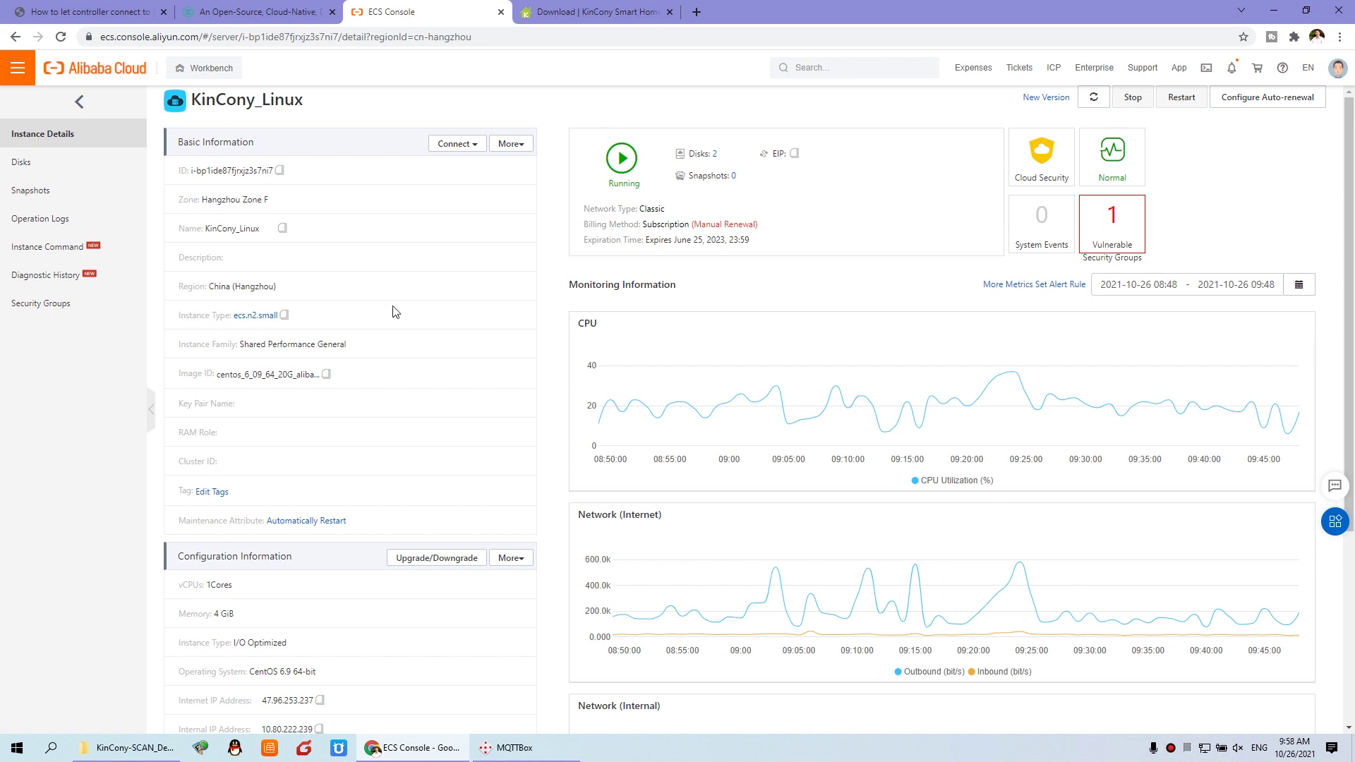
pyautogui.scroll(-1, 400, 330)
pyautogui.scroll(1, 400, 339)
pyautogui.moveTo(215, 375); pyautogui.dragTo(485, 409)
pyautogui.scroll(-1, 487, 411)
pyautogui.scroll(-3, 485, 410)
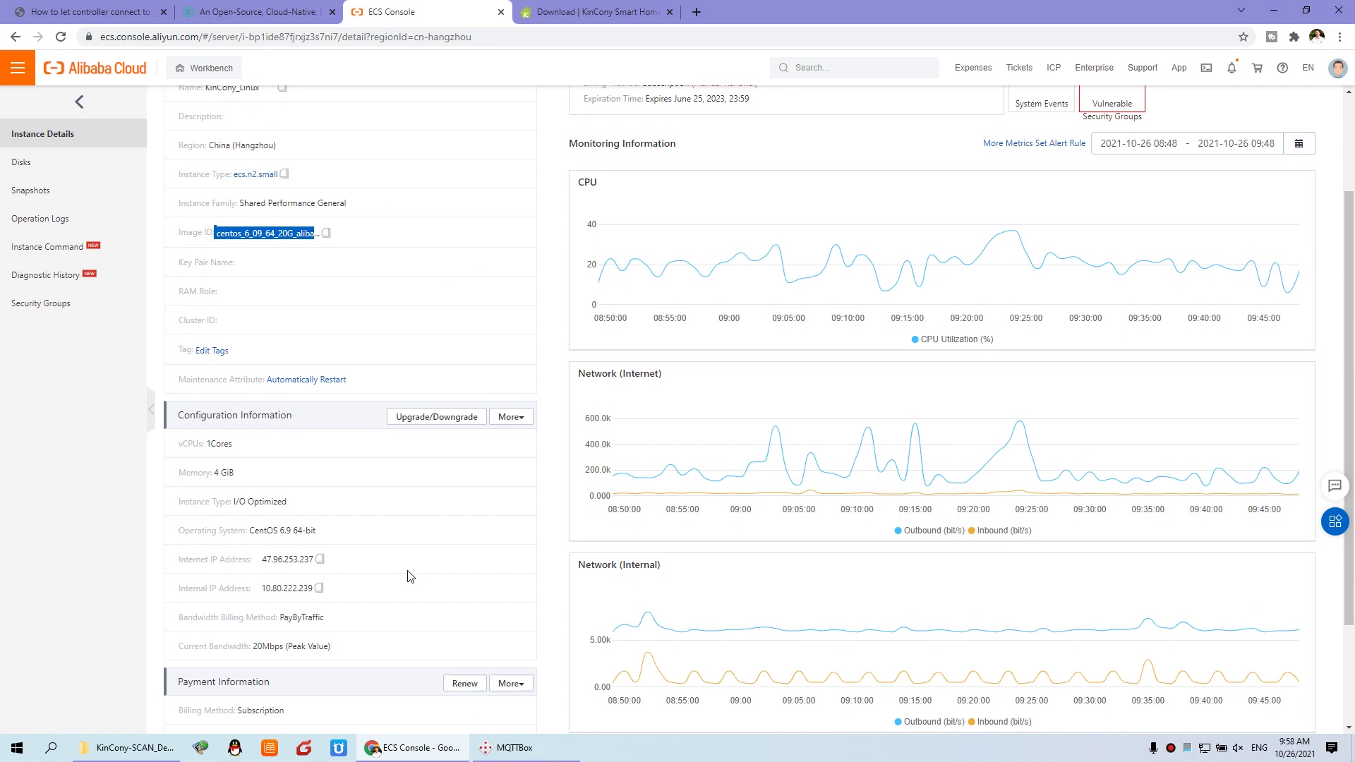
pyautogui.scroll(-1, 413, 558)
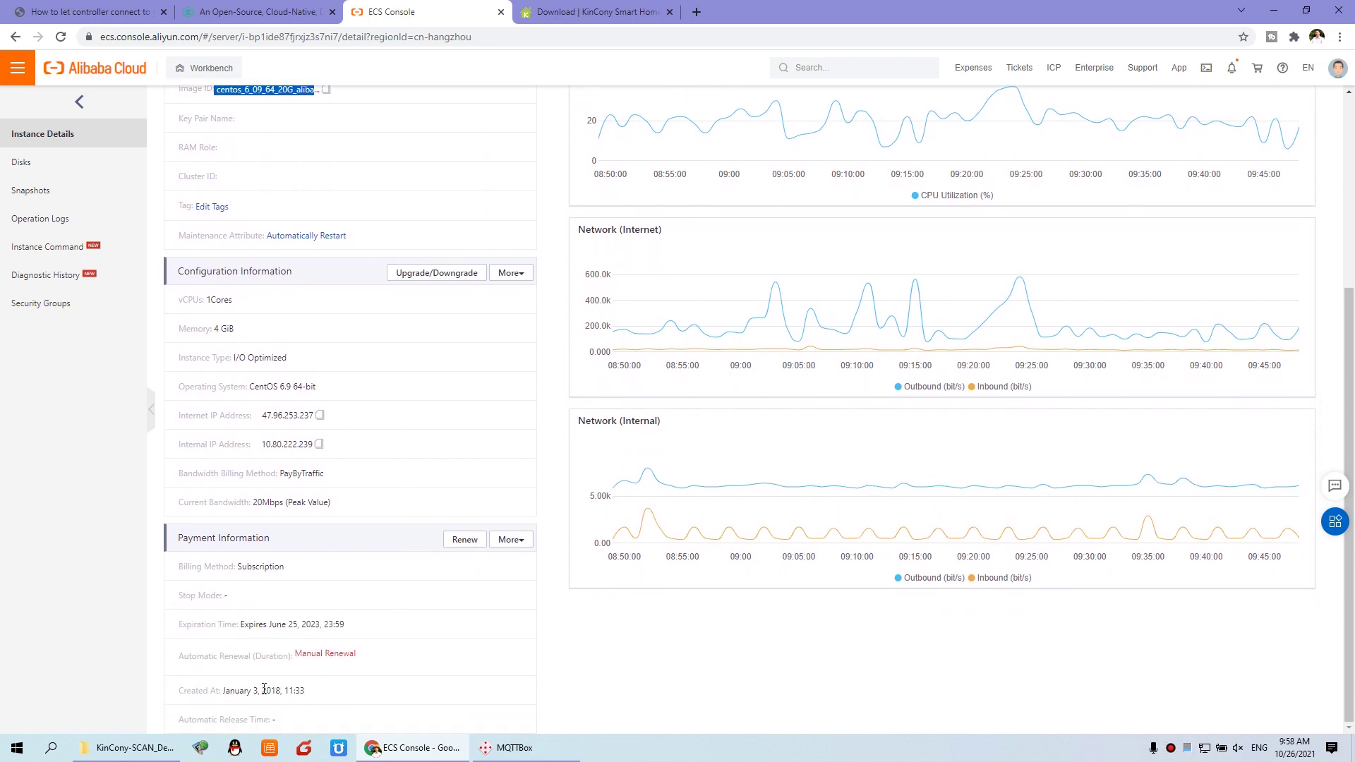
pyautogui.moveTo(264, 690); pyautogui.dragTo(286, 690)
pyautogui.click(287, 691)
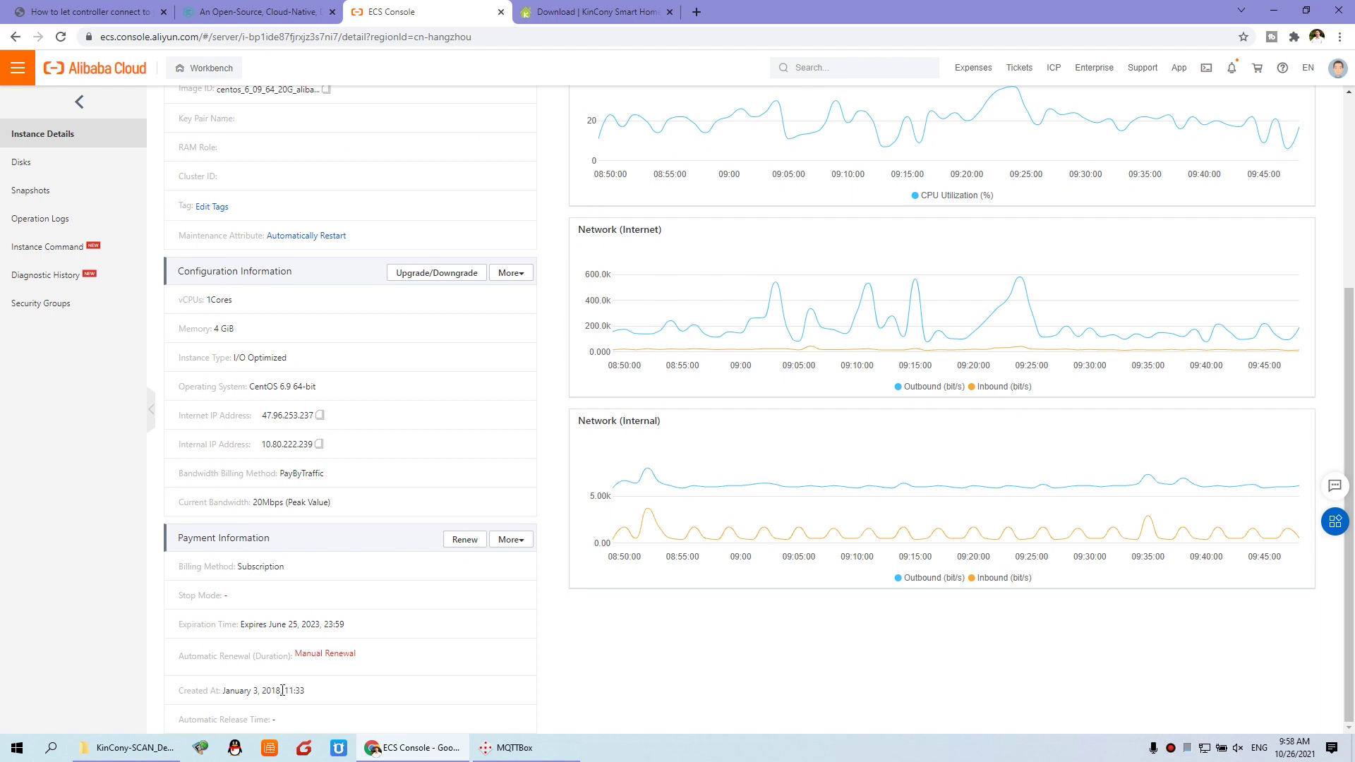
pyautogui.scroll(4, 282, 690)
pyautogui.moveTo(218, 370); pyautogui.dragTo(247, 371)
pyautogui.click(248, 370)
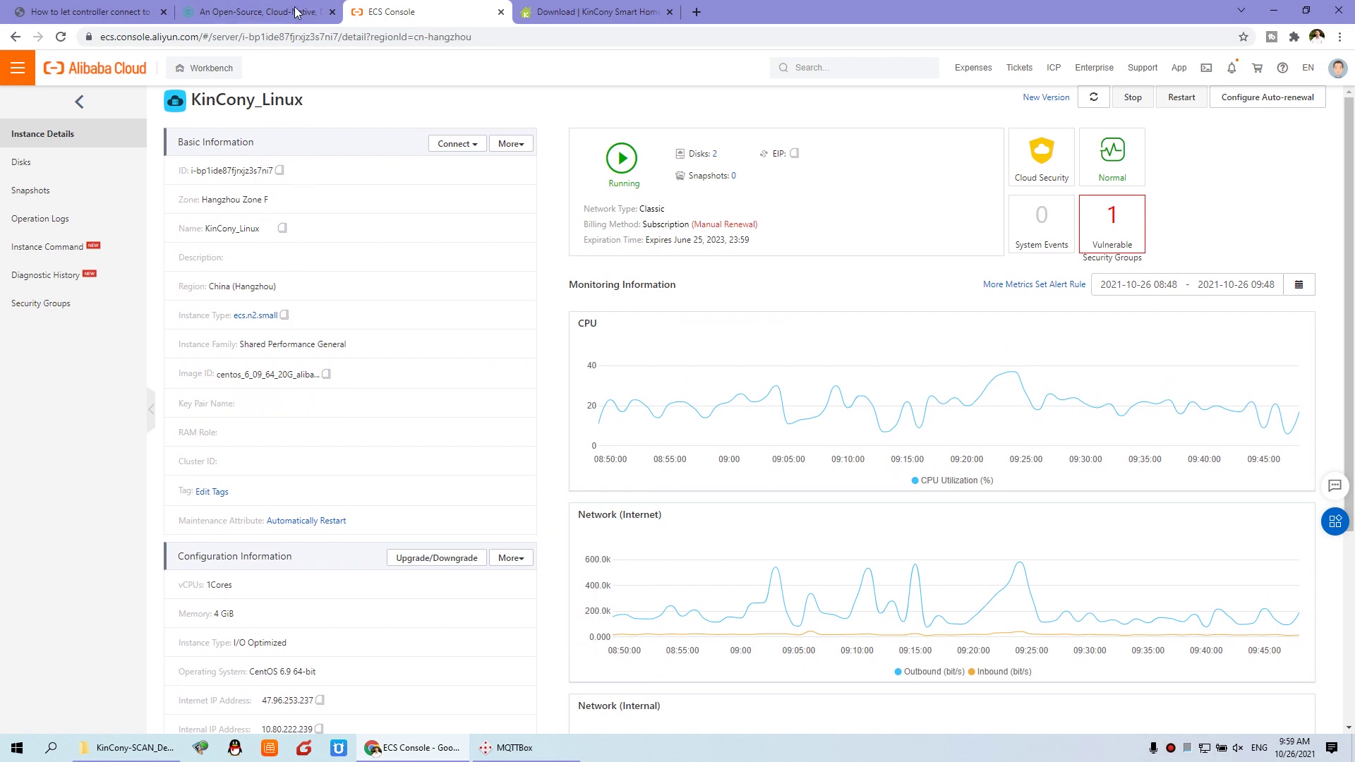
pyautogui.click(248, 6)
# Step: In the forum thread, highlight step 1's cloud server recommendation and step 2's broker installation text
pyautogui.click(90, 12)
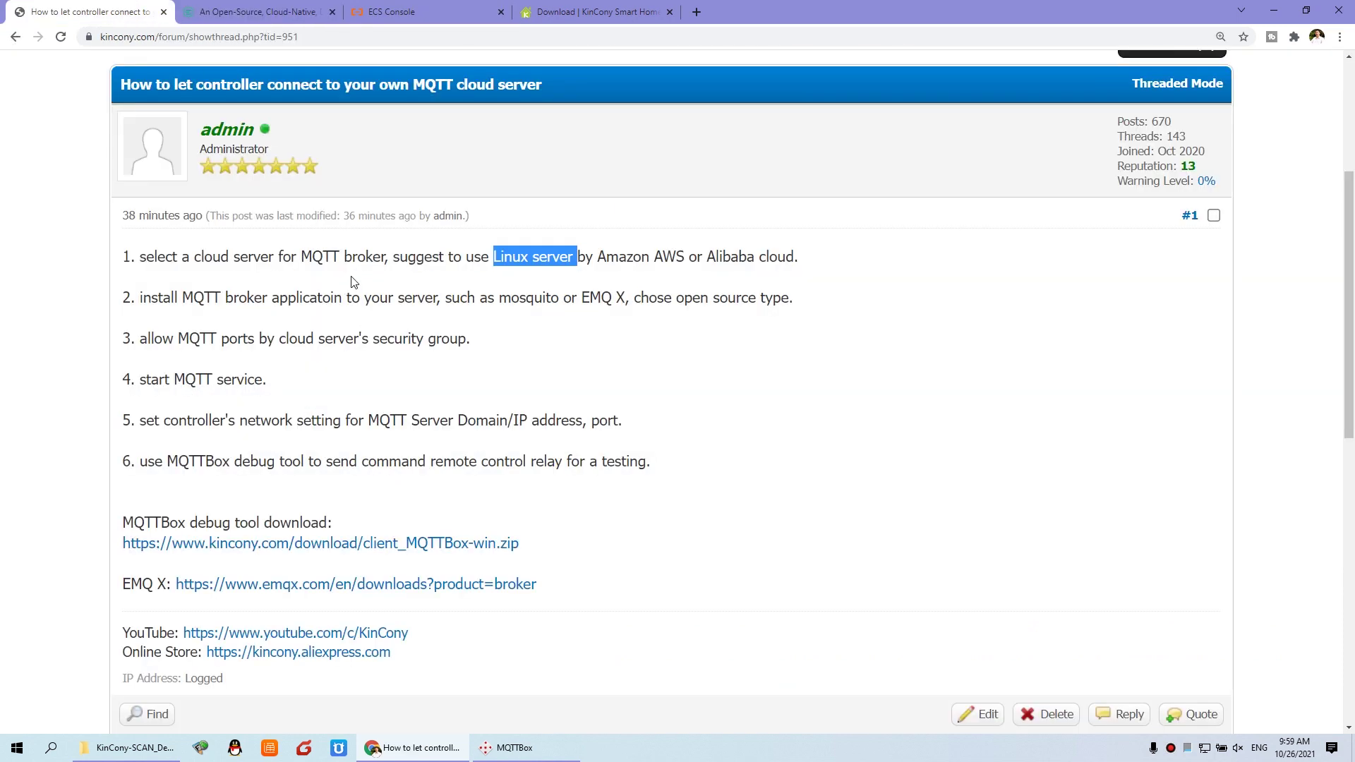
pyautogui.click(507, 252)
pyautogui.moveTo(271, 257); pyautogui.dragTo(766, 257)
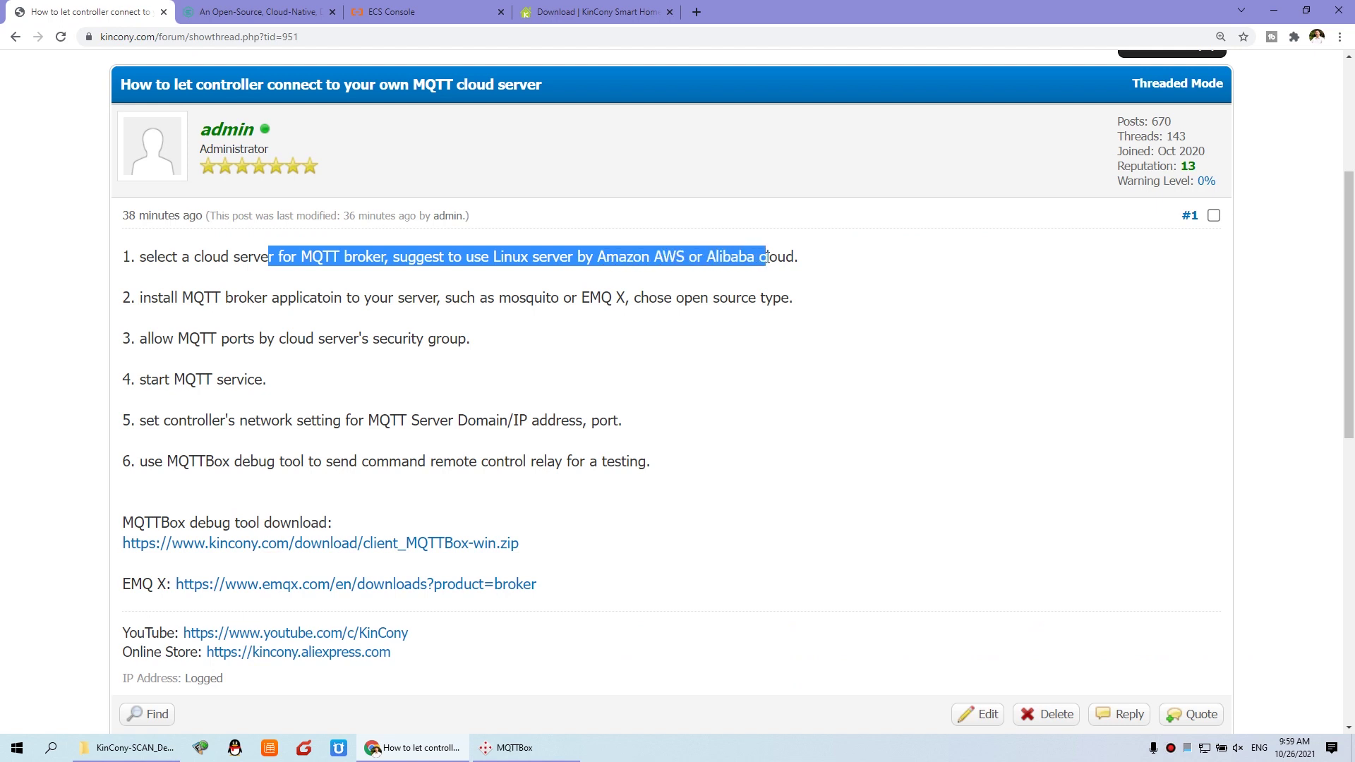
pyautogui.moveTo(183, 297); pyautogui.dragTo(755, 306)
# Step: Highlight 'mosquito' and 'MQTT broker application' in step 2, then go to the EMQ X homepage
pyautogui.click(530, 297)
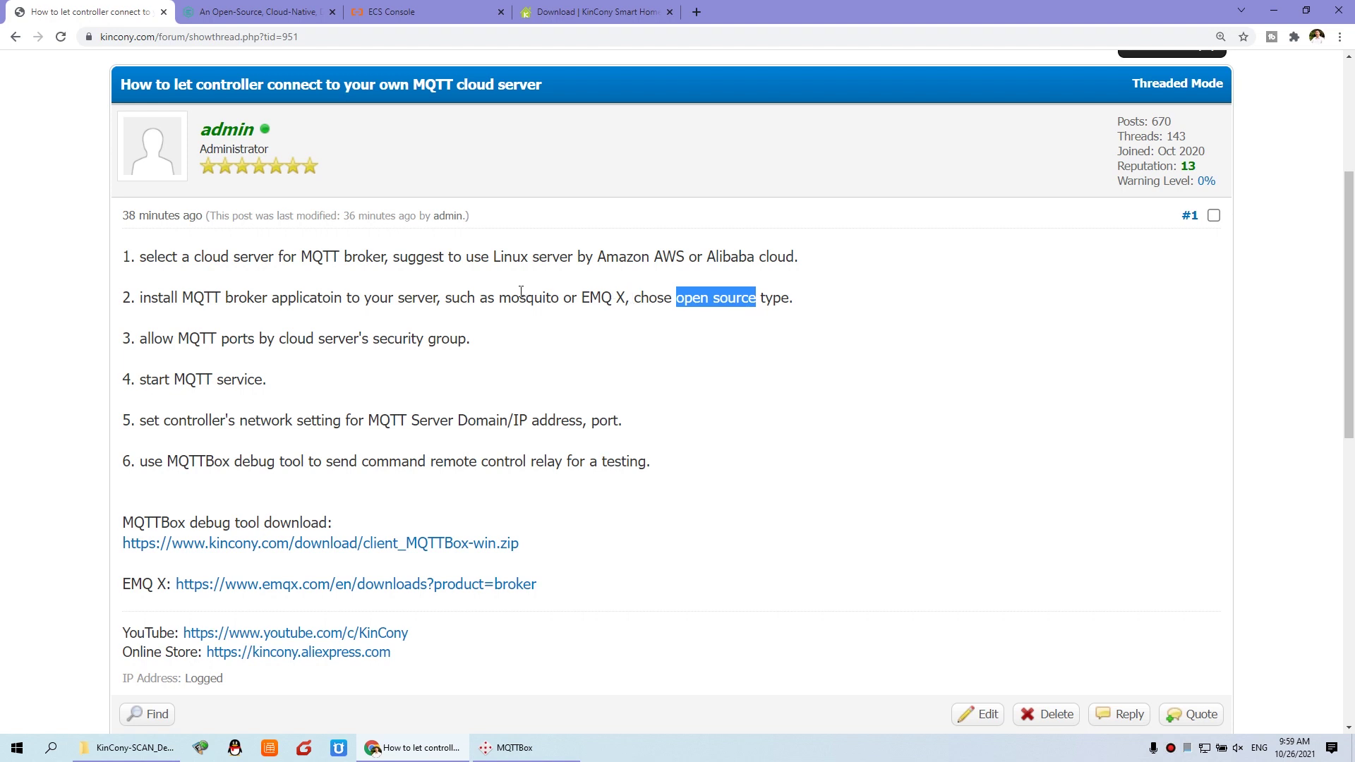
pyautogui.moveTo(495, 297); pyautogui.dragTo(565, 298)
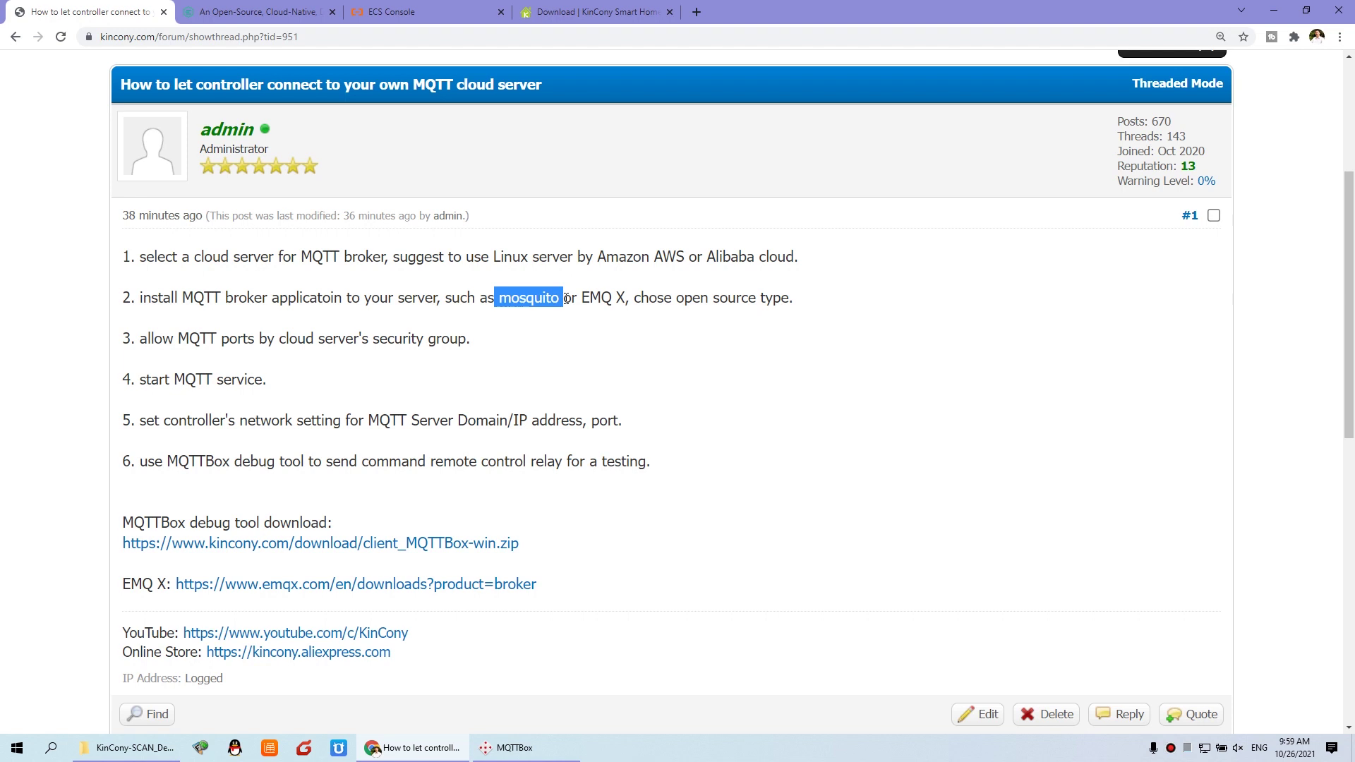
pyautogui.click(487, 292)
pyautogui.moveTo(177, 297); pyautogui.dragTo(344, 302)
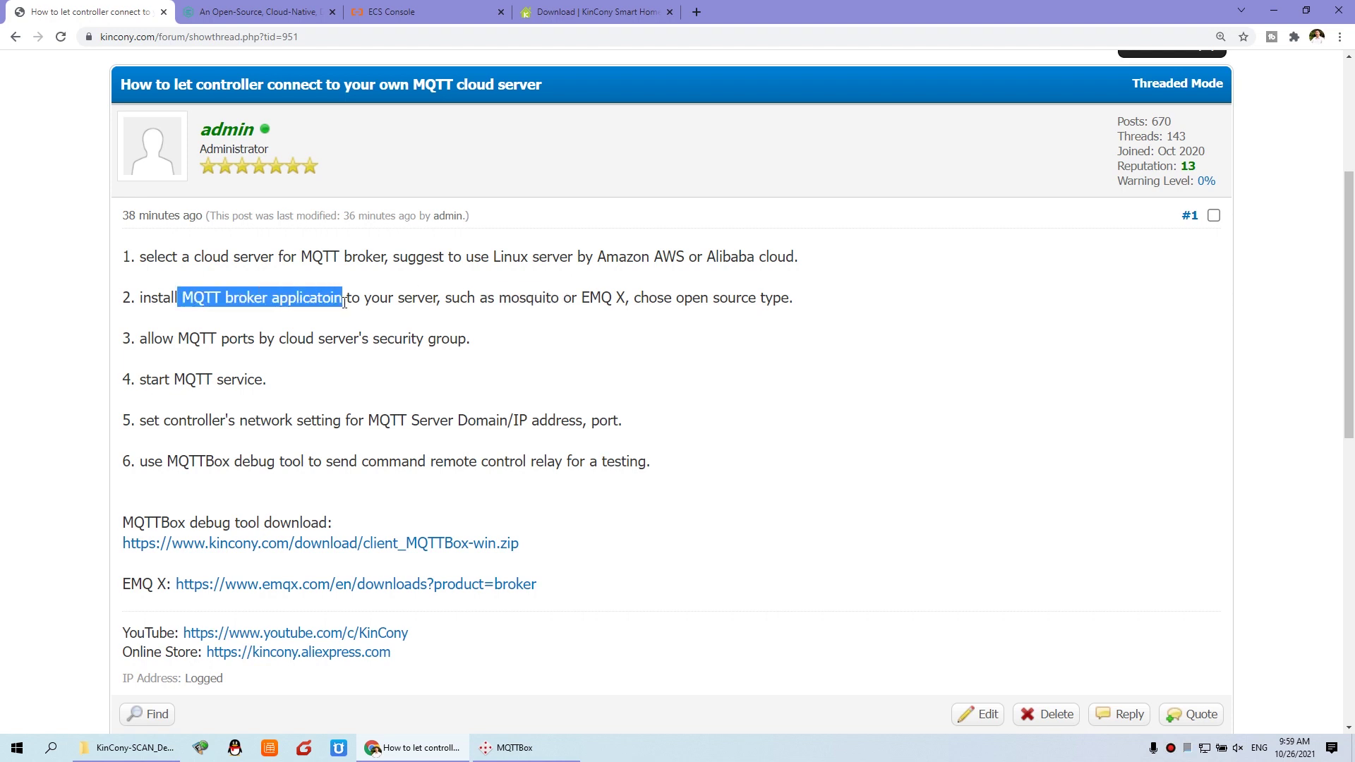
pyautogui.scroll(1, 345, 302)
pyautogui.click(283, 336)
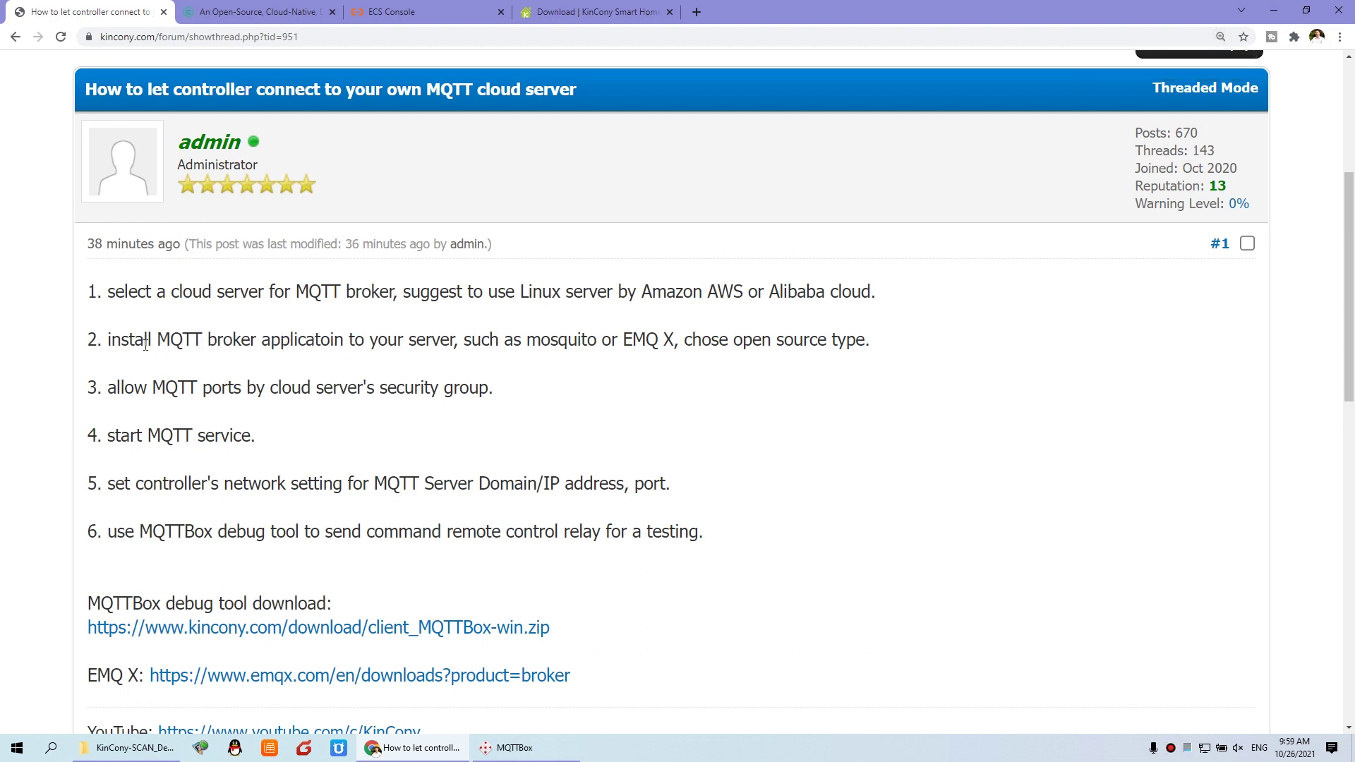
pyautogui.moveTo(107, 339); pyautogui.dragTo(258, 339)
pyautogui.click(268, 10)
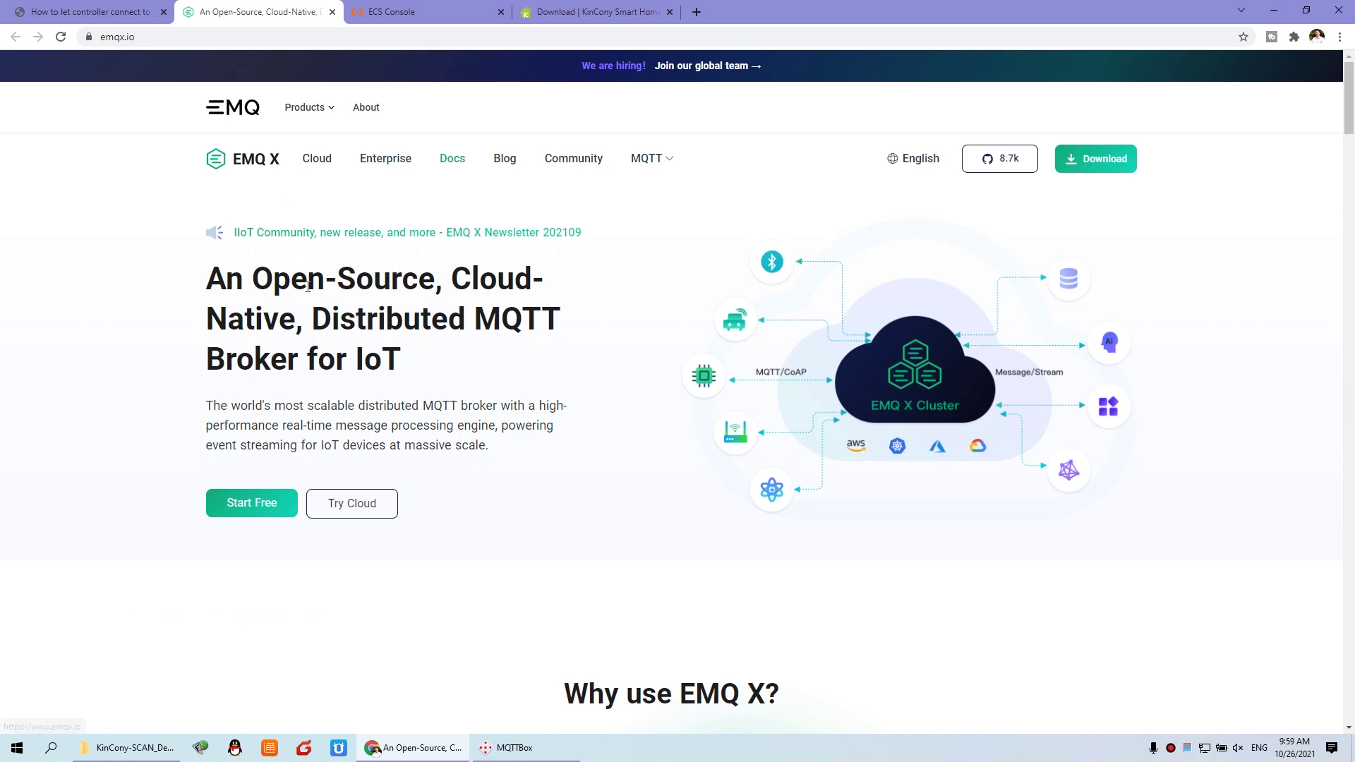
# Step: Highlight 'Open-Source' on the EMQ X homepage and open the broker downloads page
pyautogui.moveTo(253, 278); pyautogui.dragTo(430, 277)
pyautogui.scroll(-2, 446, 310)
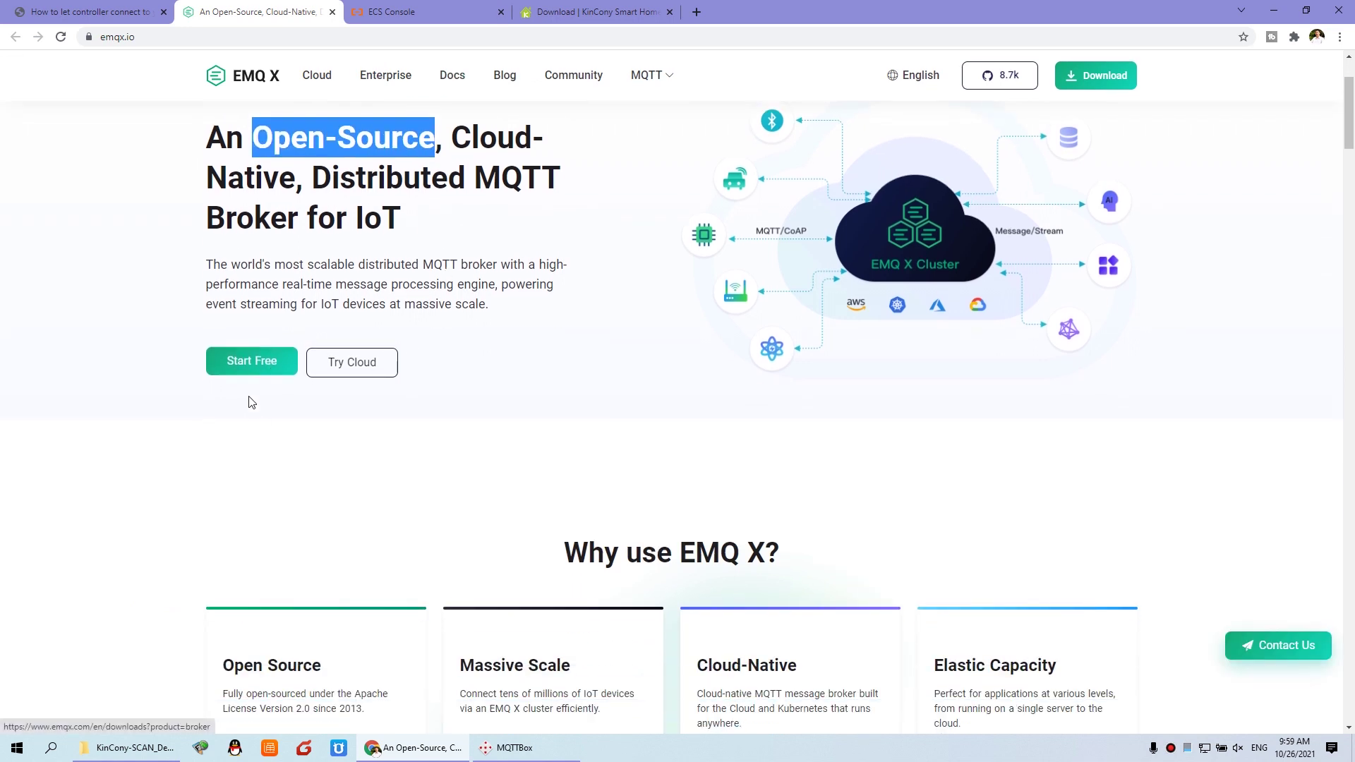
pyautogui.click(275, 368)
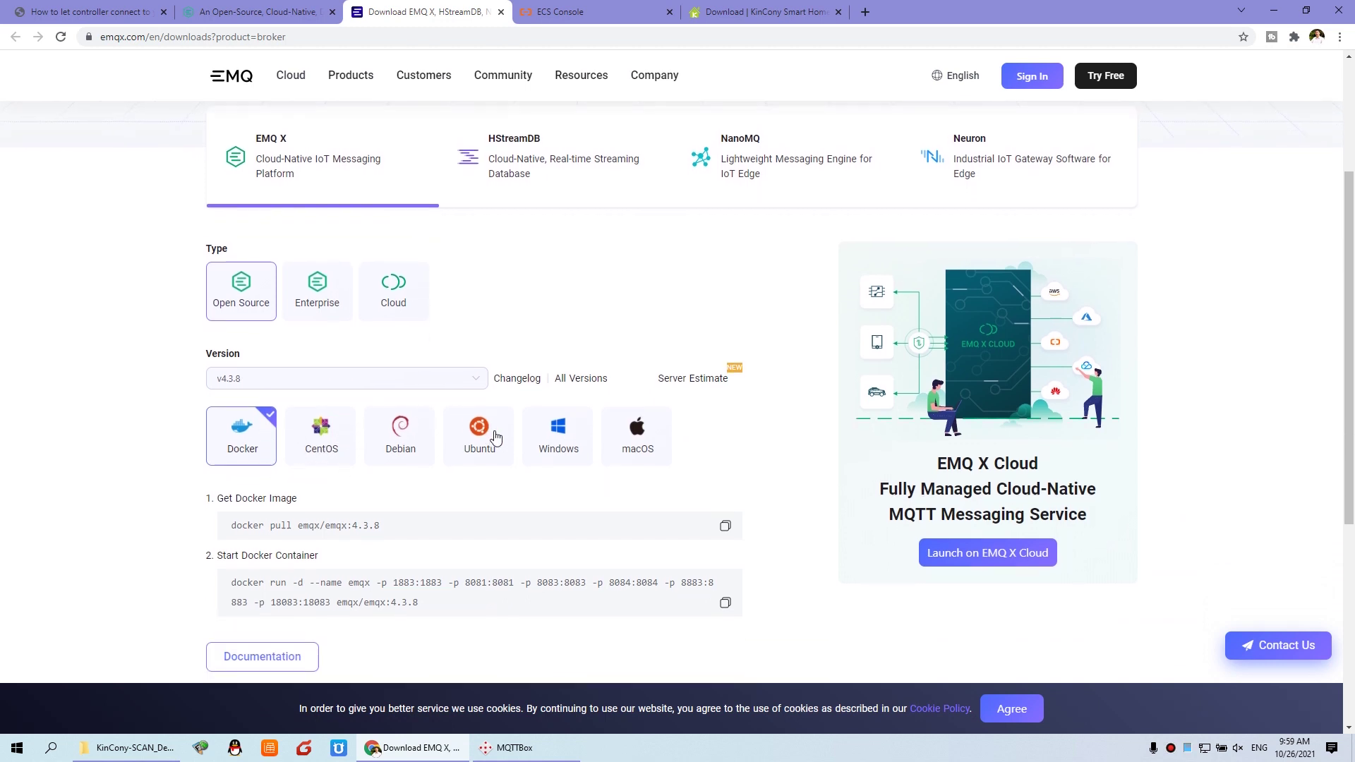
pyautogui.scroll(-1, 495, 436)
pyautogui.scroll(1, 495, 435)
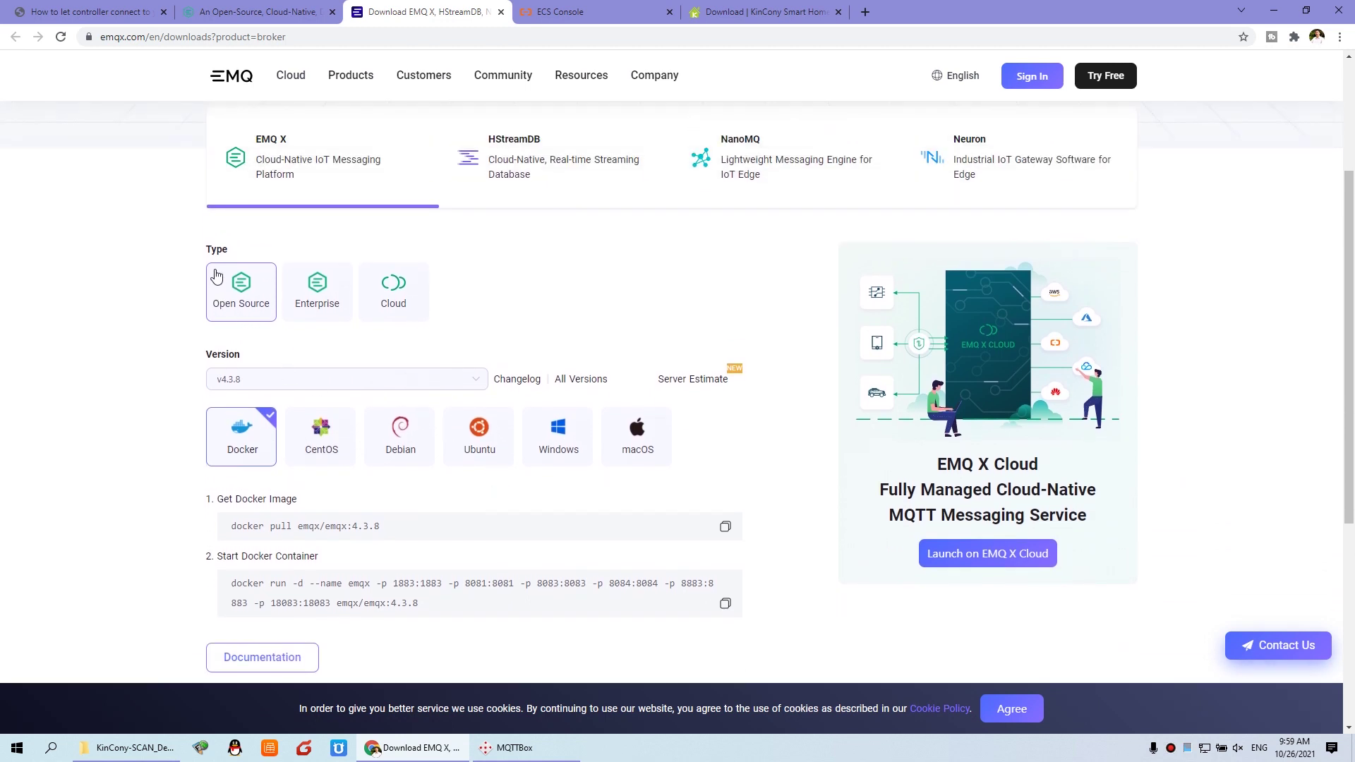
pyautogui.scroll(1, 226, 285)
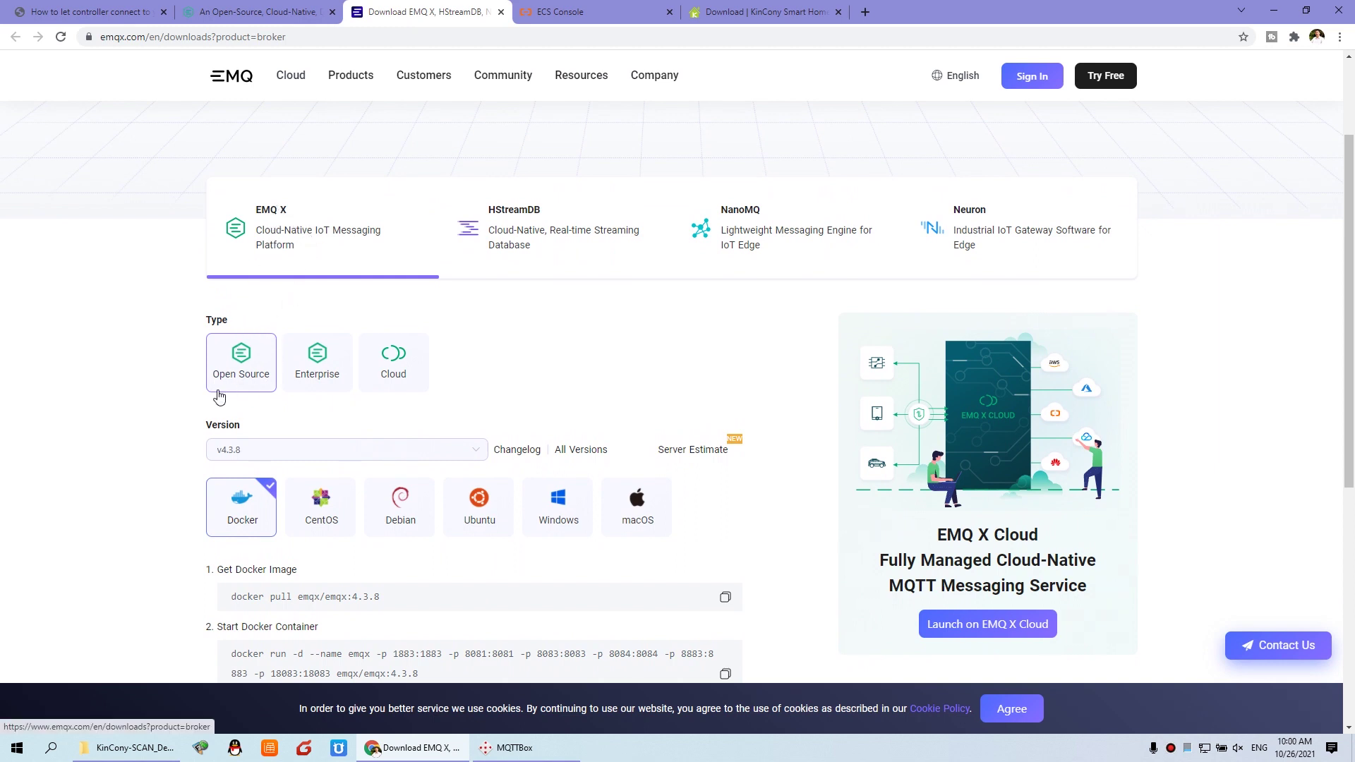
# Step: Switch from Enterprise back to Open Source and show the v4.3.8 CentOS installation commands
pyautogui.click(323, 370)
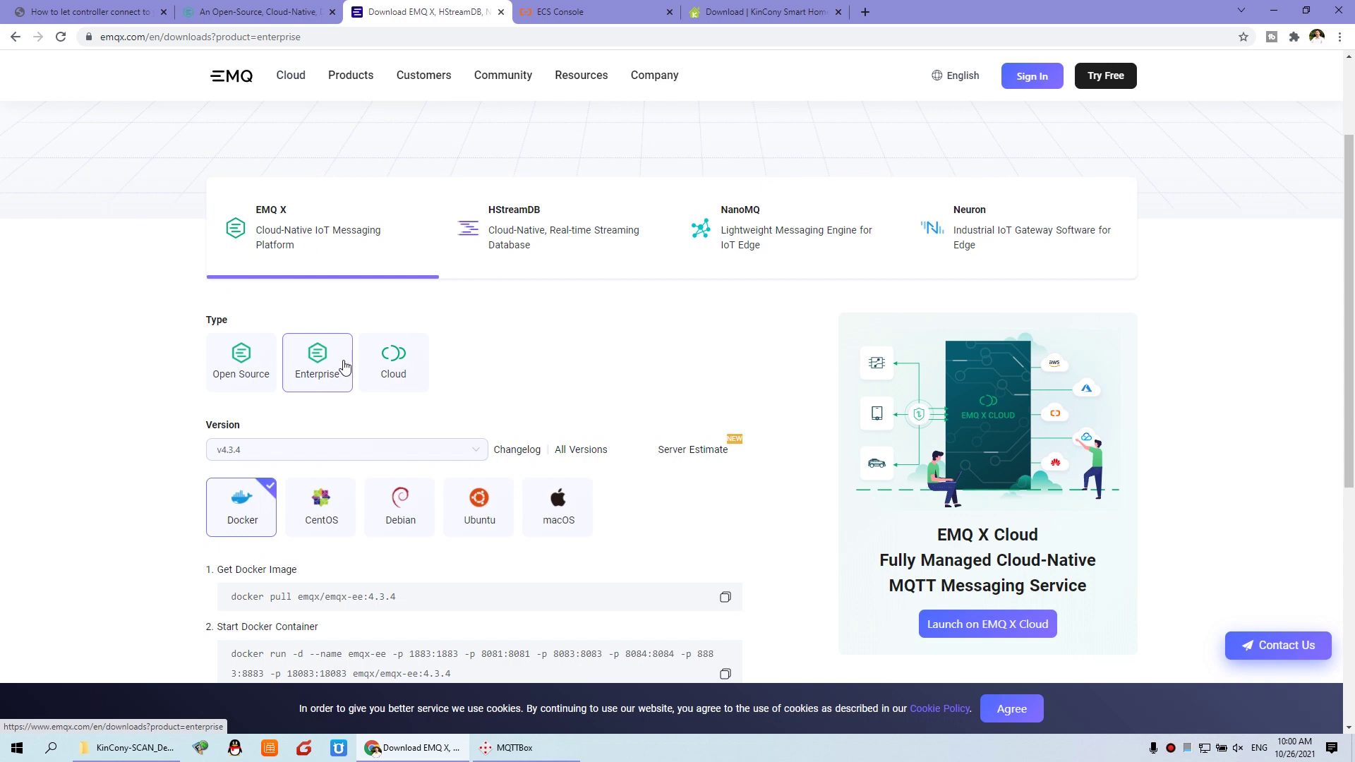
pyautogui.click(256, 365)
pyautogui.scroll(-2, 310, 374)
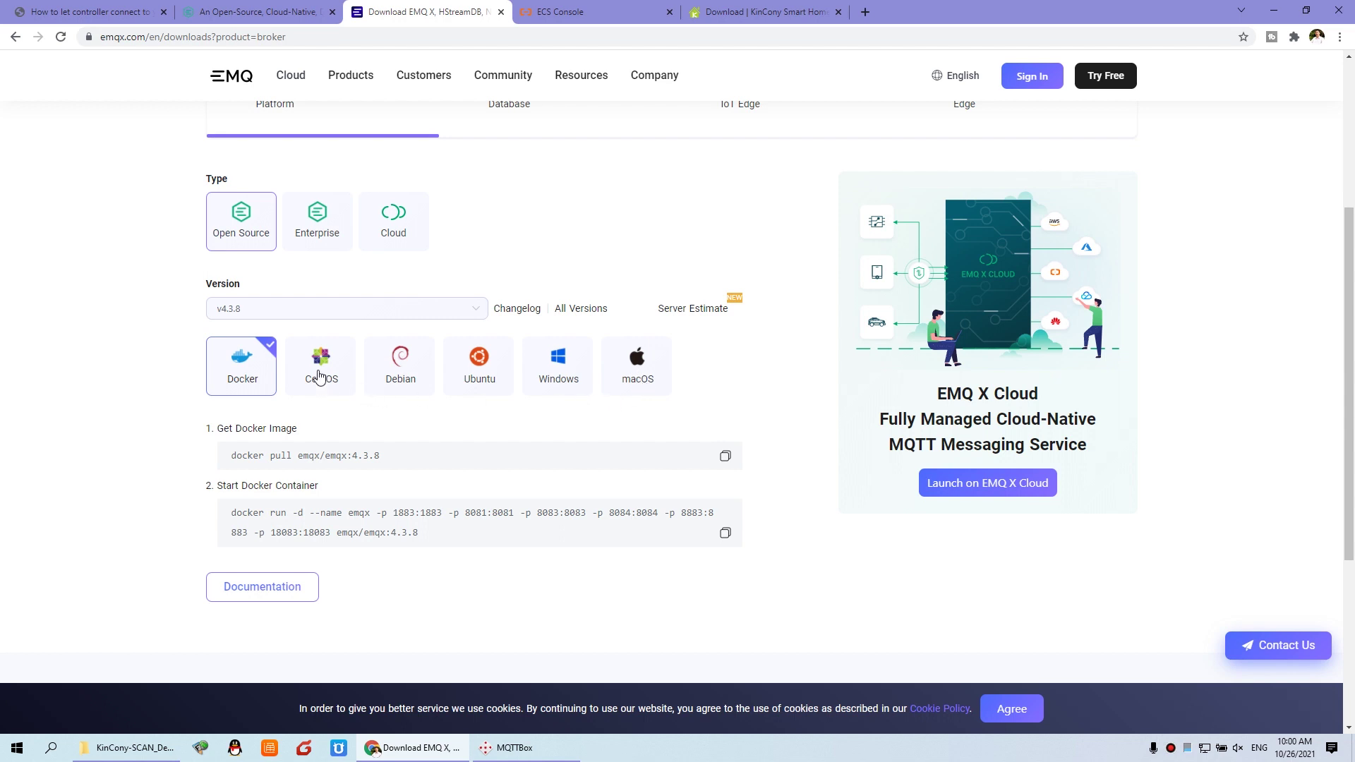
pyautogui.click(341, 363)
pyautogui.scroll(-2, 341, 364)
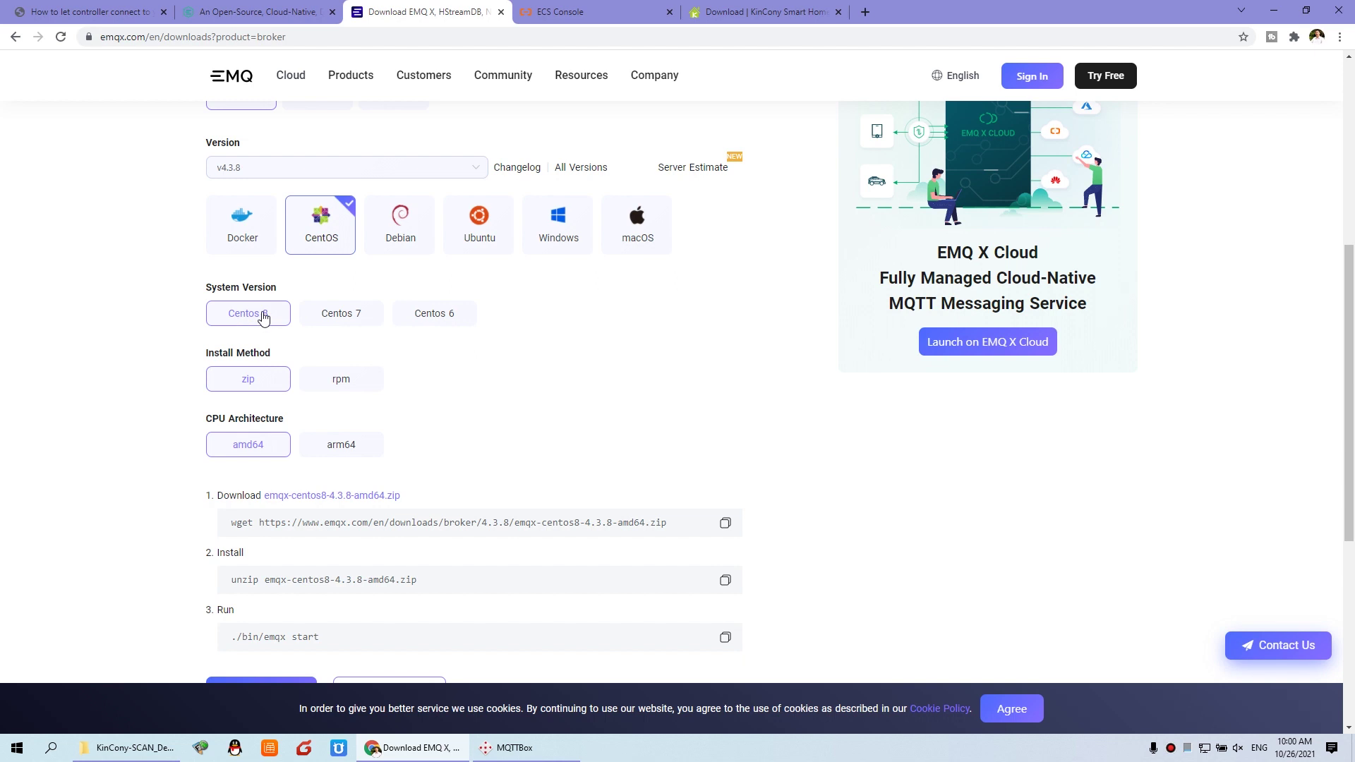
# Step: Highlight the wget download, unzip install and ./bin/emqx start commands
pyautogui.scroll(-1, 263, 317)
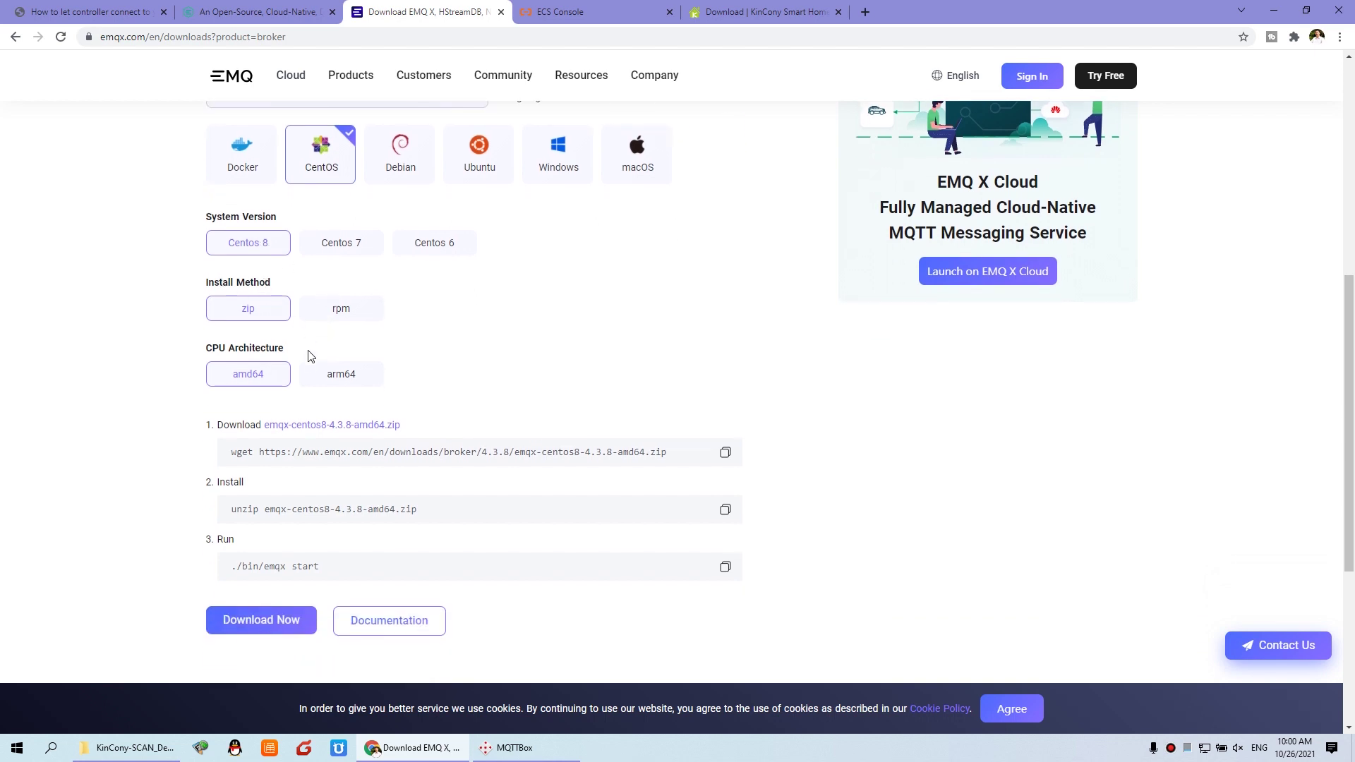
pyautogui.scroll(-1, 329, 353)
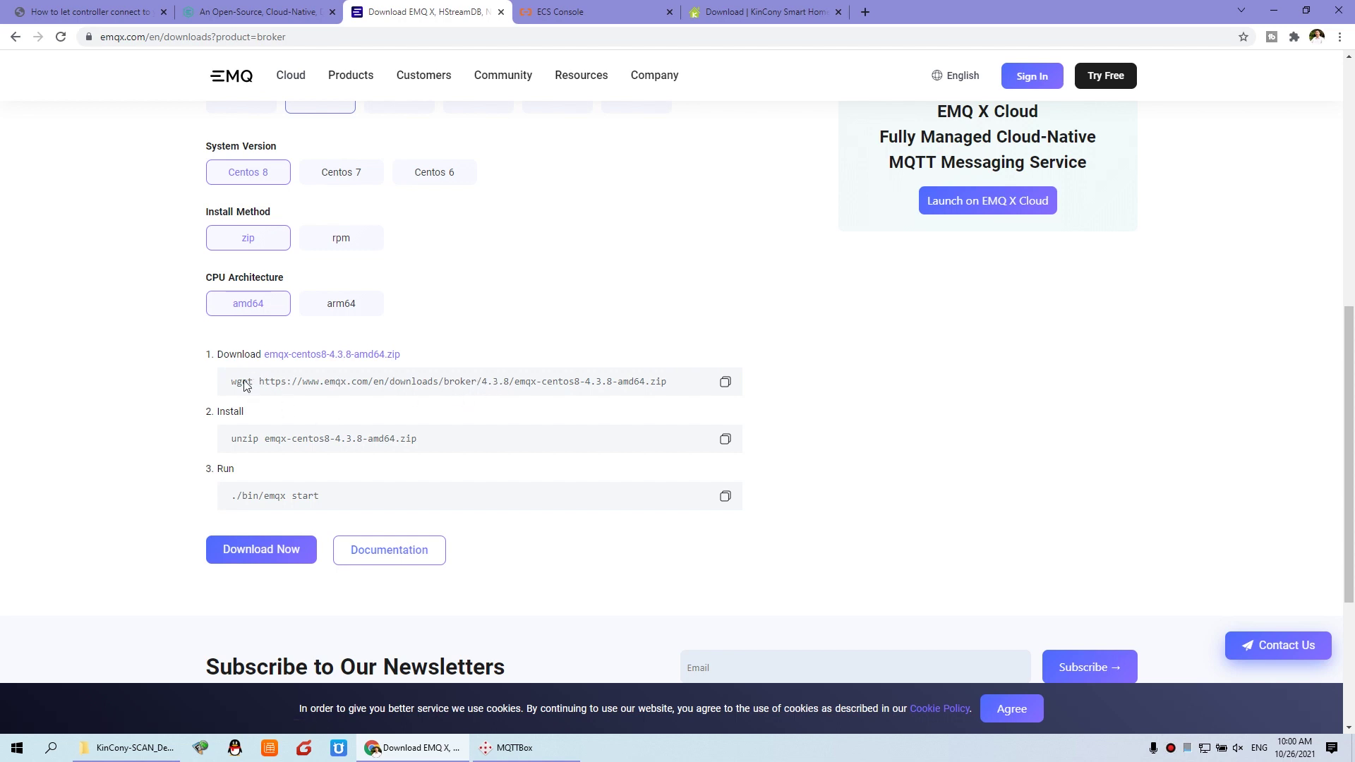
pyautogui.moveTo(233, 381); pyautogui.dragTo(677, 390)
pyautogui.moveTo(232, 441); pyautogui.dragTo(414, 460)
pyautogui.moveTo(231, 496); pyautogui.dragTo(332, 503)
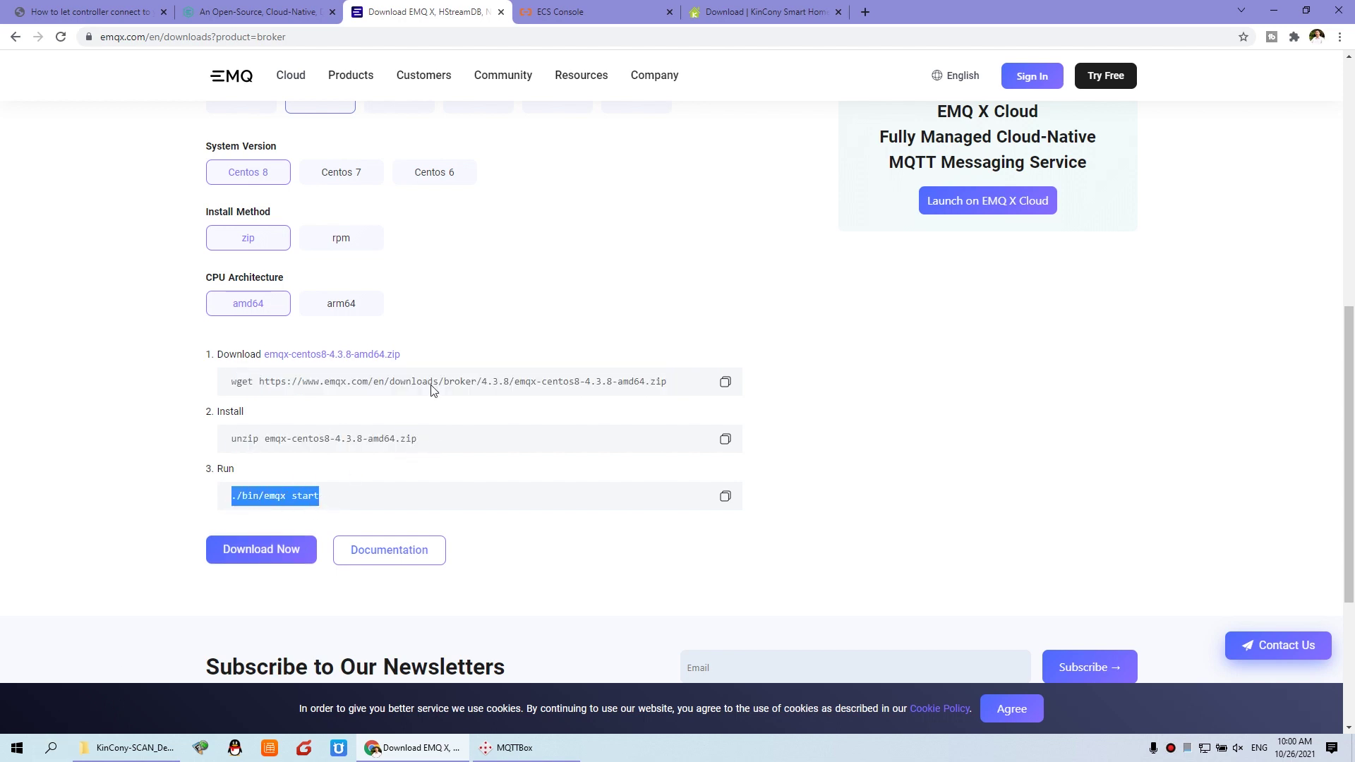
pyautogui.click(414, 407)
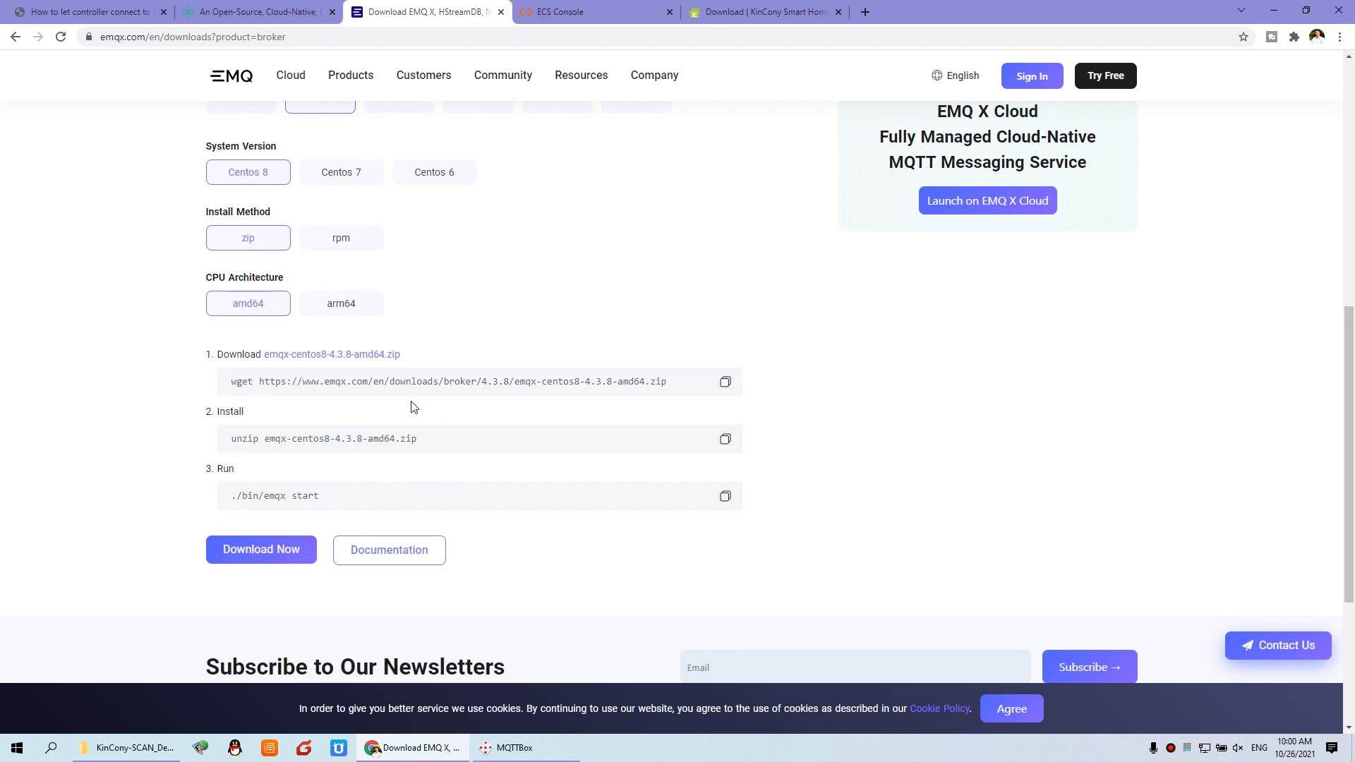
# Step: Open the EMQ X Broker documentation from the Resources > Docs menu
pyautogui.scroll(2, 413, 407)
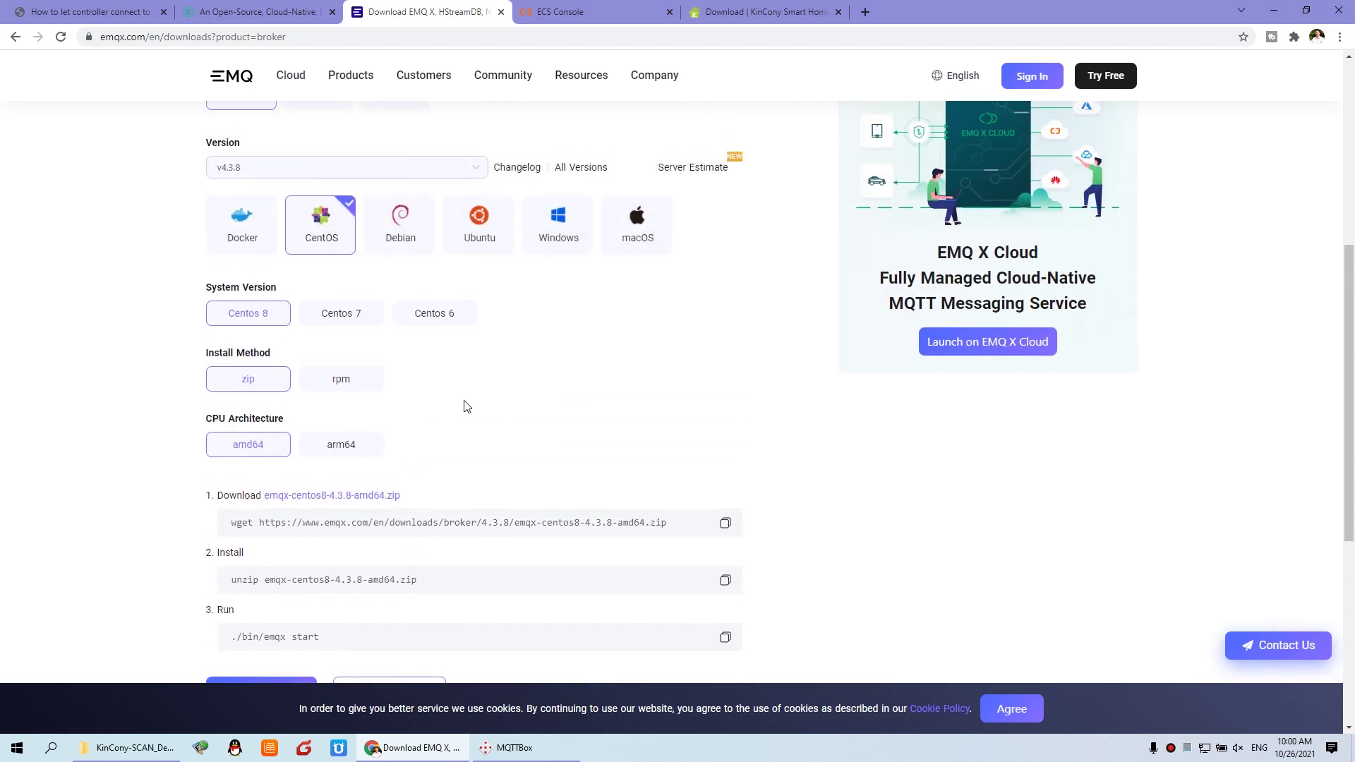
pyautogui.scroll(5, 464, 406)
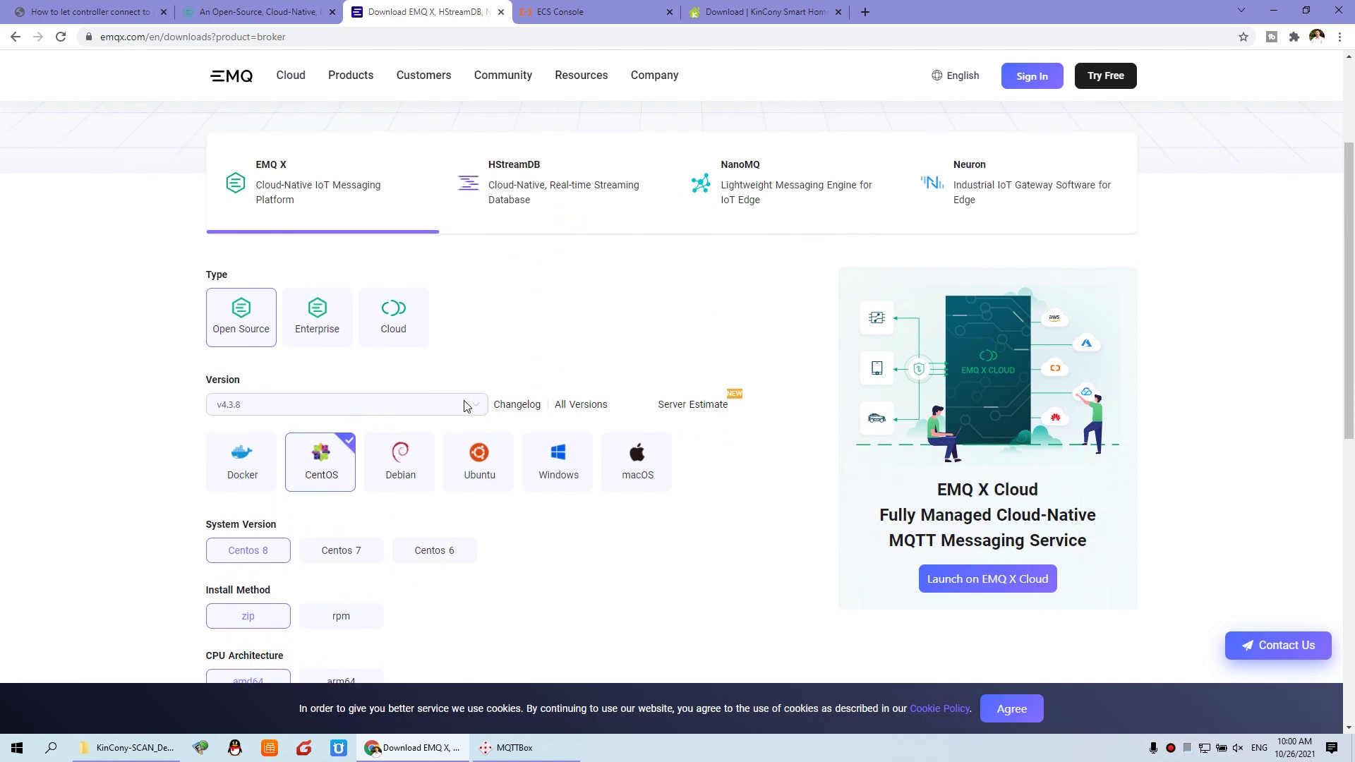
pyautogui.scroll(-5, 464, 405)
pyautogui.scroll(-1, 463, 405)
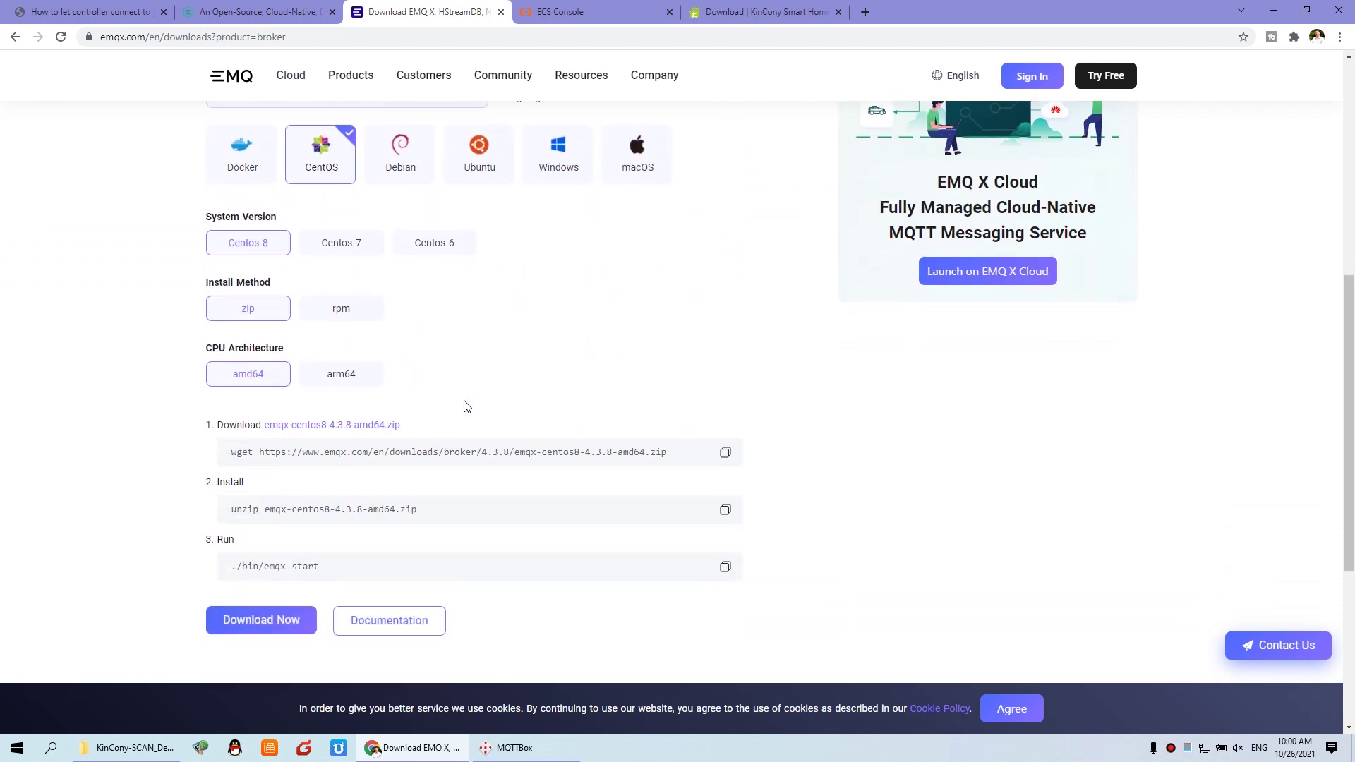
pyautogui.scroll(3, 454, 360)
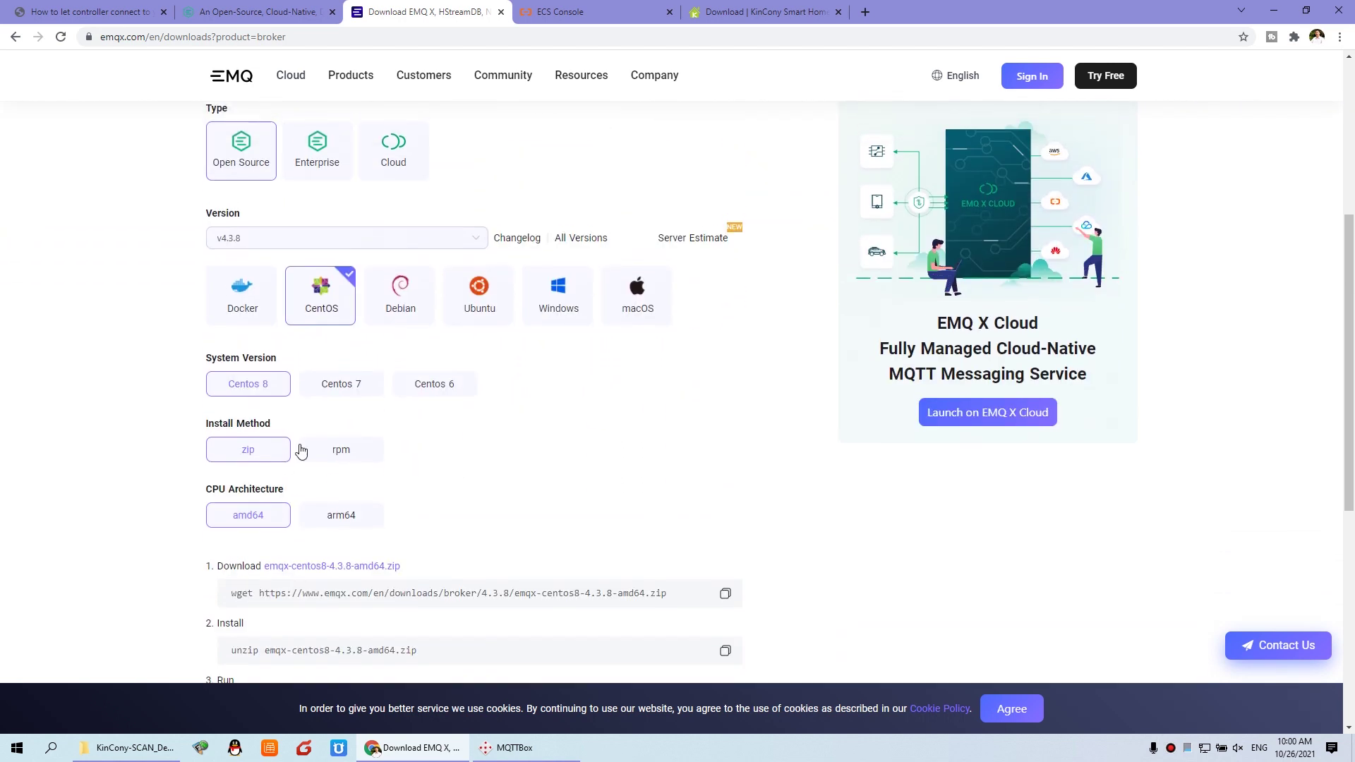
pyautogui.scroll(4, 485, 394)
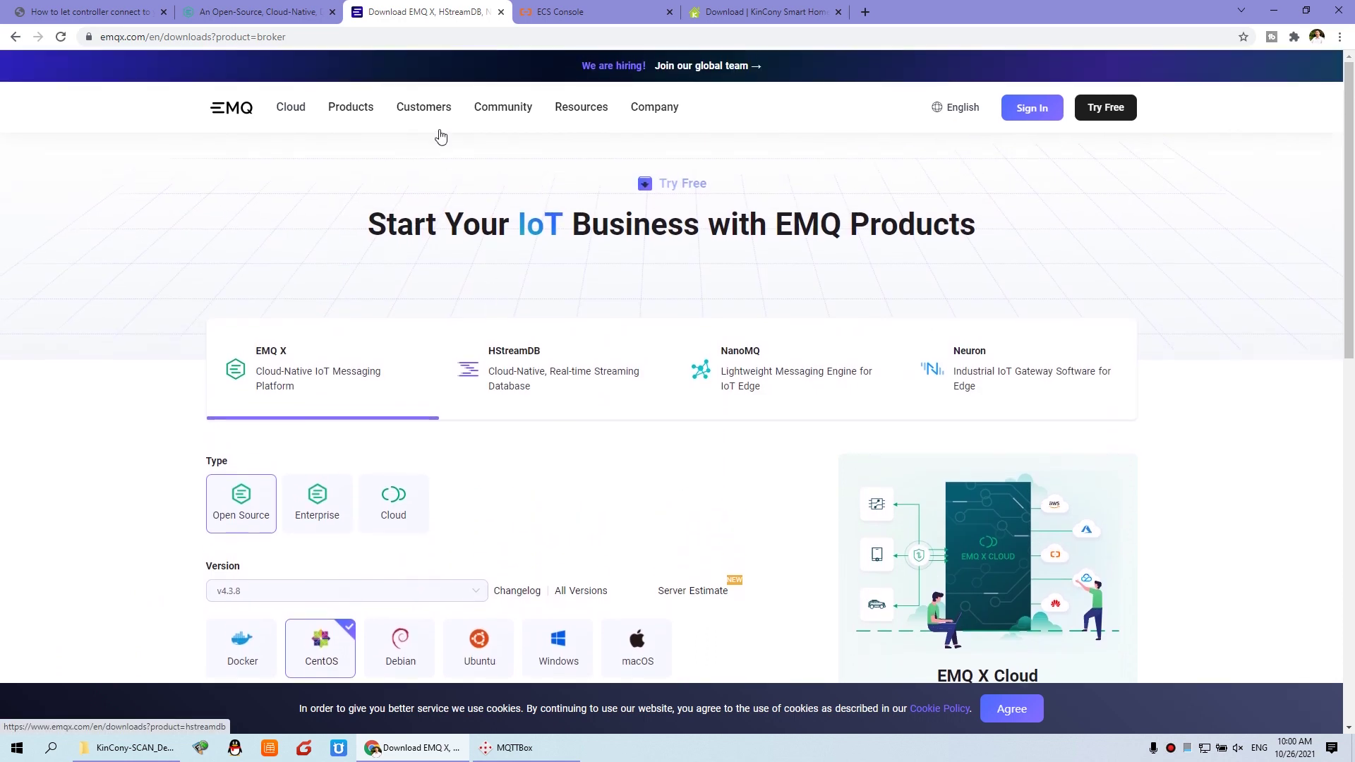
pyautogui.moveTo(404, 128)
pyautogui.moveTo(577, 110)
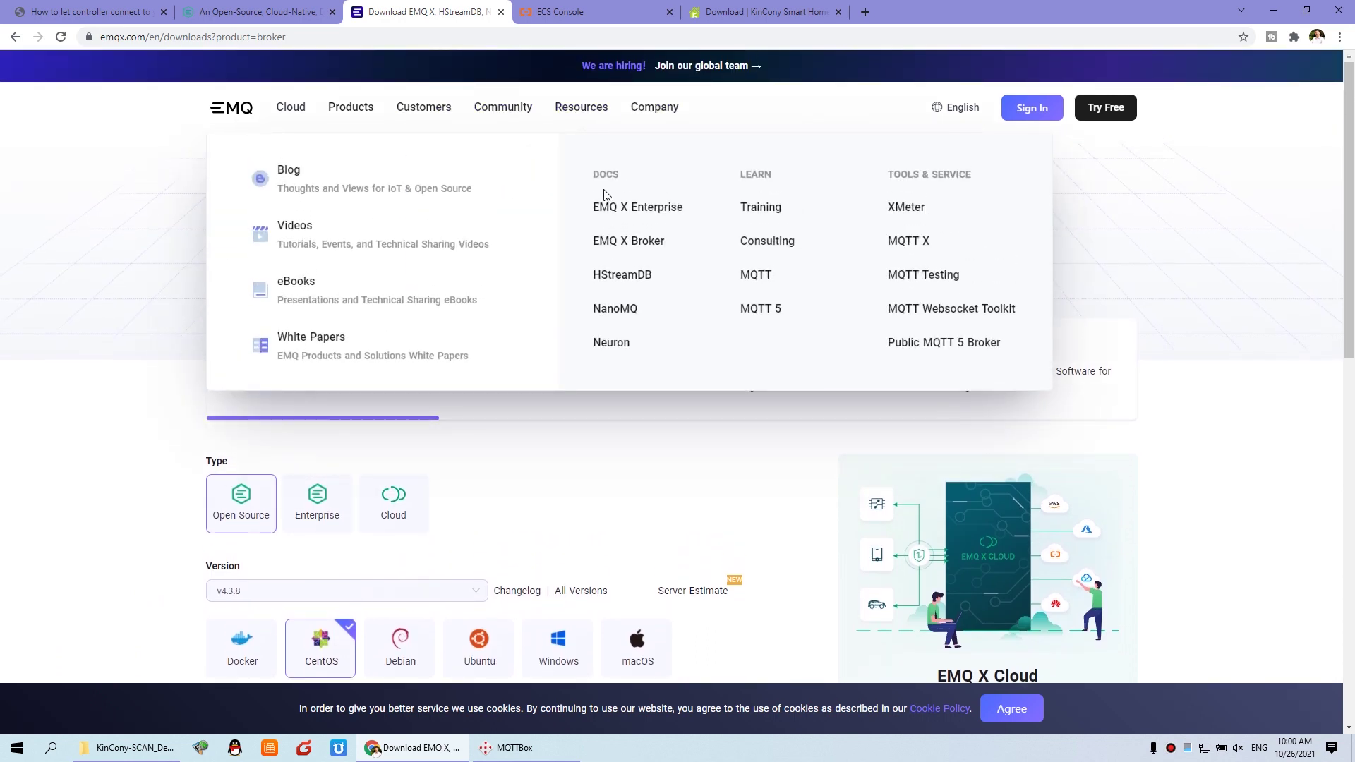
pyautogui.click(644, 242)
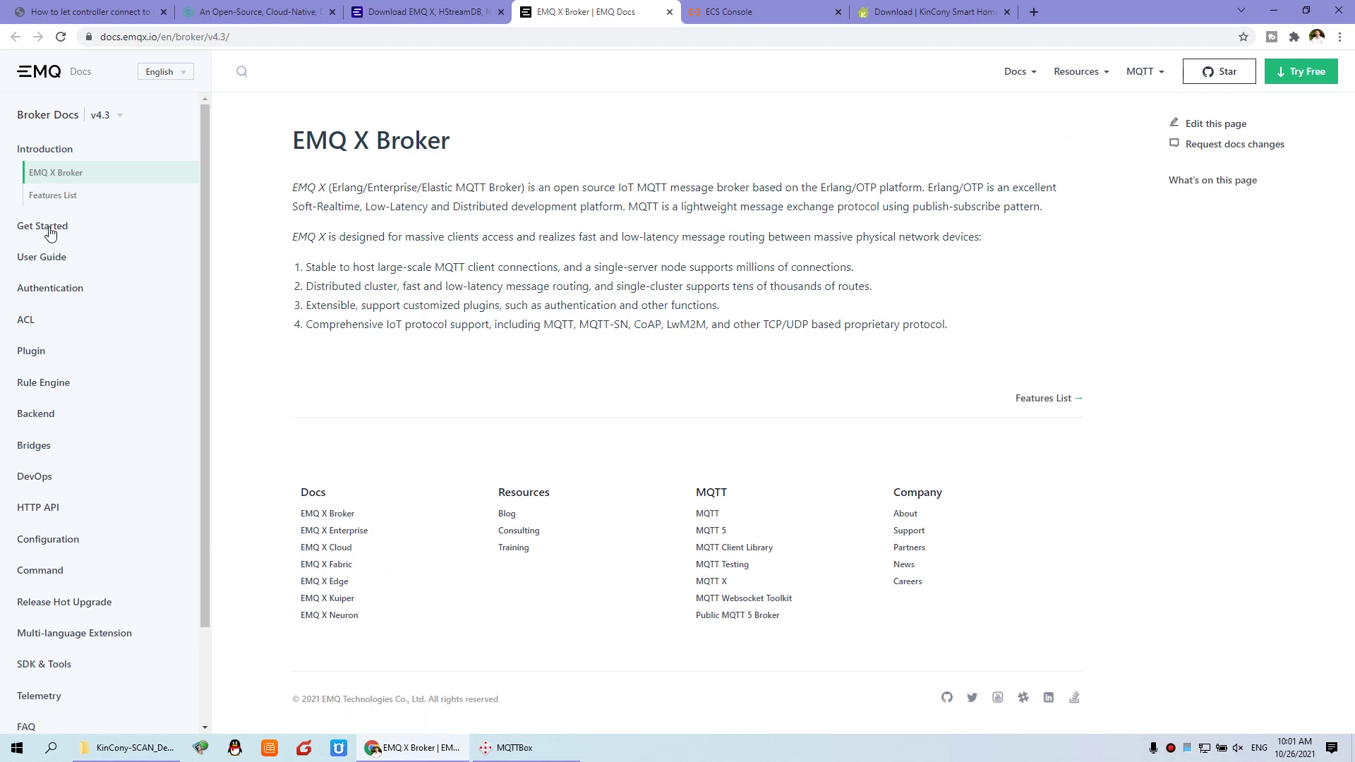
# Step: Open the Get Started > Installation page, then return to the KinCony forum post
pyautogui.click(55, 226)
pyautogui.click(57, 204)
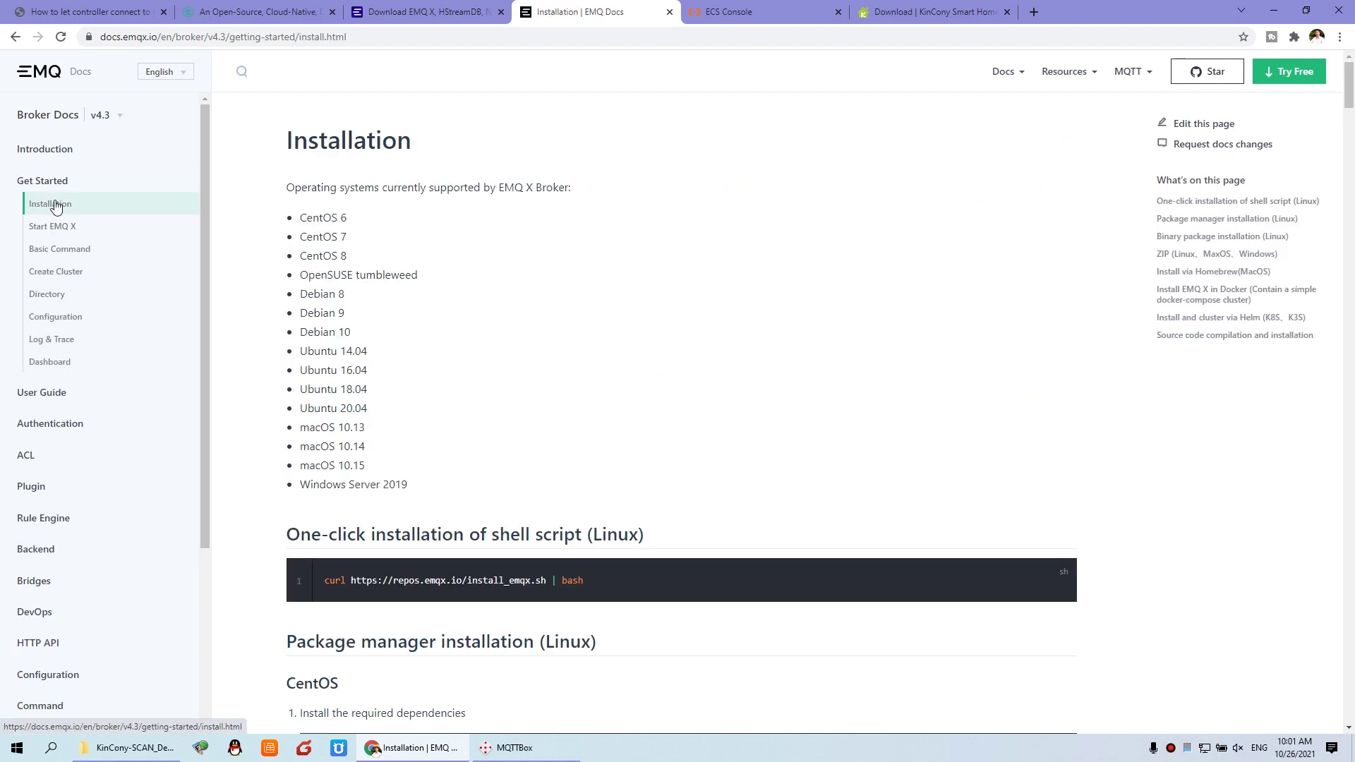
pyautogui.scroll(-4, 580, 496)
pyautogui.scroll(4, 423, 318)
pyautogui.click(88, 11)
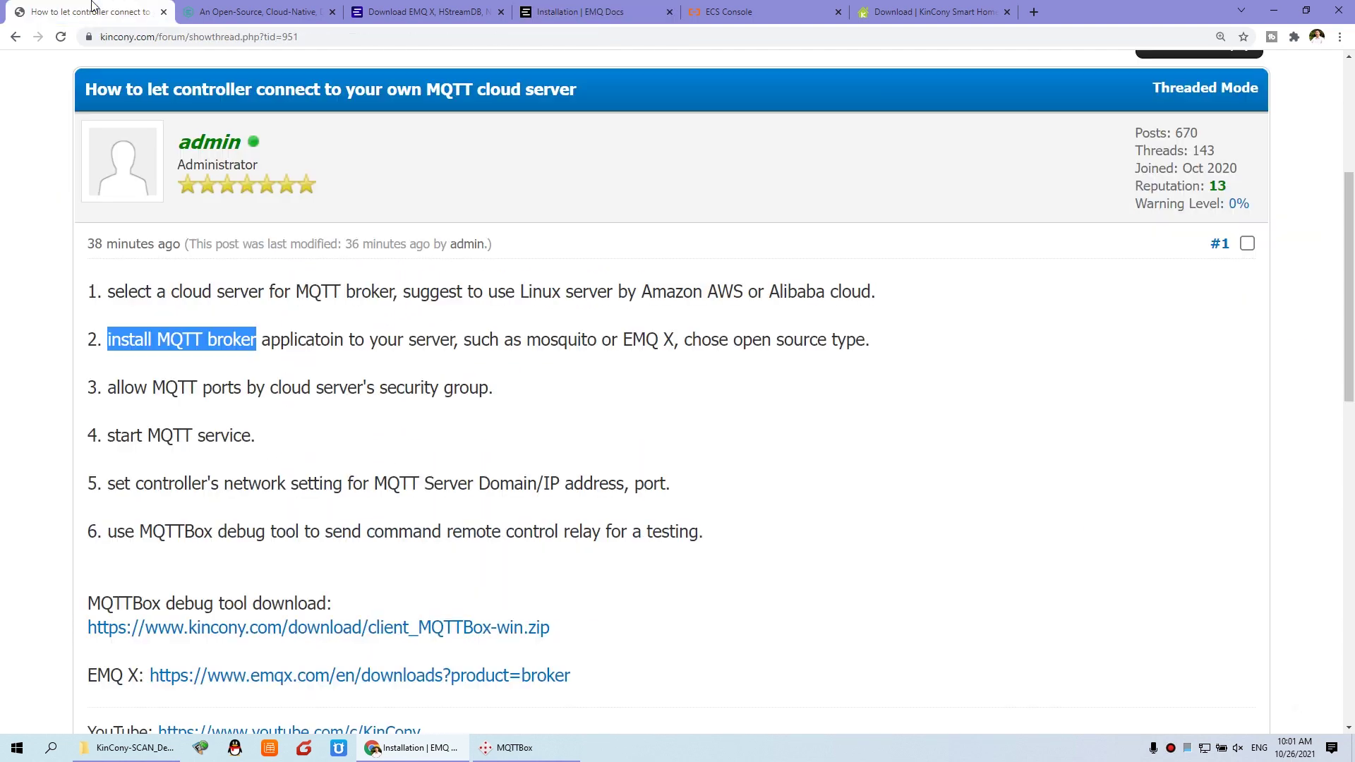
# Step: Highlight step 3 about allowing MQTT ports, then return to the KinCony_Linux instance details
pyautogui.click(402, 347)
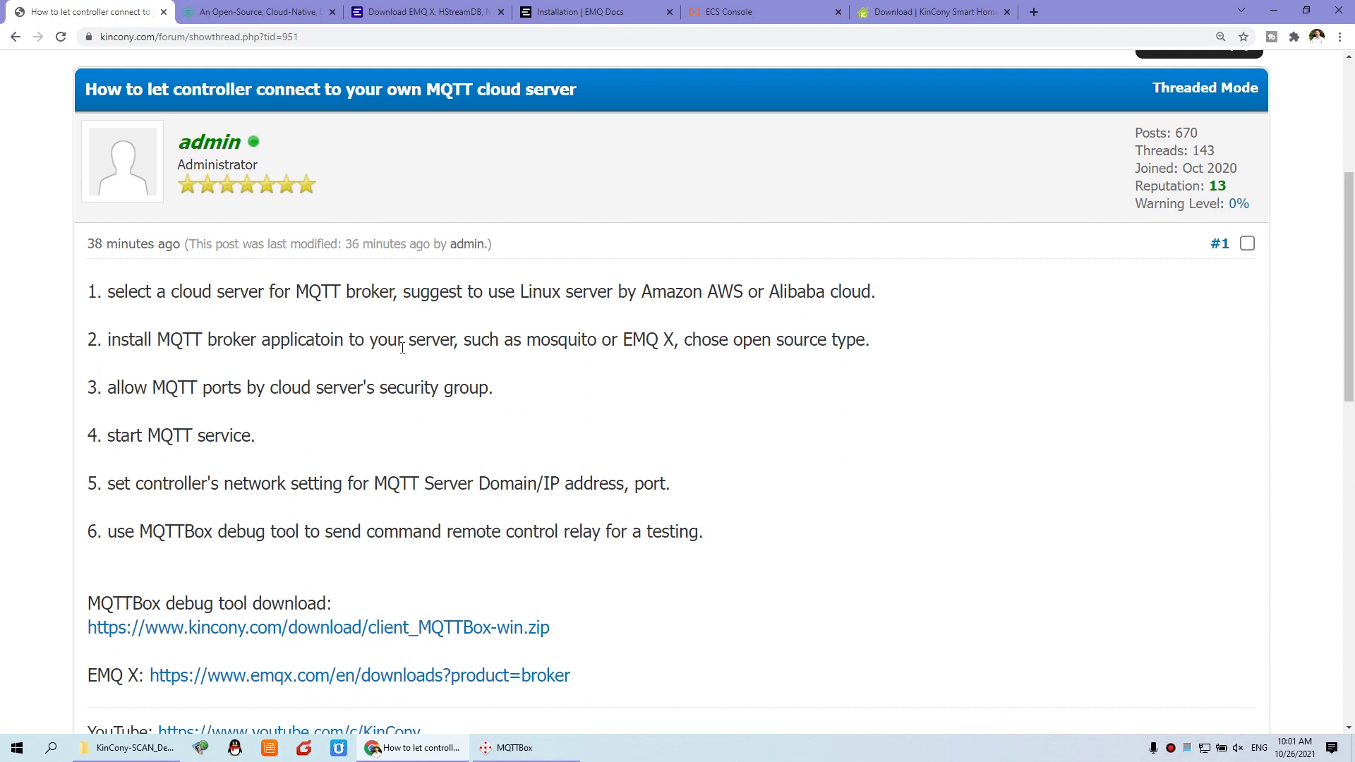
pyautogui.moveTo(110, 387); pyautogui.dragTo(496, 396)
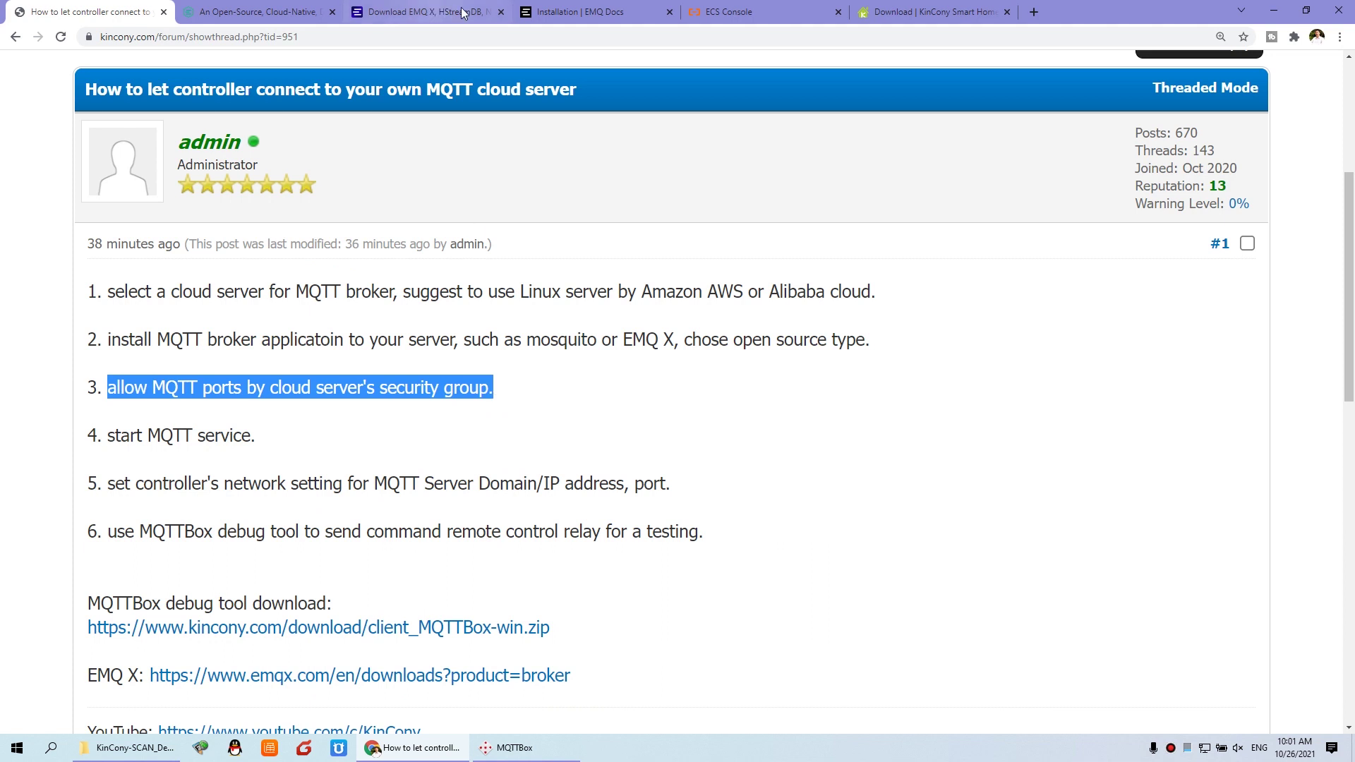
pyautogui.click(750, 15)
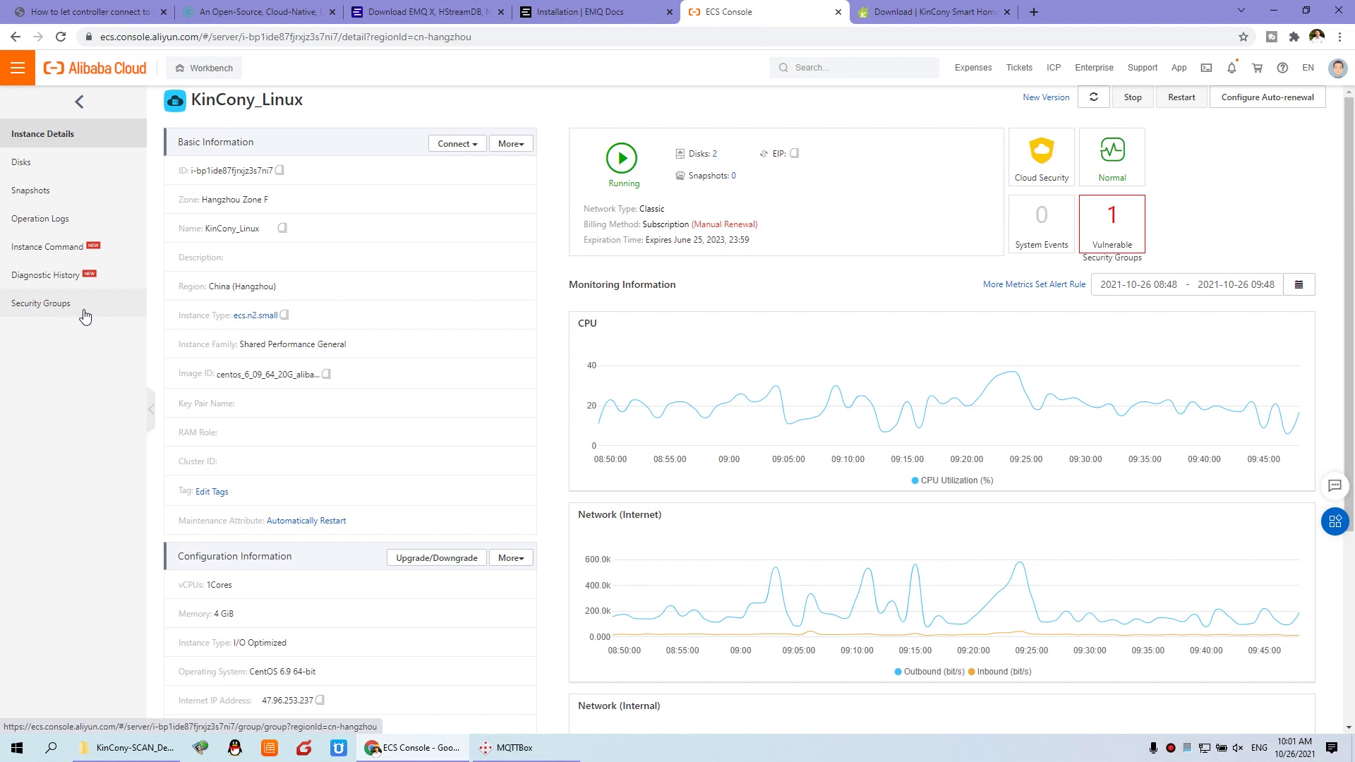
# Step: Open the server-118 security group and show its Internet Ingress rules
pyautogui.click(43, 308)
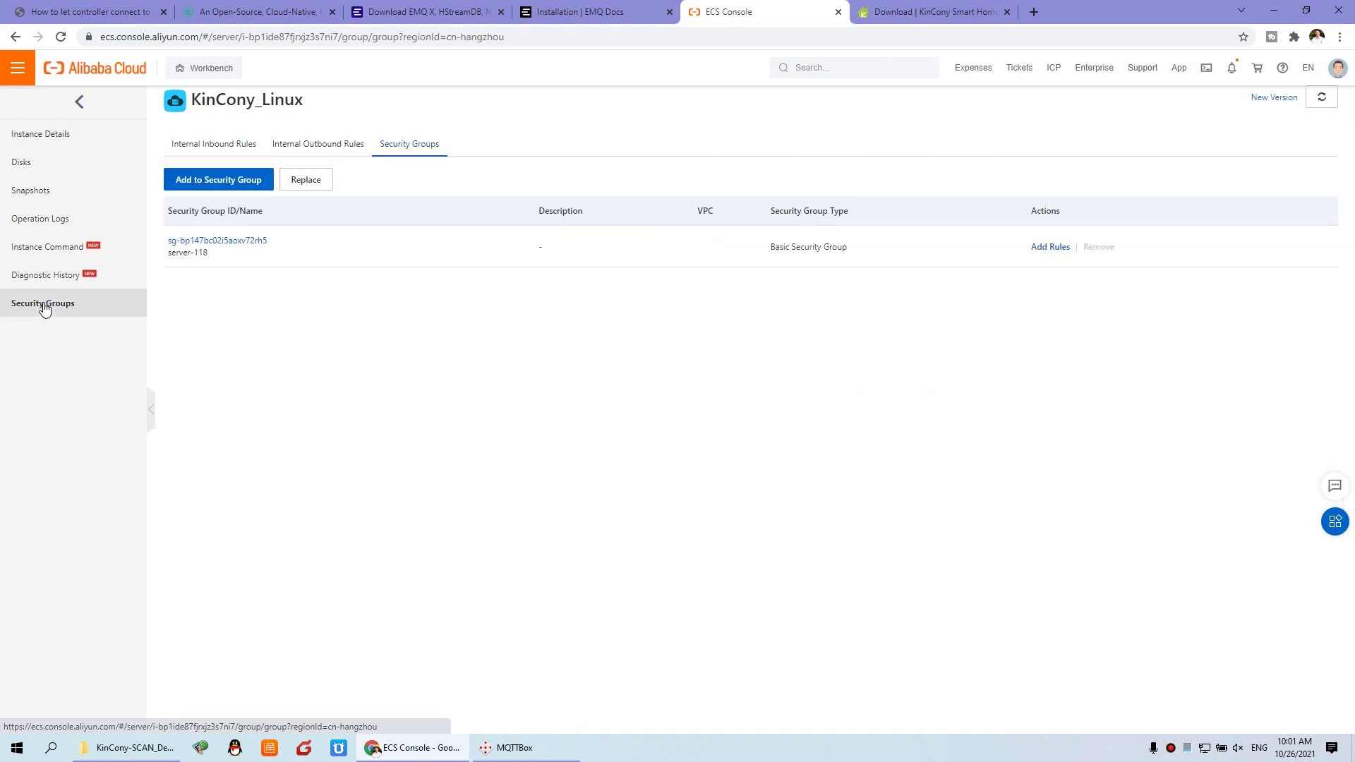
pyautogui.click(225, 244)
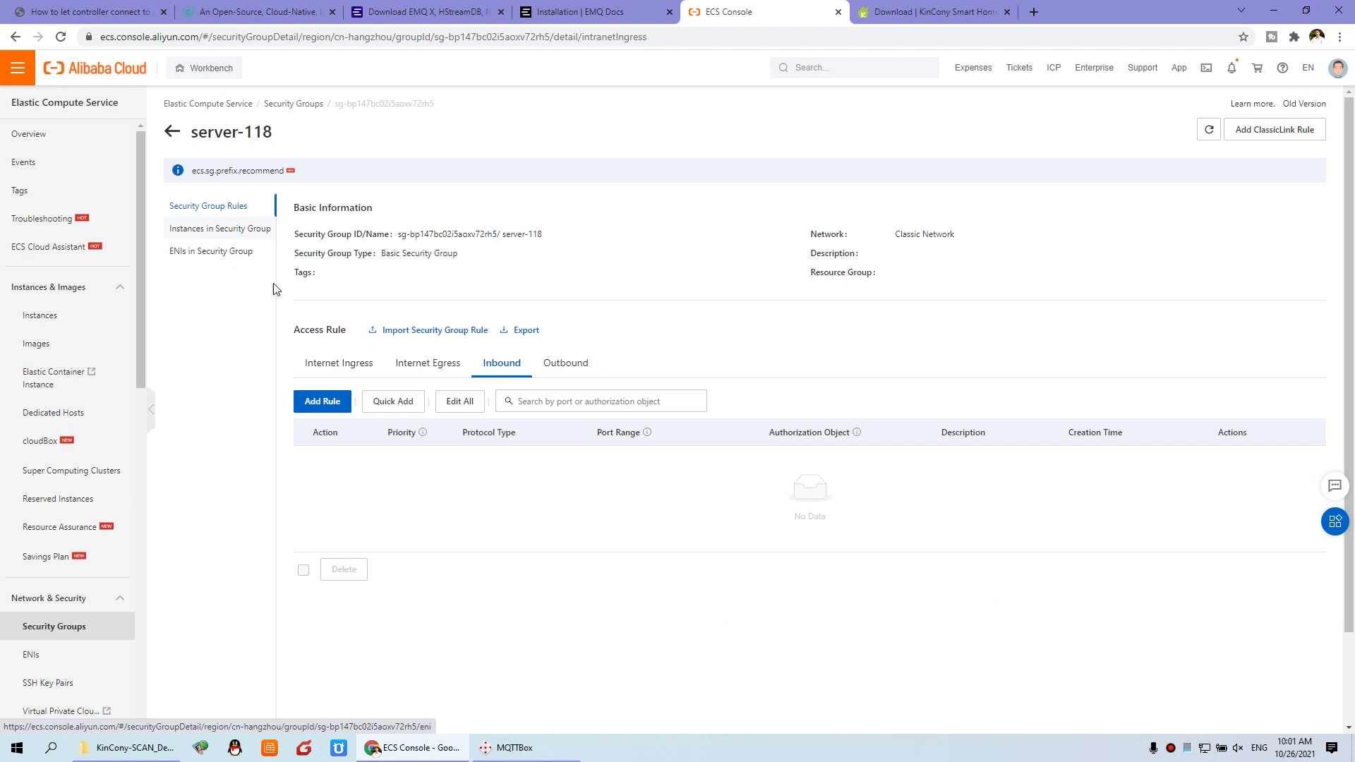
pyautogui.click(350, 367)
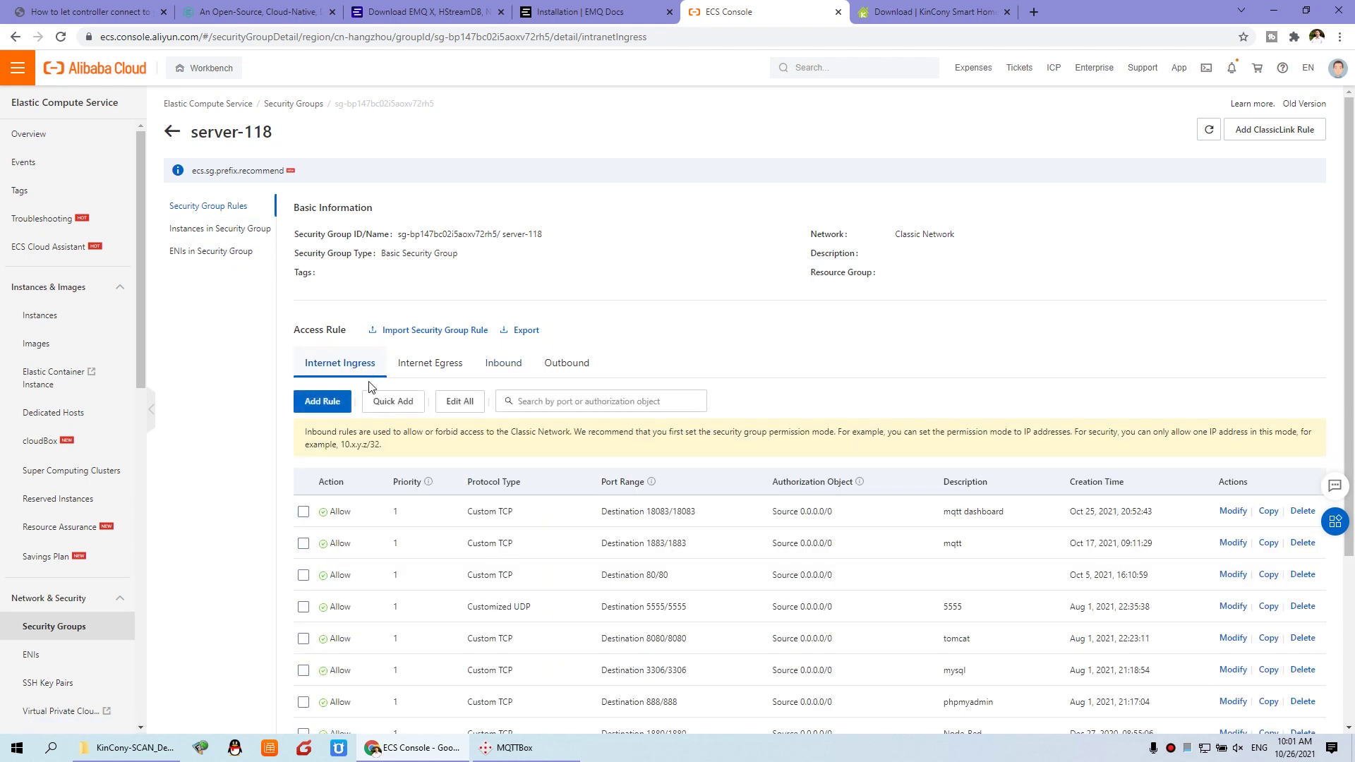
pyautogui.scroll(-1, 414, 518)
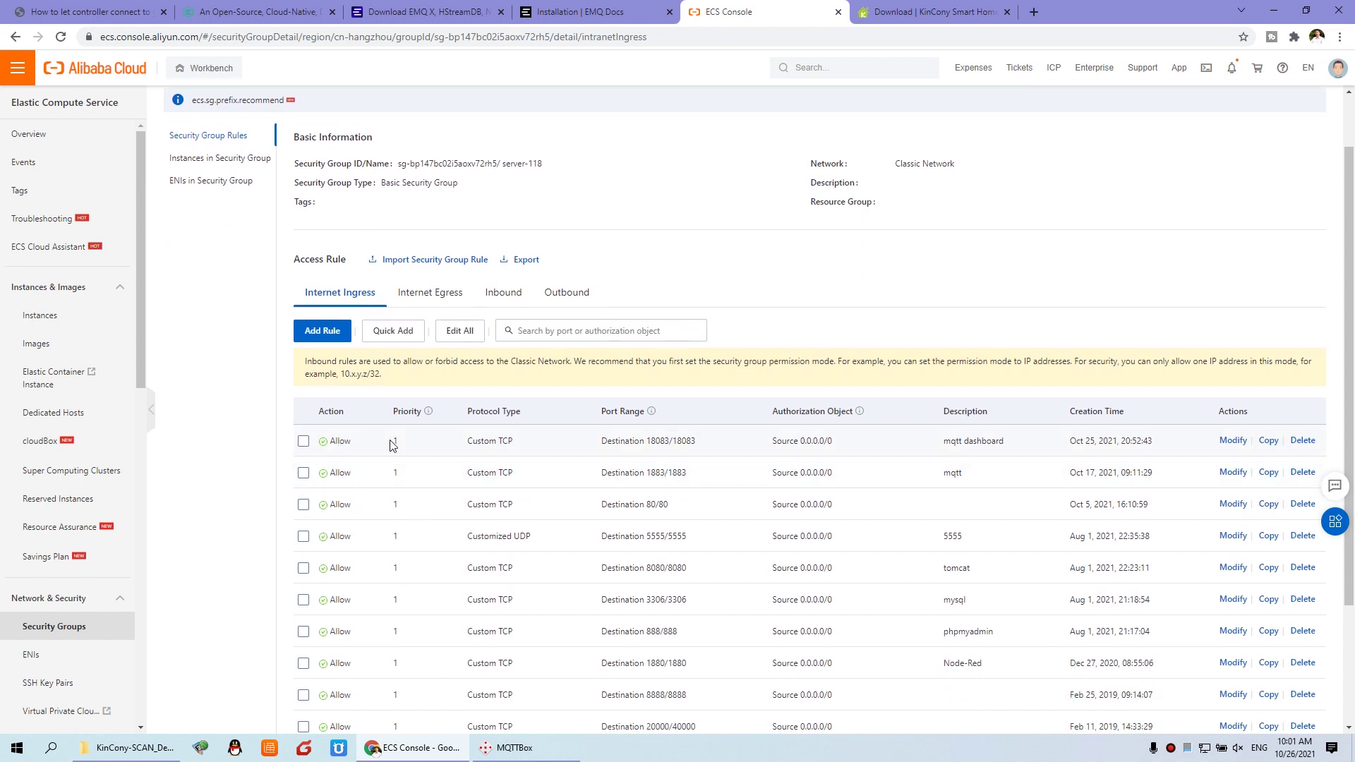
# Step: Highlight the 18083 dashboard and 1883 MQTT port rules, their port ranges and description
pyautogui.moveTo(324, 444); pyautogui.dragTo(907, 448)
pyautogui.moveTo(336, 470); pyautogui.dragTo(914, 475)
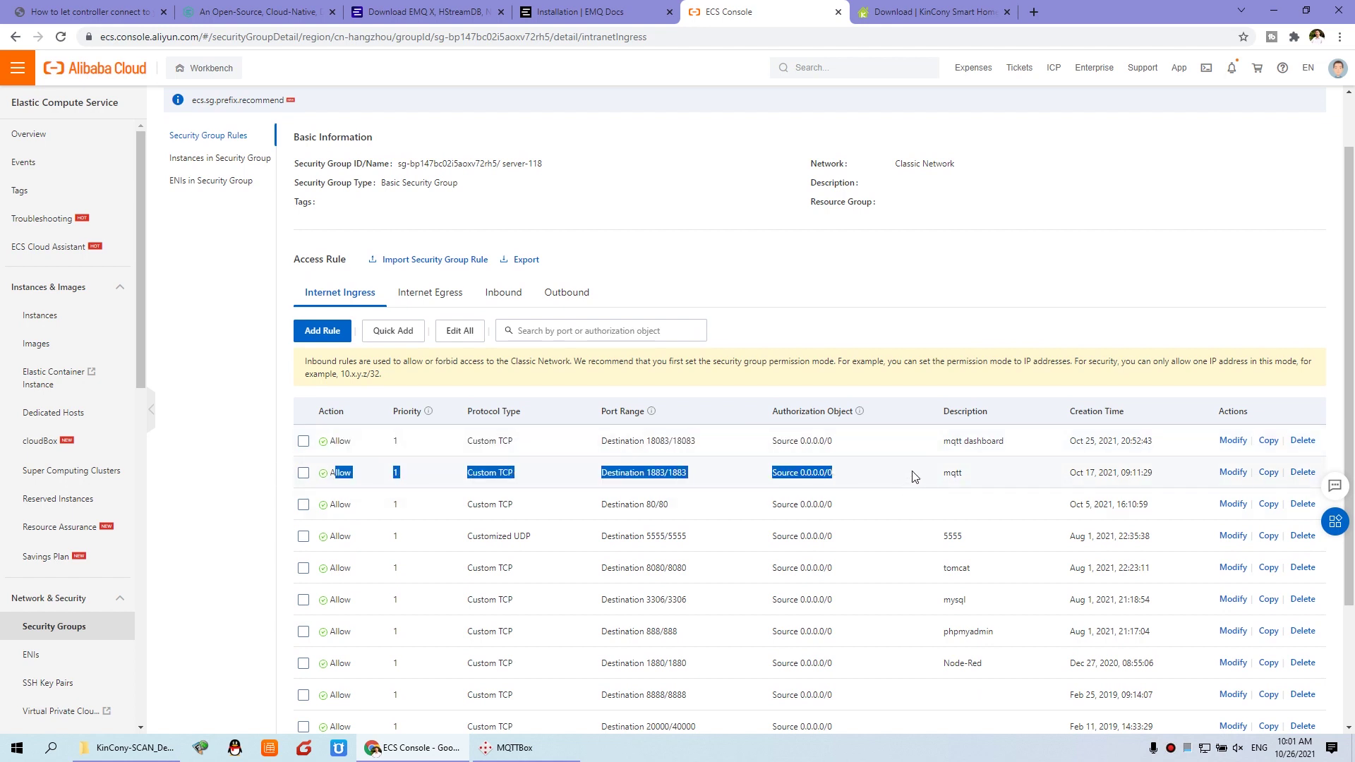
pyautogui.click(995, 477)
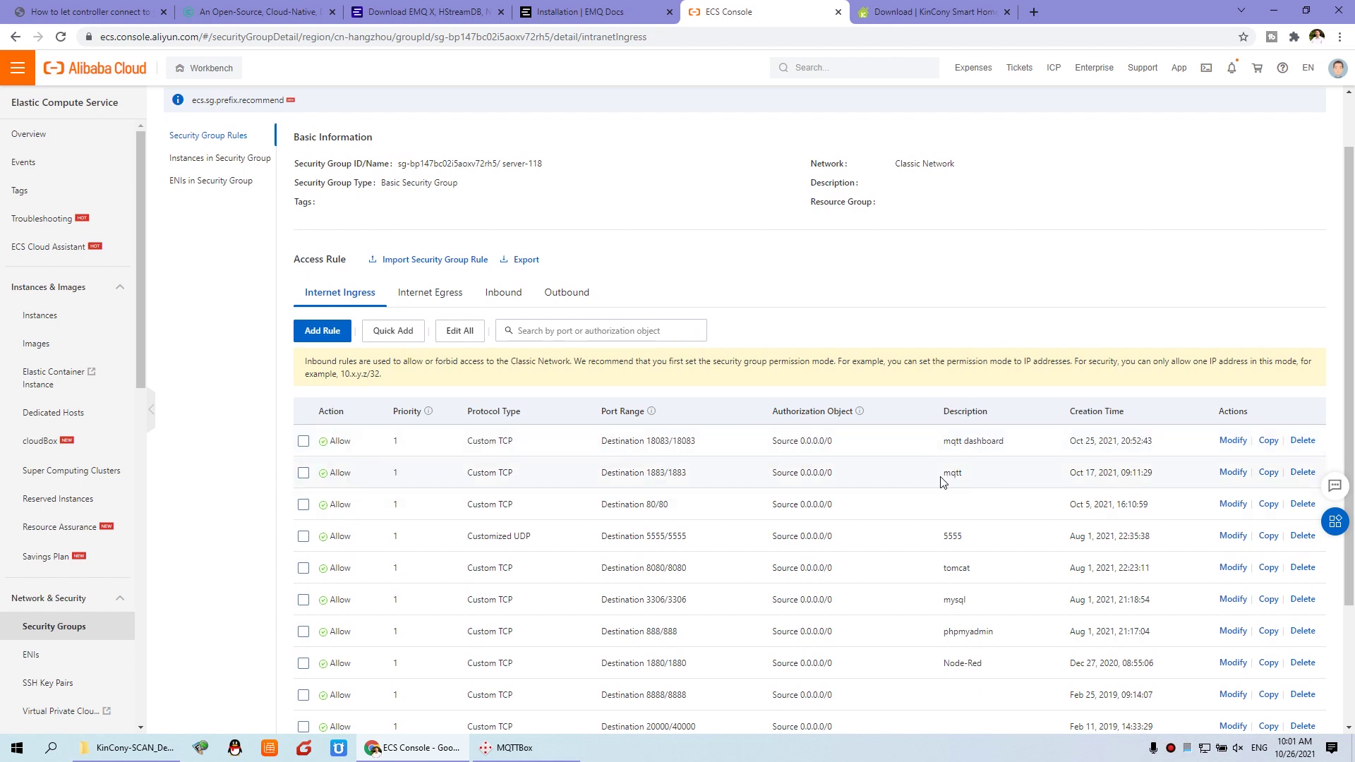
pyautogui.moveTo(647, 473); pyautogui.dragTo(697, 479)
pyautogui.moveTo(647, 441); pyautogui.dragTo(706, 450)
pyautogui.moveTo(950, 441); pyautogui.dragTo(1013, 448)
pyautogui.click(987, 438)
pyautogui.click(289, 8)
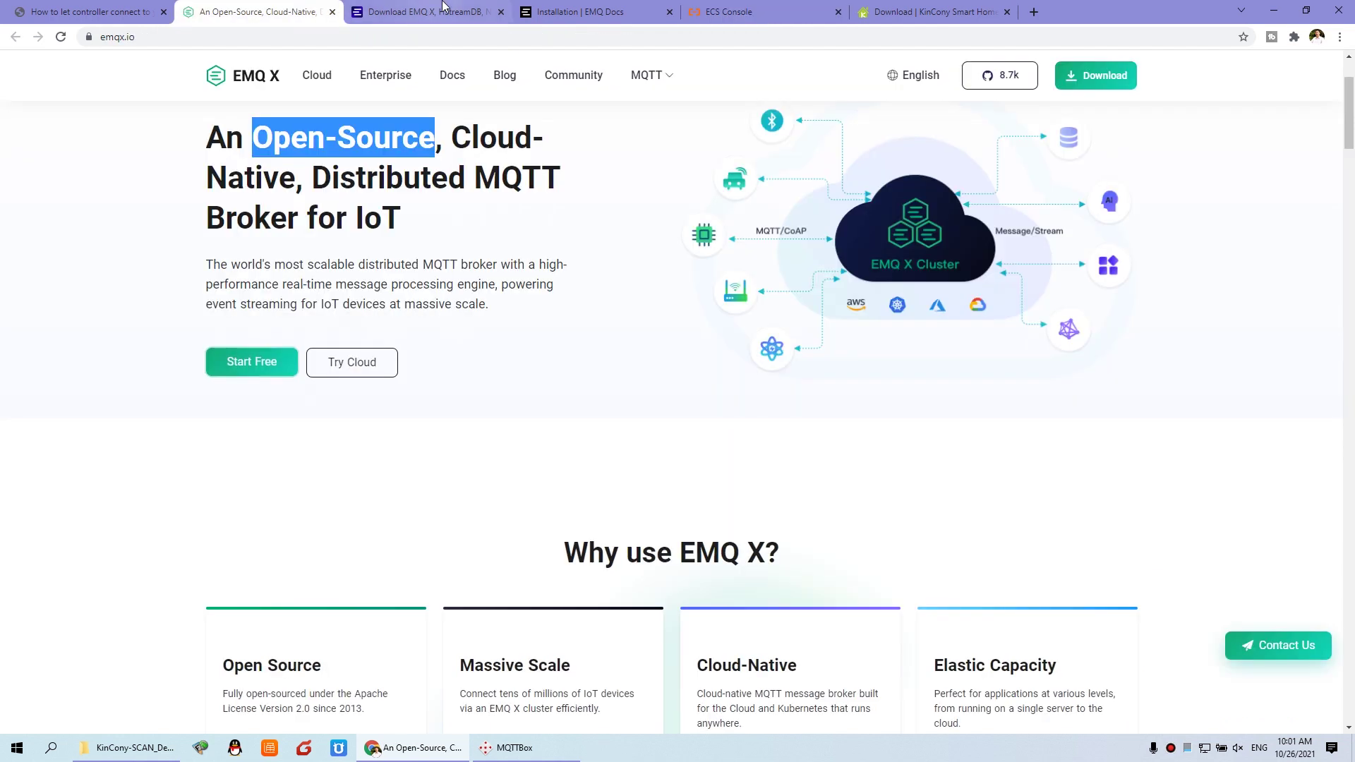
# Step: In the EMQ X docs, open Start EMQ X and highlight the emqx start command
pyautogui.click(444, 8)
pyautogui.click(576, 8)
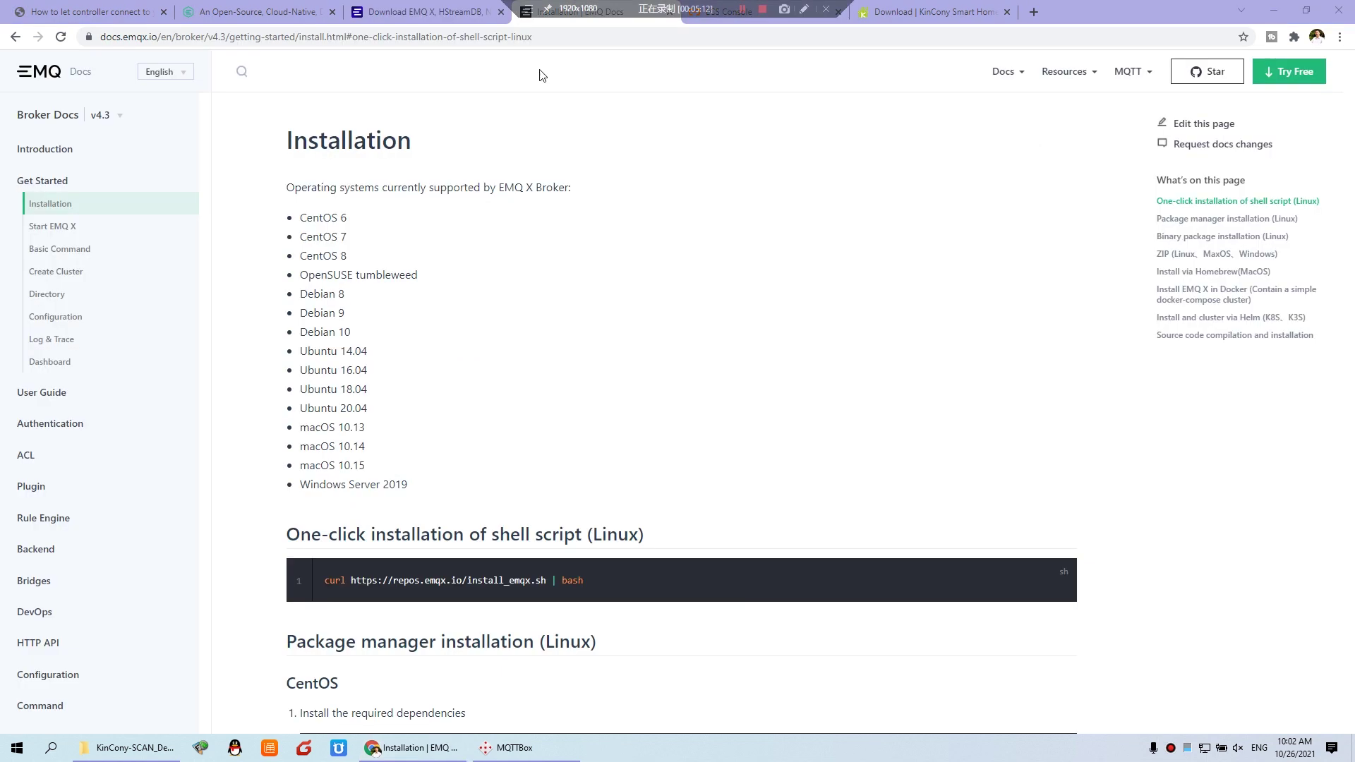
pyautogui.click(51, 362)
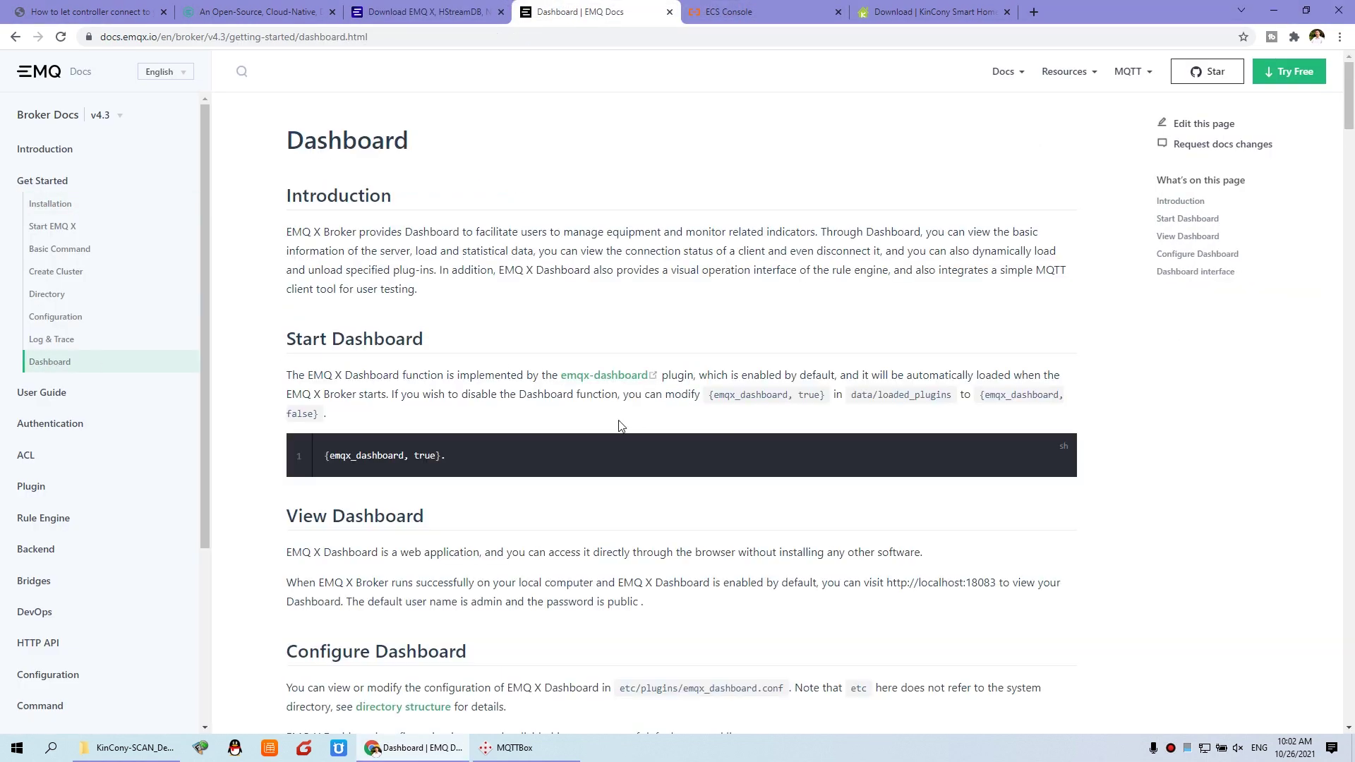
pyautogui.scroll(-10, 621, 423)
pyautogui.scroll(-9, 750, 459)
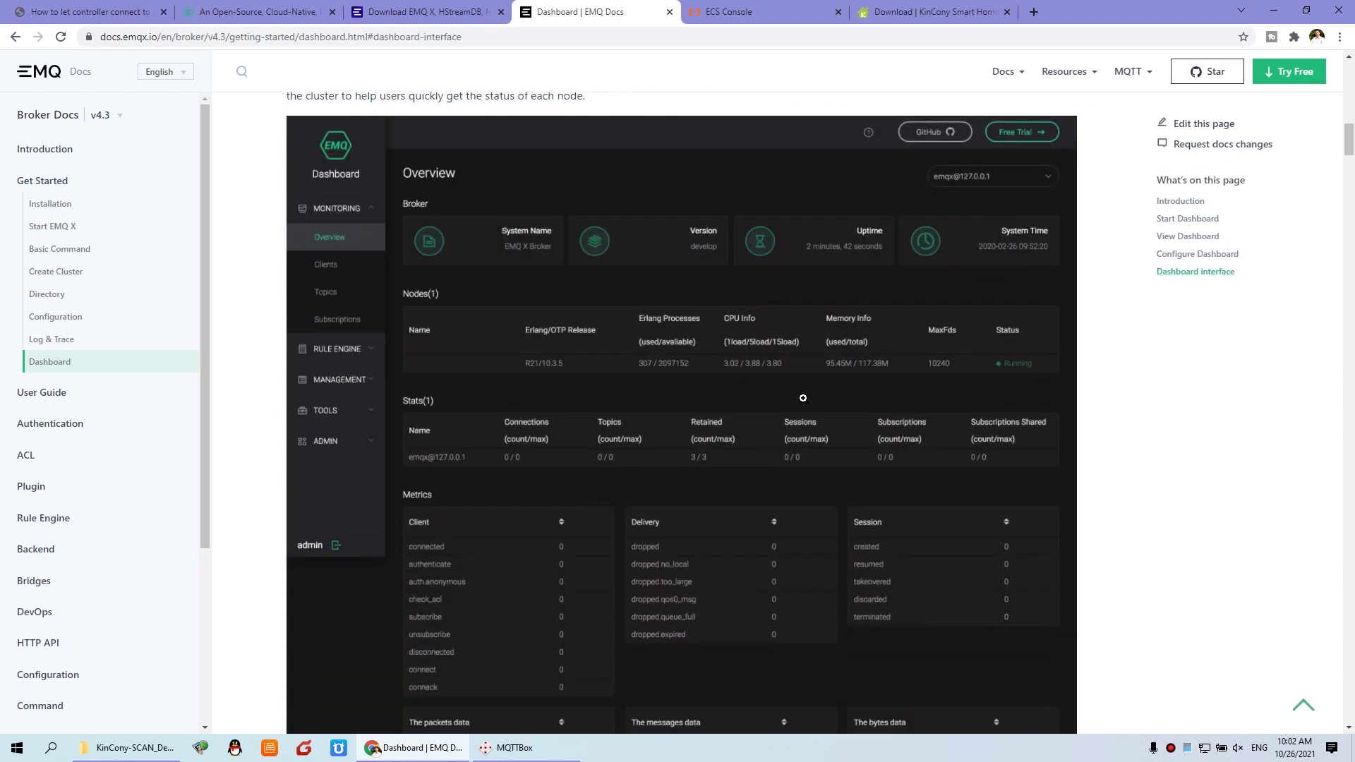
pyautogui.scroll(15, 803, 398)
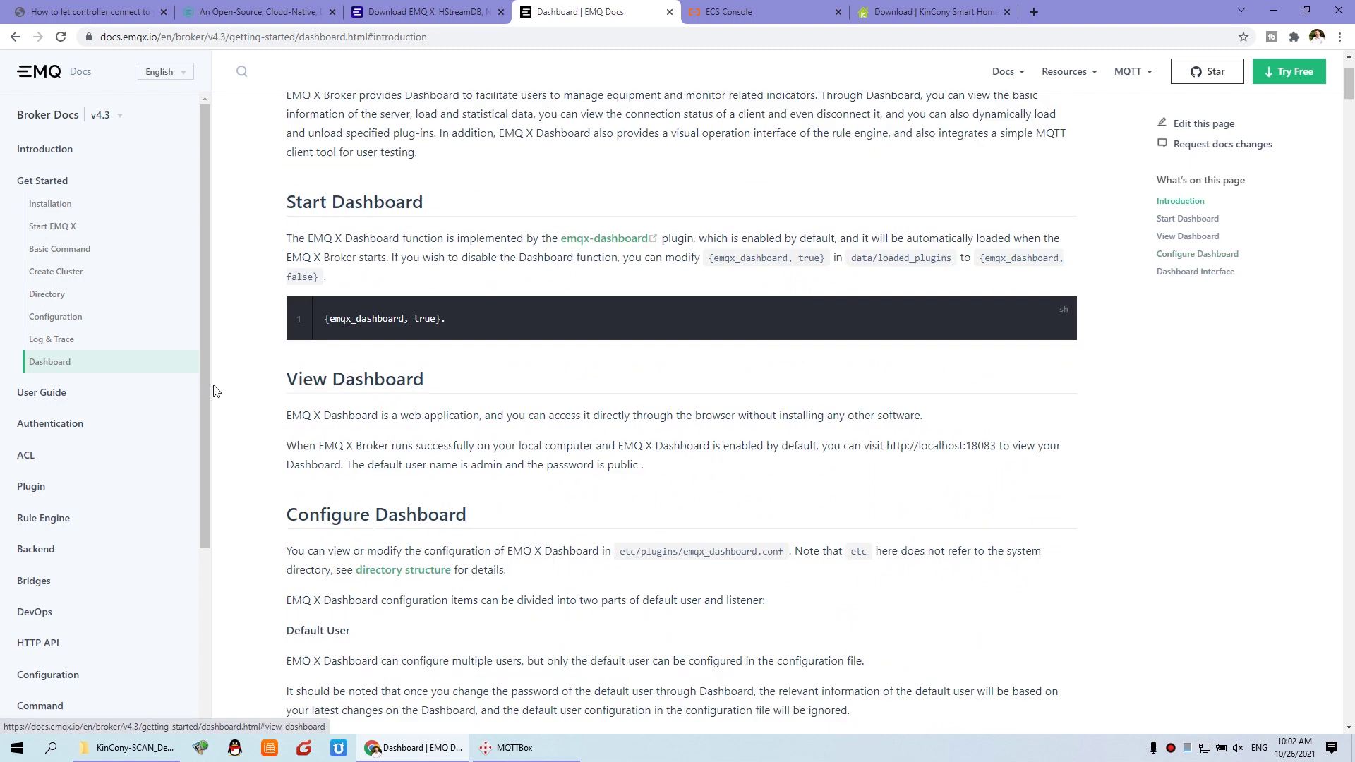
pyautogui.click(65, 233)
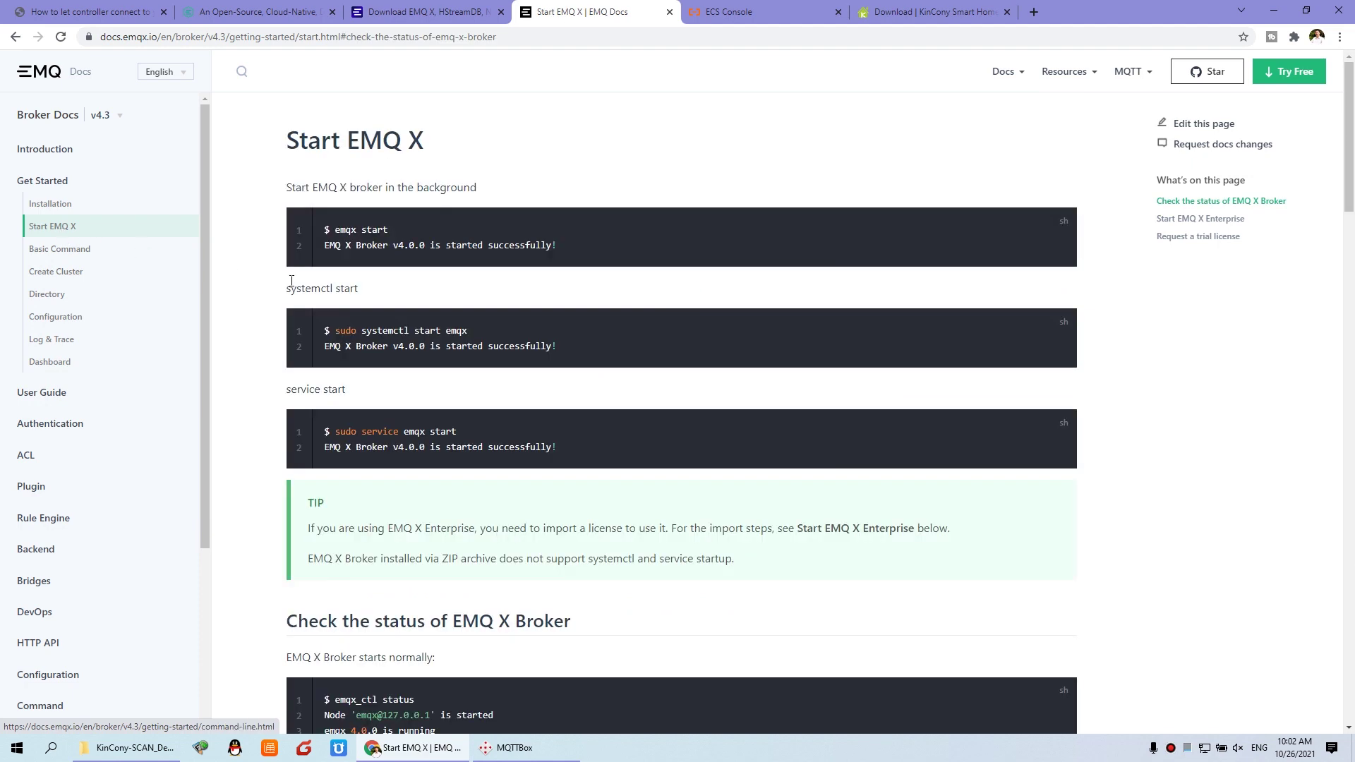
pyautogui.moveTo(326, 230); pyautogui.dragTo(388, 230)
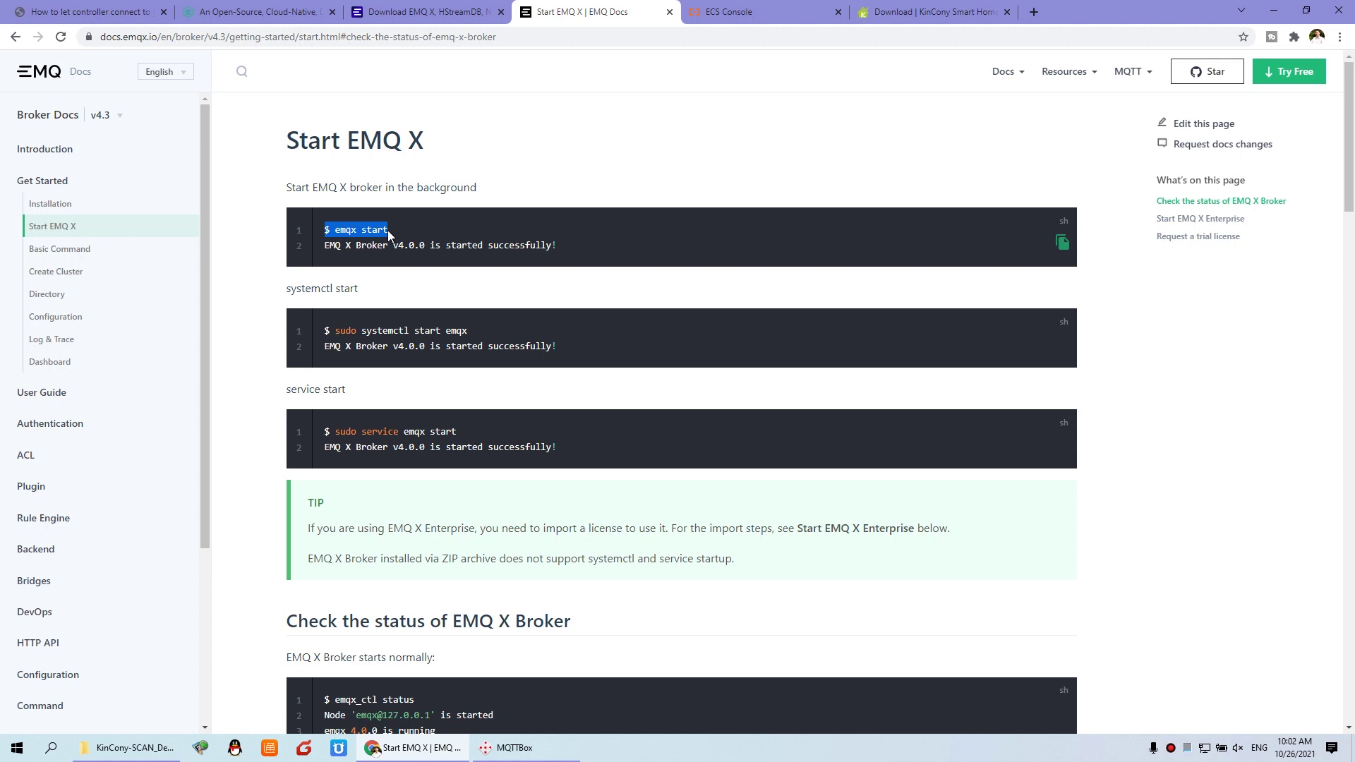
pyautogui.click(350, 232)
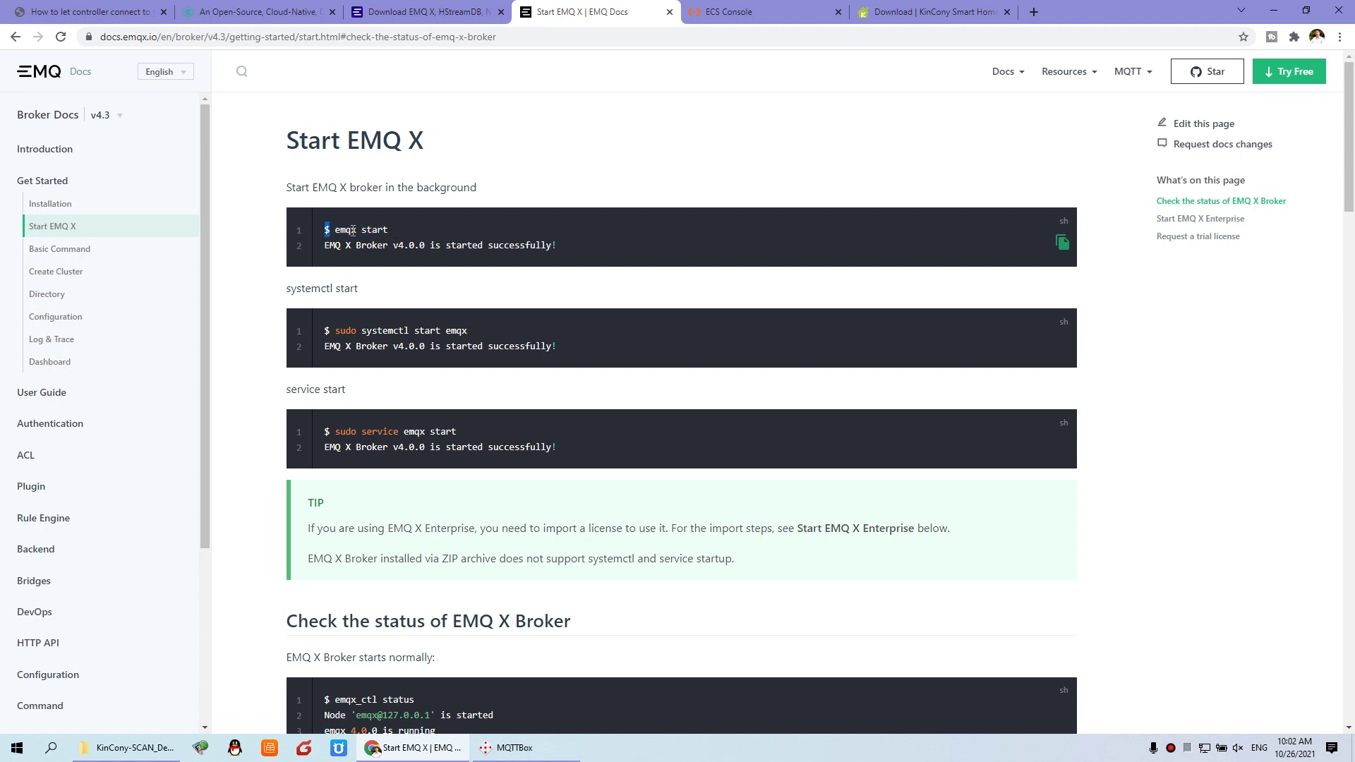
pyautogui.moveTo(352, 231); pyautogui.dragTo(388, 230)
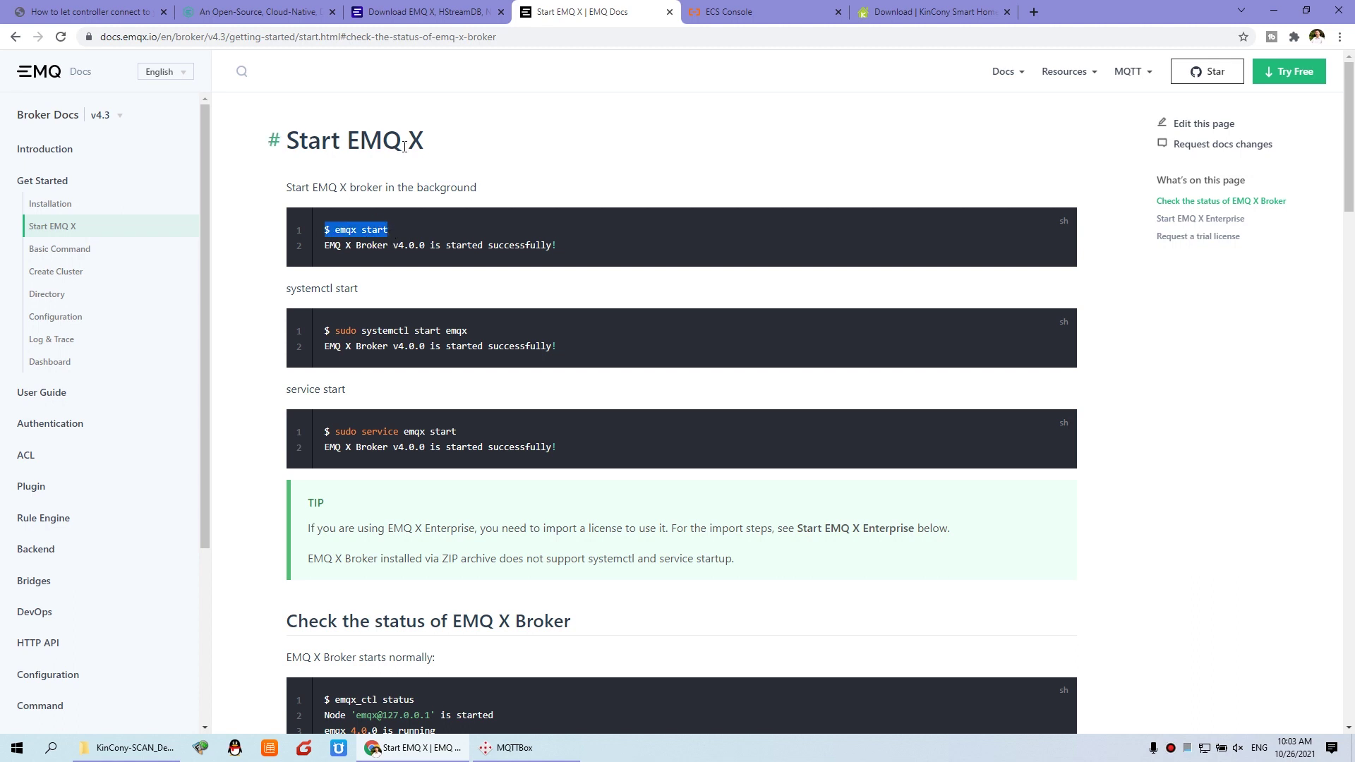
pyautogui.click(47, 362)
pyautogui.scroll(-1, 310, 444)
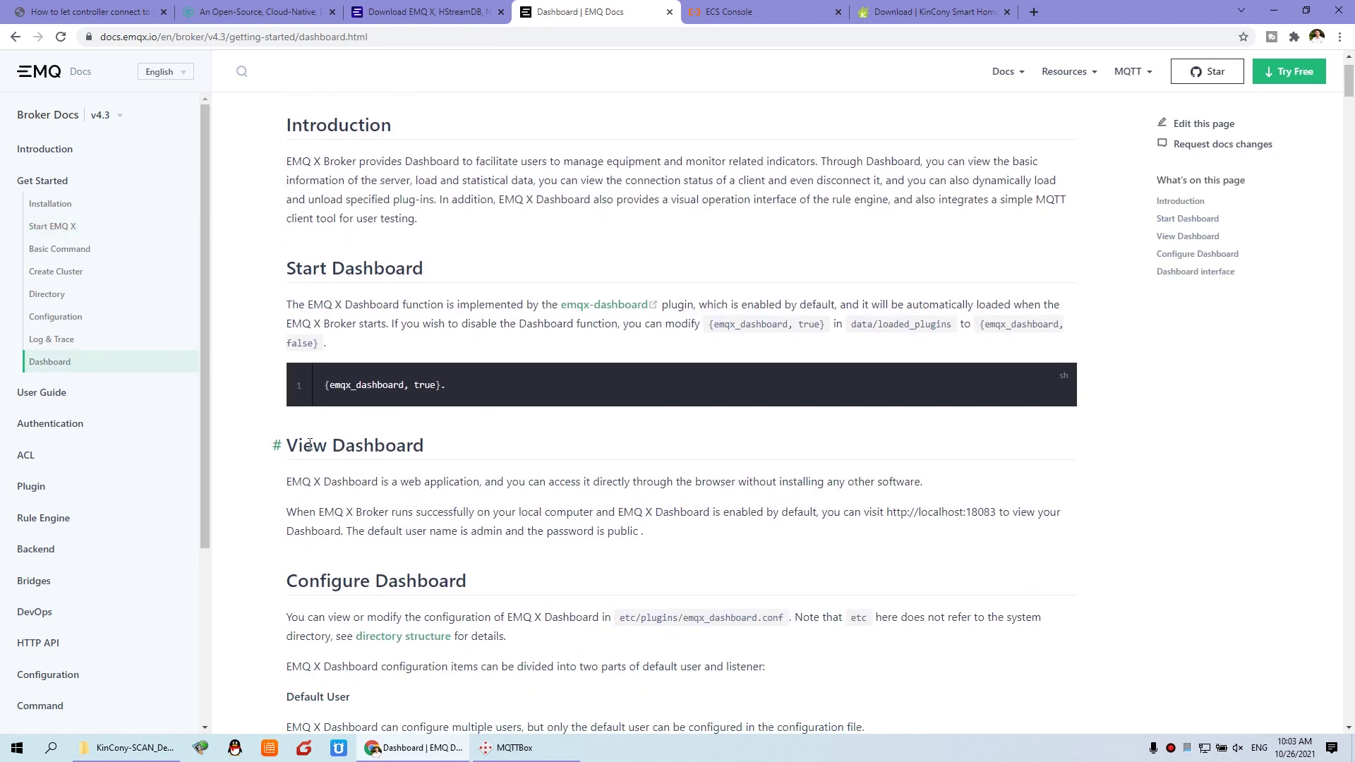
pyautogui.moveTo(290, 445); pyautogui.dragTo(428, 448)
pyautogui.scroll(-1, 429, 447)
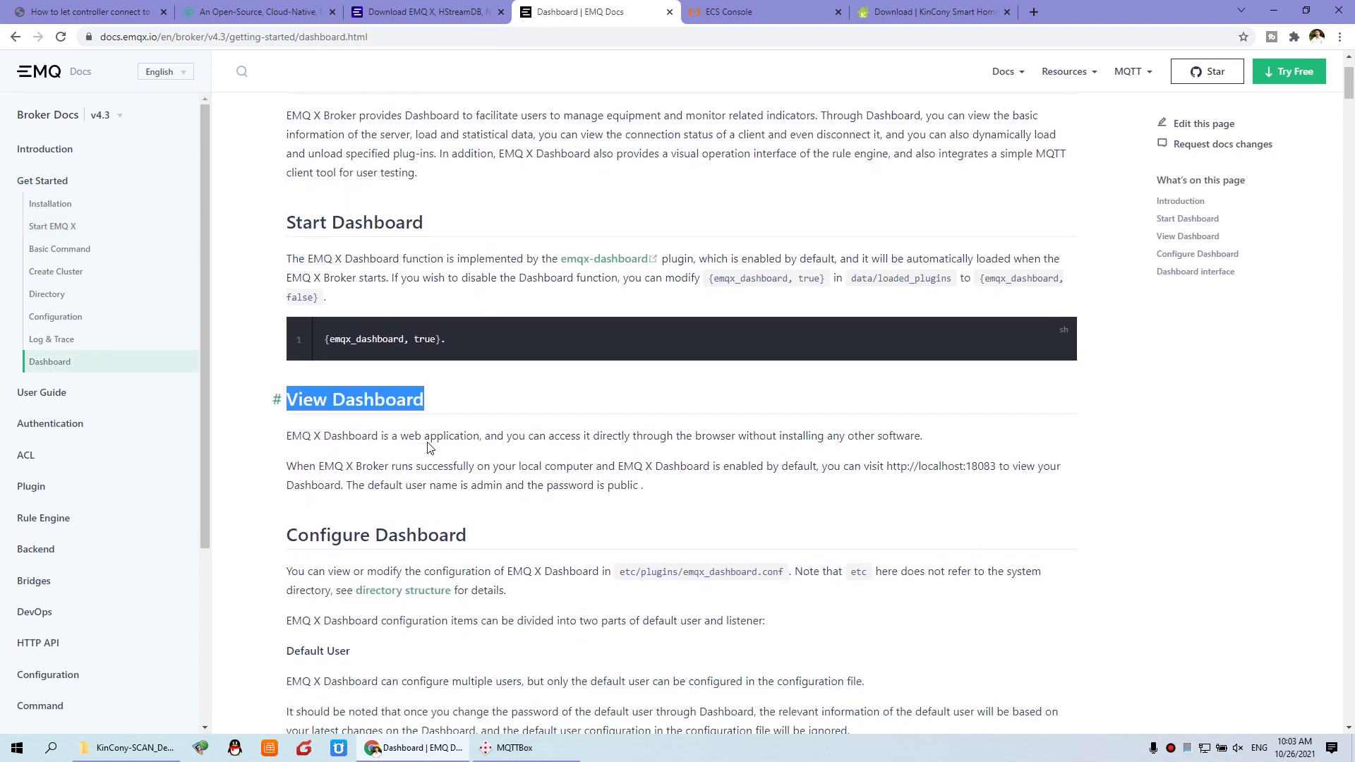
pyautogui.moveTo(888, 442); pyautogui.dragTo(995, 446)
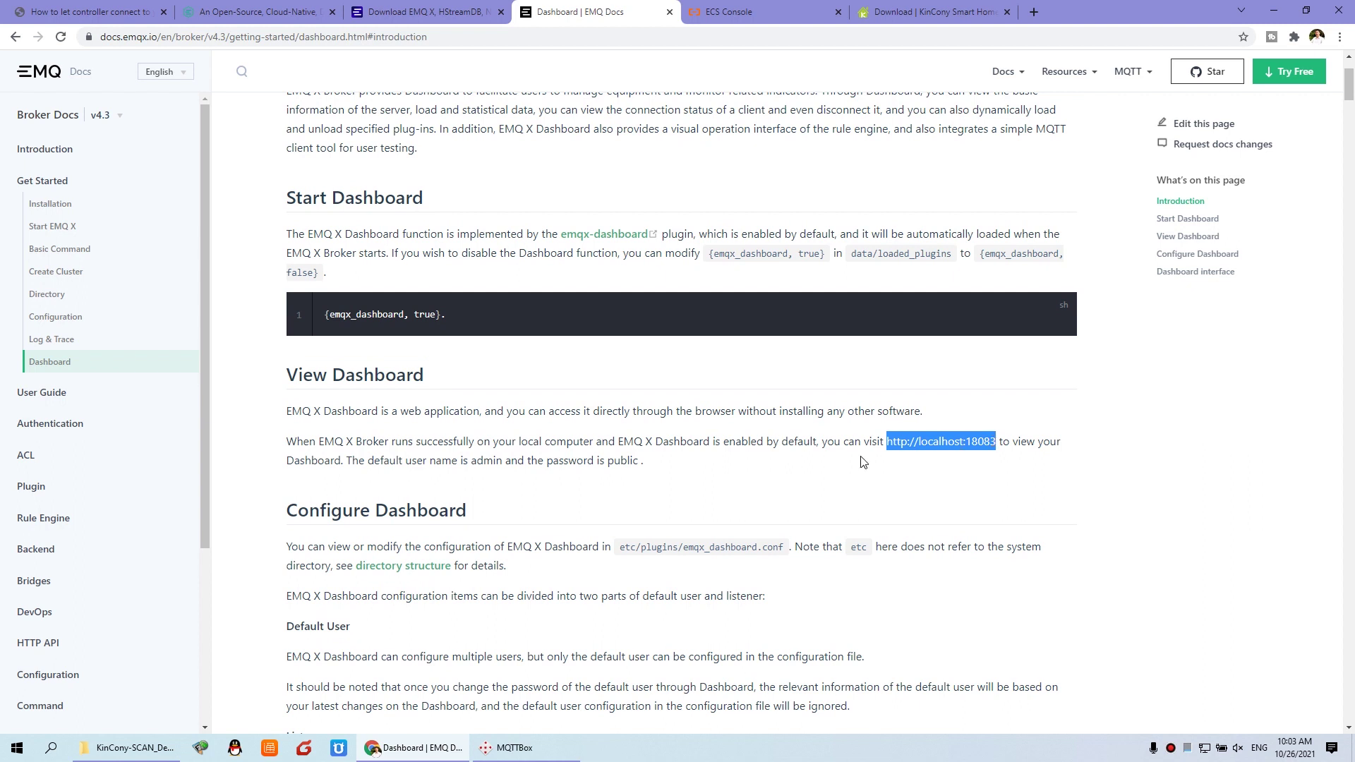
pyautogui.moveTo(471, 460); pyautogui.dragTo(504, 463)
pyautogui.moveTo(604, 460); pyautogui.dragTo(640, 460)
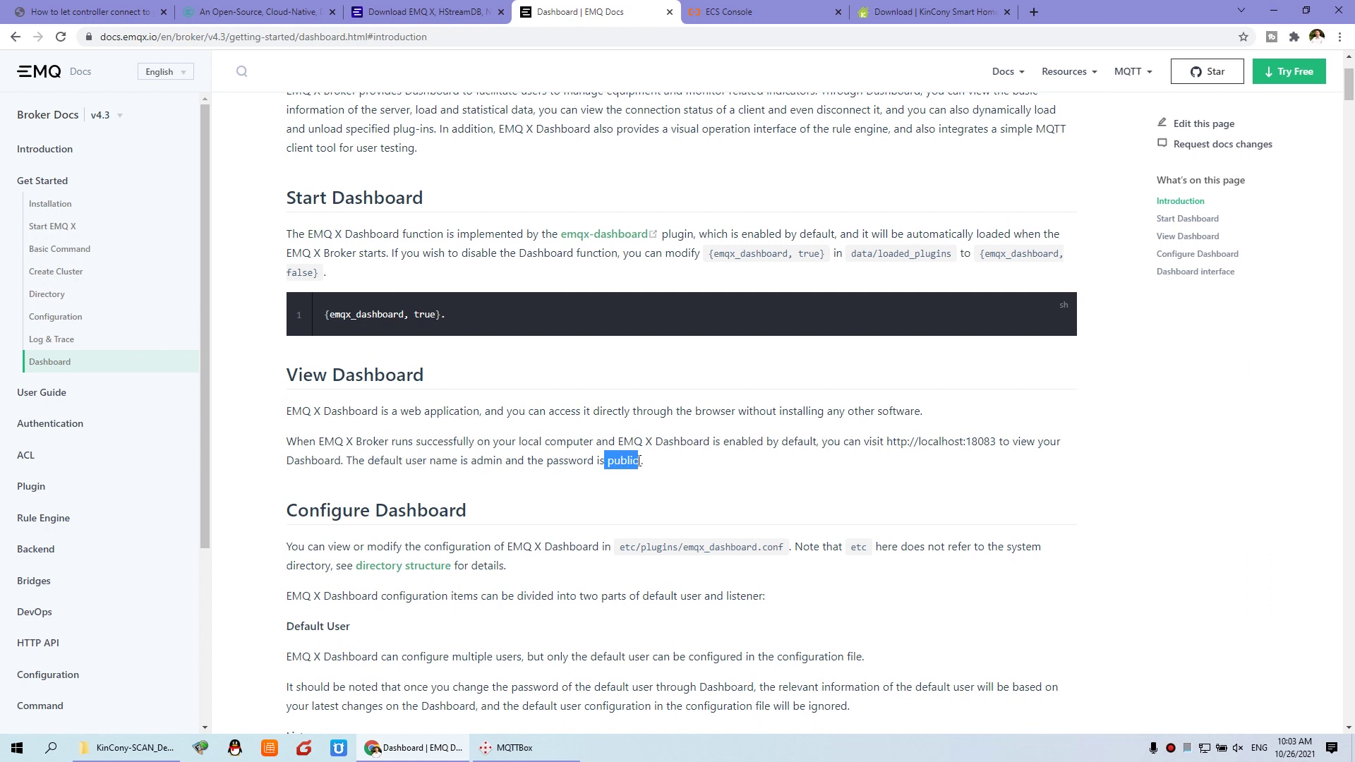
pyautogui.click(971, 439)
pyautogui.moveTo(971, 442); pyautogui.dragTo(997, 442)
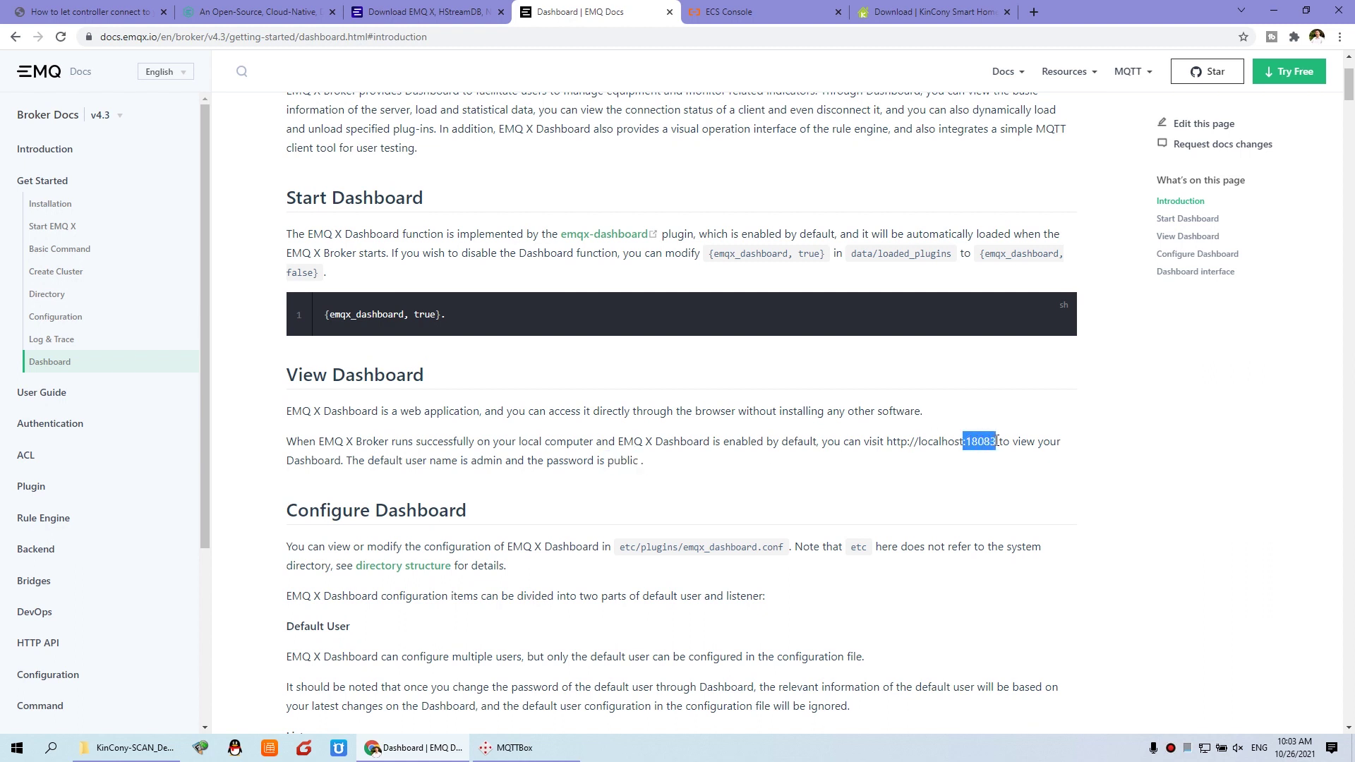
pyautogui.click(753, 10)
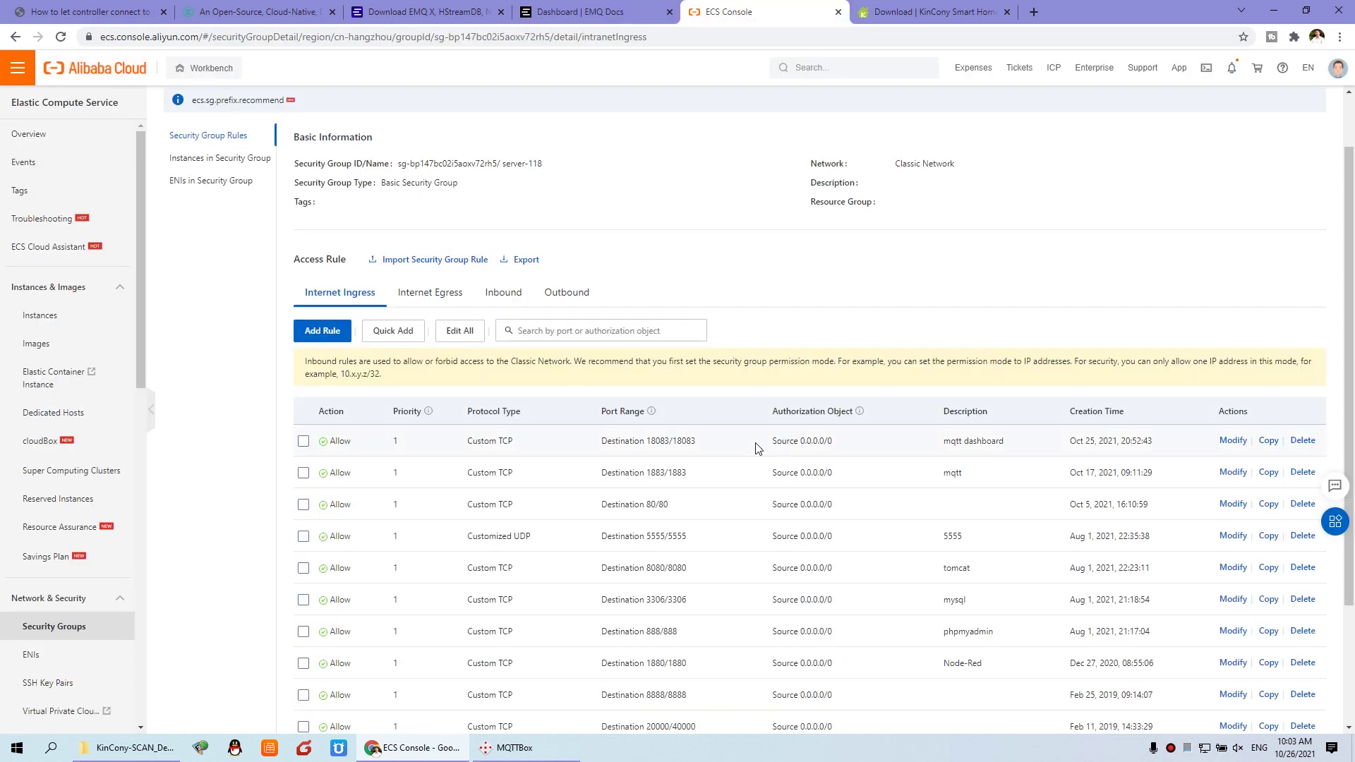
# Step: Highlight port range 18083/18083, mark forum step 4, and select 'emqx start' in the docs
pyautogui.moveTo(648, 443); pyautogui.dragTo(697, 447)
pyautogui.click(101, 8)
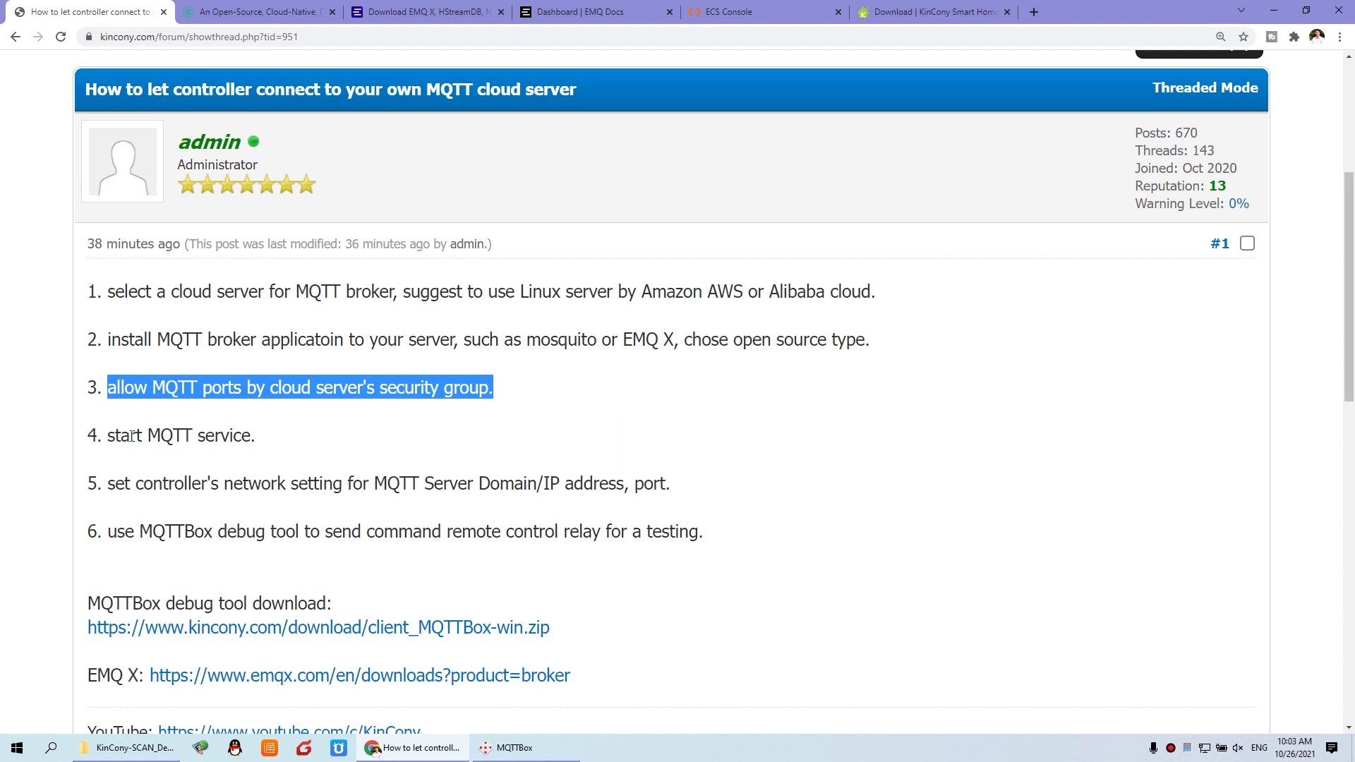
pyautogui.moveTo(110, 437); pyautogui.dragTo(262, 441)
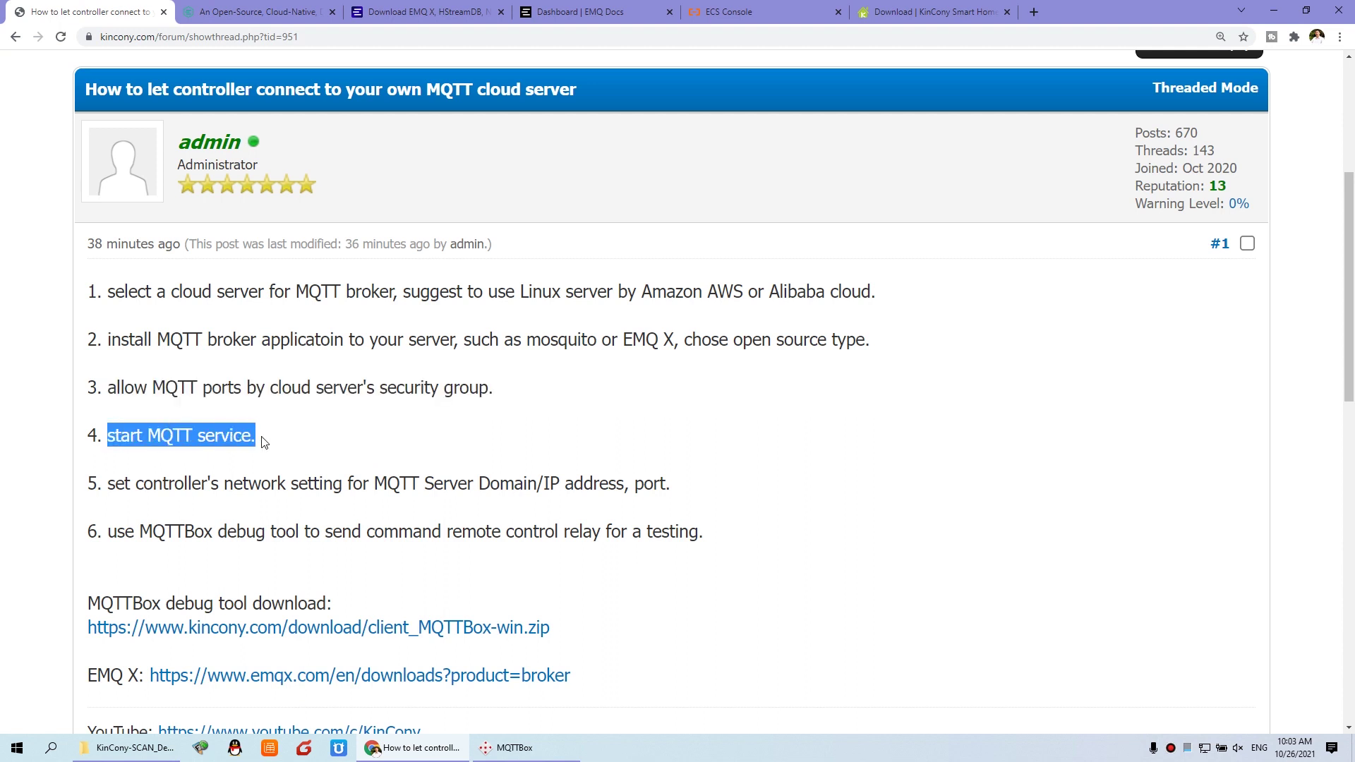
pyautogui.click(591, 19)
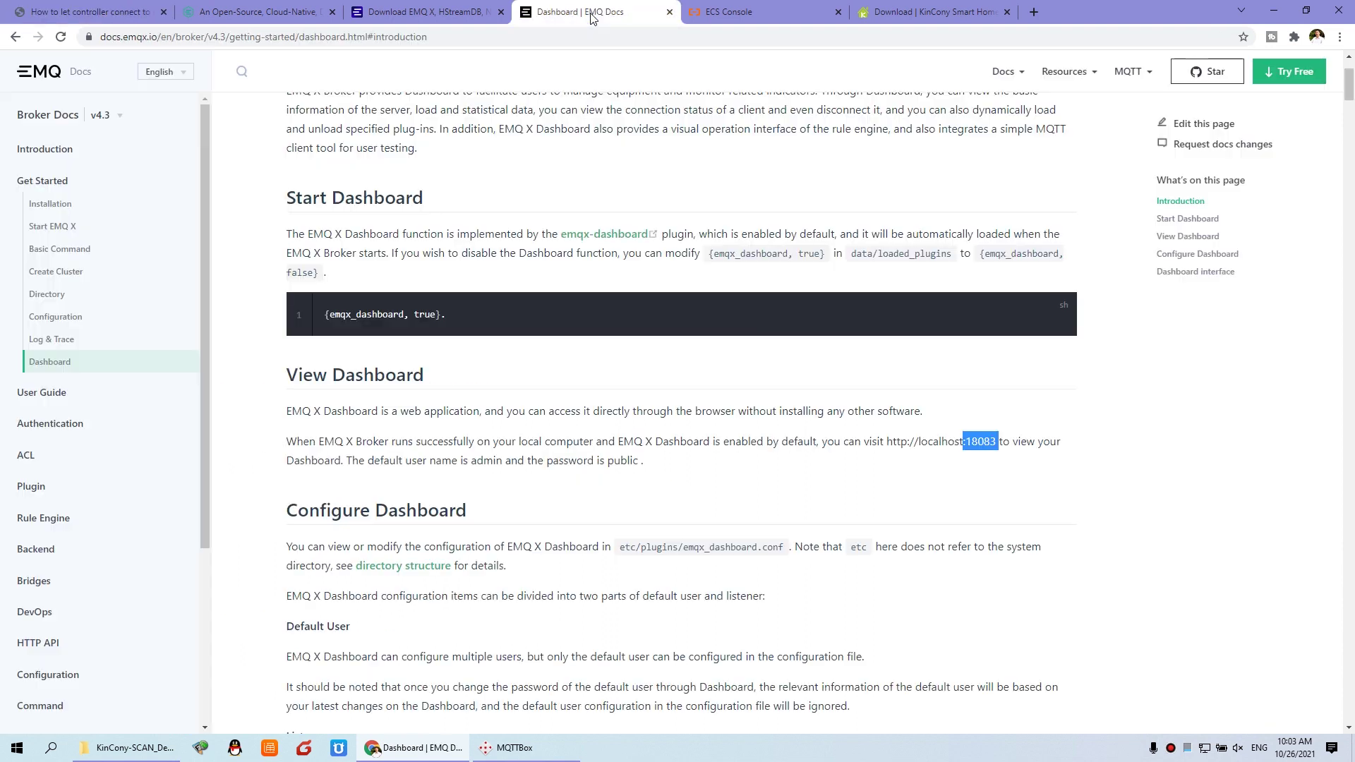
pyautogui.click(60, 232)
pyautogui.doubleClick(346, 230)
pyautogui.moveTo(381, 235); pyautogui.dragTo(395, 239)
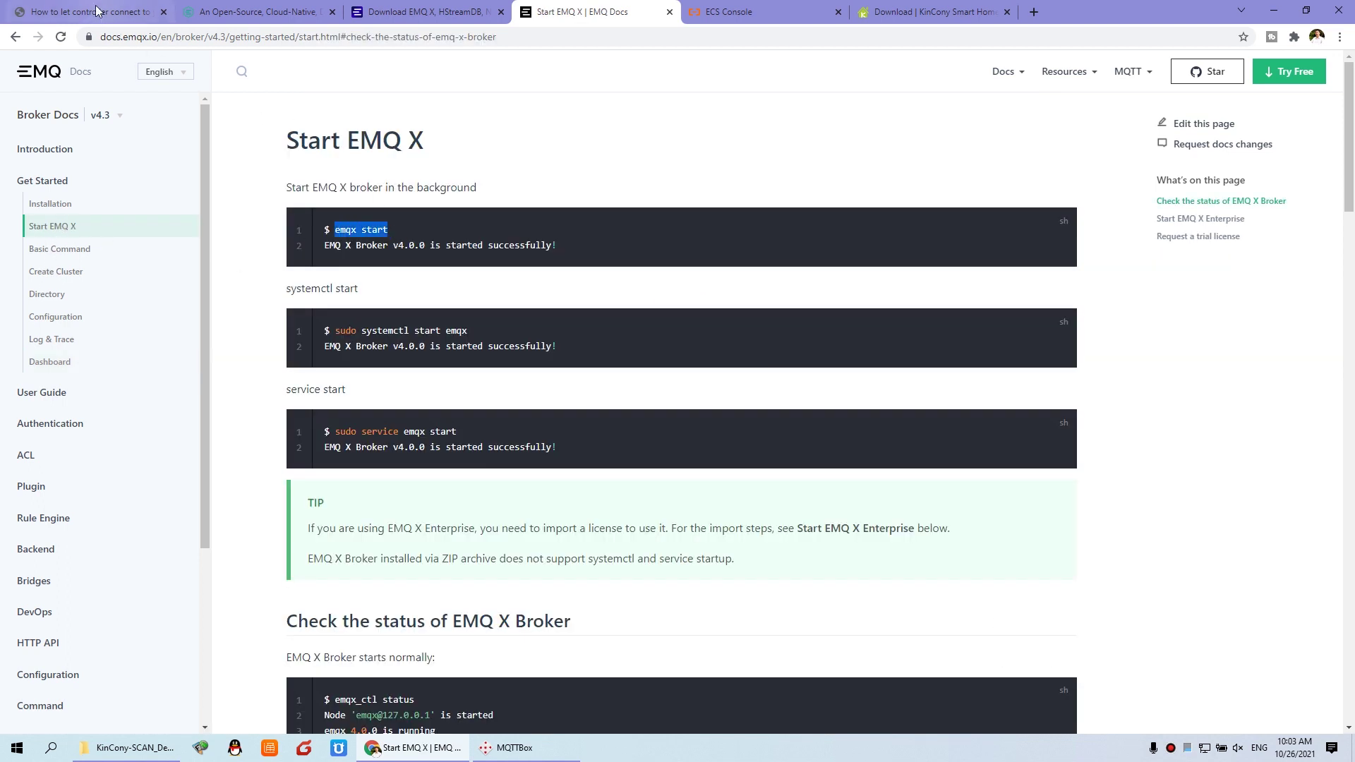
# Step: Back in the forum, mark step 5 about the controller's network settings
pyautogui.click(98, 12)
pyautogui.click(189, 460)
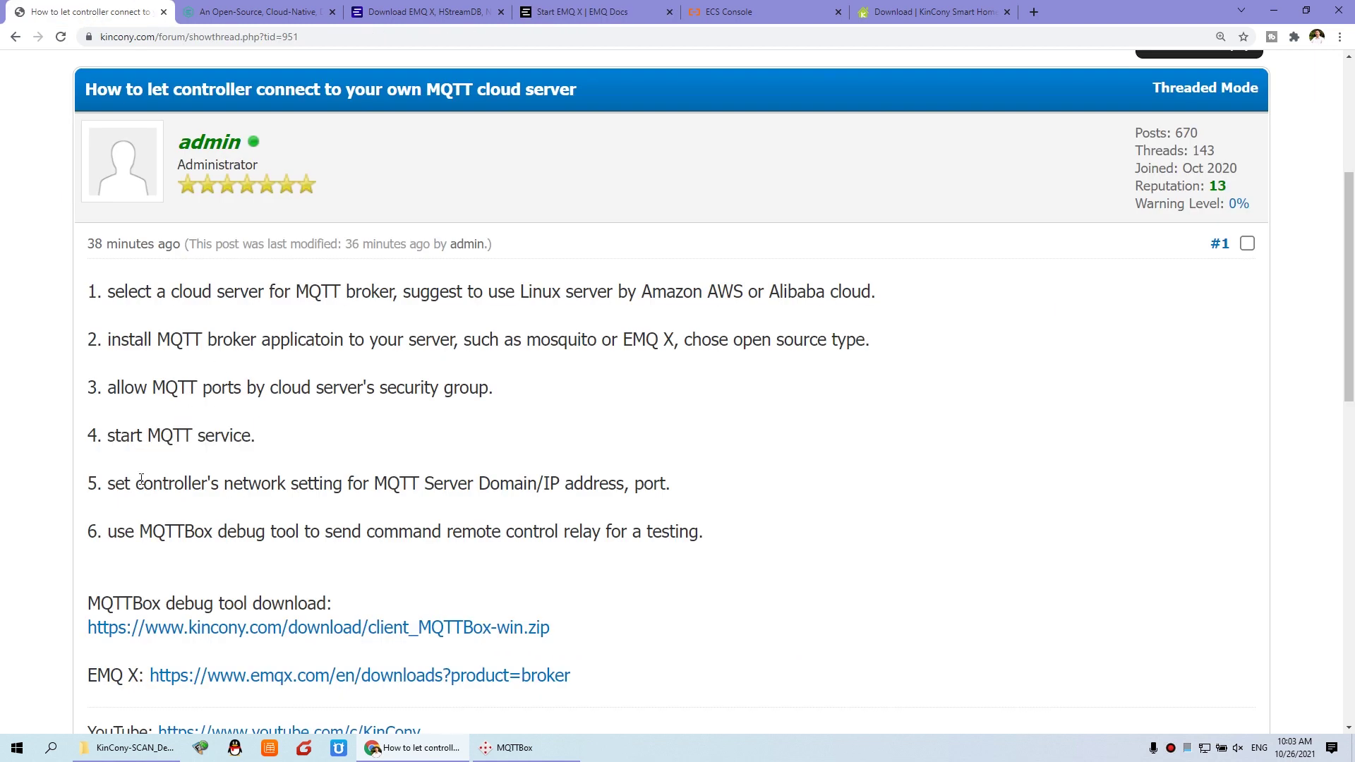
pyautogui.moveTo(112, 484); pyautogui.dragTo(675, 484)
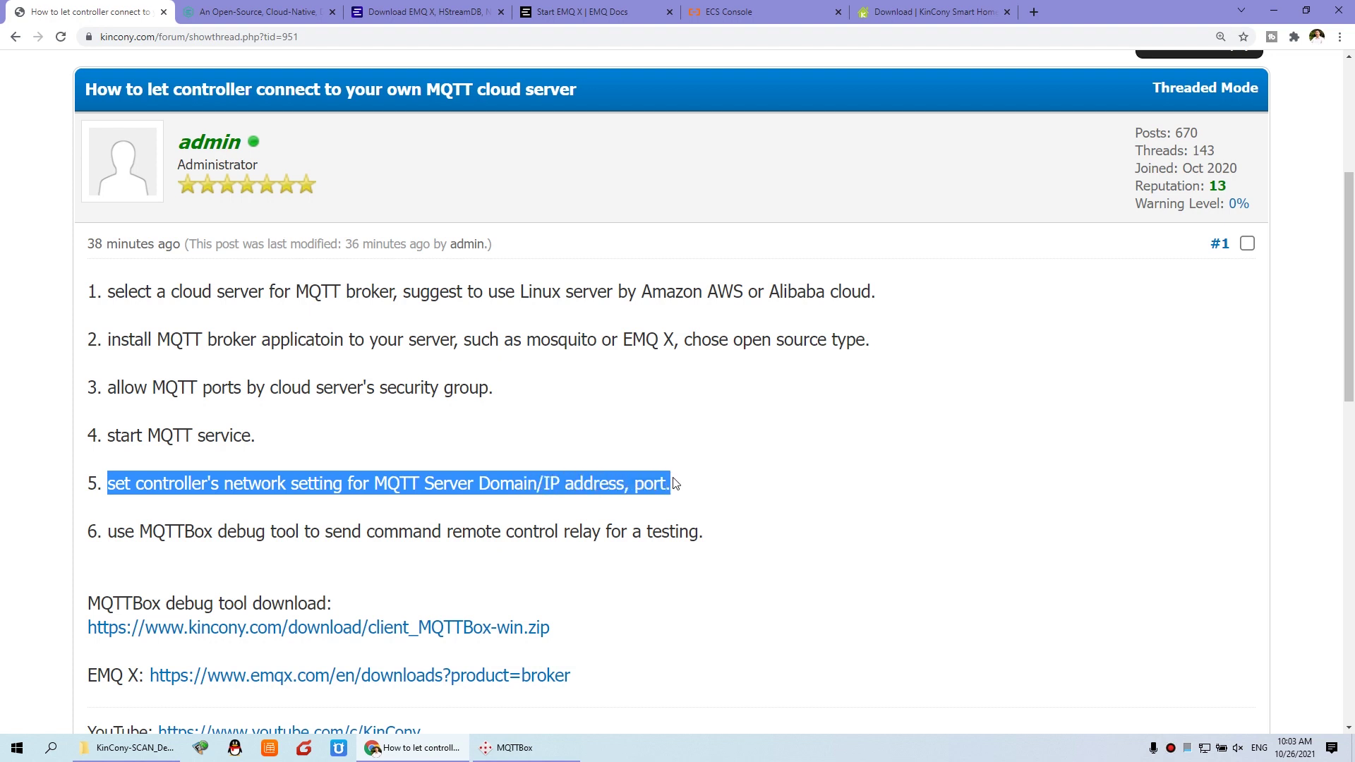
pyautogui.click(762, 13)
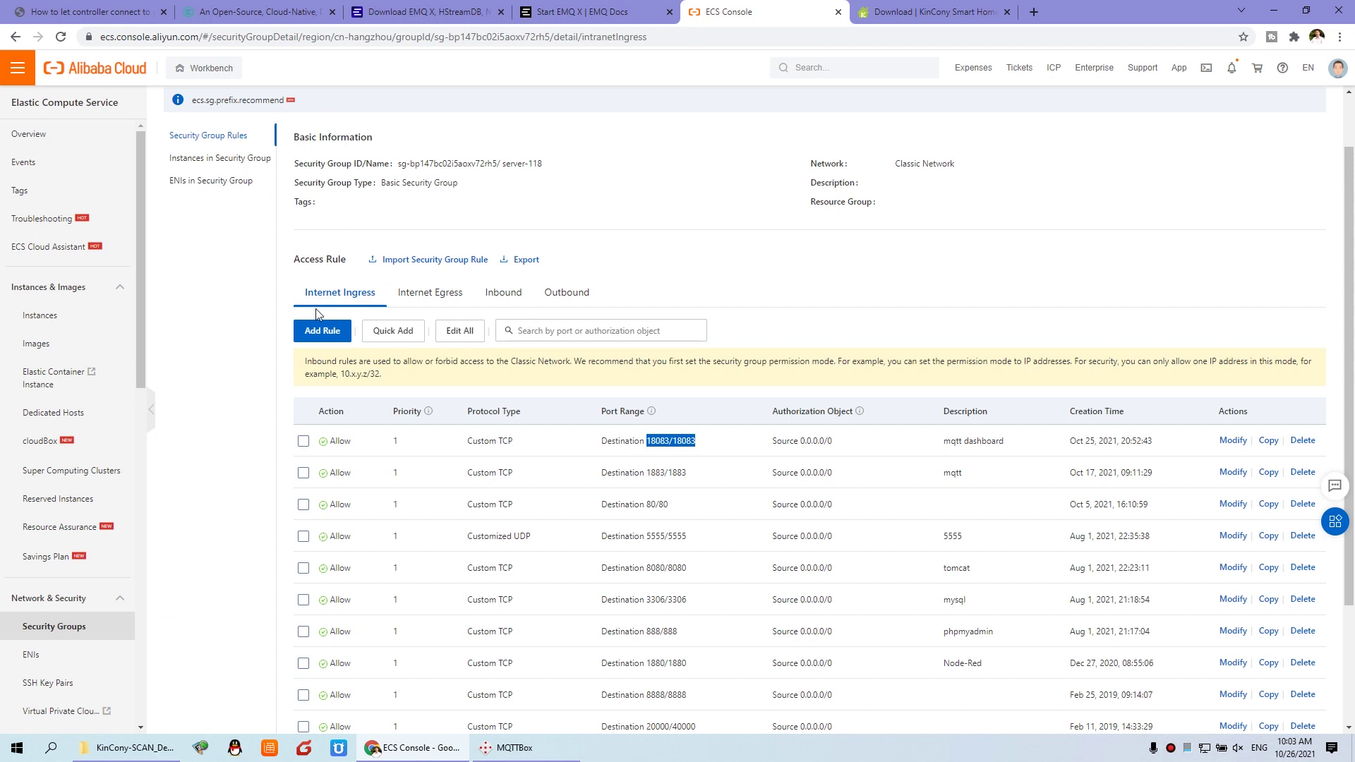
pyautogui.hotkey('alt', 'Left')
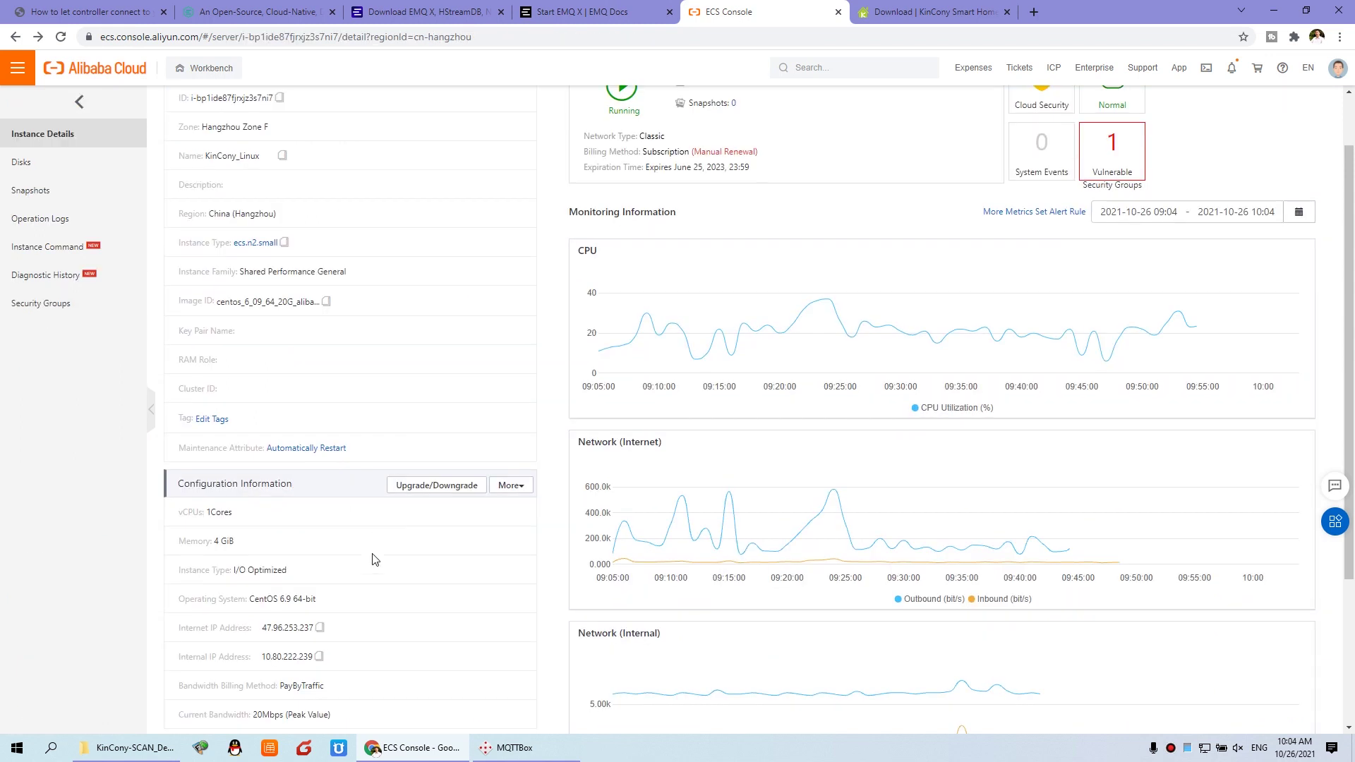
pyautogui.scroll(-1, 375, 559)
pyautogui.moveTo(181, 569); pyautogui.dragTo(315, 563)
pyautogui.click(51, 748)
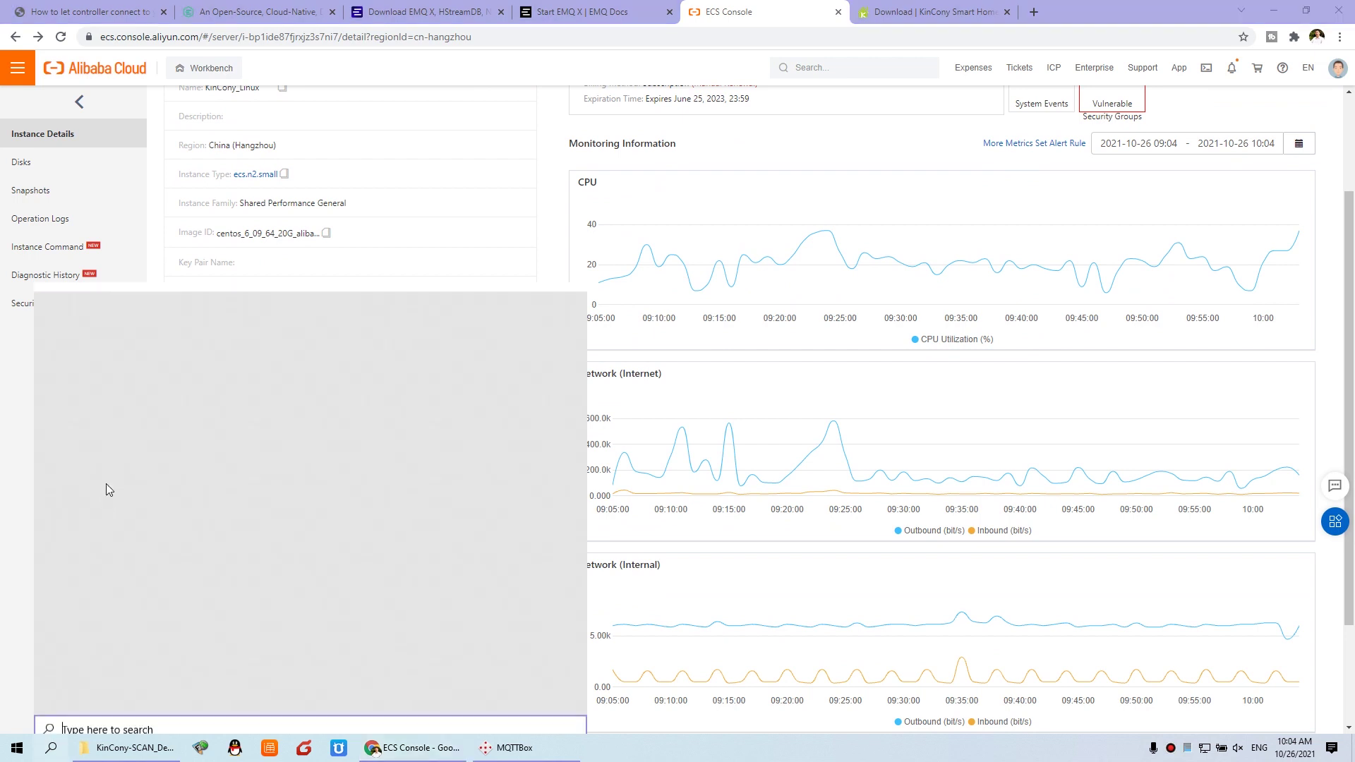
pyautogui.click(103, 409)
pyautogui.moveTo(324, 151); pyautogui.dragTo(667, 262)
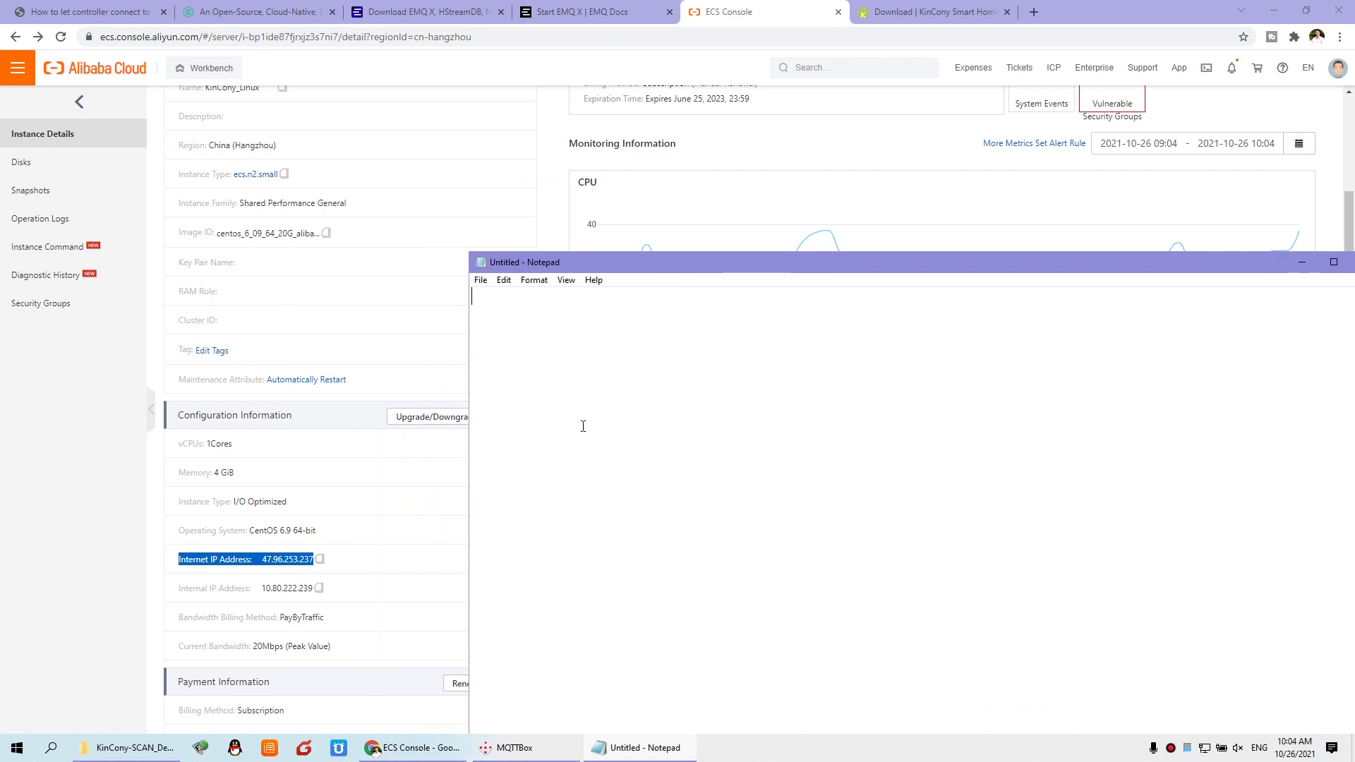
pyautogui.write('www.hificat.com')
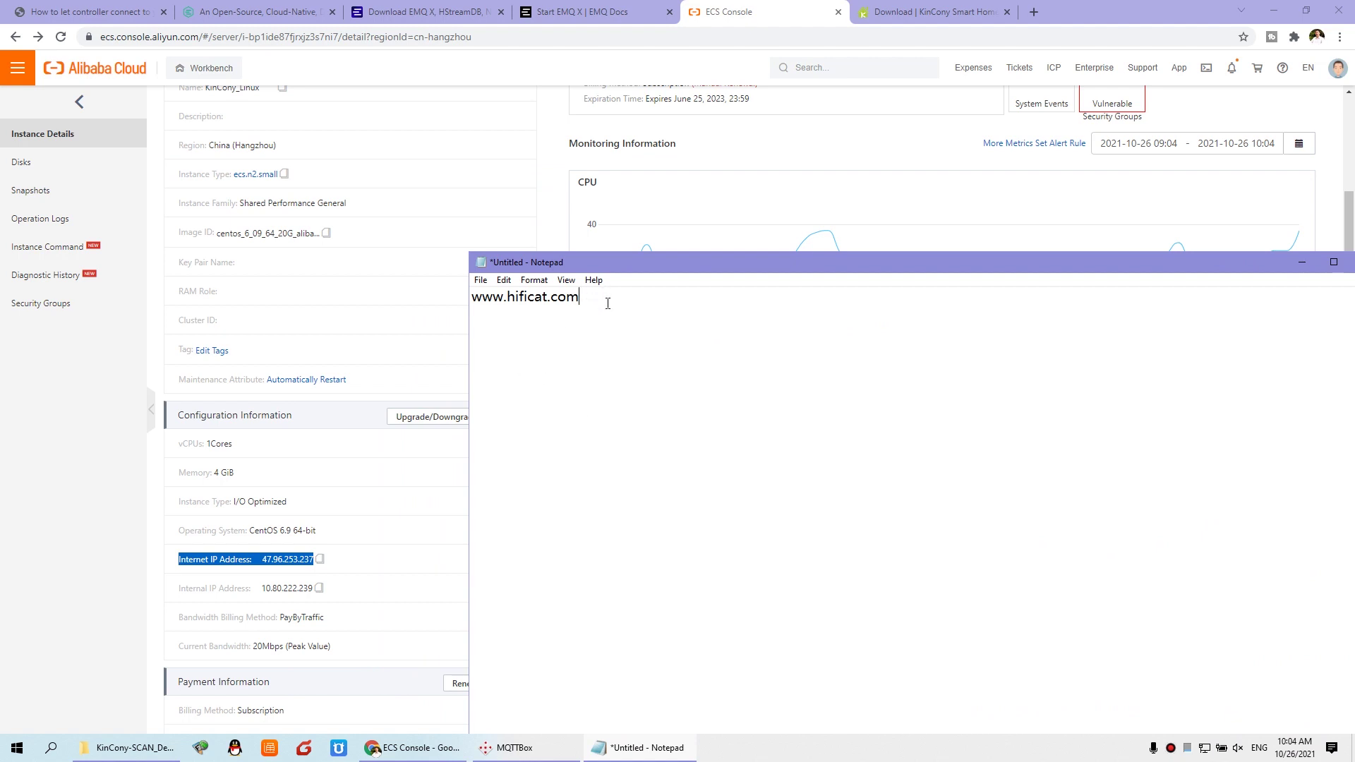
pyautogui.click(51, 747)
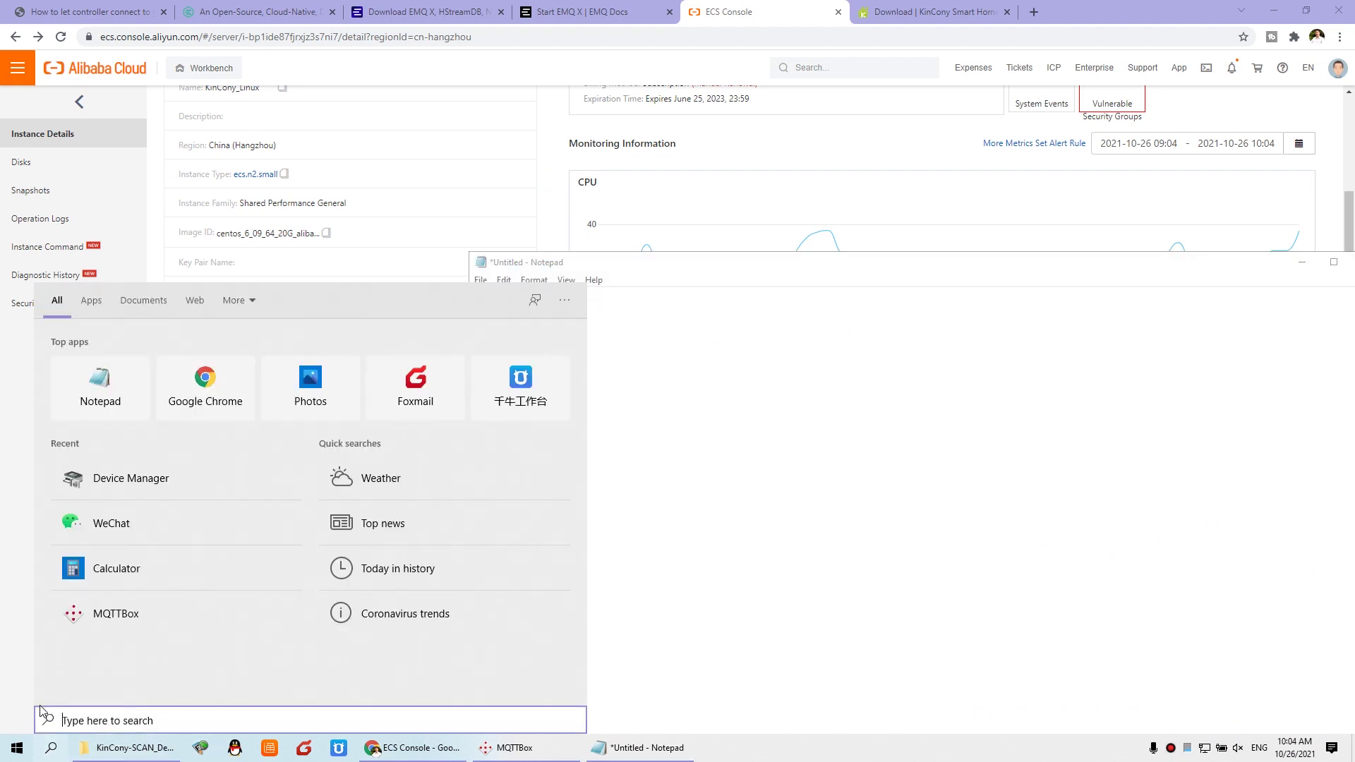
pyautogui.write('cmd')
pyautogui.click(57, 350)
pyautogui.moveTo(353, 176); pyautogui.dragTo(627, 338)
pyautogui.write('ping')
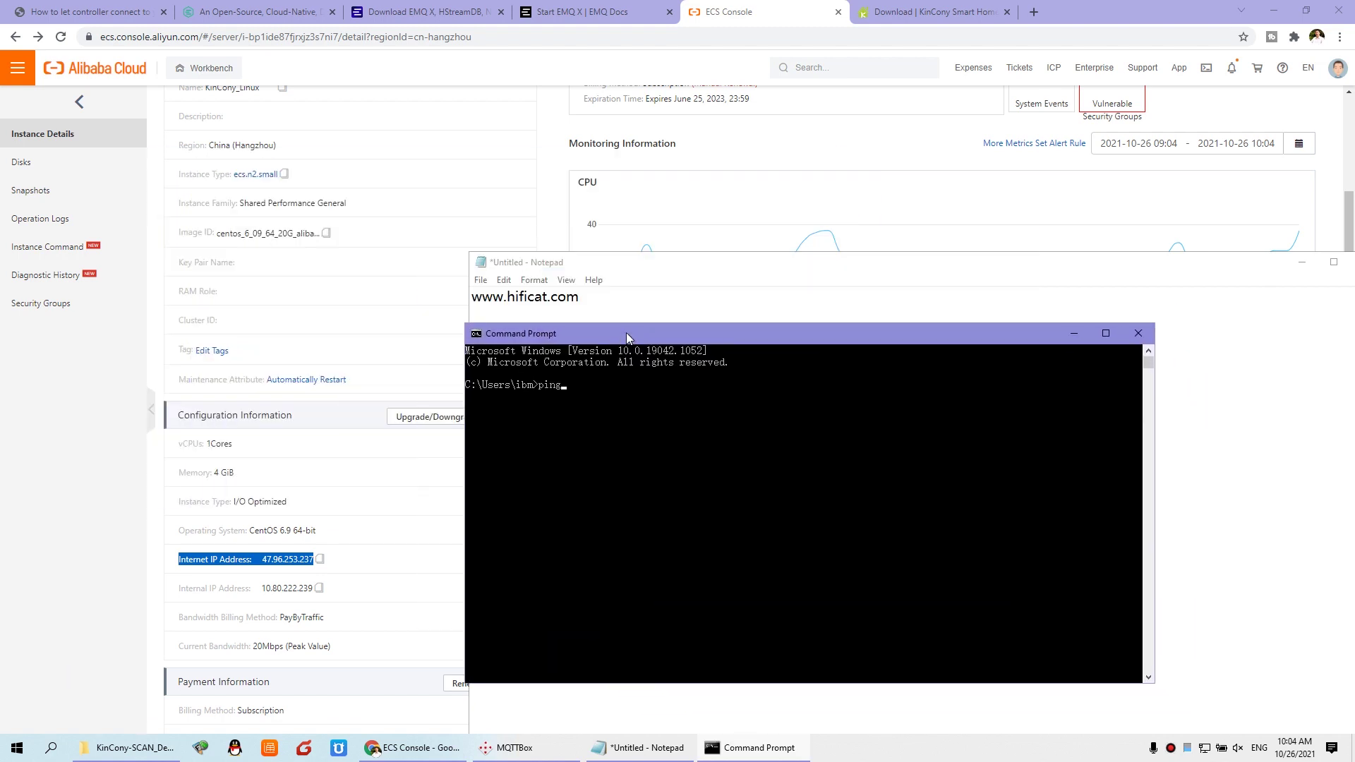
pyautogui.write(' www.hificat.com')
pyautogui.press('Return')
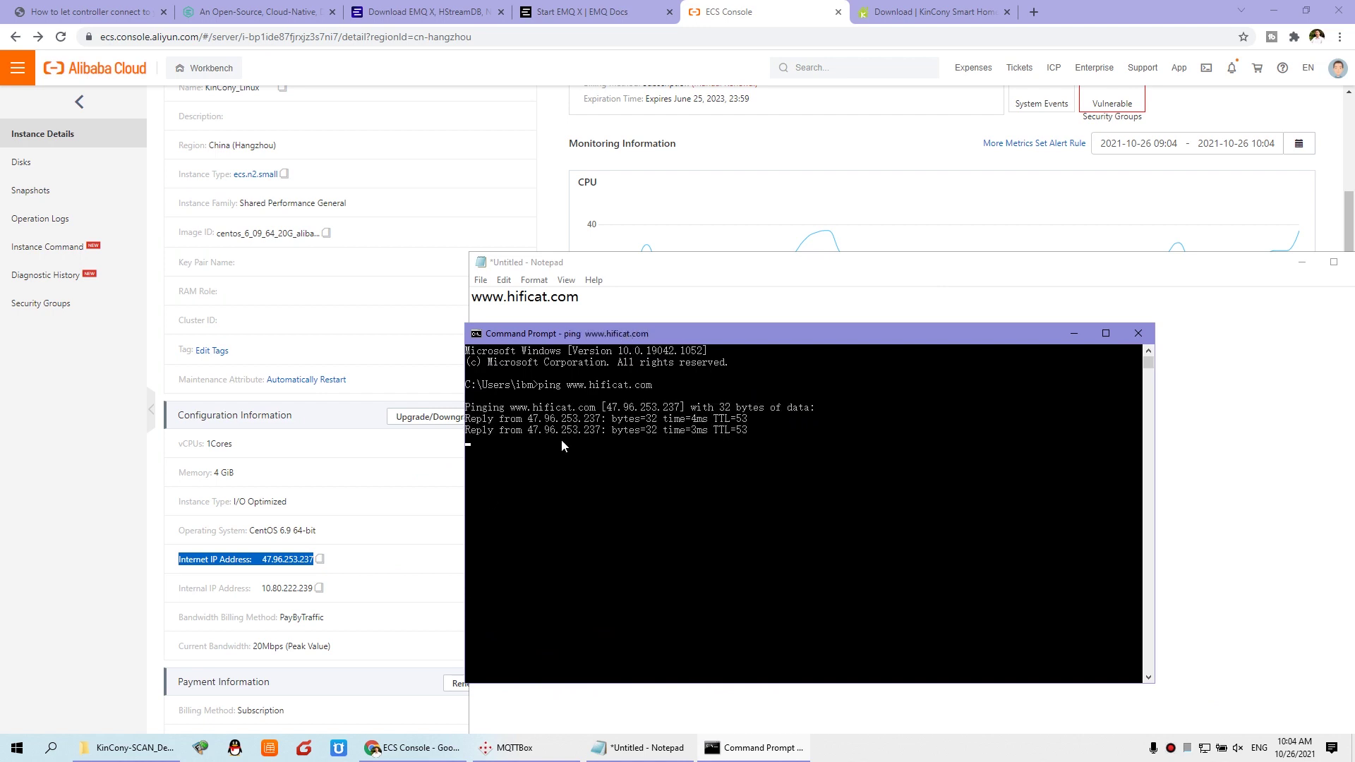
pyautogui.moveTo(605, 409); pyautogui.dragTo(675, 416)
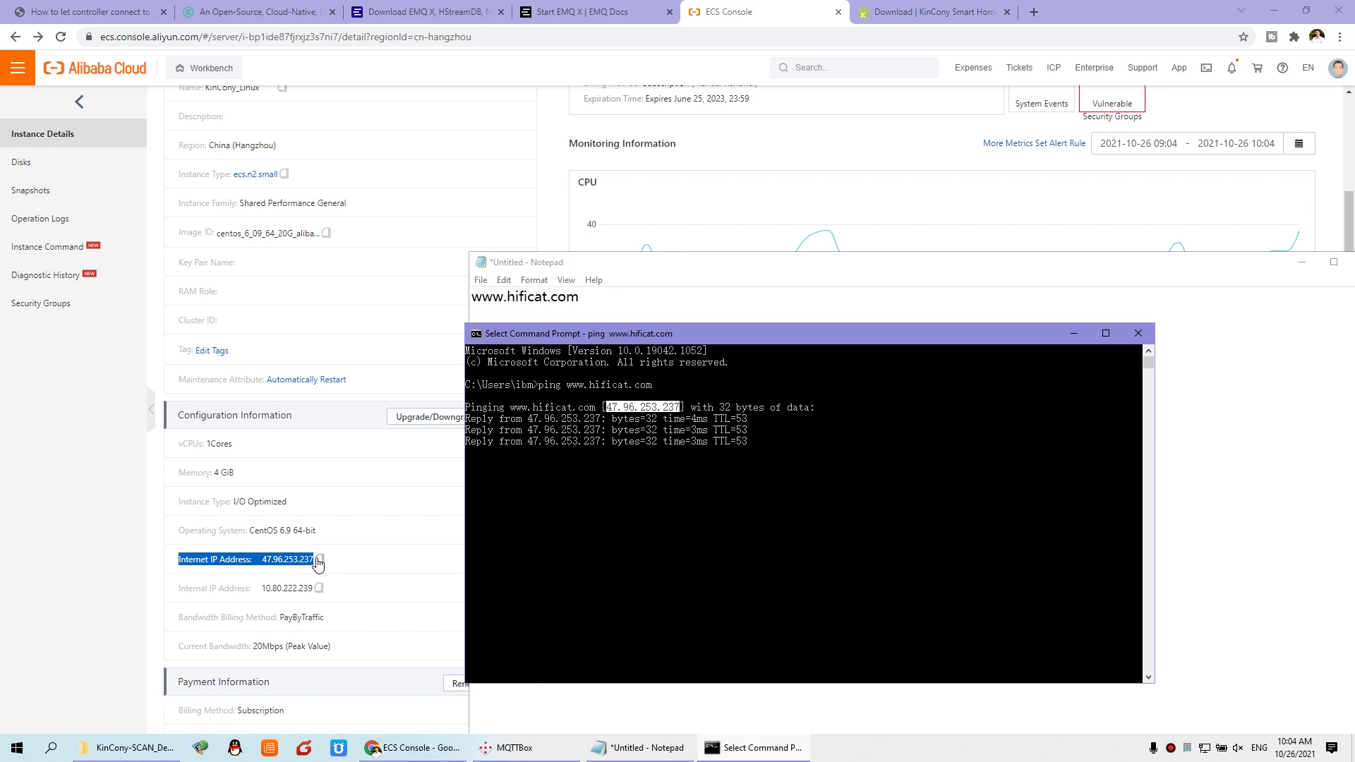
pyautogui.moveTo(596, 302); pyautogui.dragTo(430, 292)
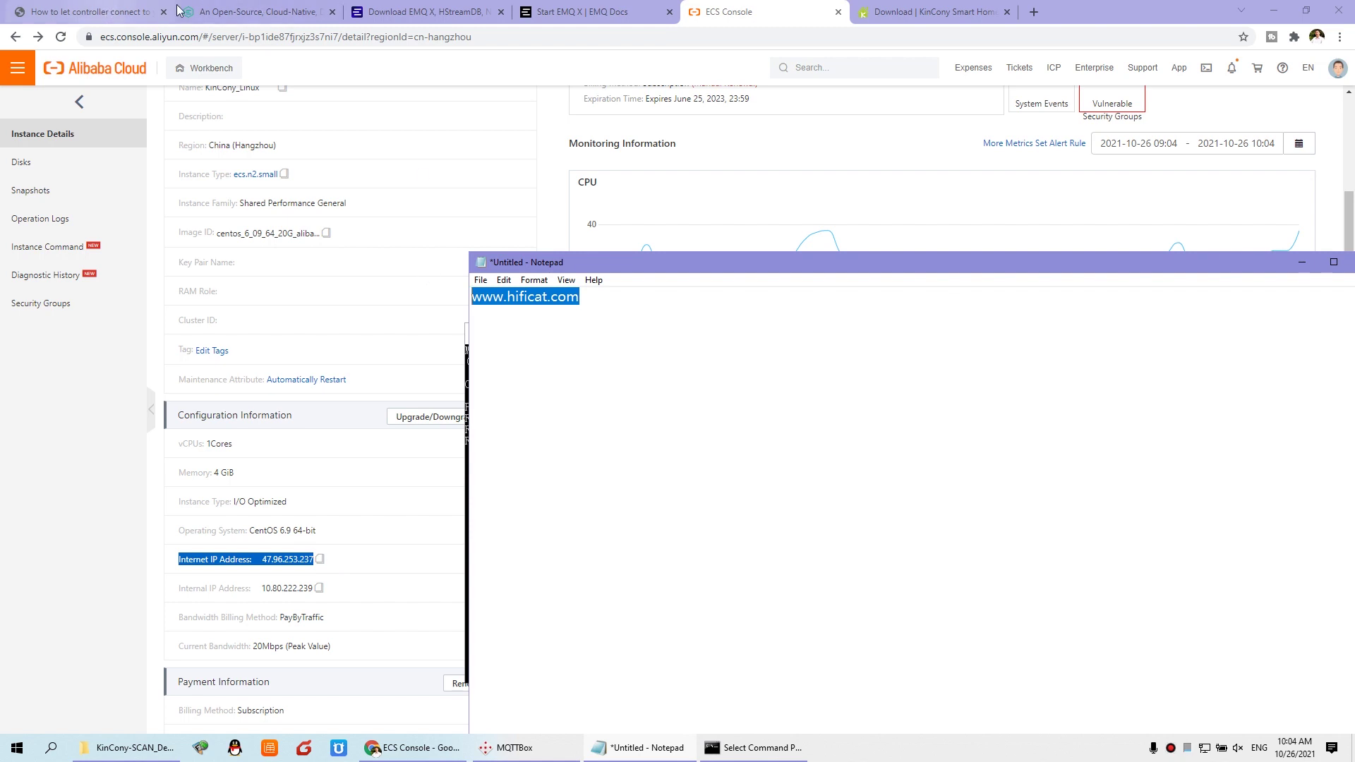
pyautogui.click(127, 748)
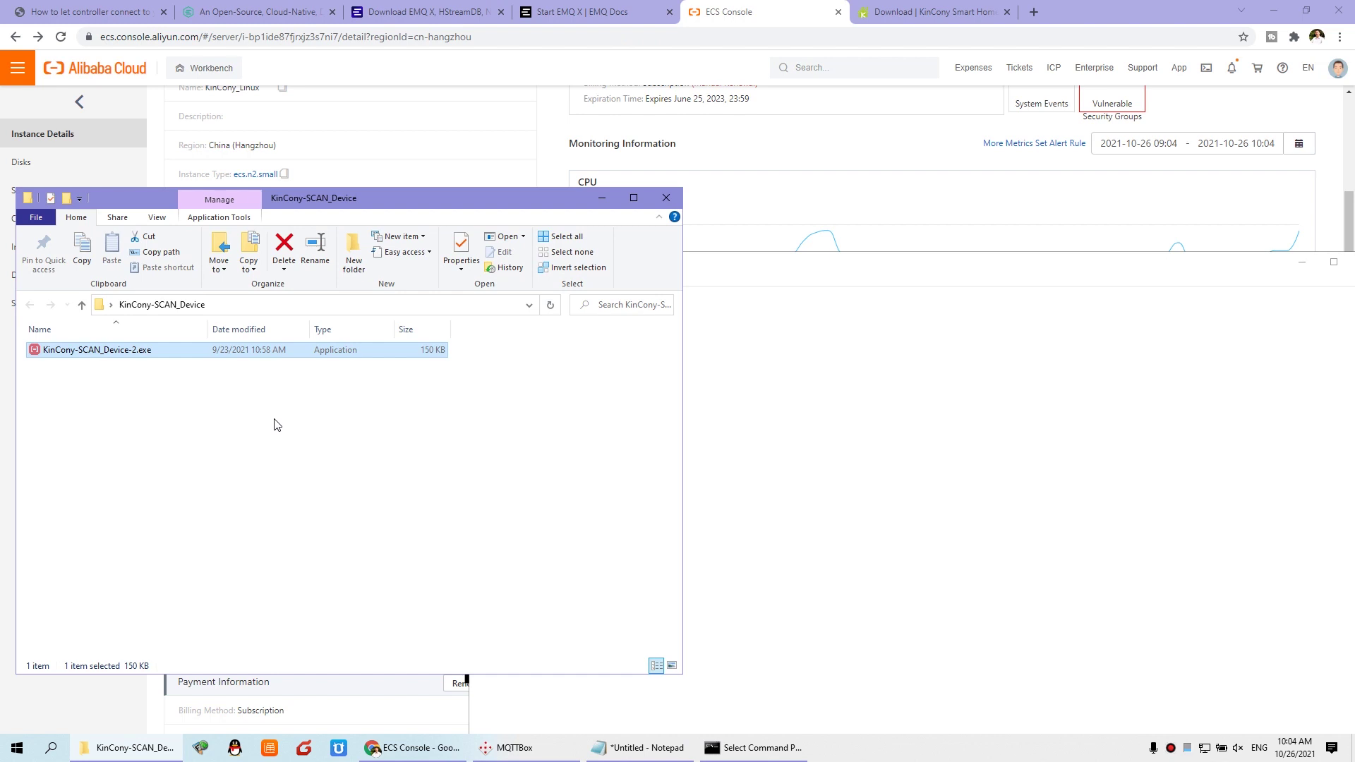
# Step: Run KinCony-SCAN_Device on adapter 192.168.1.71 and scan to find the H32B controller
pyautogui.doubleClick(139, 352)
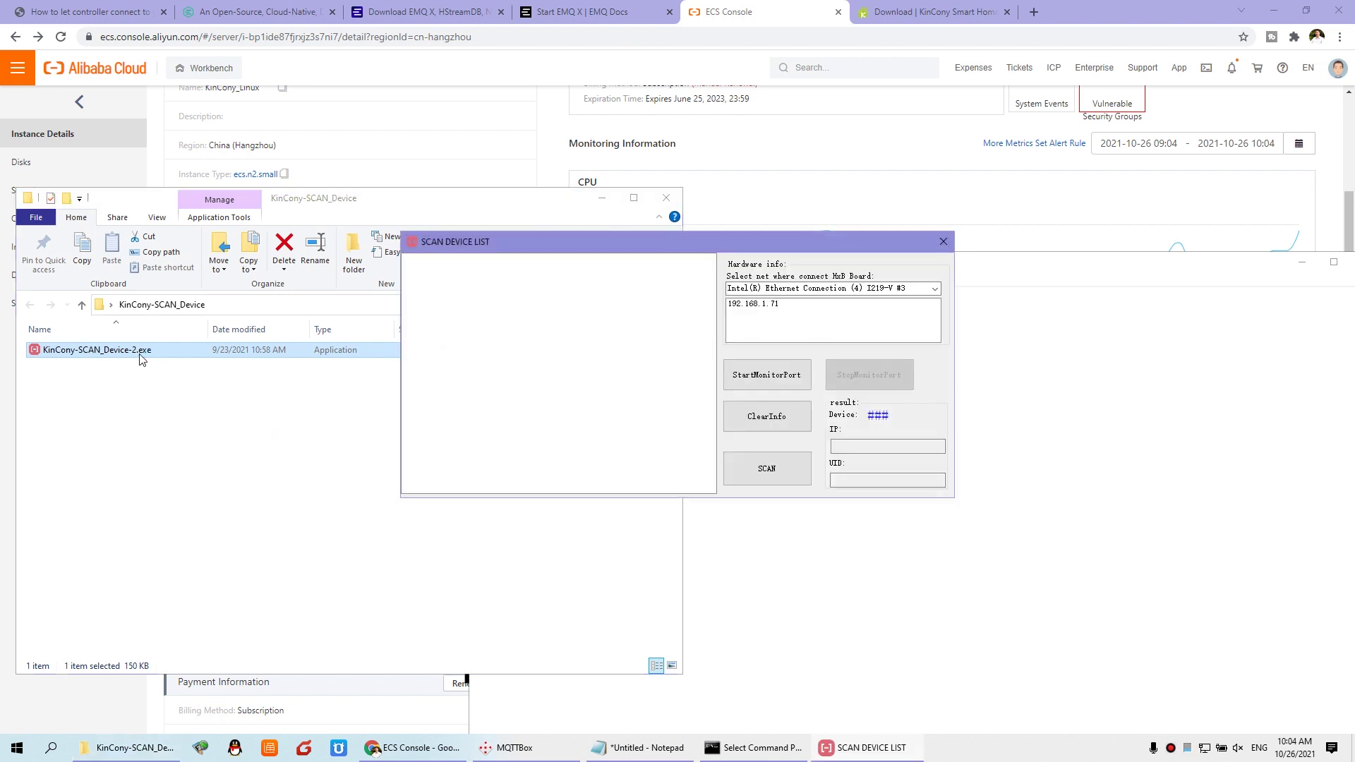
pyautogui.click(777, 305)
pyautogui.click(794, 381)
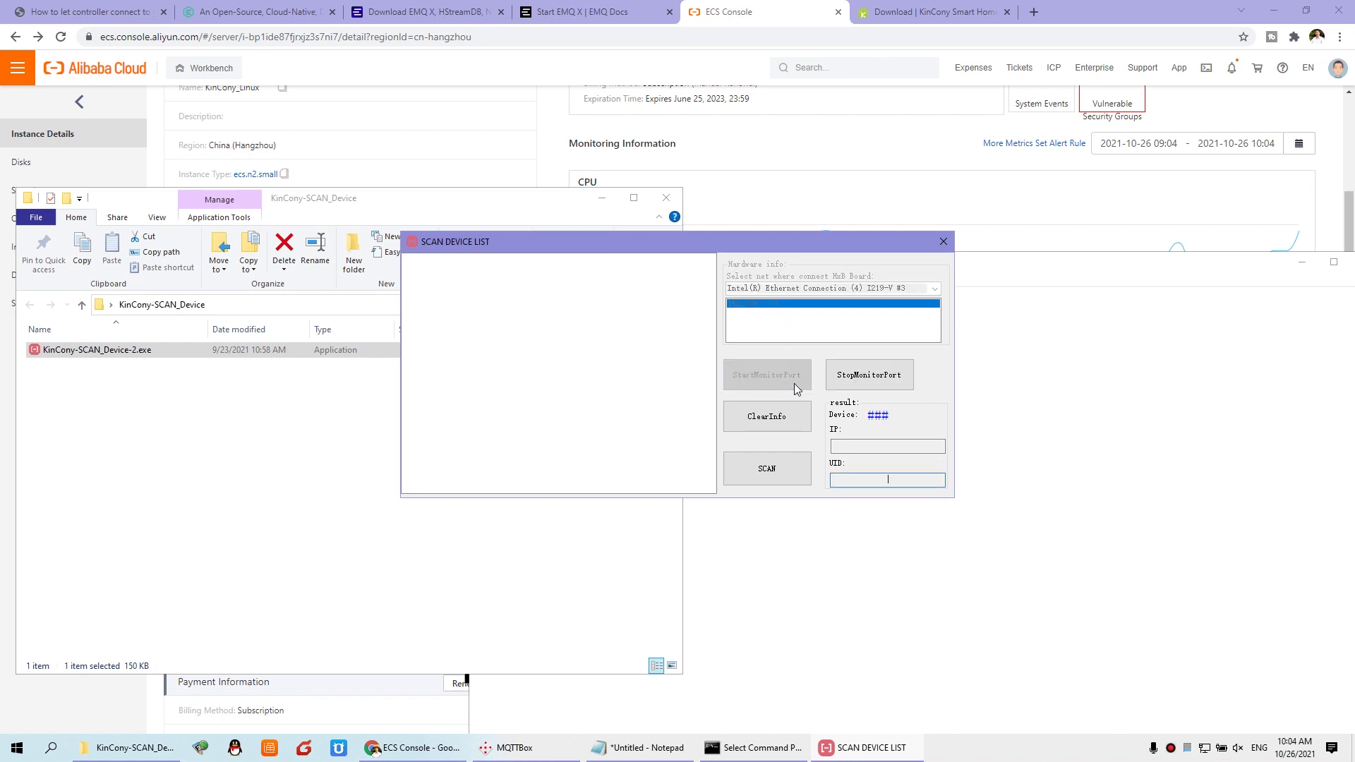
pyautogui.click(787, 469)
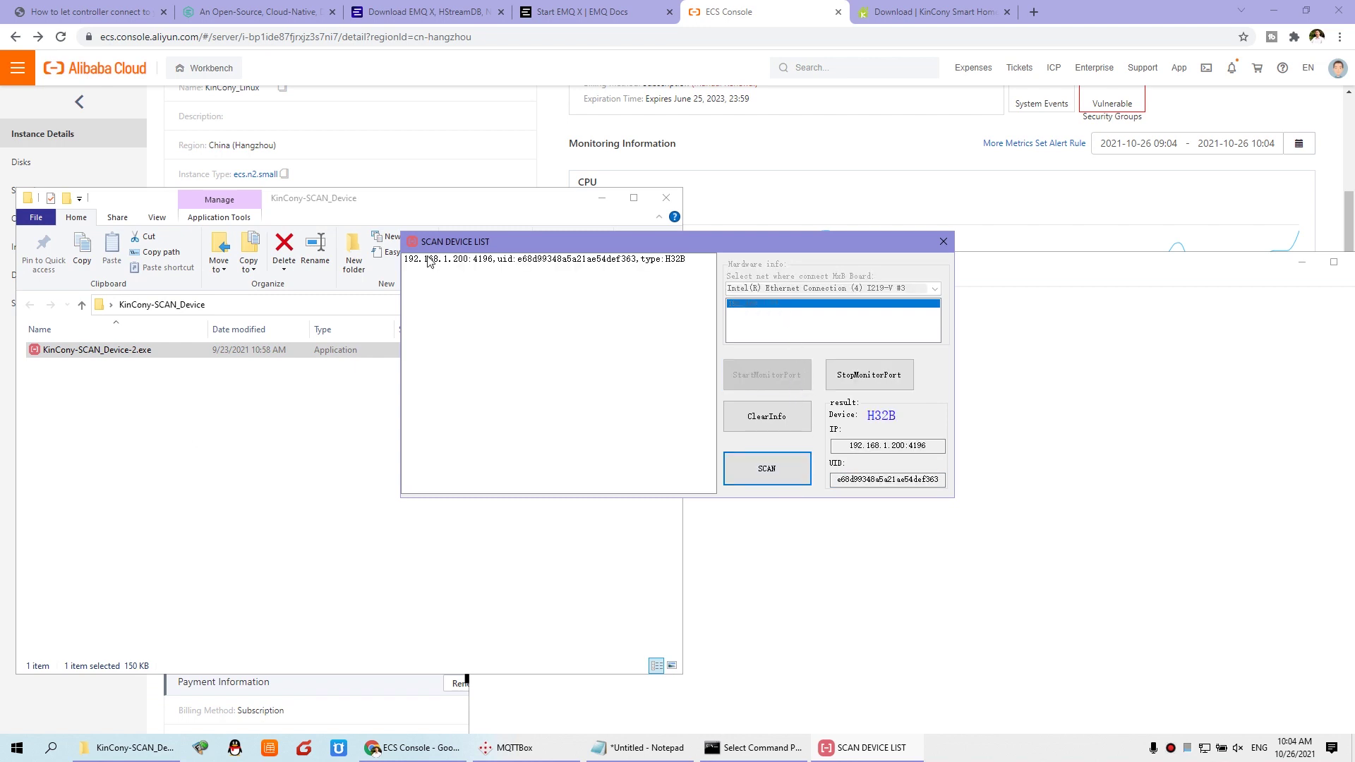
pyautogui.click(463, 261)
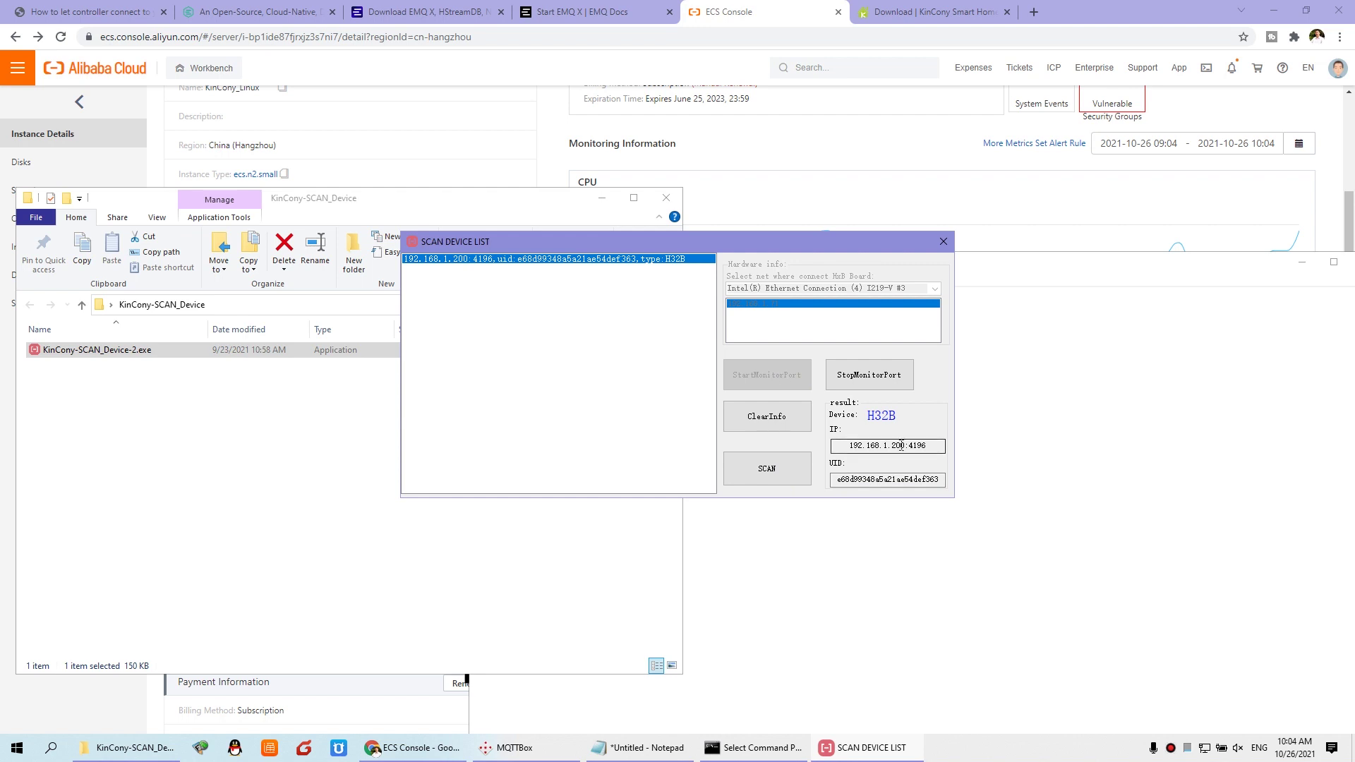
# Step: Copy the IP 192.168.1.200, open it in a new tab, and fill in the saved login
pyautogui.moveTo(906, 447); pyautogui.dragTo(837, 447)
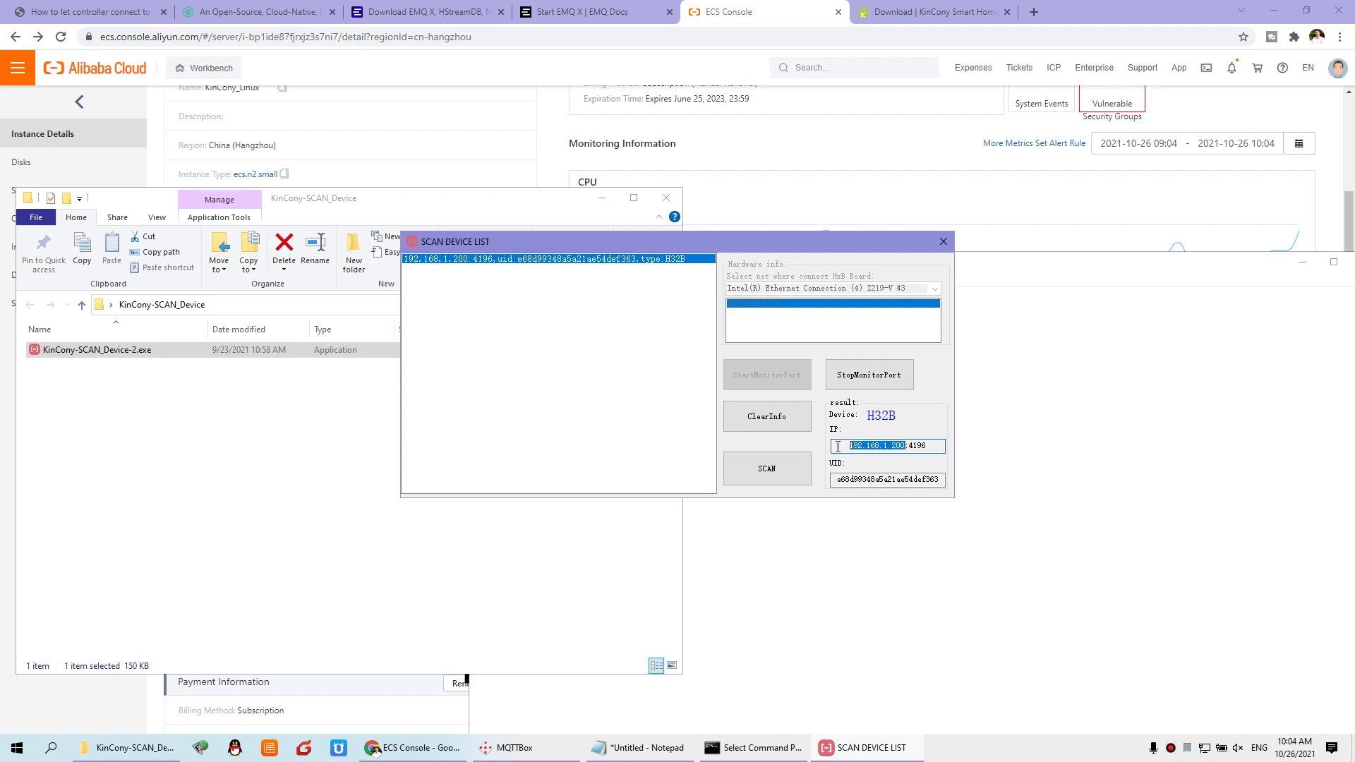
pyautogui.rightClick(880, 450)
pyautogui.click(910, 489)
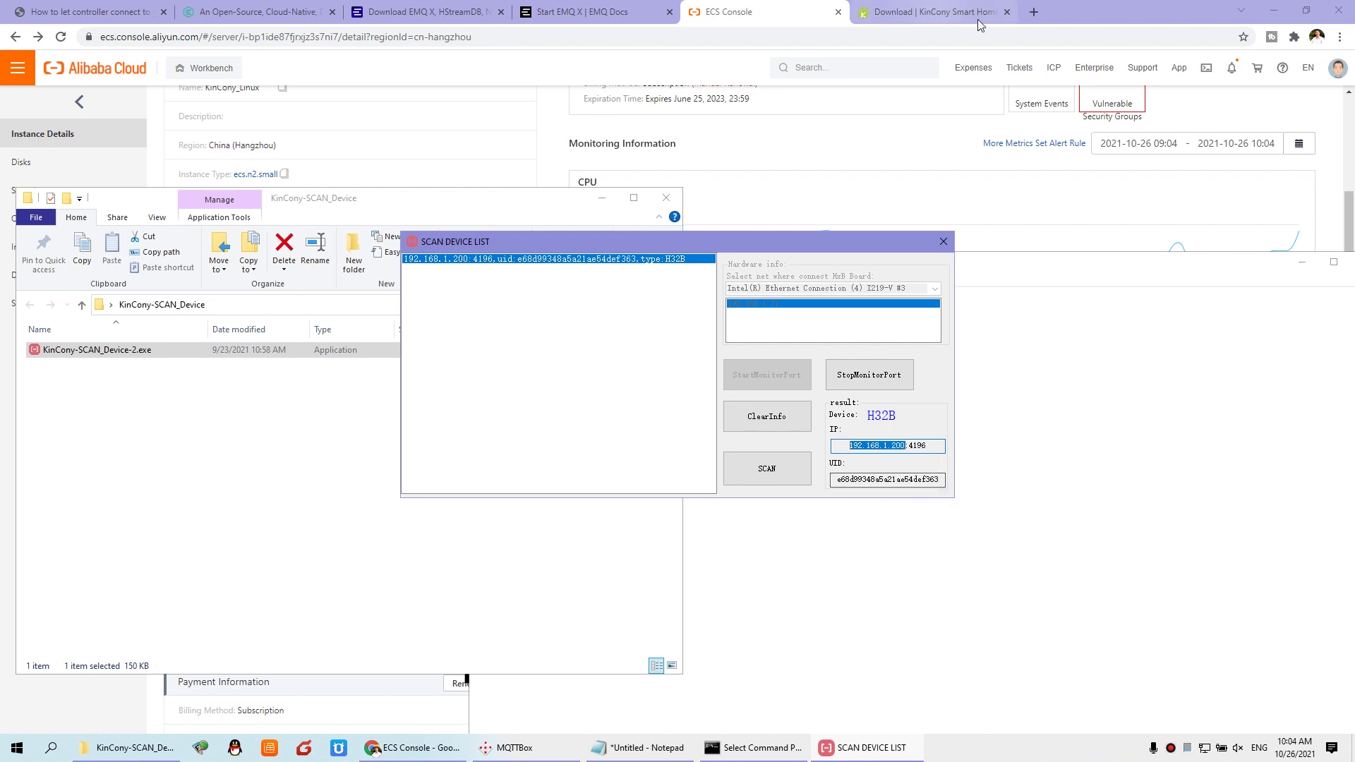
pyautogui.click(1034, 11)
pyautogui.hotkey('ctrl', 'v')
pyautogui.press('Return')
pyautogui.click(698, 373)
pyautogui.click(702, 400)
# Step: Log in to the controller's network settings and note firmware version H32B_V4.39
pyautogui.click(712, 403)
pyautogui.click(702, 457)
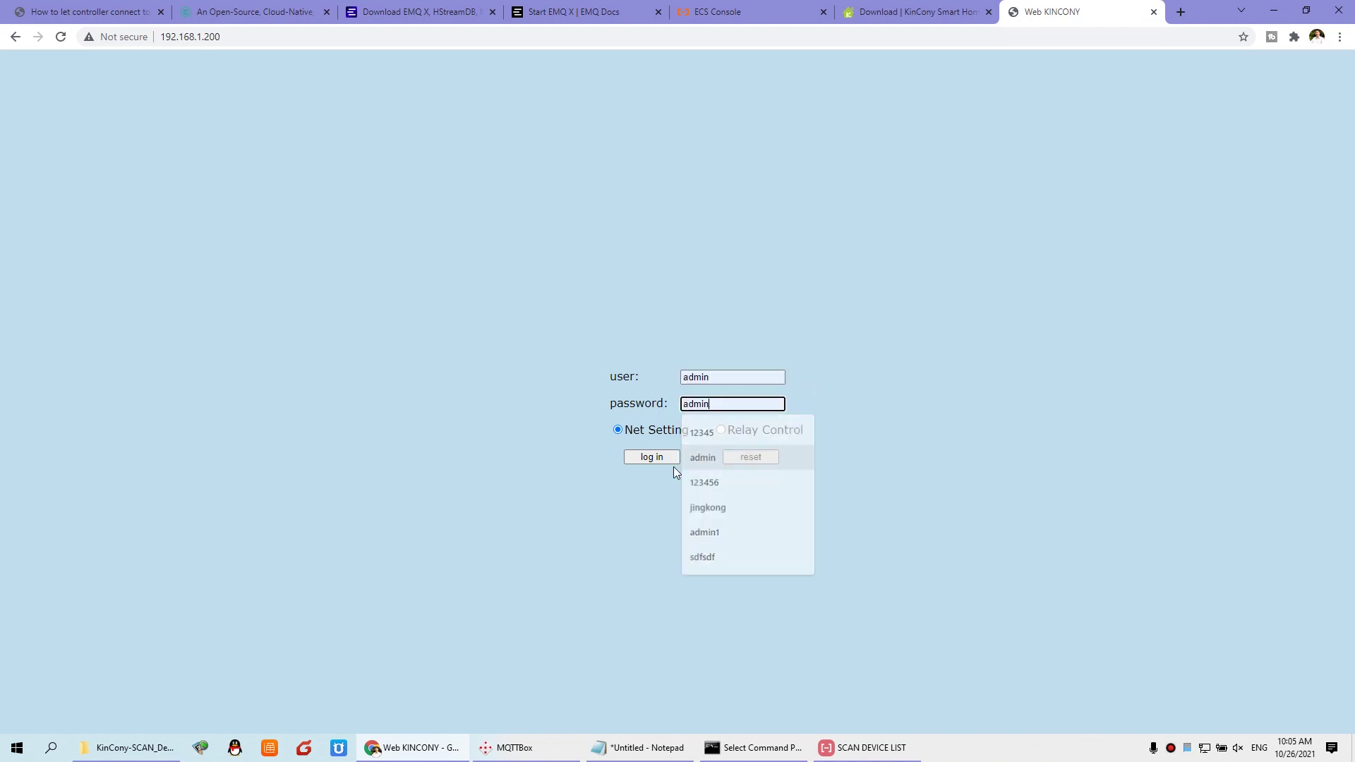
pyautogui.click(667, 456)
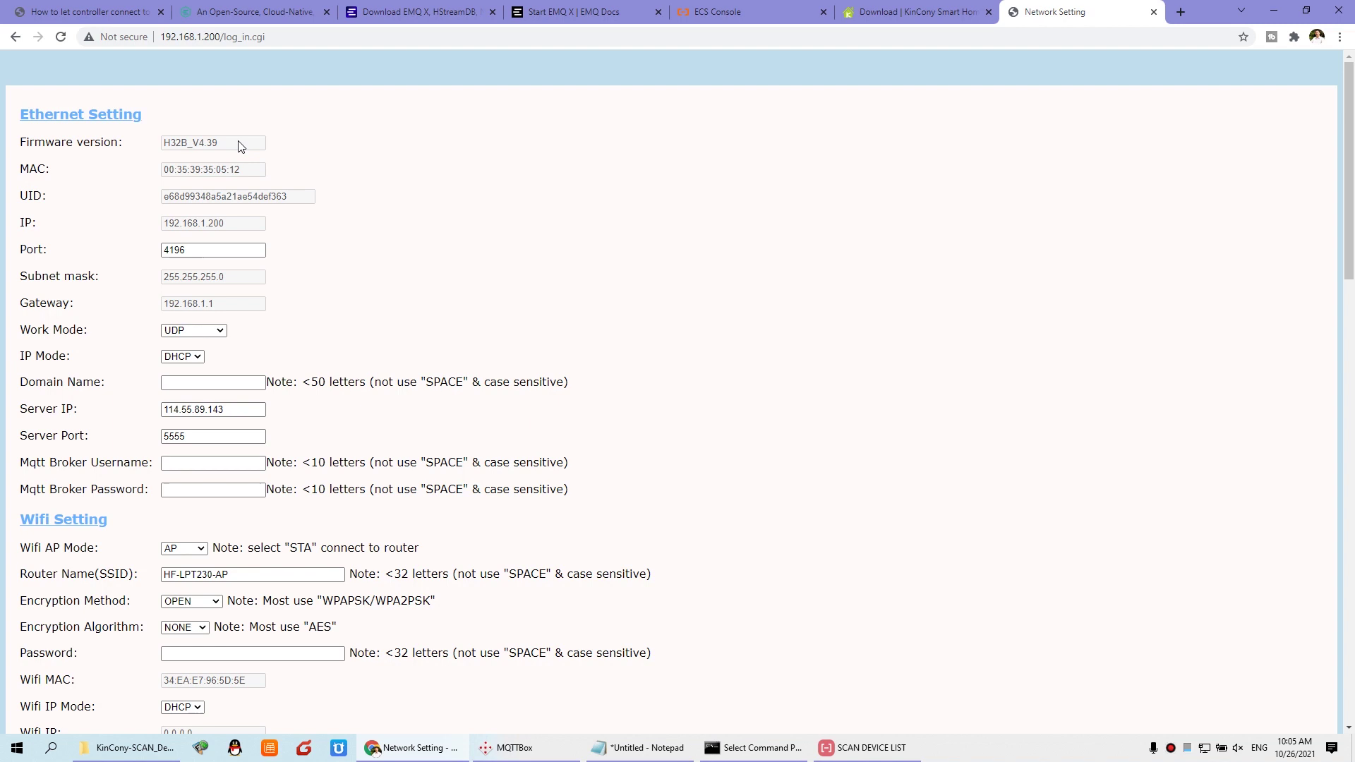
pyautogui.moveTo(236, 148); pyautogui.dragTo(160, 150)
pyautogui.moveTo(255, 150); pyautogui.dragTo(151, 145)
pyautogui.moveTo(23, 382); pyautogui.dragTo(110, 388)
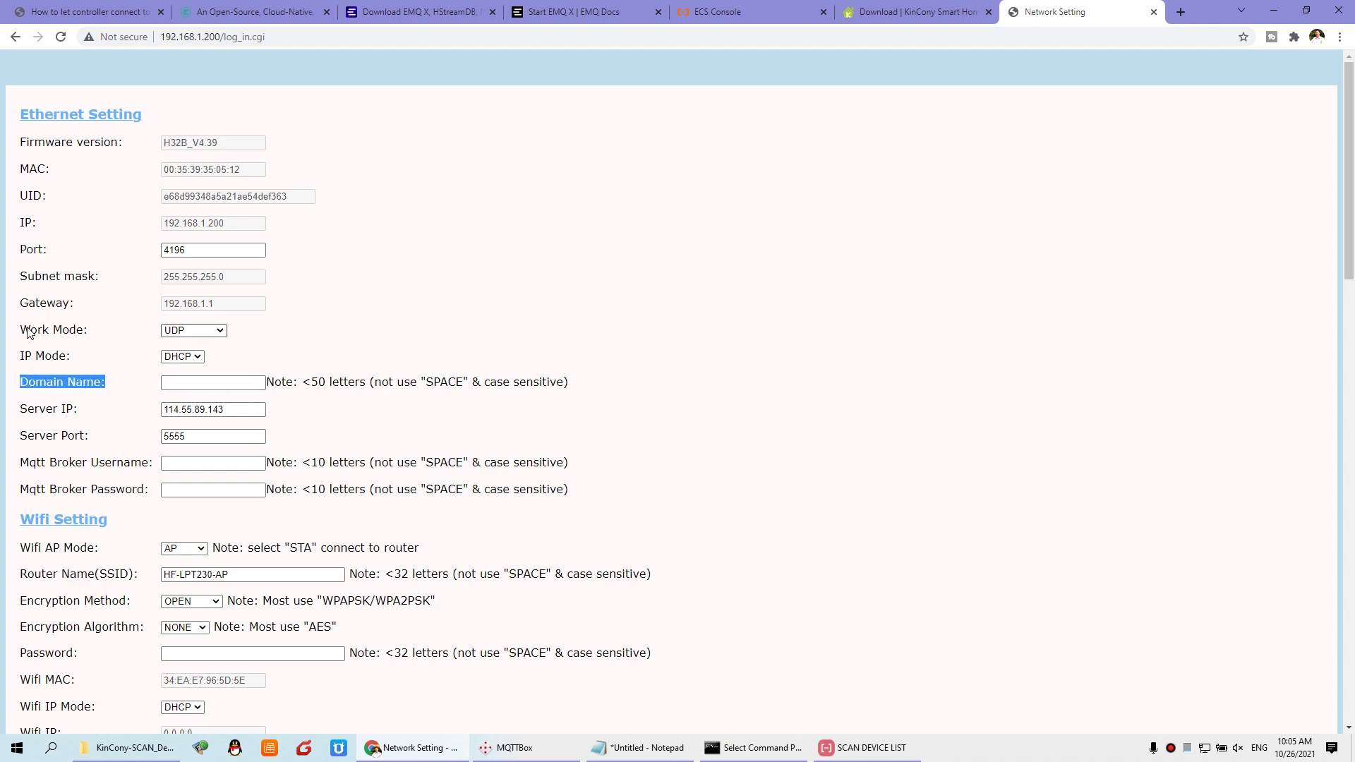
# Step: Set work mode to MQTT, clear the old Server IP 114.55.89.143, and set port 1883
pyautogui.click(218, 332)
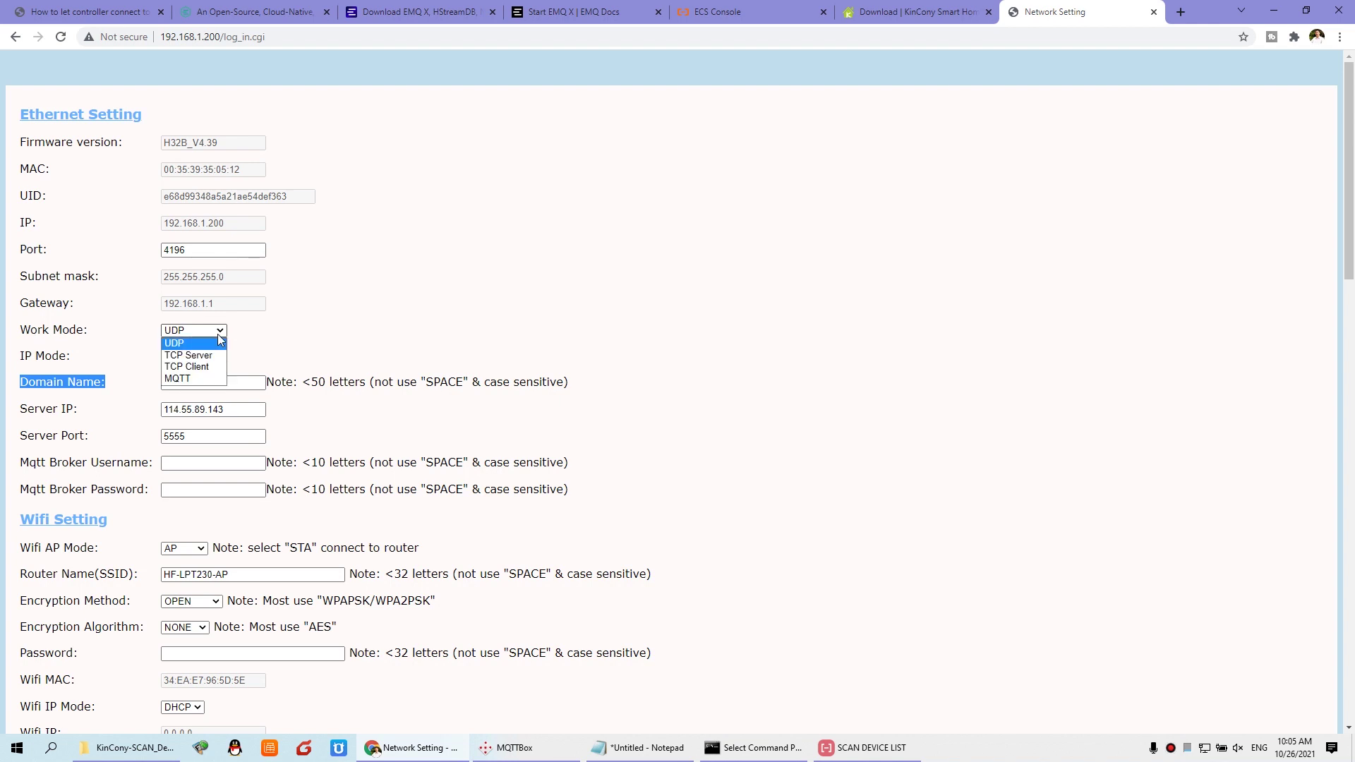
pyautogui.click(203, 380)
pyautogui.click(205, 383)
pyautogui.press('Tab')
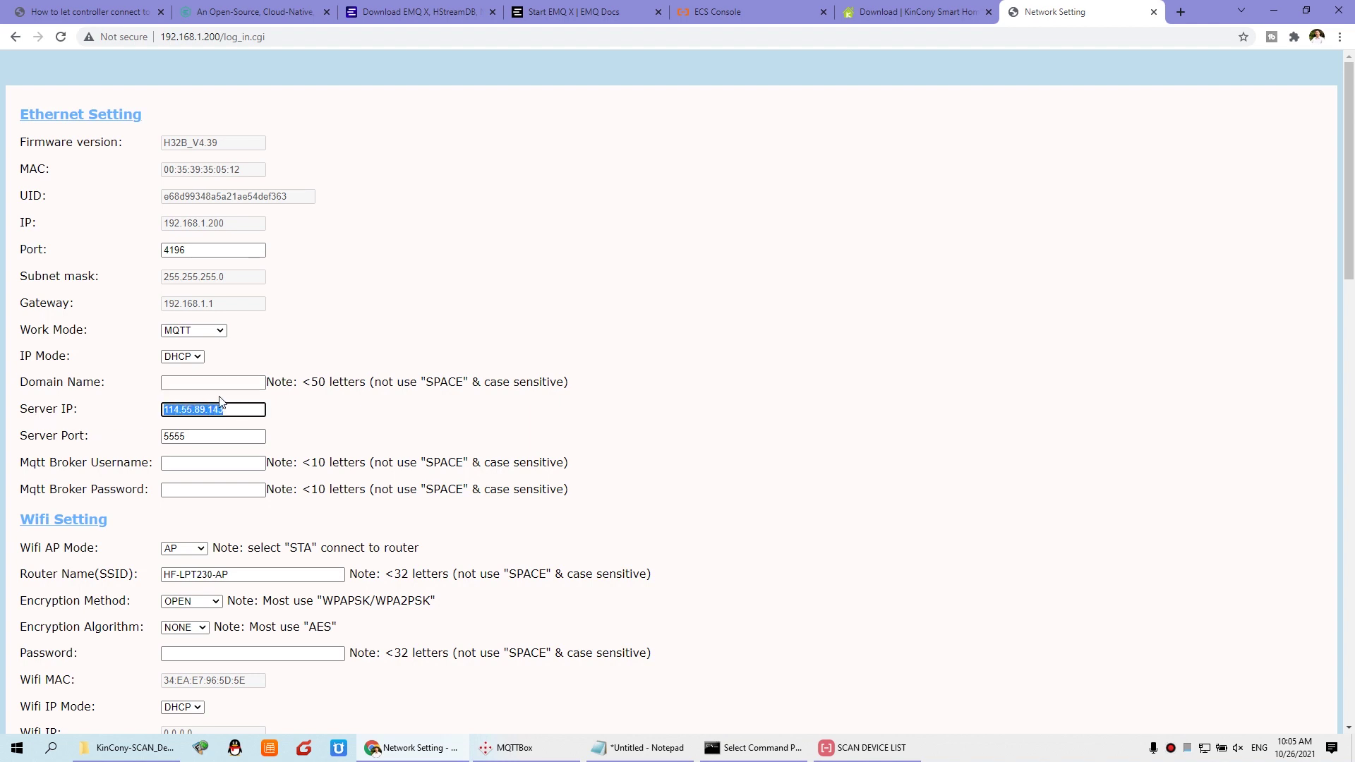
pyautogui.press('BackSpace')
pyautogui.click(222, 387)
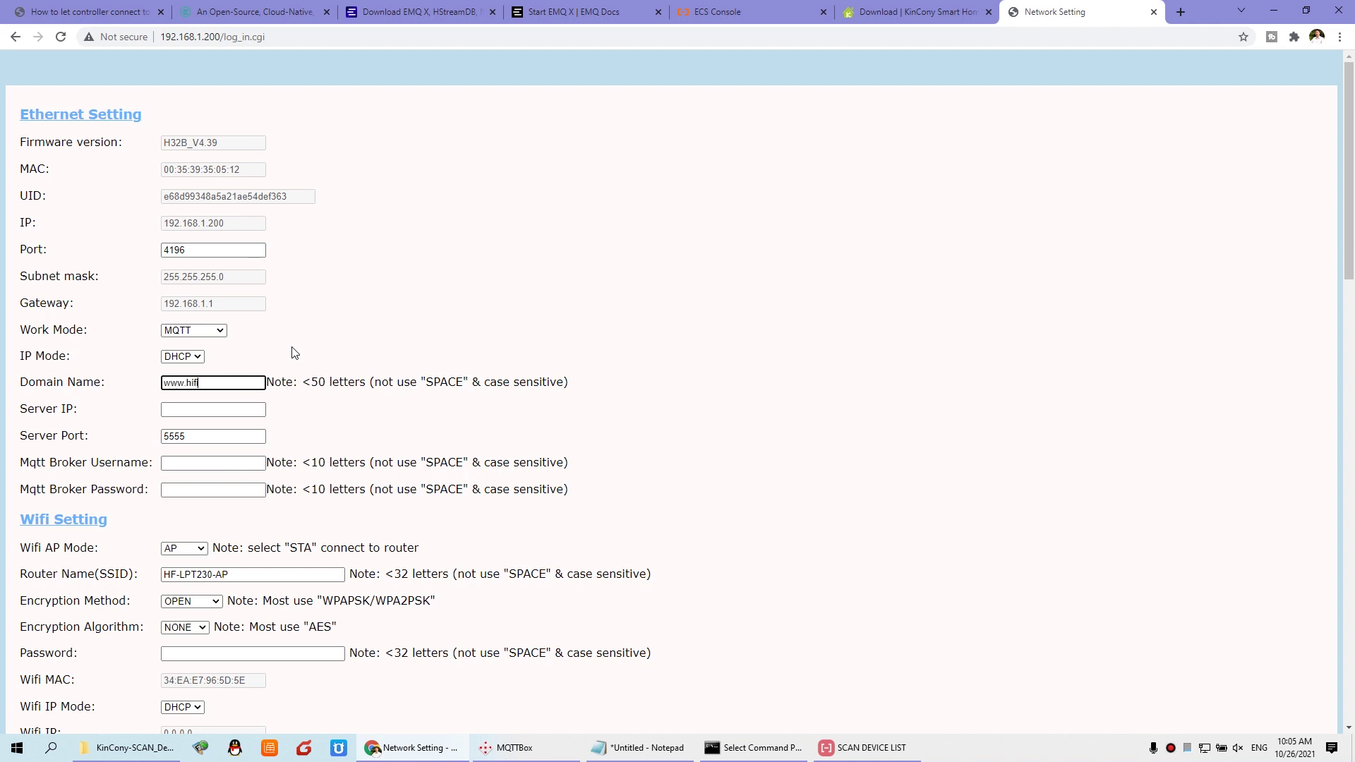
pyautogui.press('Tab')
pyautogui.press('Tab')
pyautogui.write('1883')
# Step: Fill in the Mqtt Broker Username and password from the saved login
pyautogui.click(215, 464)
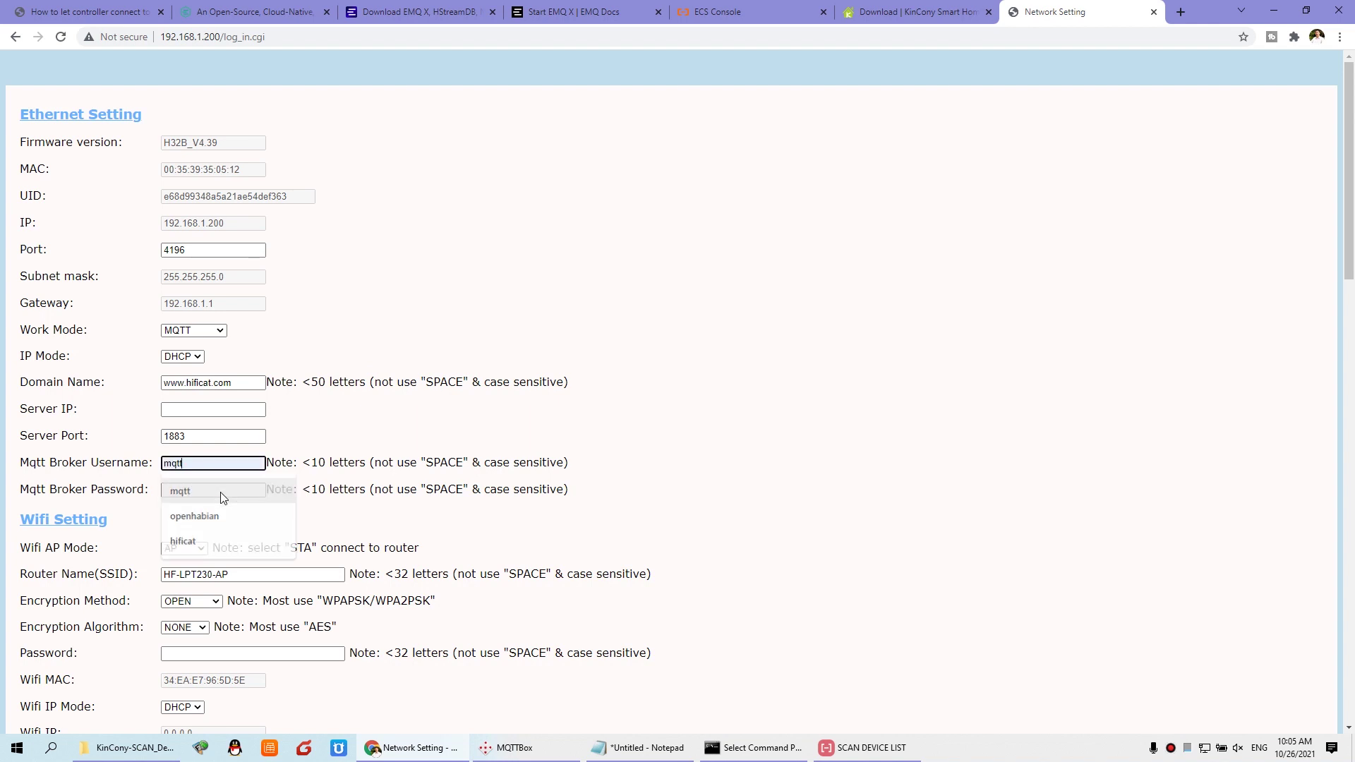
pyautogui.press('Tab')
pyautogui.click(194, 516)
pyautogui.click(134, 464)
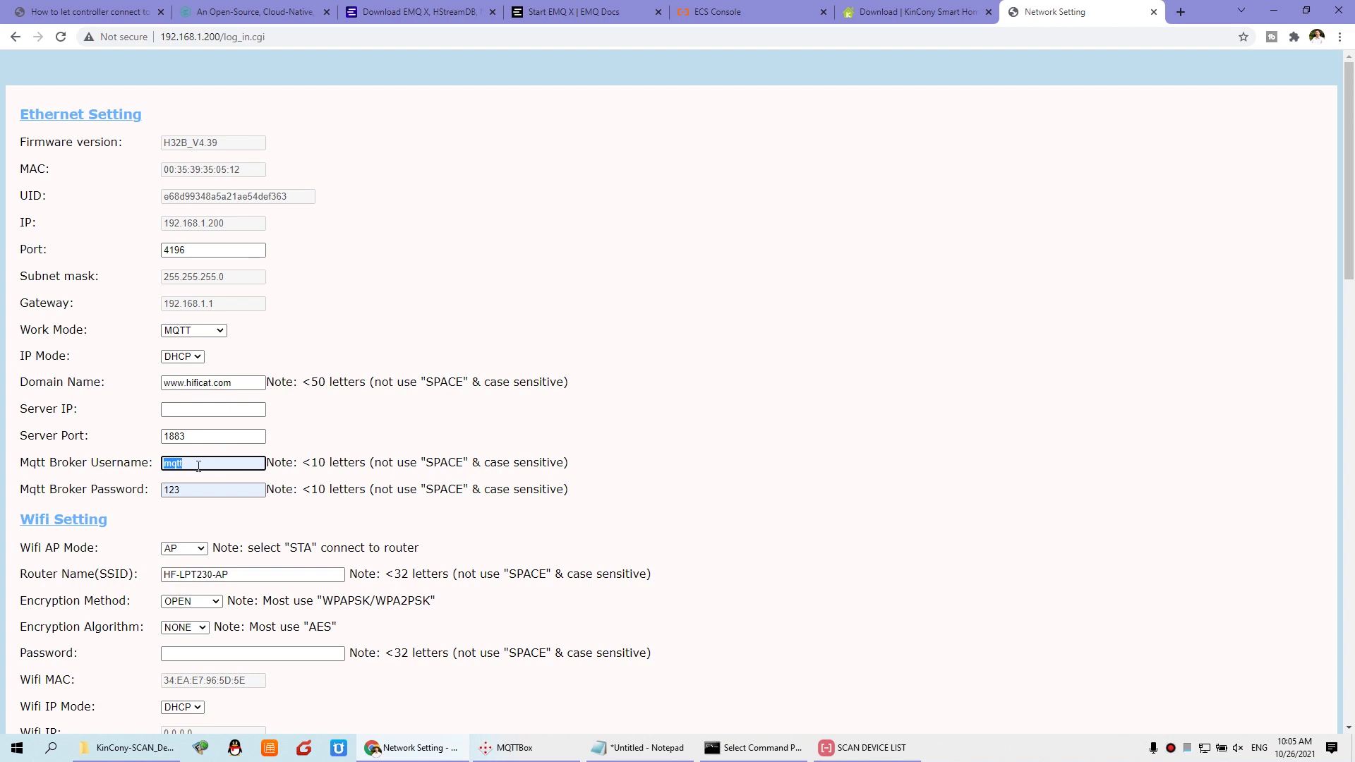
pyautogui.click(198, 489)
pyautogui.click(297, 439)
pyautogui.click(175, 405)
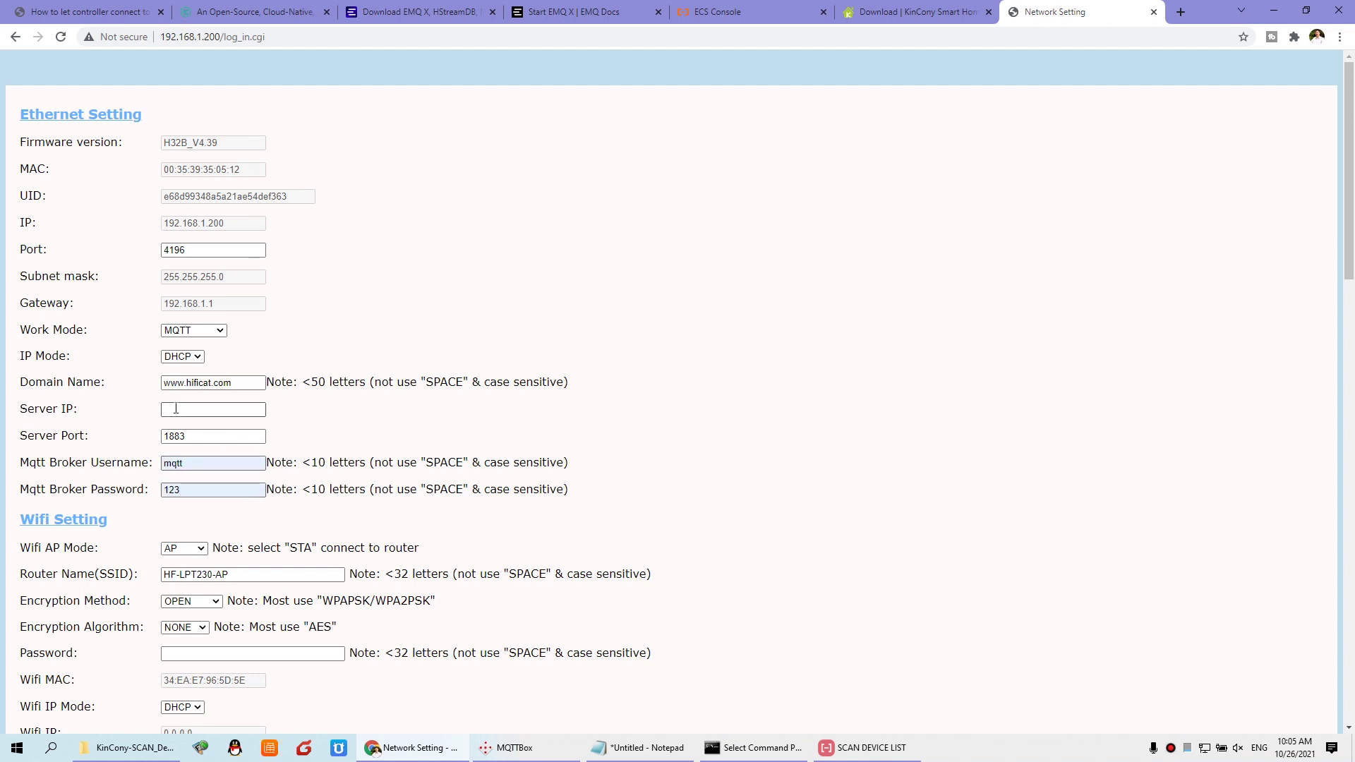
pyautogui.click(172, 411)
pyautogui.click(162, 408)
pyautogui.moveTo(242, 384); pyautogui.dragTo(152, 388)
pyautogui.click(325, 417)
pyautogui.scroll(-18, 365, 429)
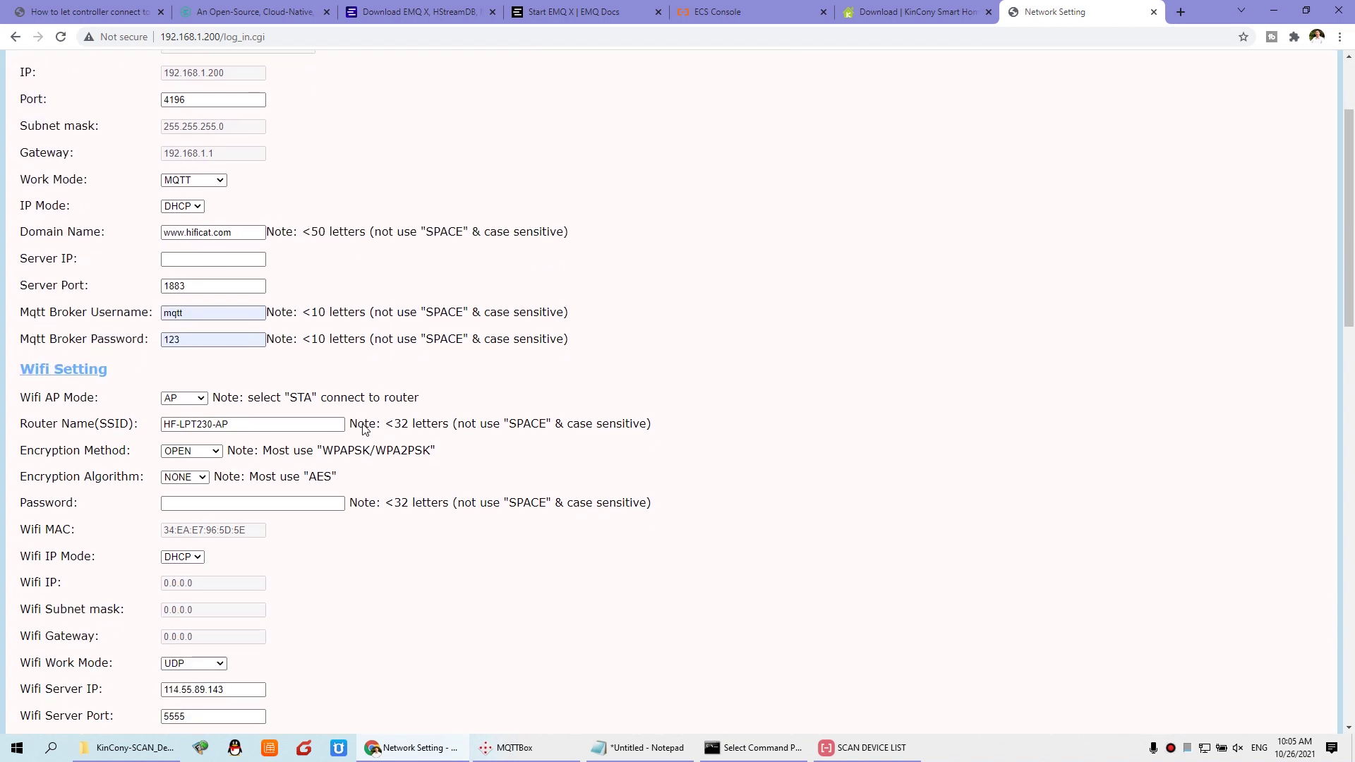
pyautogui.scroll(-3, 366, 429)
pyautogui.click(93, 667)
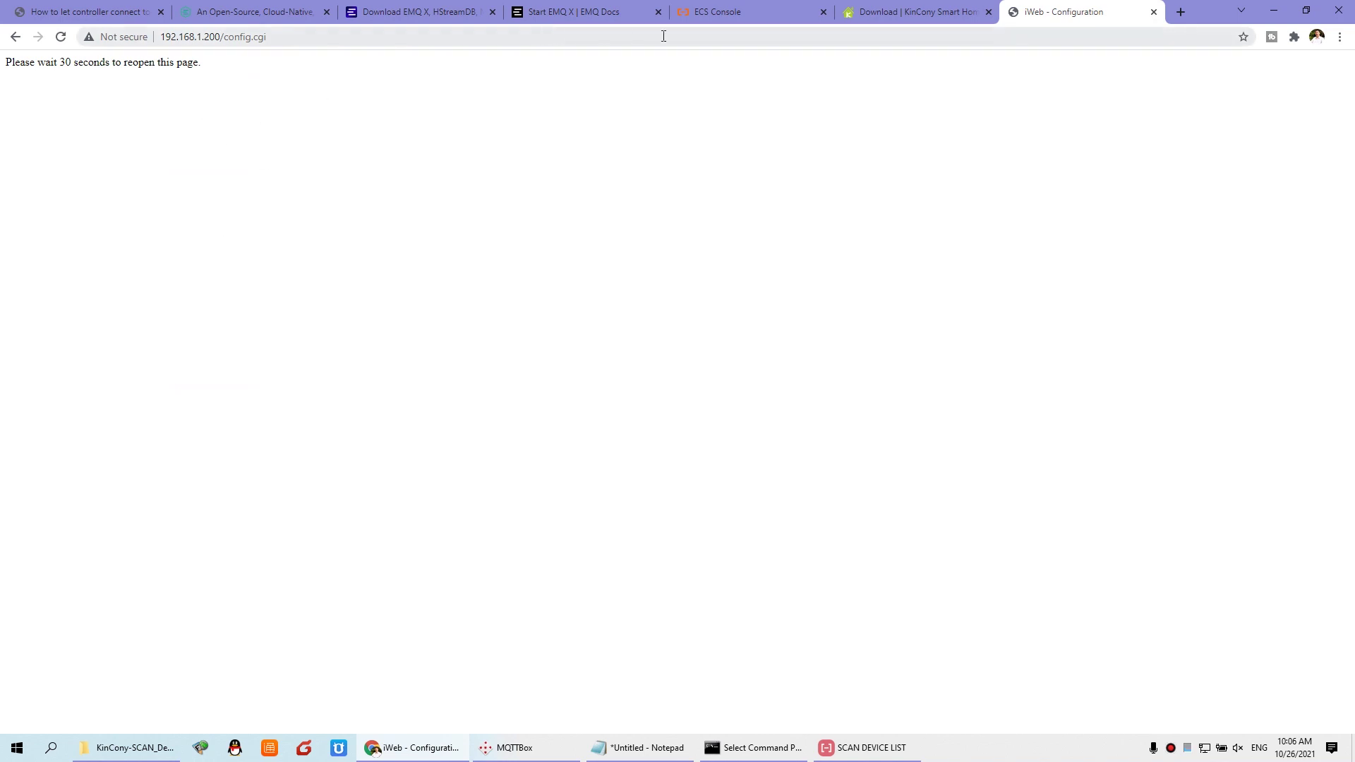
pyautogui.click(1180, 13)
pyautogui.click(301, 36)
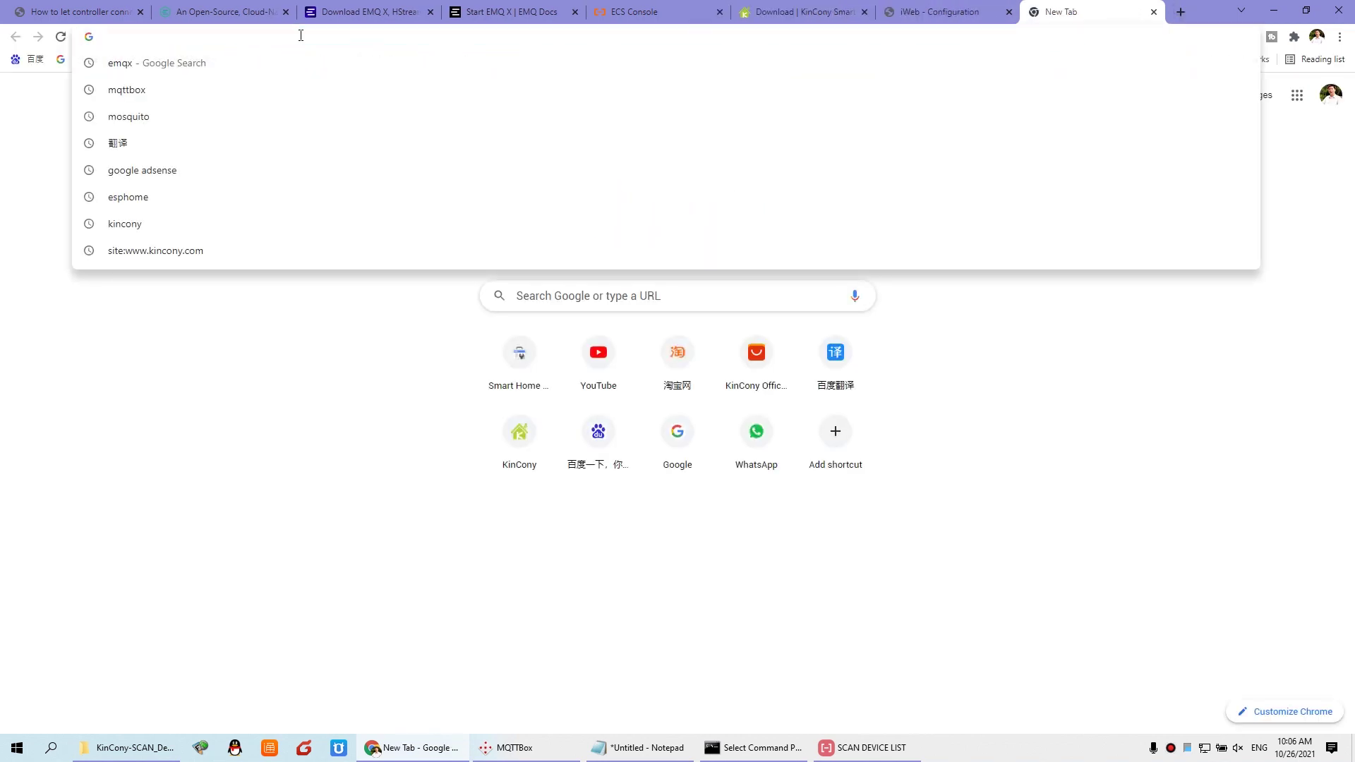
pyautogui.write('www.hificat.com')
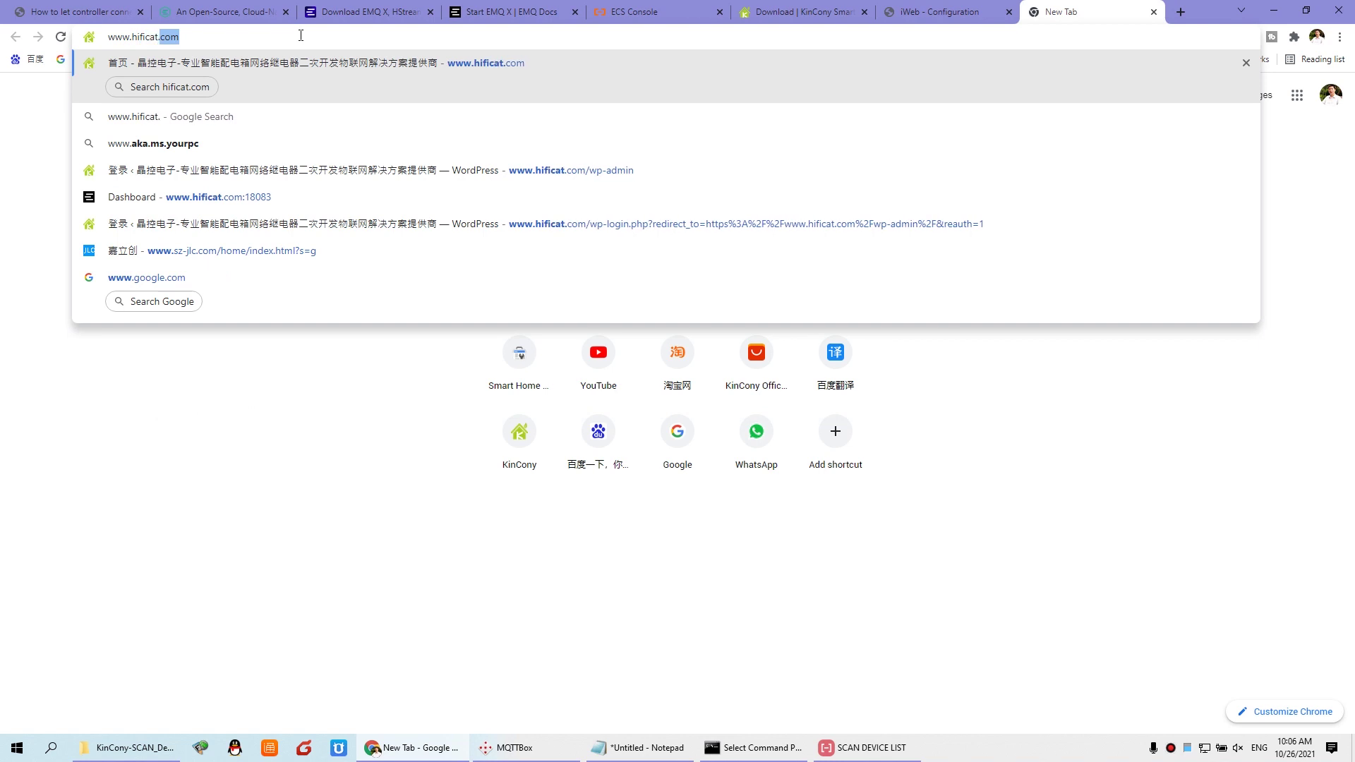
pyautogui.write(':')
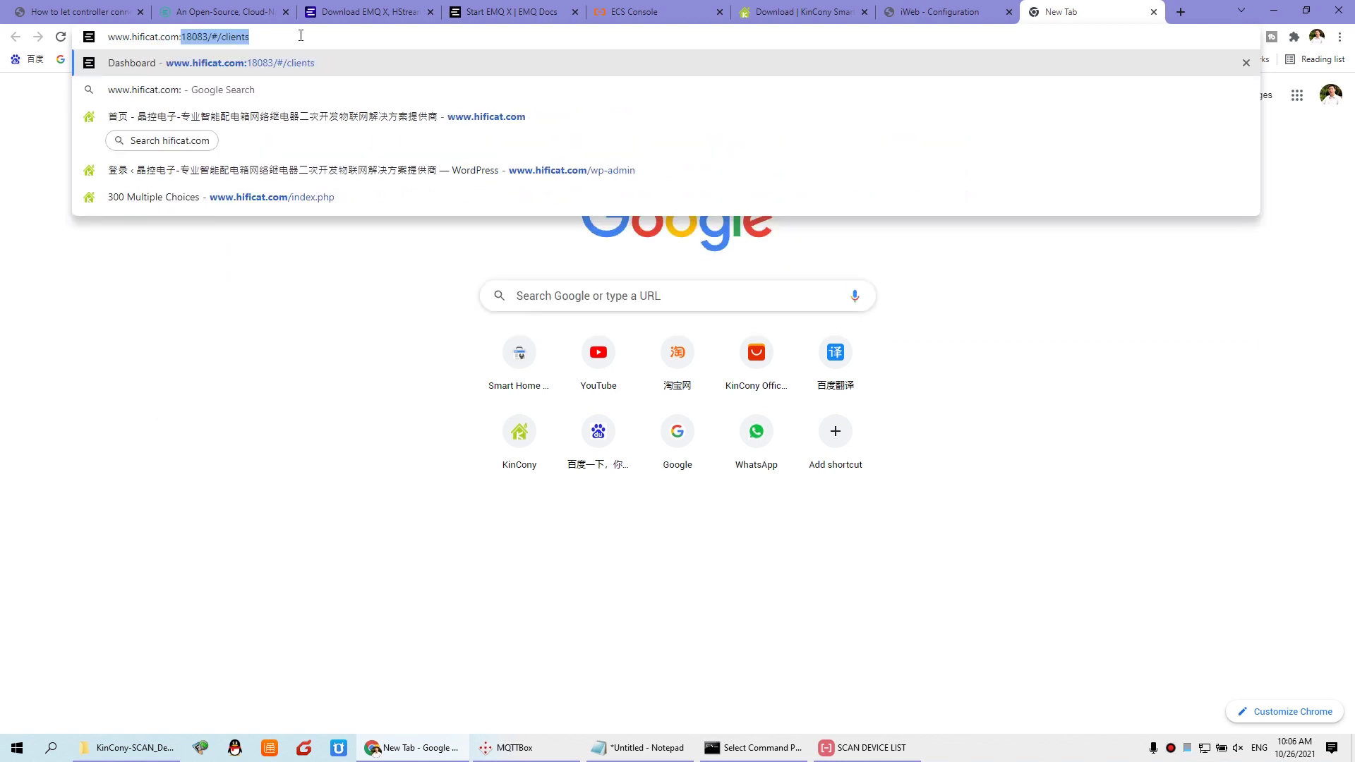
pyautogui.write('18083')
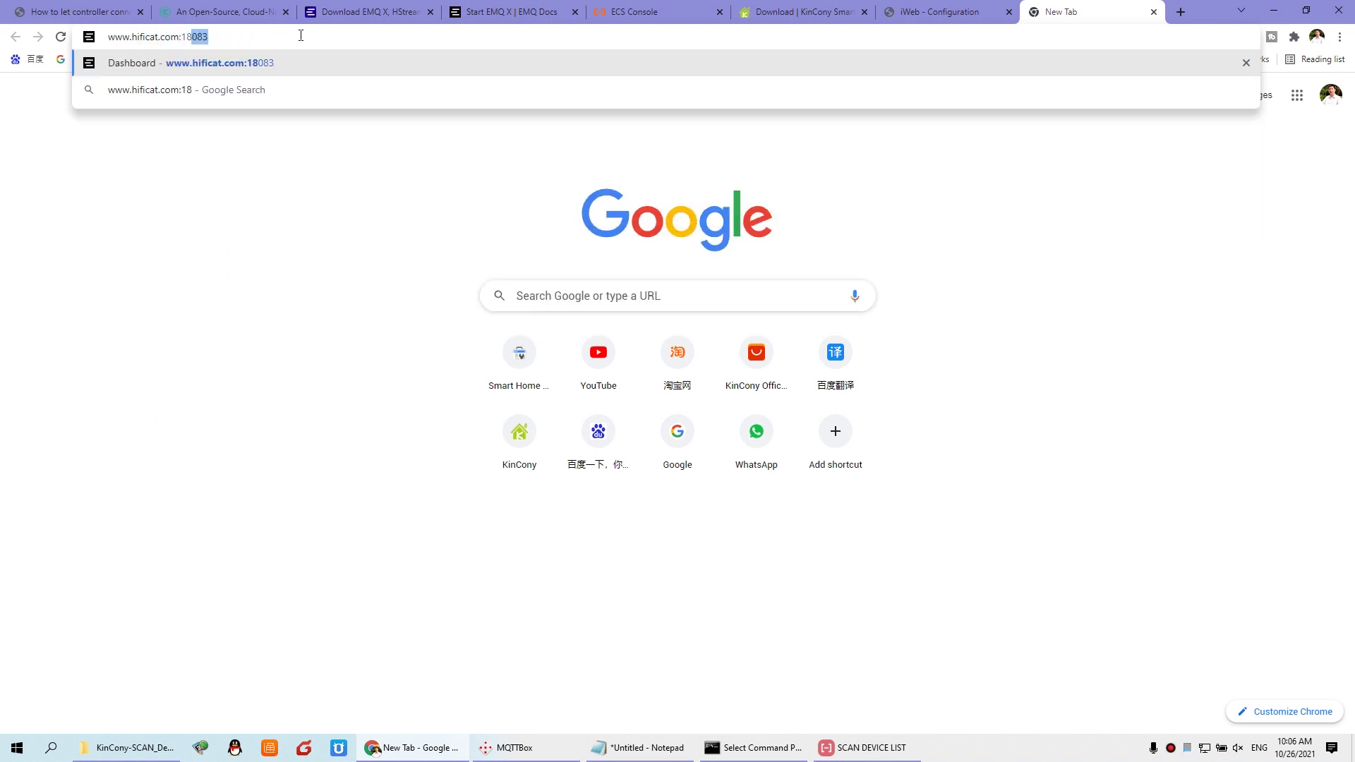
pyautogui.press('Return')
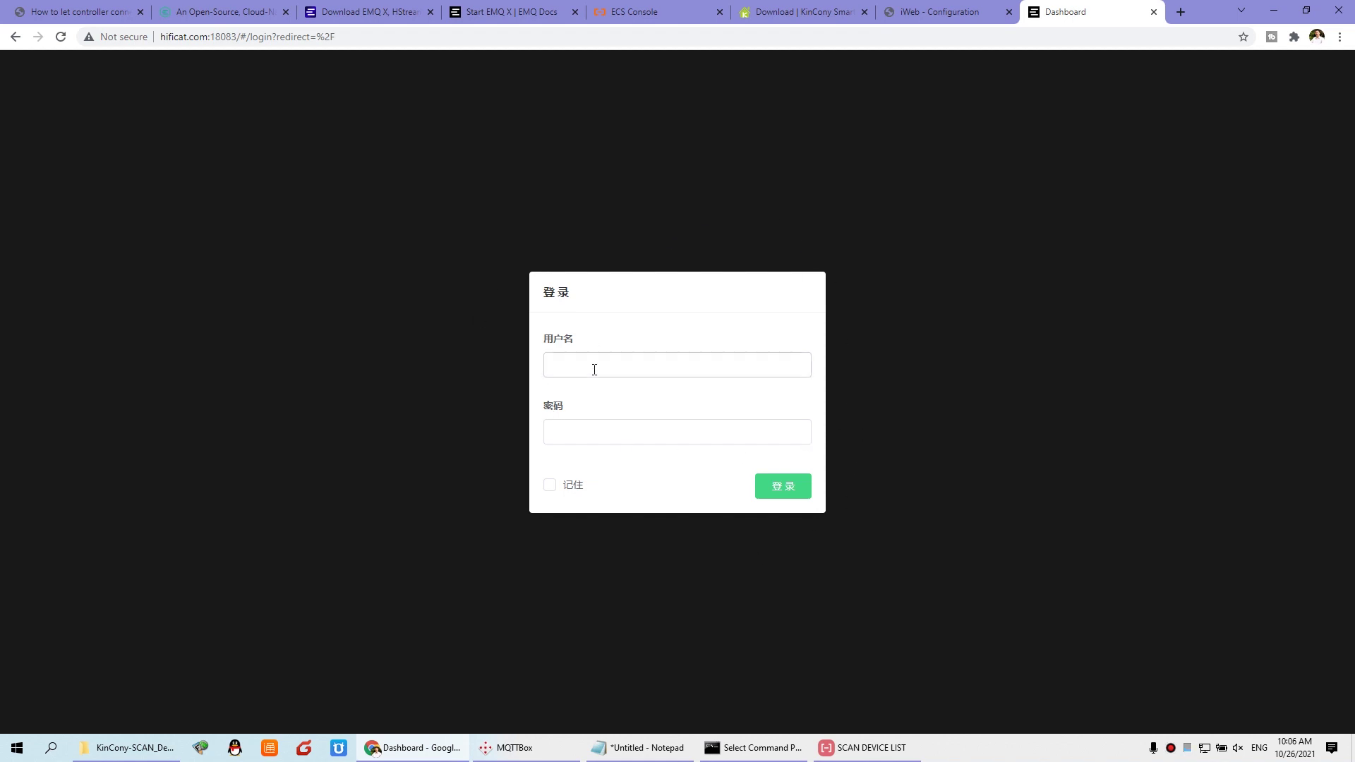
pyautogui.click(494, 12)
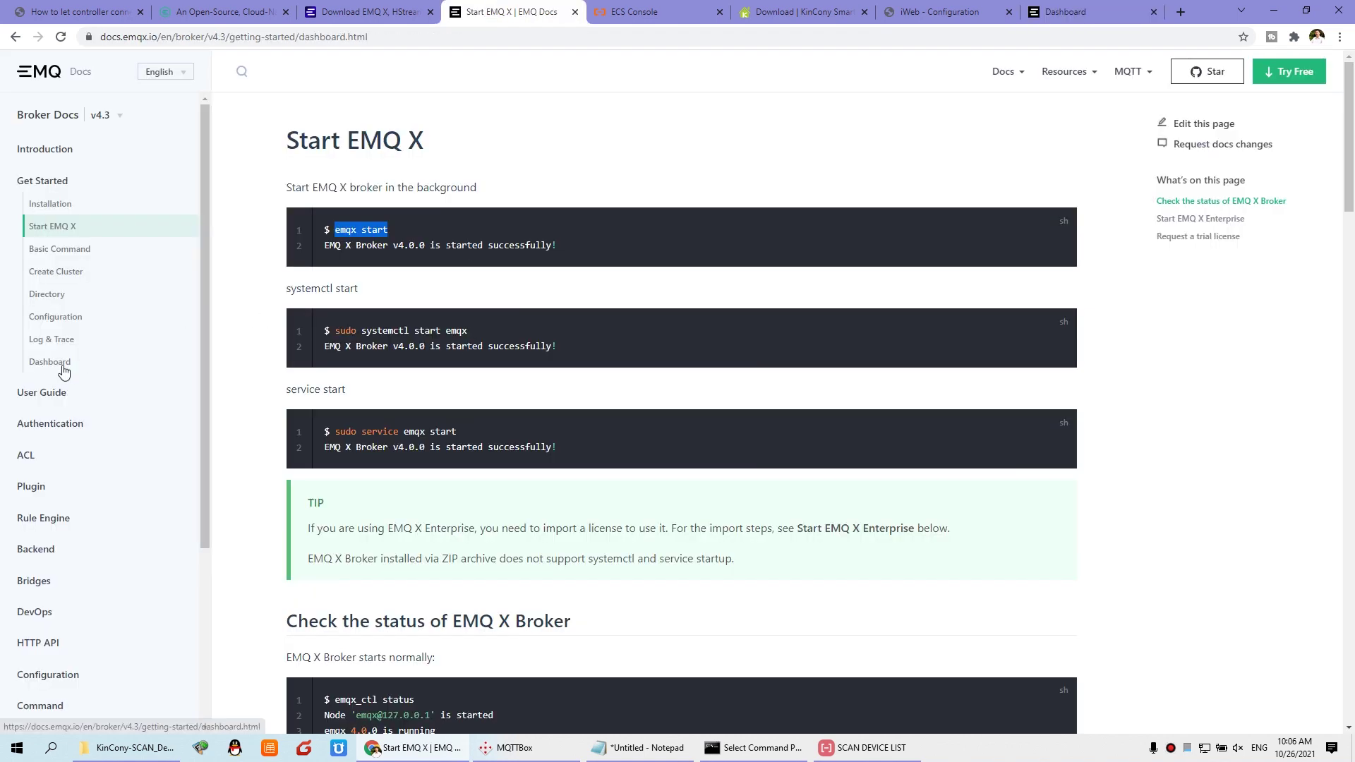
pyautogui.click(49, 362)
pyautogui.scroll(-1, 395, 550)
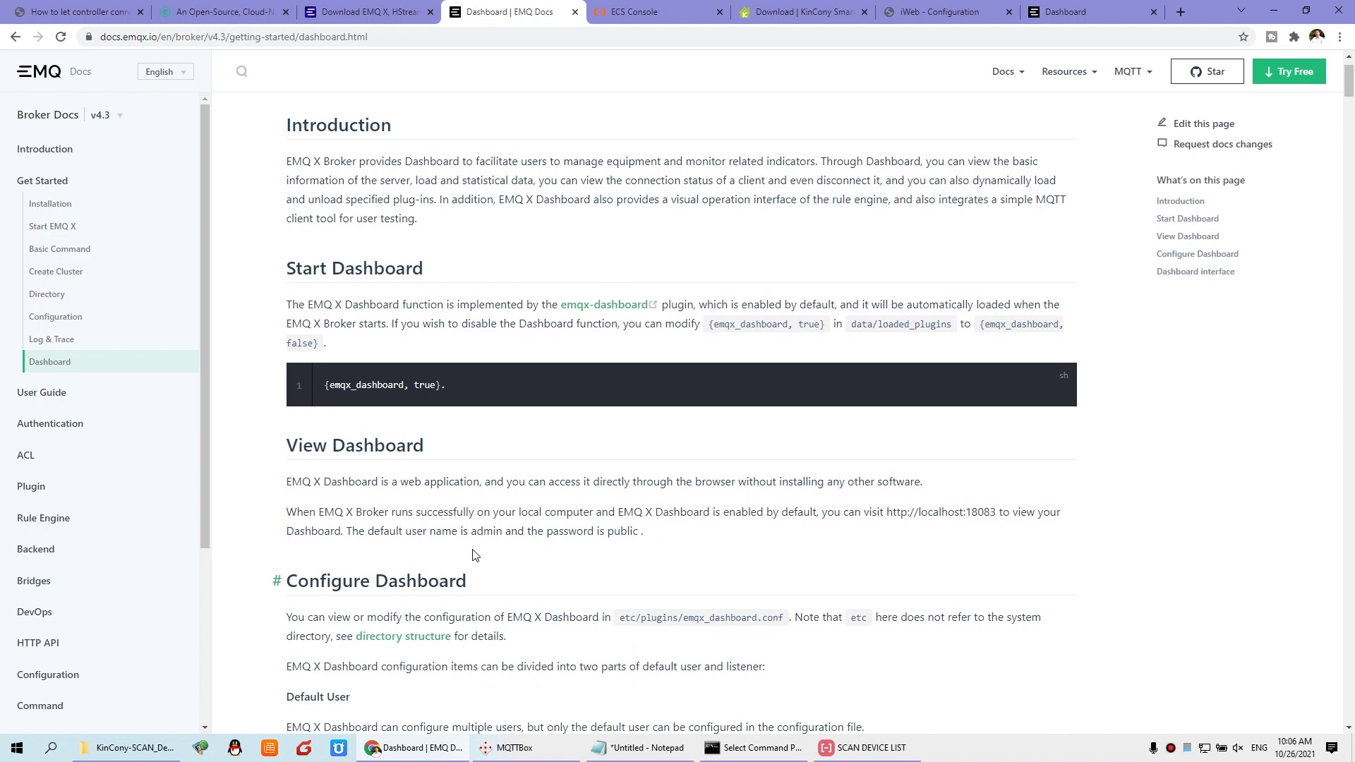
pyautogui.moveTo(470, 532); pyautogui.dragTo(503, 532)
pyautogui.moveTo(604, 532); pyautogui.dragTo(643, 532)
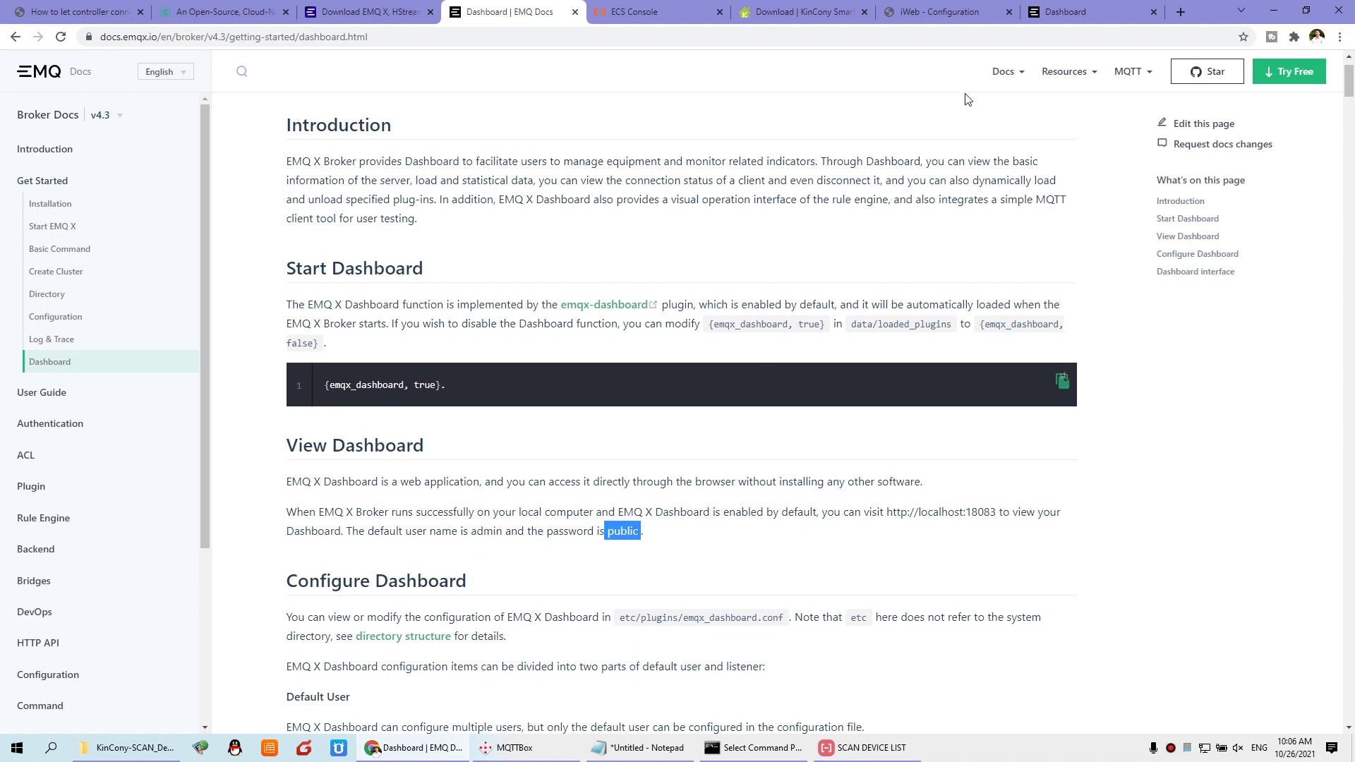
# Step: Enter the default admin username and password and sign in to the dashboard
pyautogui.click(1071, 13)
pyautogui.click(626, 365)
pyautogui.write('admin')
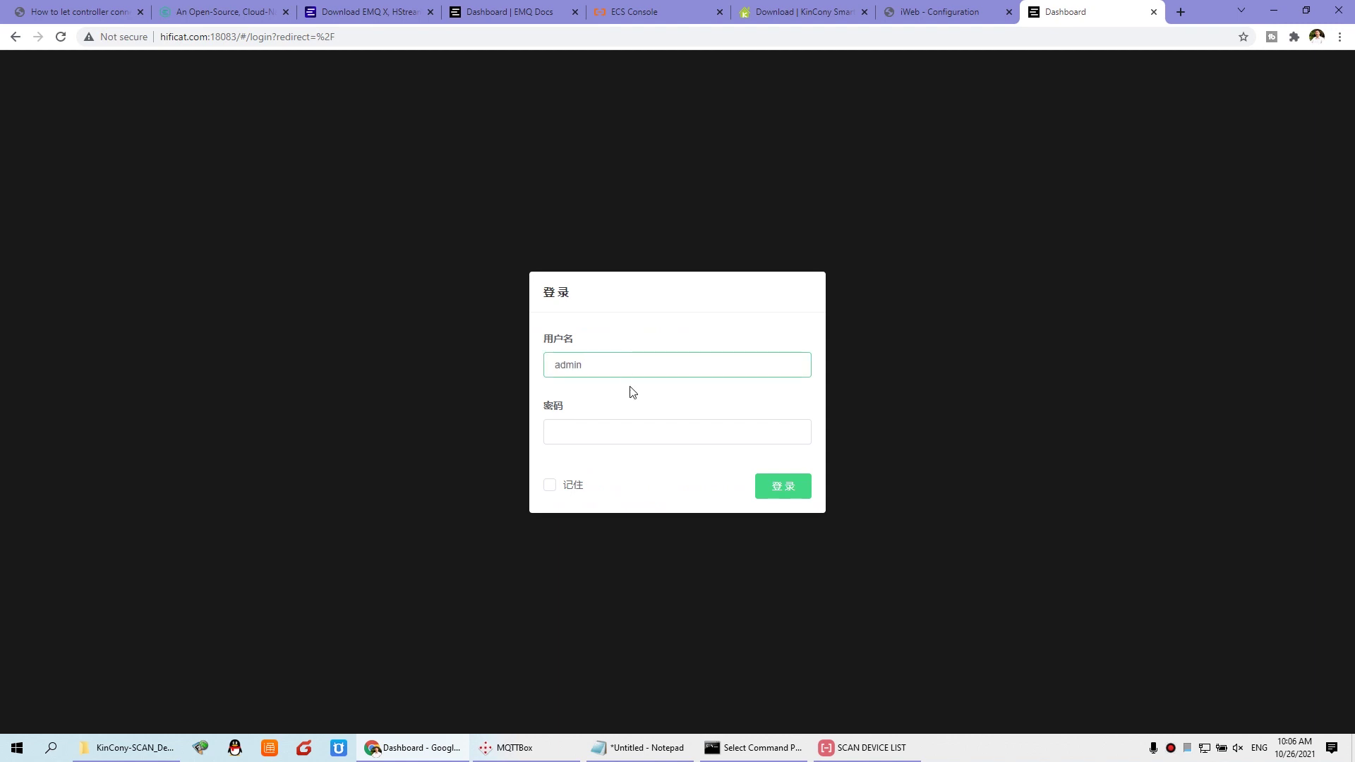
pyautogui.click(642, 435)
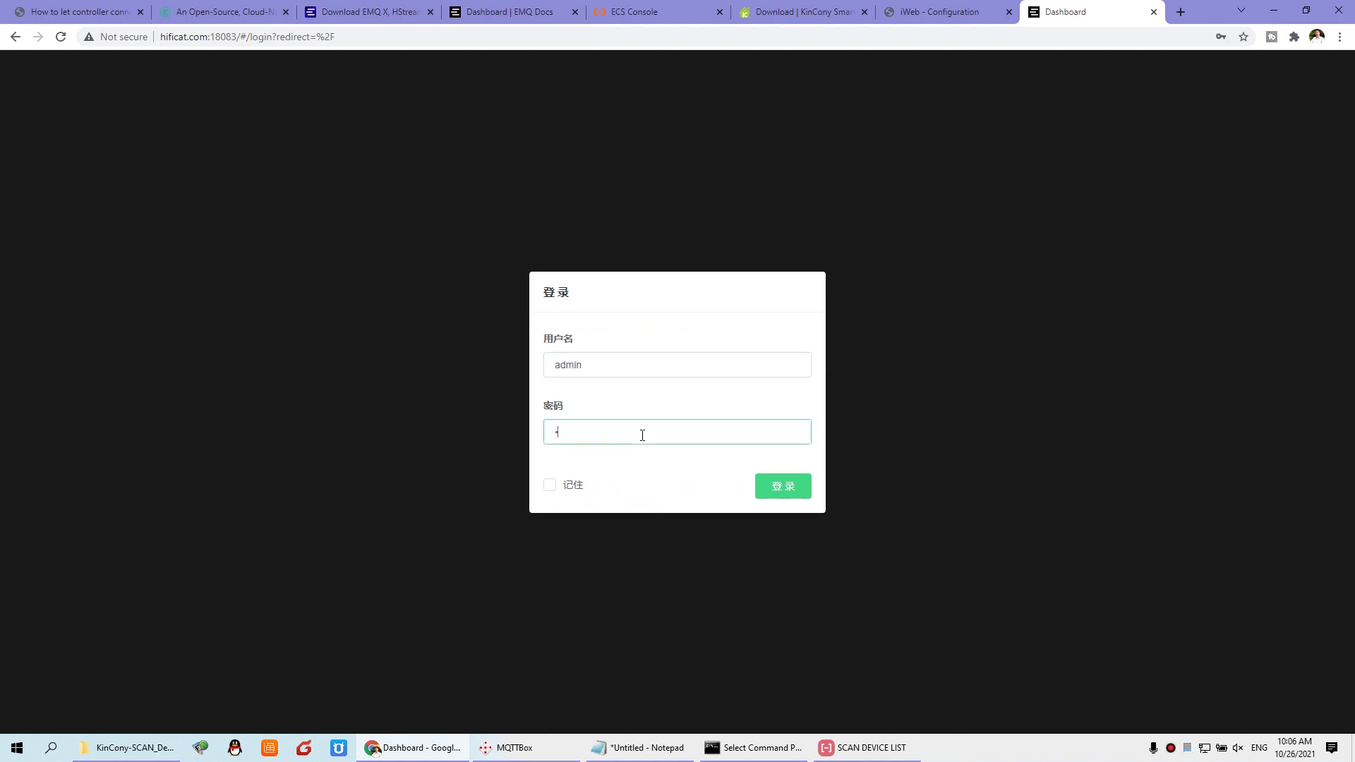
pyautogui.click(784, 486)
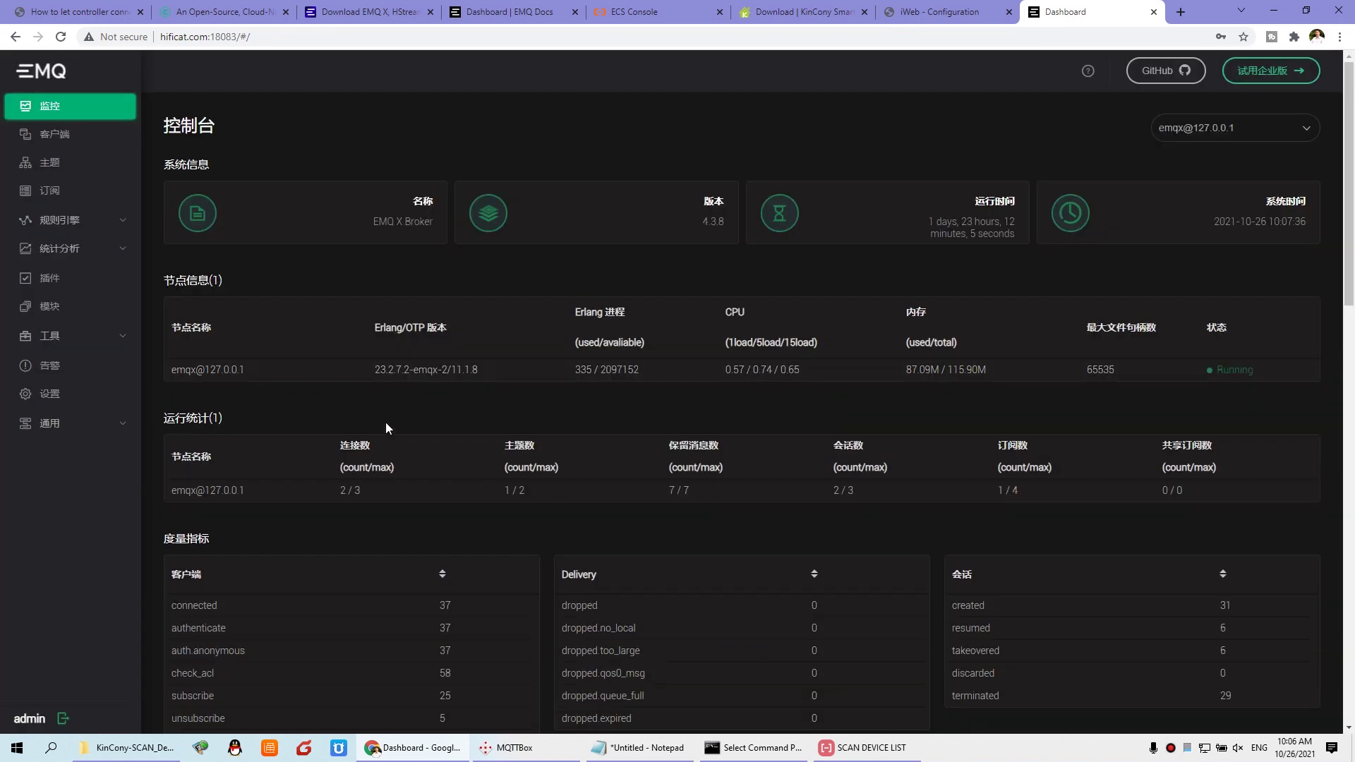
# Step: Switch the dashboard language to English (EN) in settings and apply it
pyautogui.click(71, 427)
pyautogui.click(52, 394)
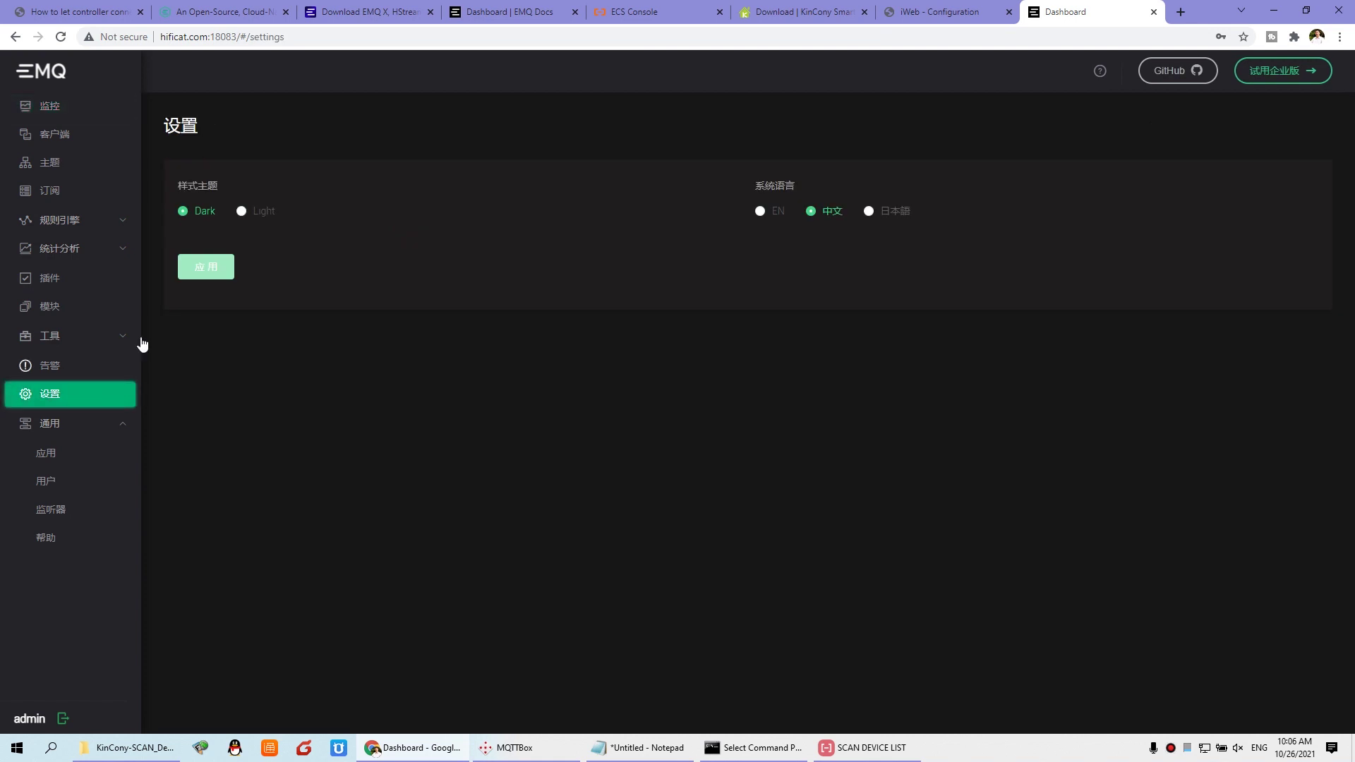
pyautogui.click(761, 211)
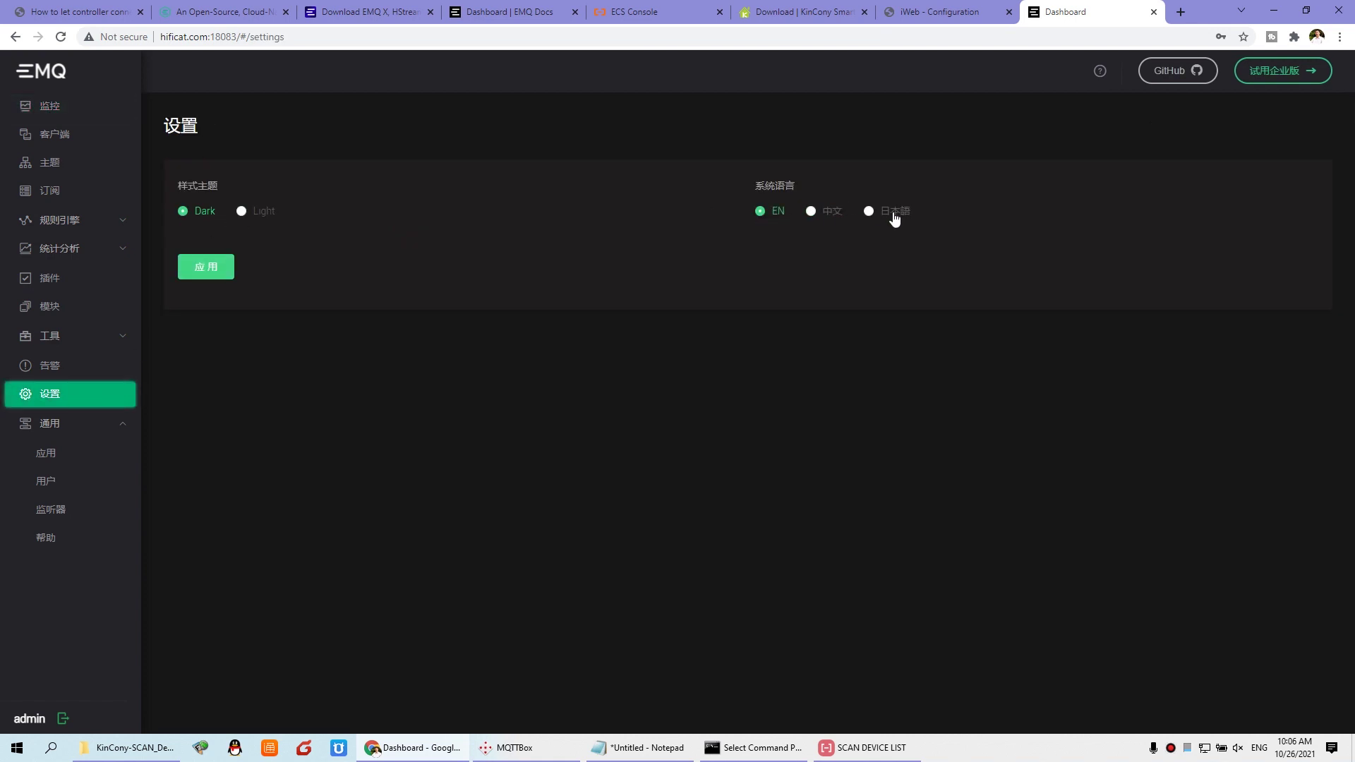
pyautogui.click(214, 280)
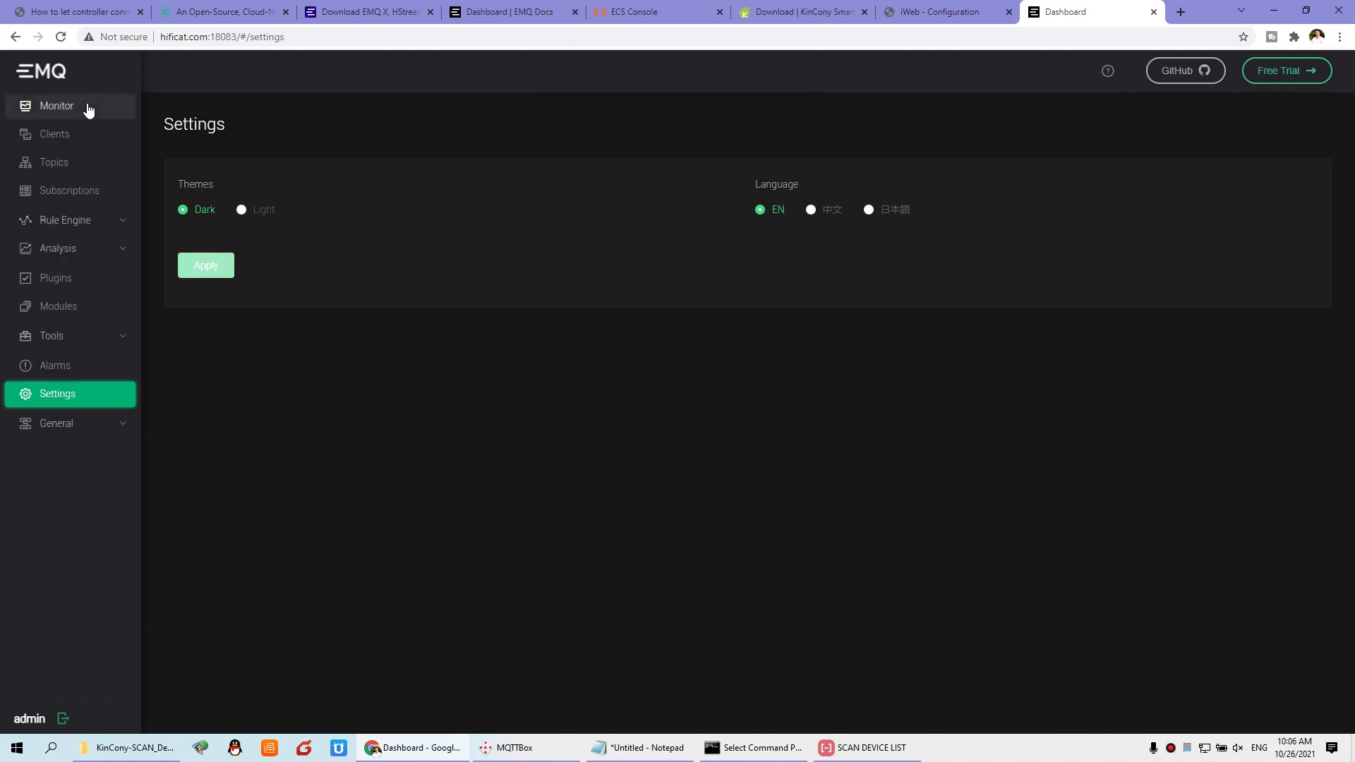
# Step: Show the list of clients connected to the broker
pyautogui.click(63, 108)
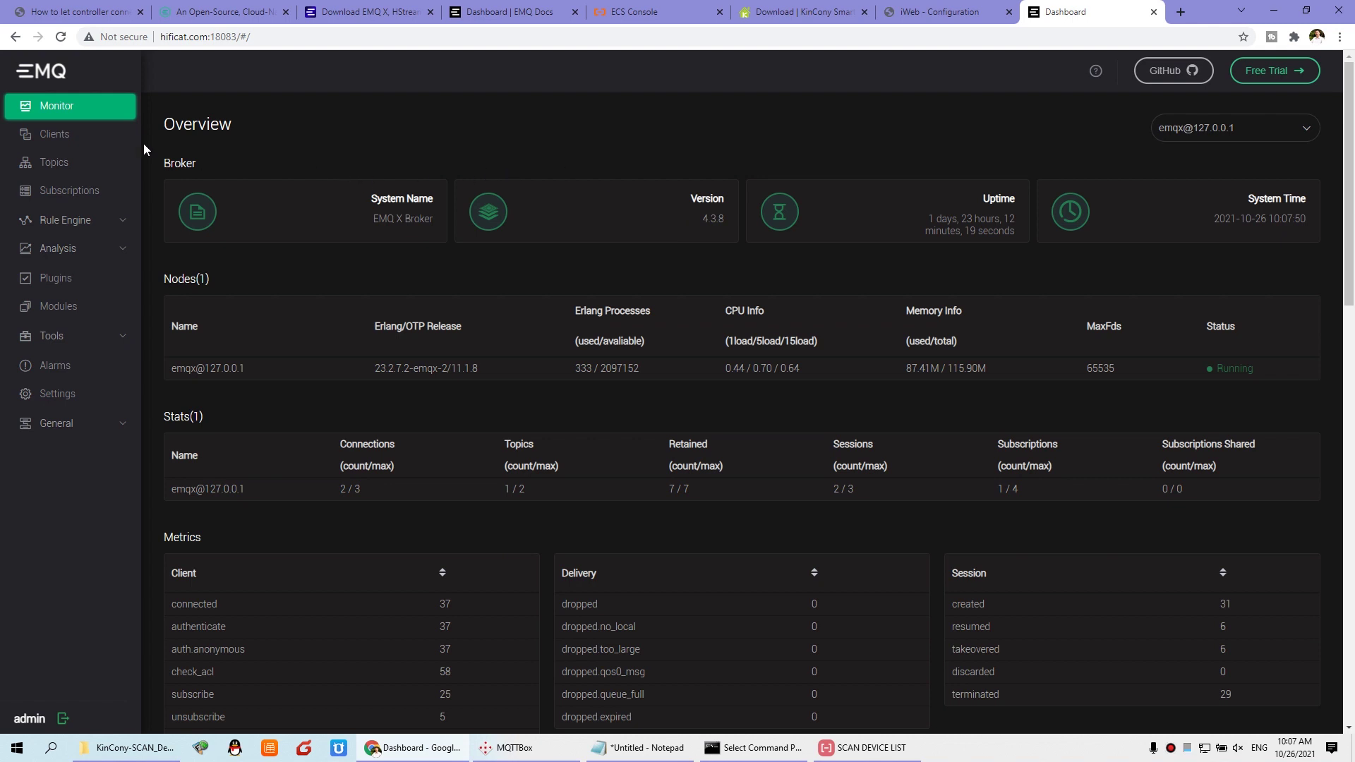
pyautogui.click(58, 139)
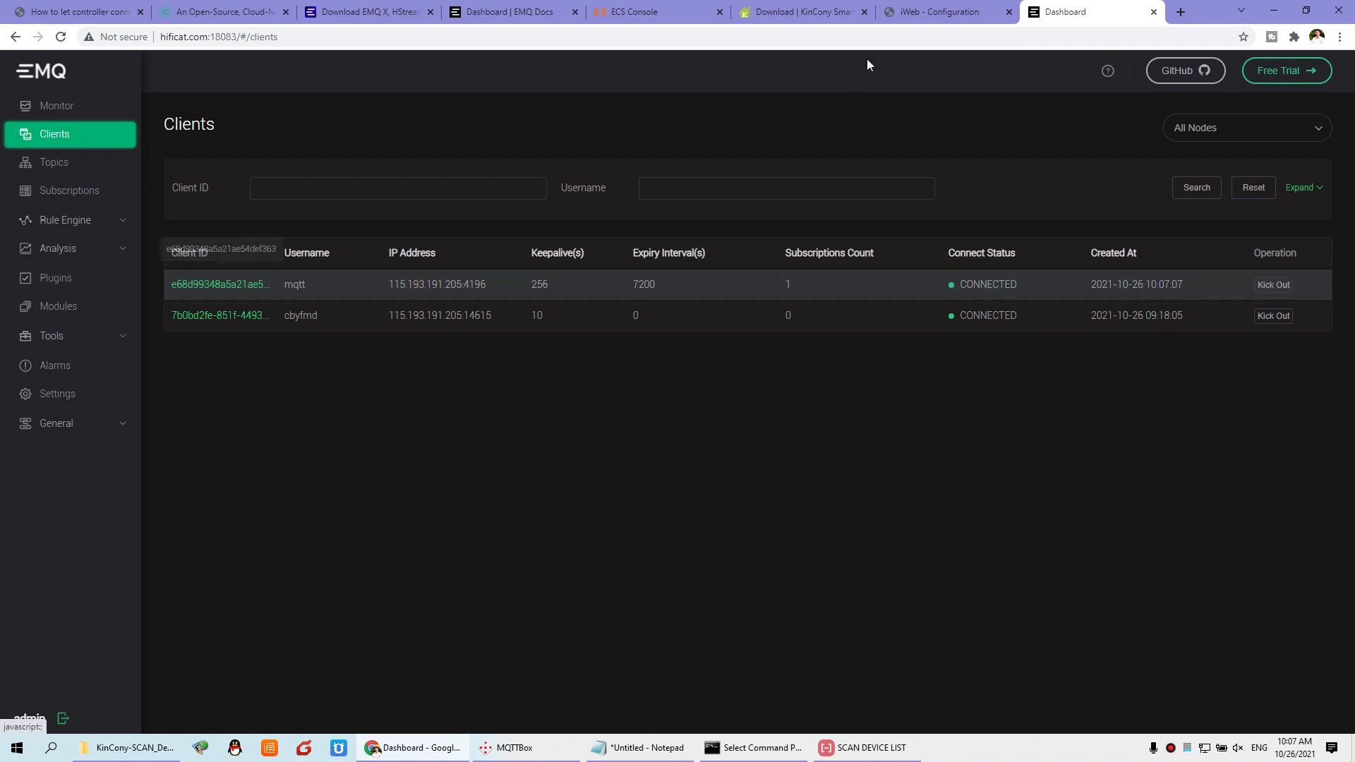
pyautogui.click(939, 12)
# Step: Reload the controller at 192.168.1.200 and log in to its network settings
pyautogui.moveTo(219, 36); pyautogui.dragTo(529, 36)
pyautogui.press('BackSpace')
pyautogui.press('Return')
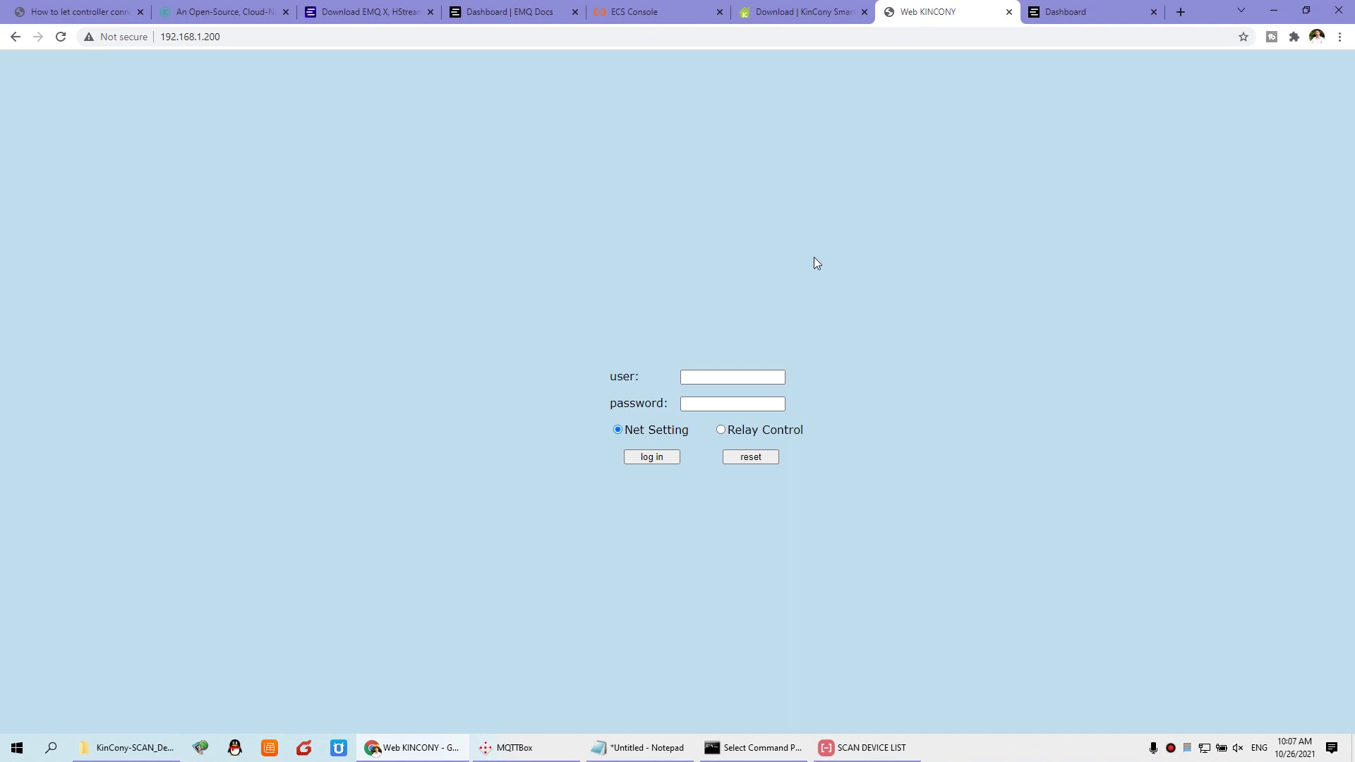
pyautogui.click(708, 378)
pyautogui.click(702, 404)
pyautogui.click(713, 404)
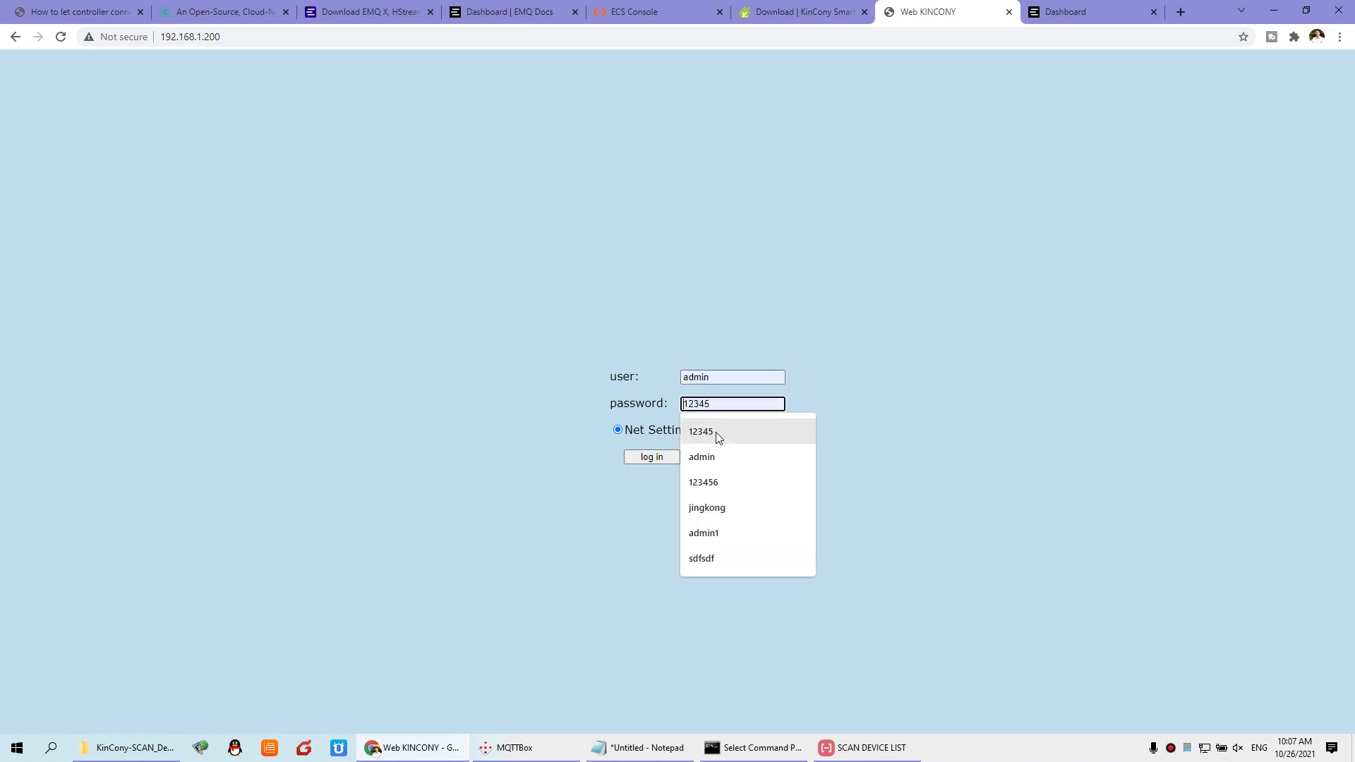
pyautogui.click(698, 457)
pyautogui.click(678, 459)
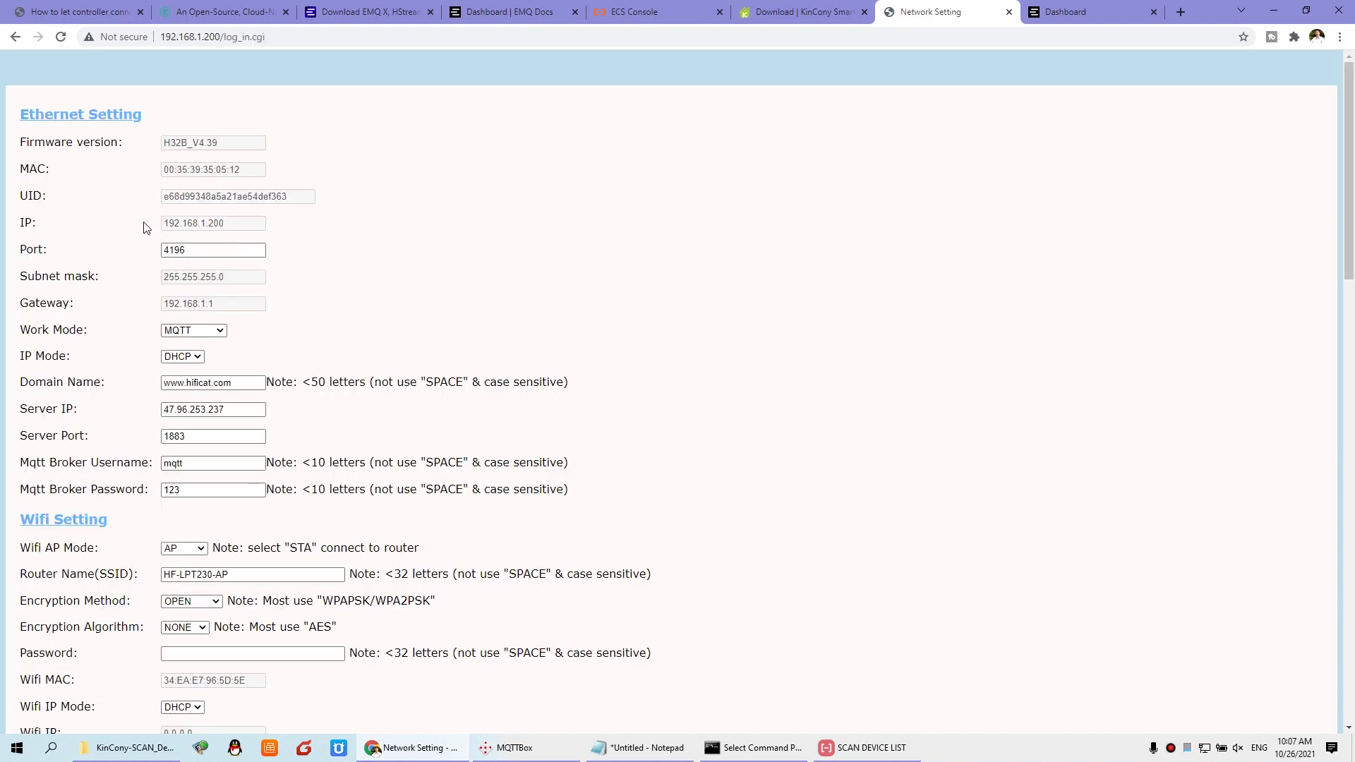
# Step: Copy the controller's UID, then go back to the forum guide
pyautogui.moveTo(303, 200); pyautogui.dragTo(146, 201)
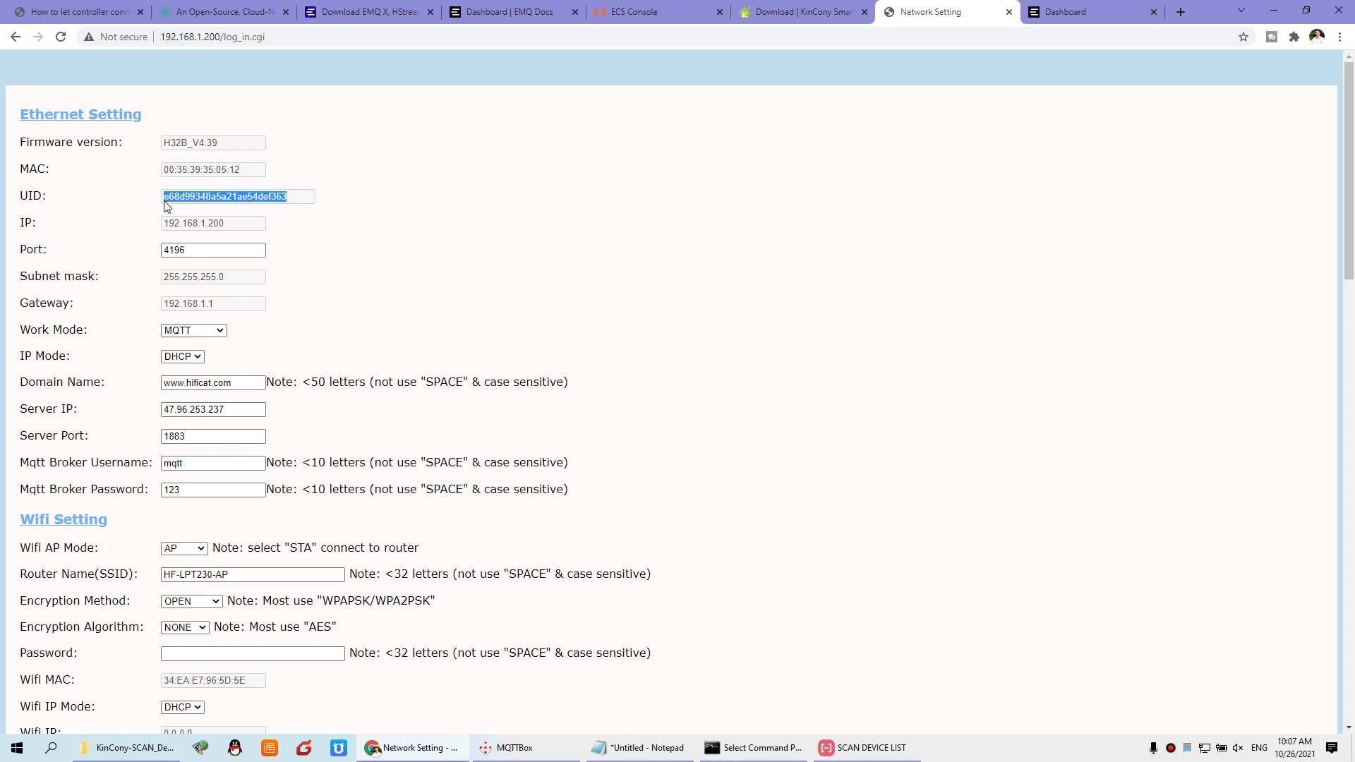
pyautogui.rightClick(192, 204)
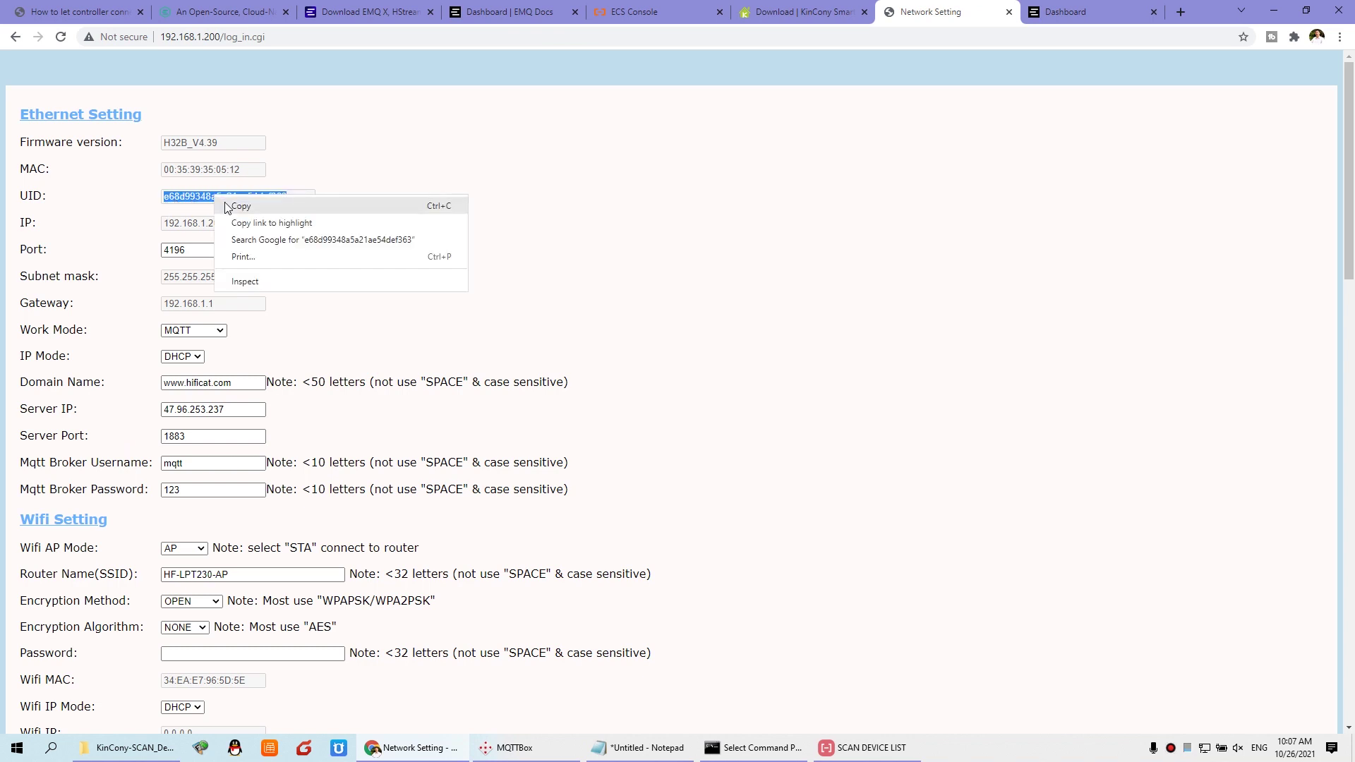
pyautogui.click(1085, 10)
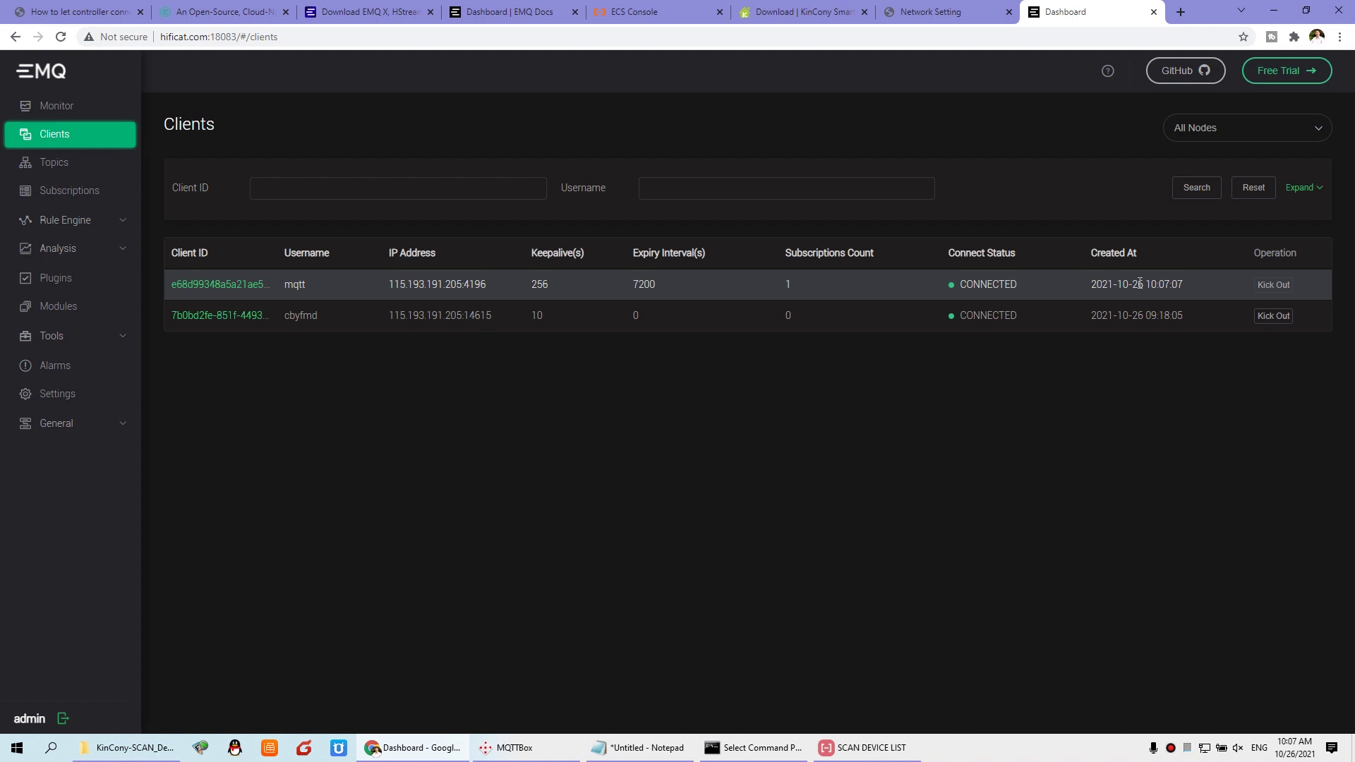
pyautogui.click(77, 15)
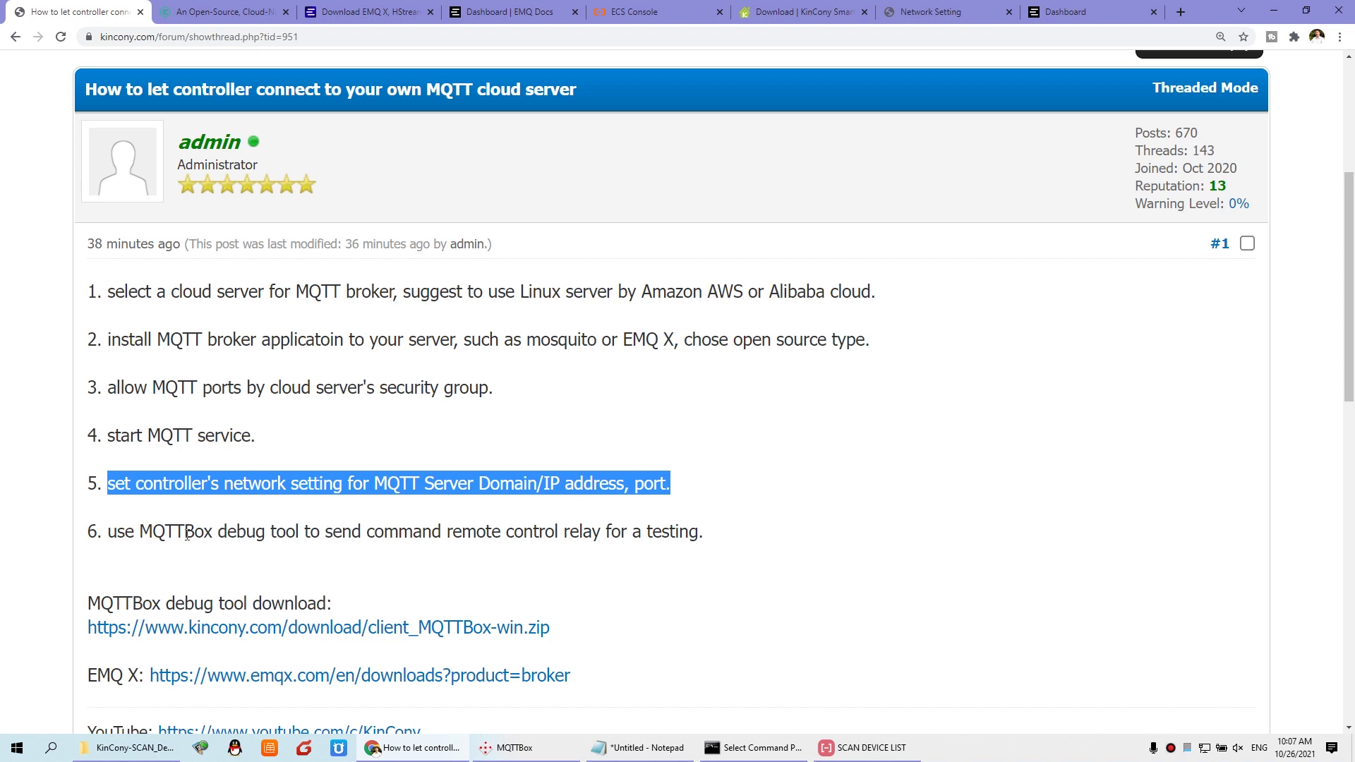
# Step: Read steps 5 and 6 of the forum guide about testing with MQTTBox
pyautogui.click(382, 508)
pyautogui.moveTo(87, 482); pyautogui.dragTo(684, 498)
pyautogui.click(676, 487)
pyautogui.scroll(-1, 144, 462)
pyautogui.moveTo(110, 462); pyautogui.dragTo(705, 464)
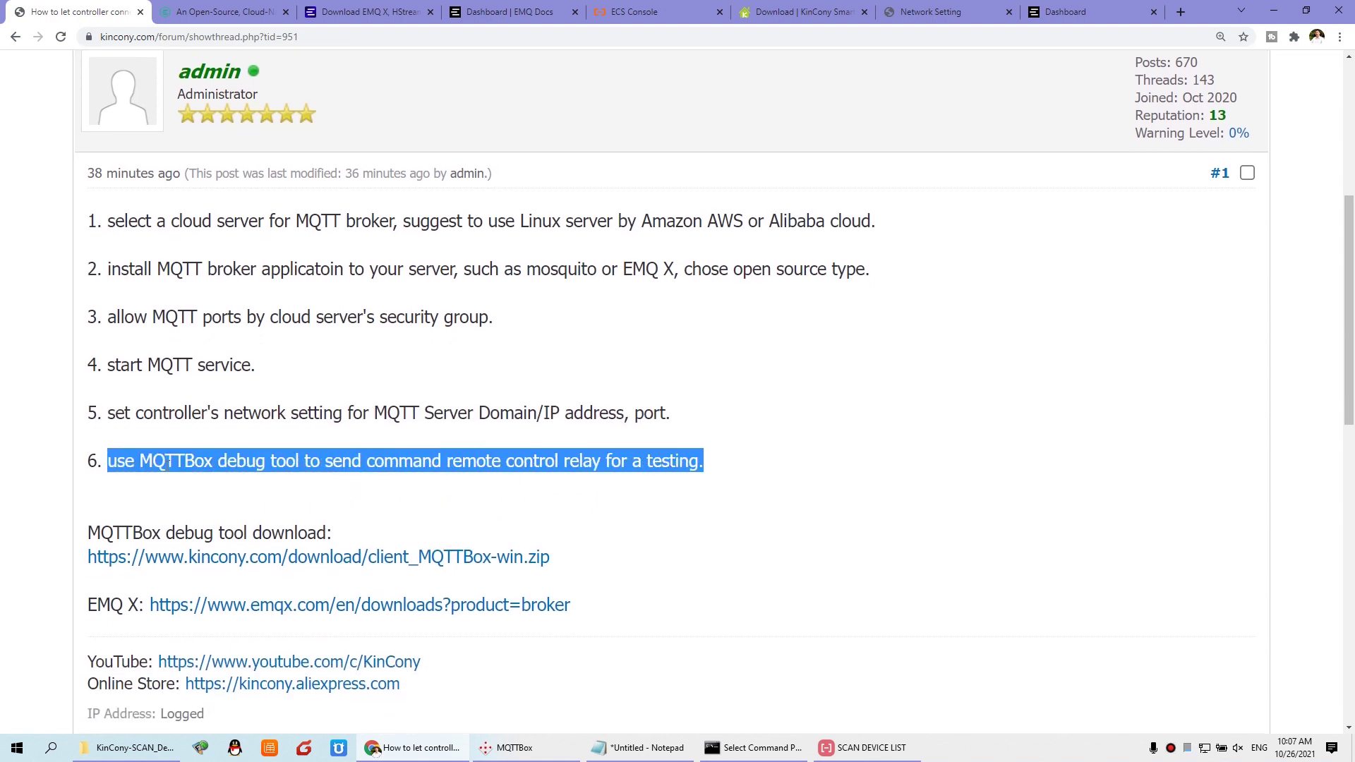
pyautogui.click(170, 462)
# Step: Note the MQTTBox tool name and open Windows search to find it
pyautogui.moveTo(139, 463); pyautogui.dragTo(215, 463)
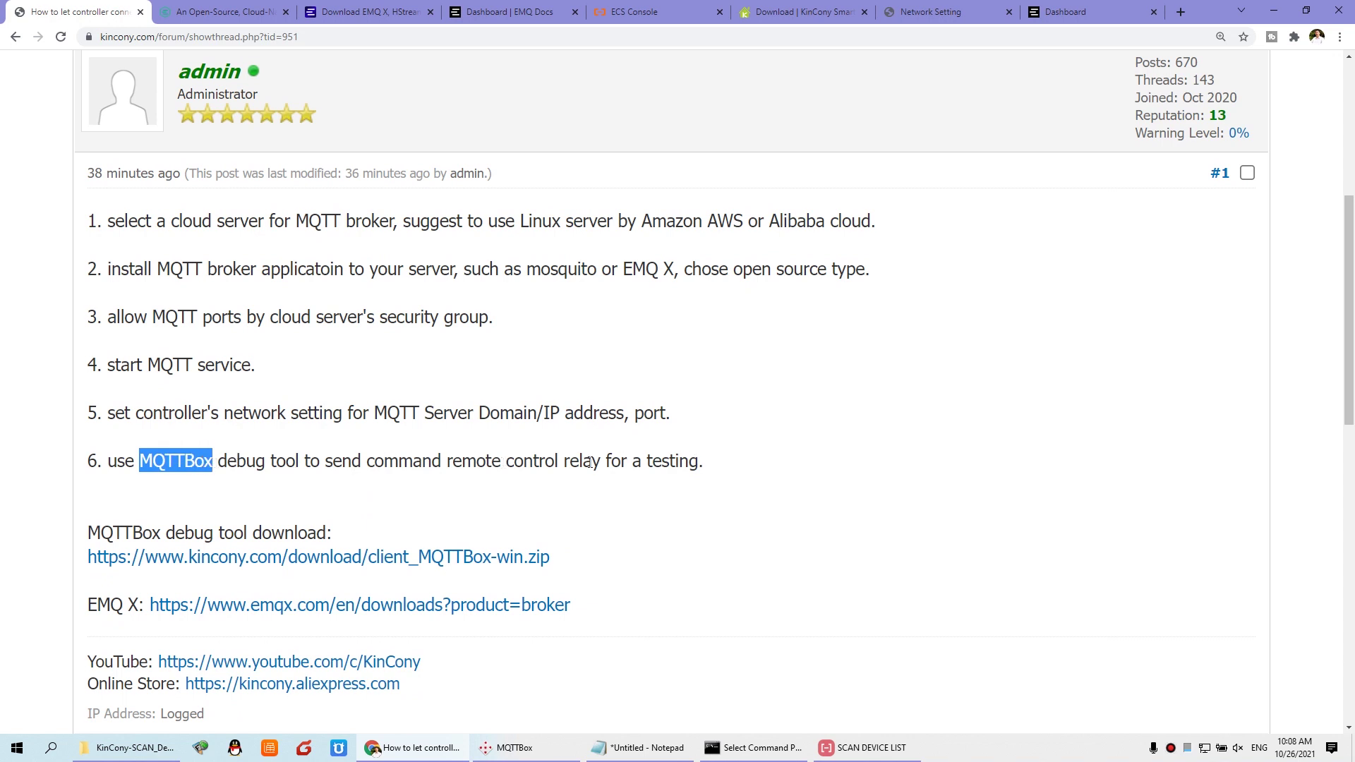
pyautogui.scroll(-1, 589, 463)
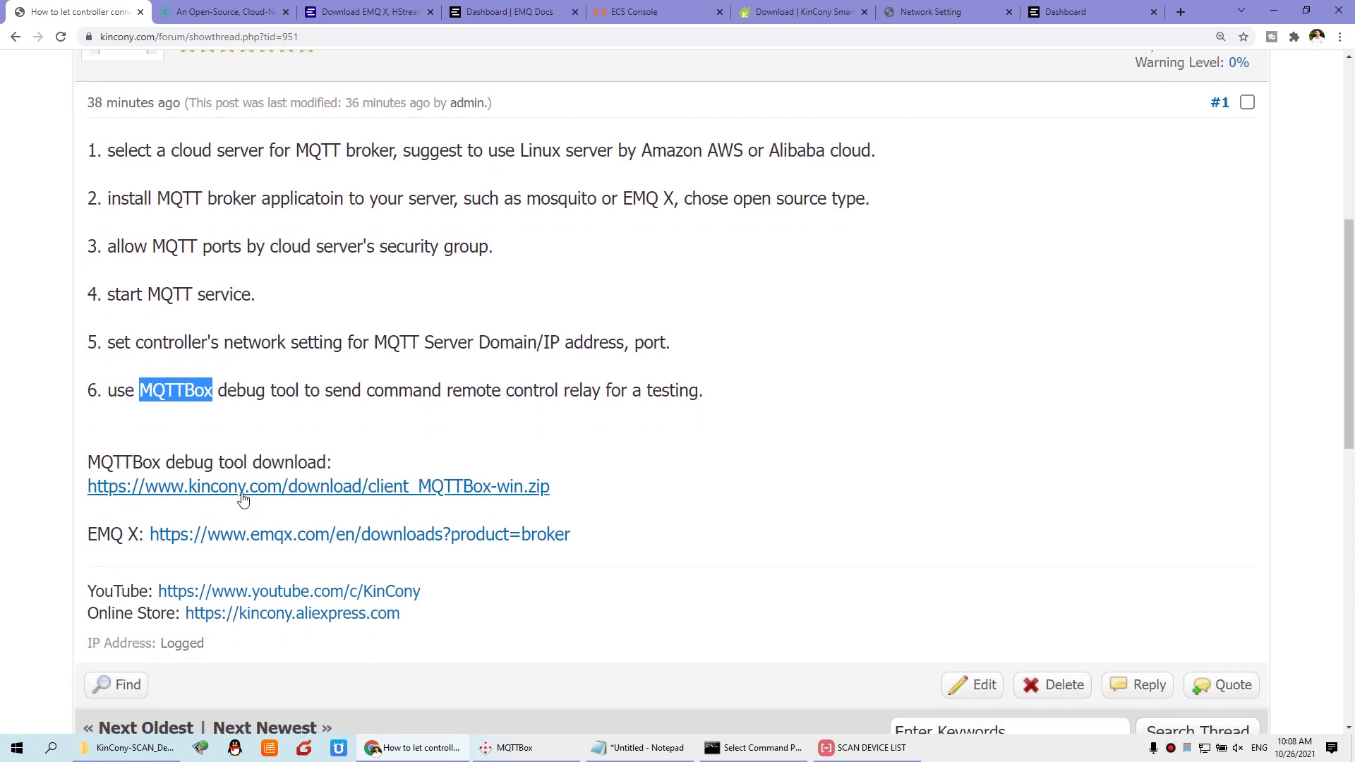
pyautogui.click(139, 389)
pyautogui.moveTo(139, 389); pyautogui.dragTo(215, 390)
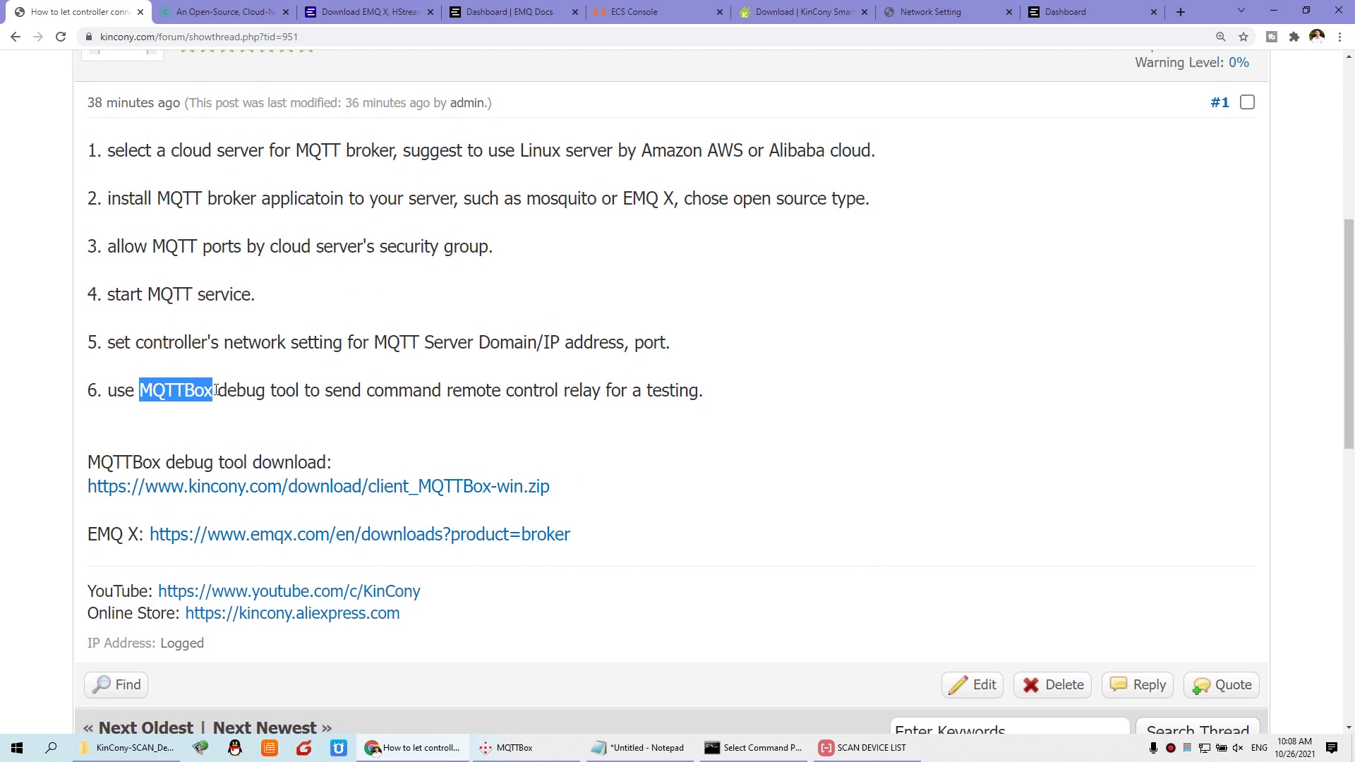
pyautogui.click(200, 452)
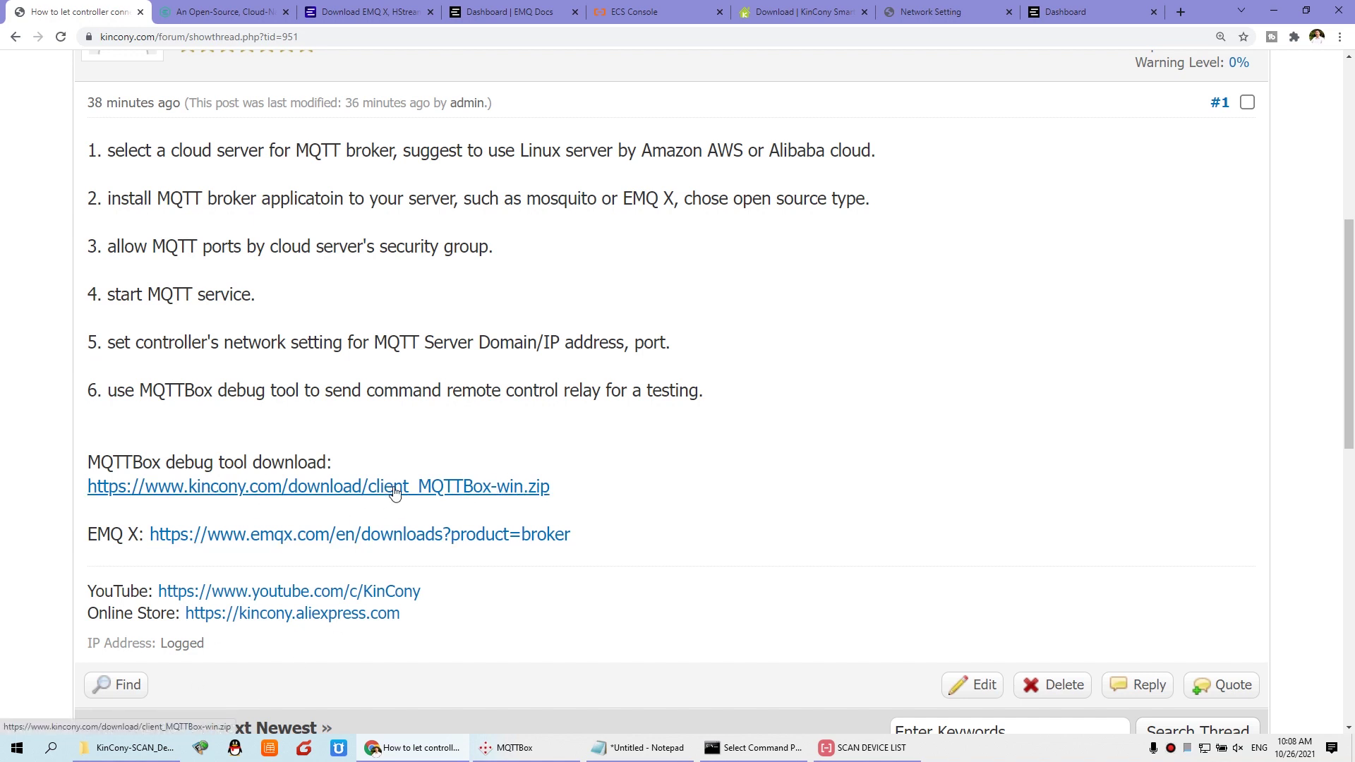
pyautogui.click(50, 750)
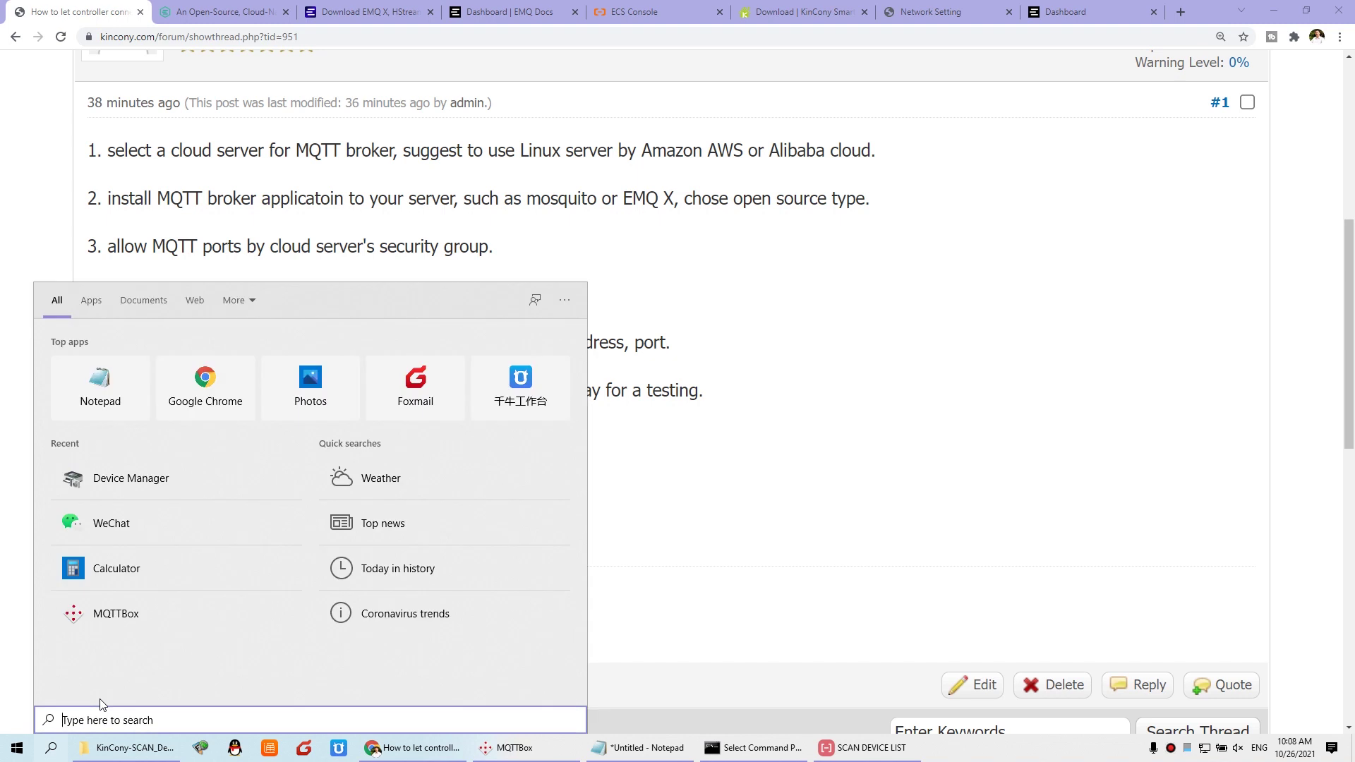
# Step: Launch MQTTBox via search and start creating a new MQTT client
pyautogui.write('mq')
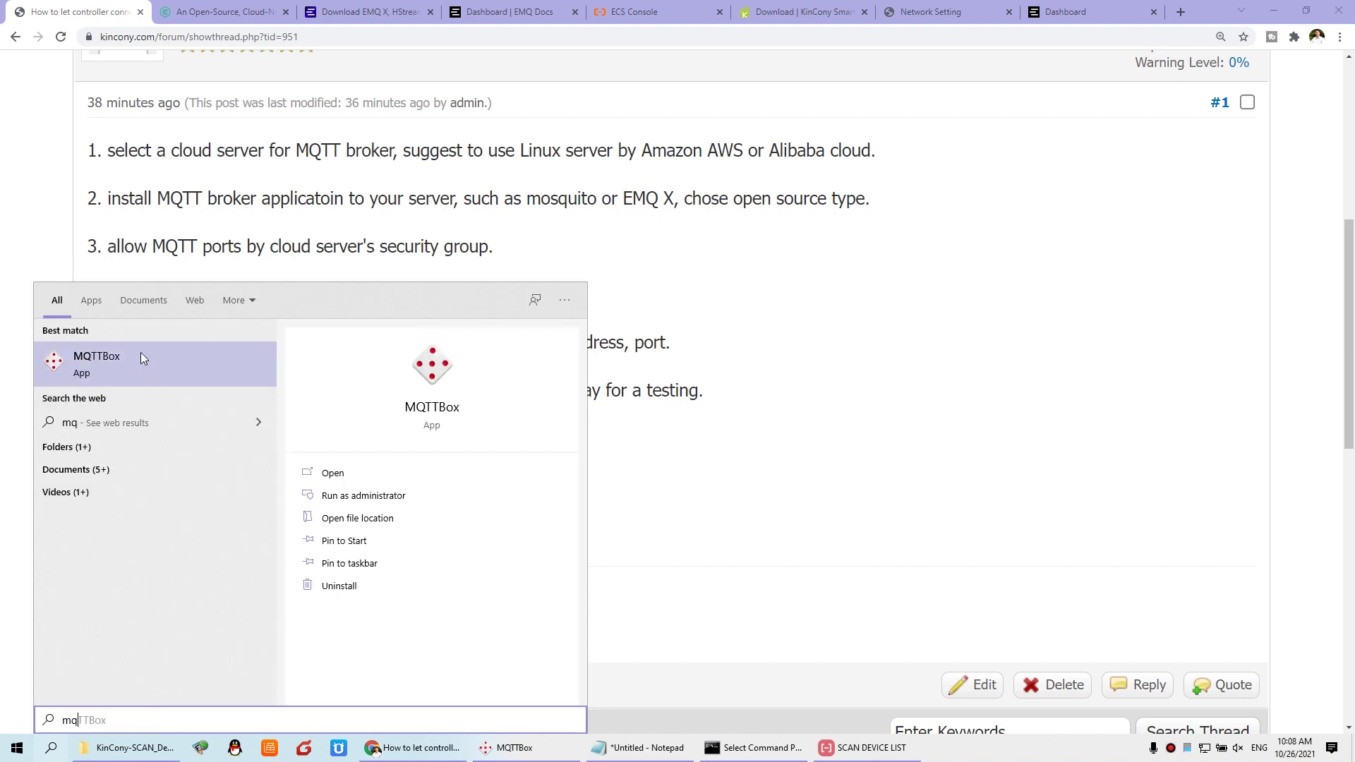
pyautogui.click(141, 353)
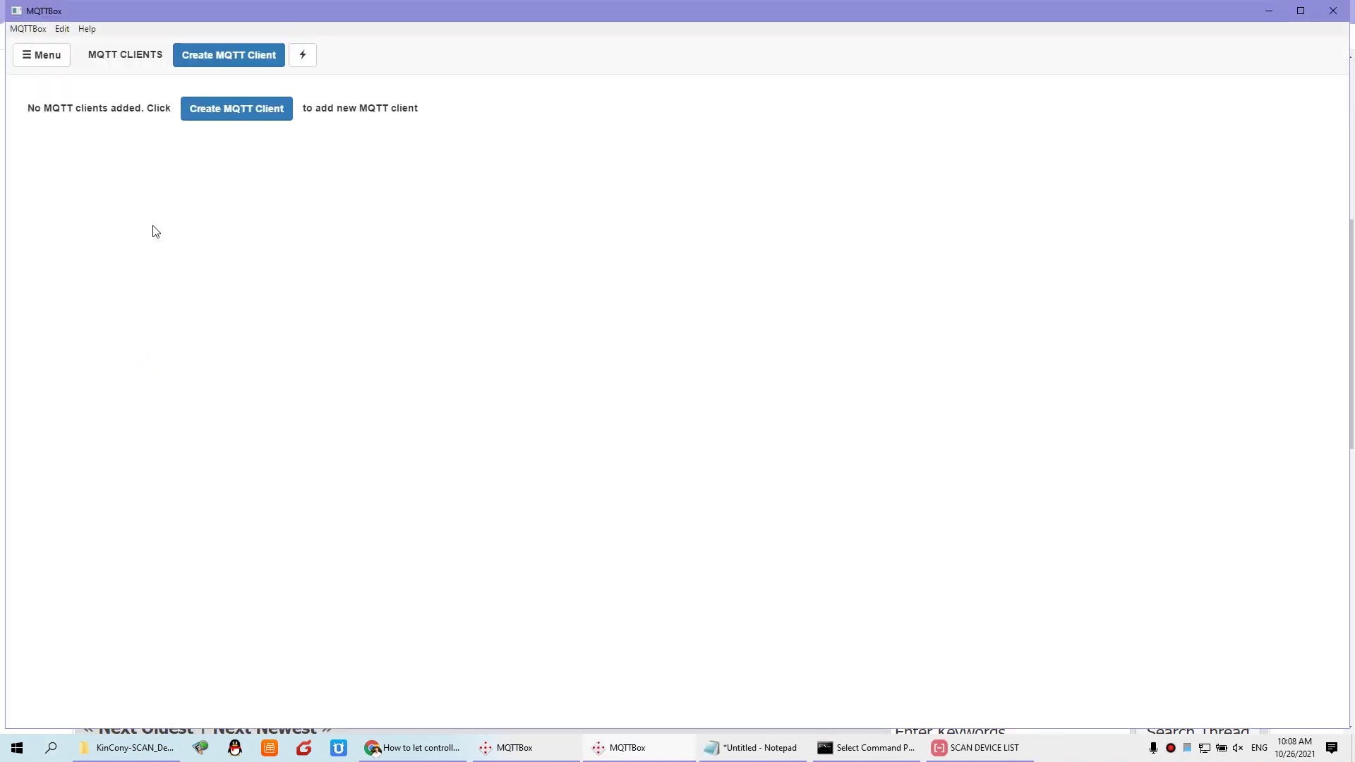
pyautogui.click(235, 55)
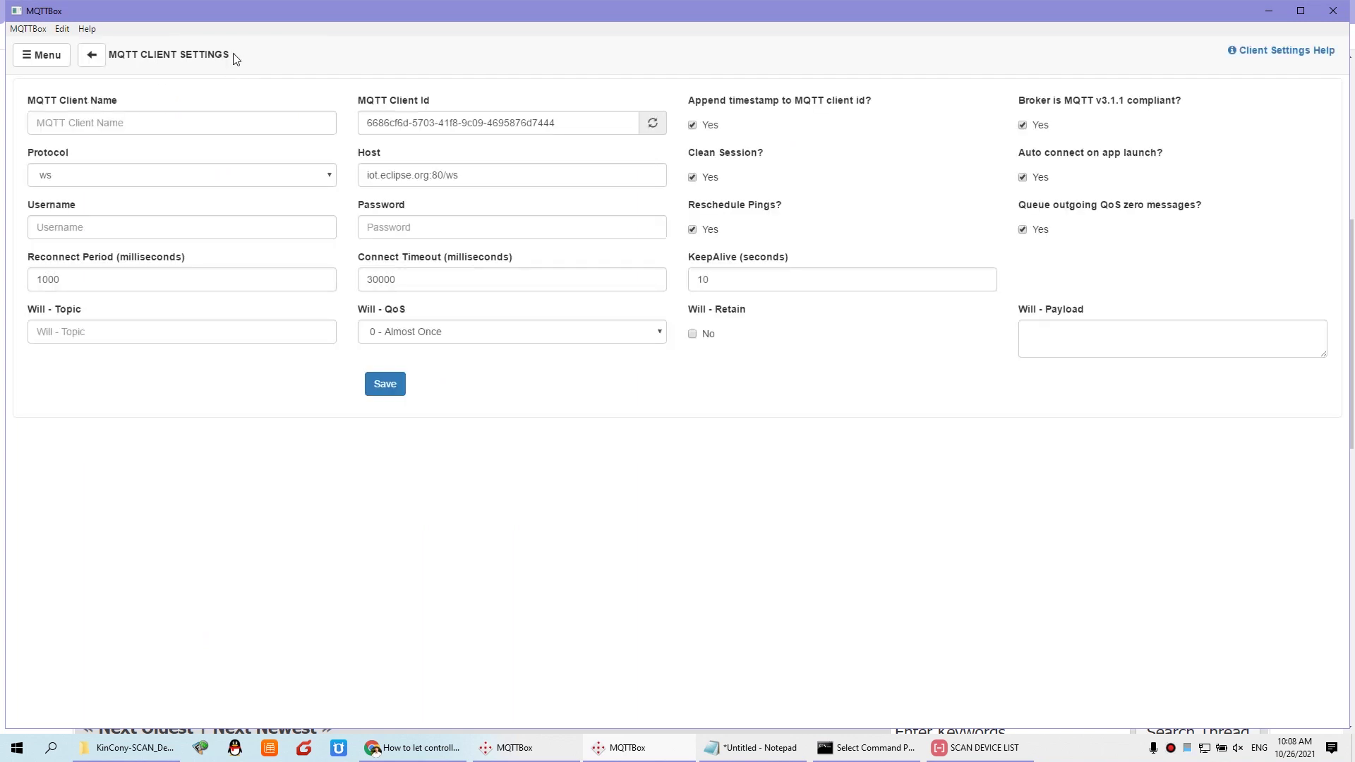
pyautogui.click(91, 54)
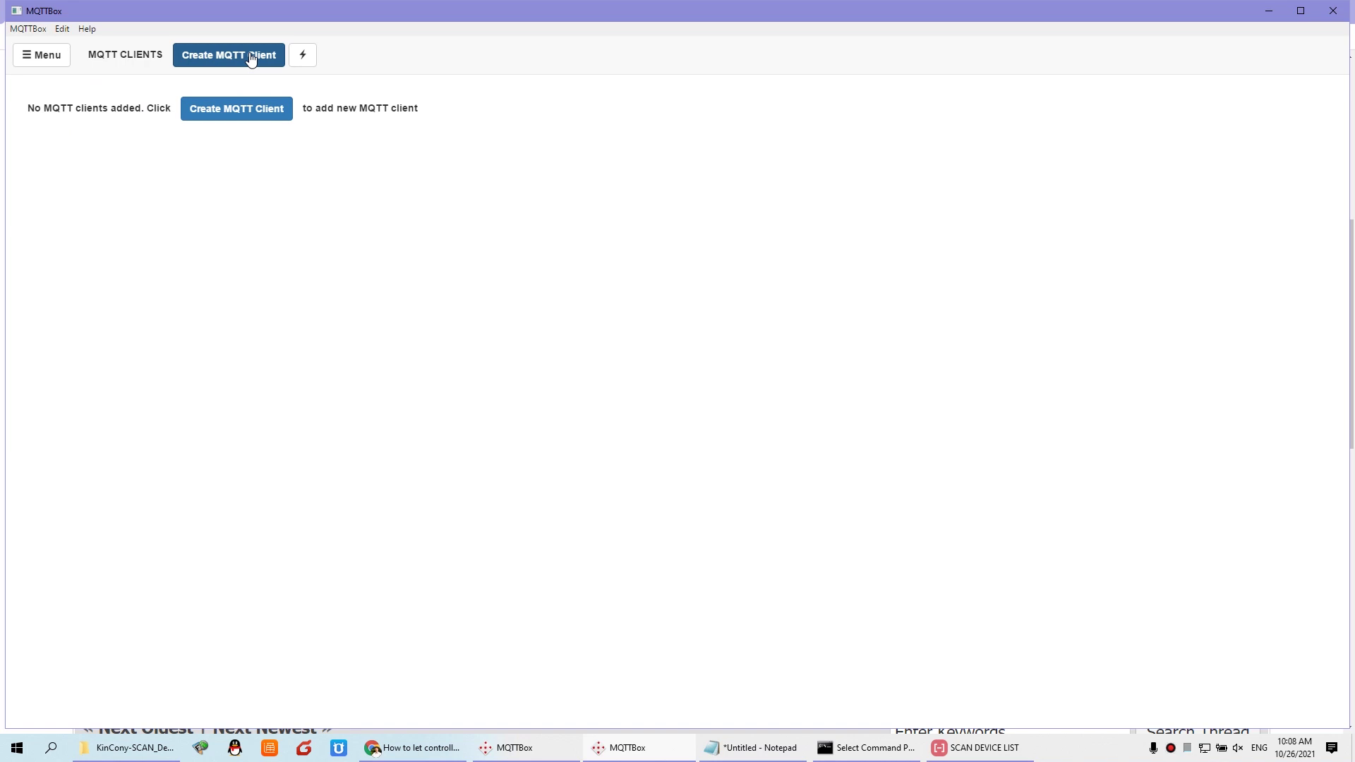
pyautogui.click(250, 57)
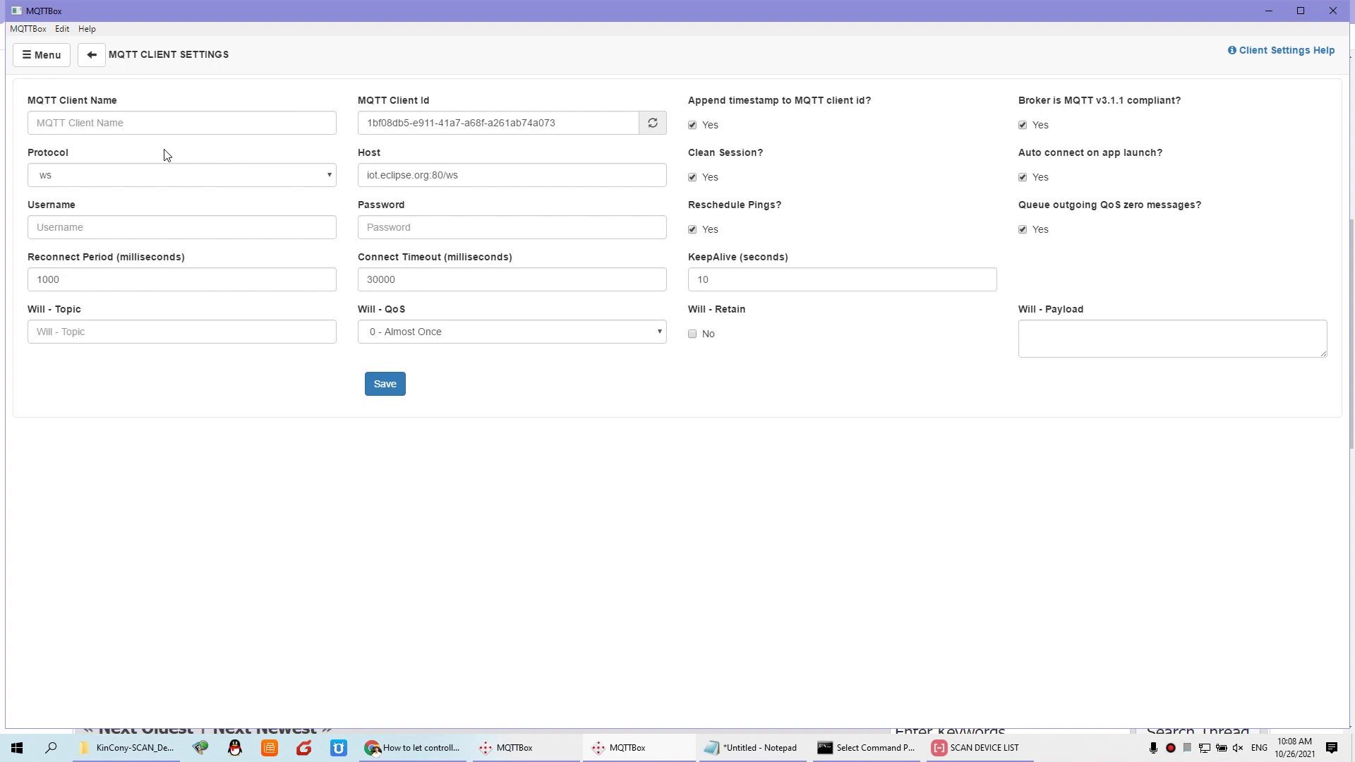
pyautogui.click(83, 119)
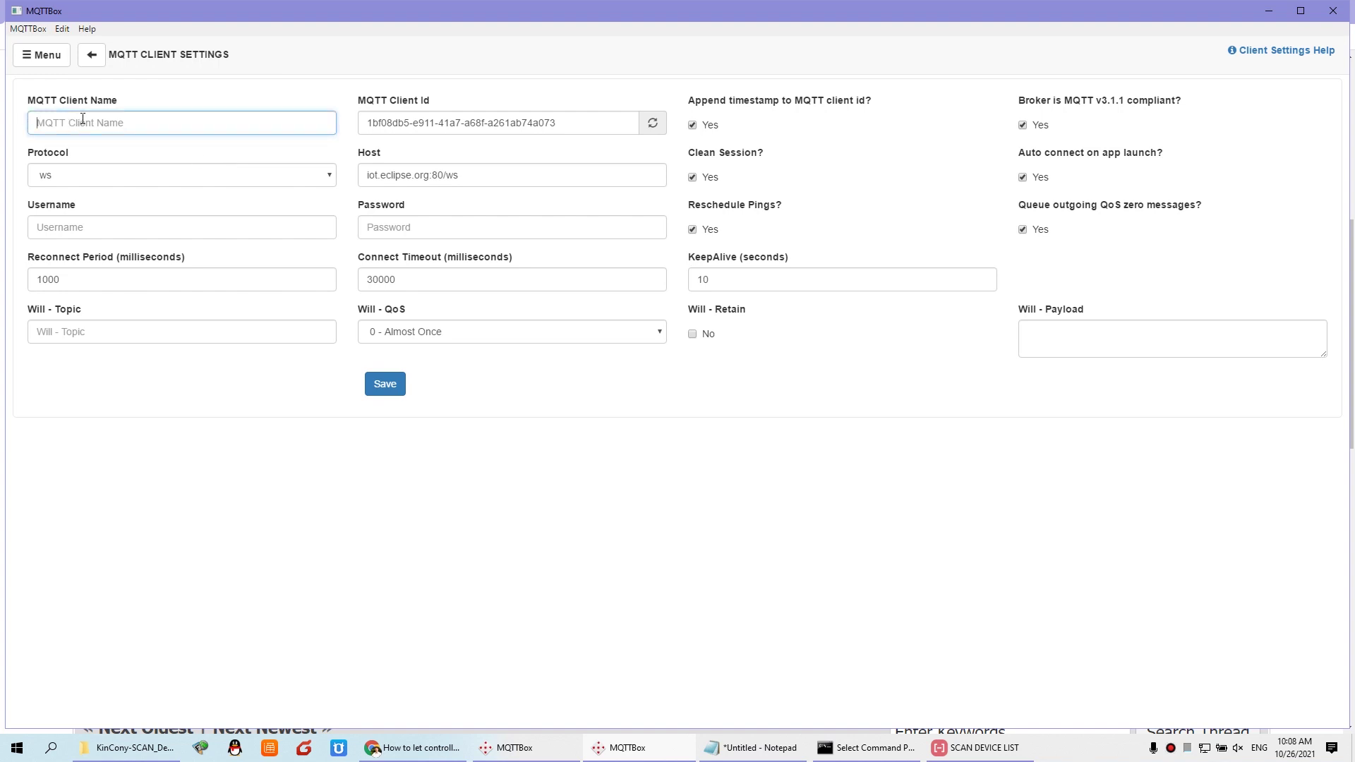
pyautogui.write('PC')
pyautogui.click(90, 176)
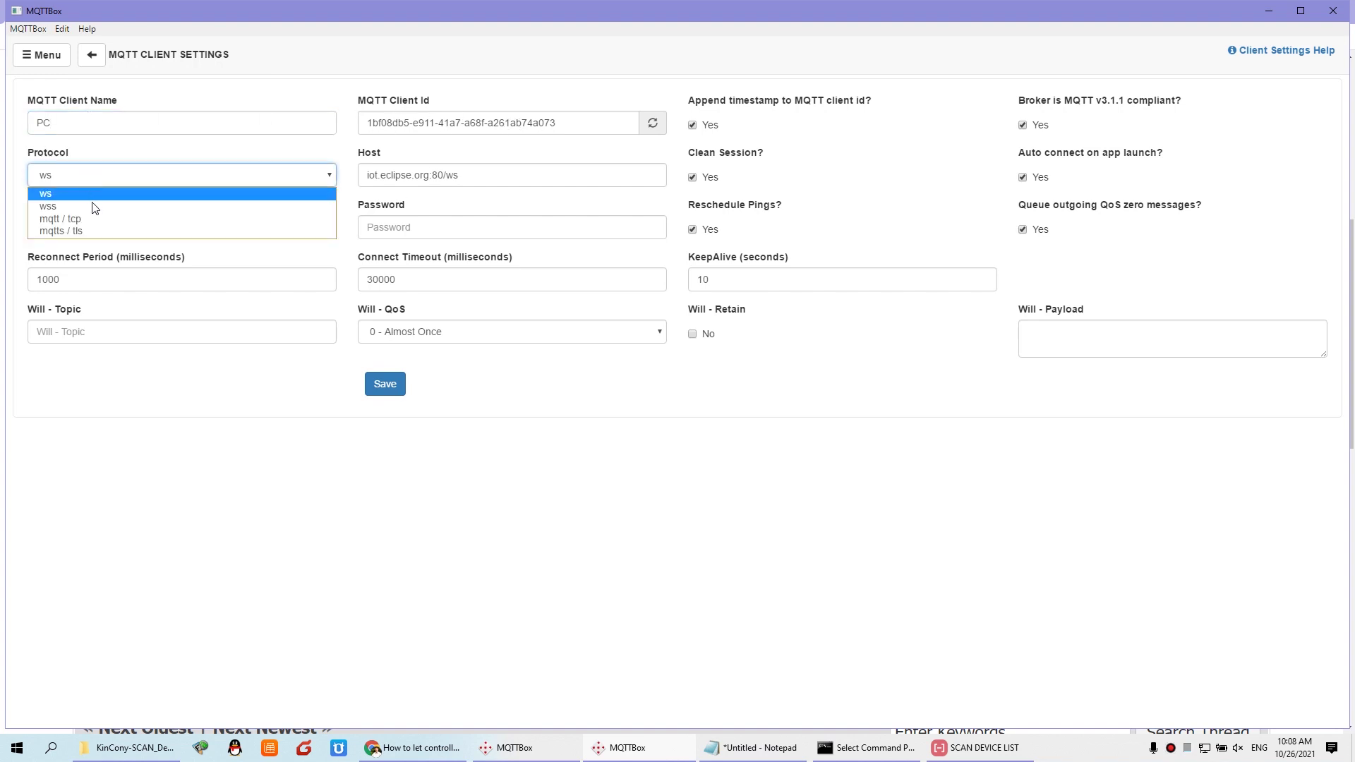
pyautogui.click(89, 219)
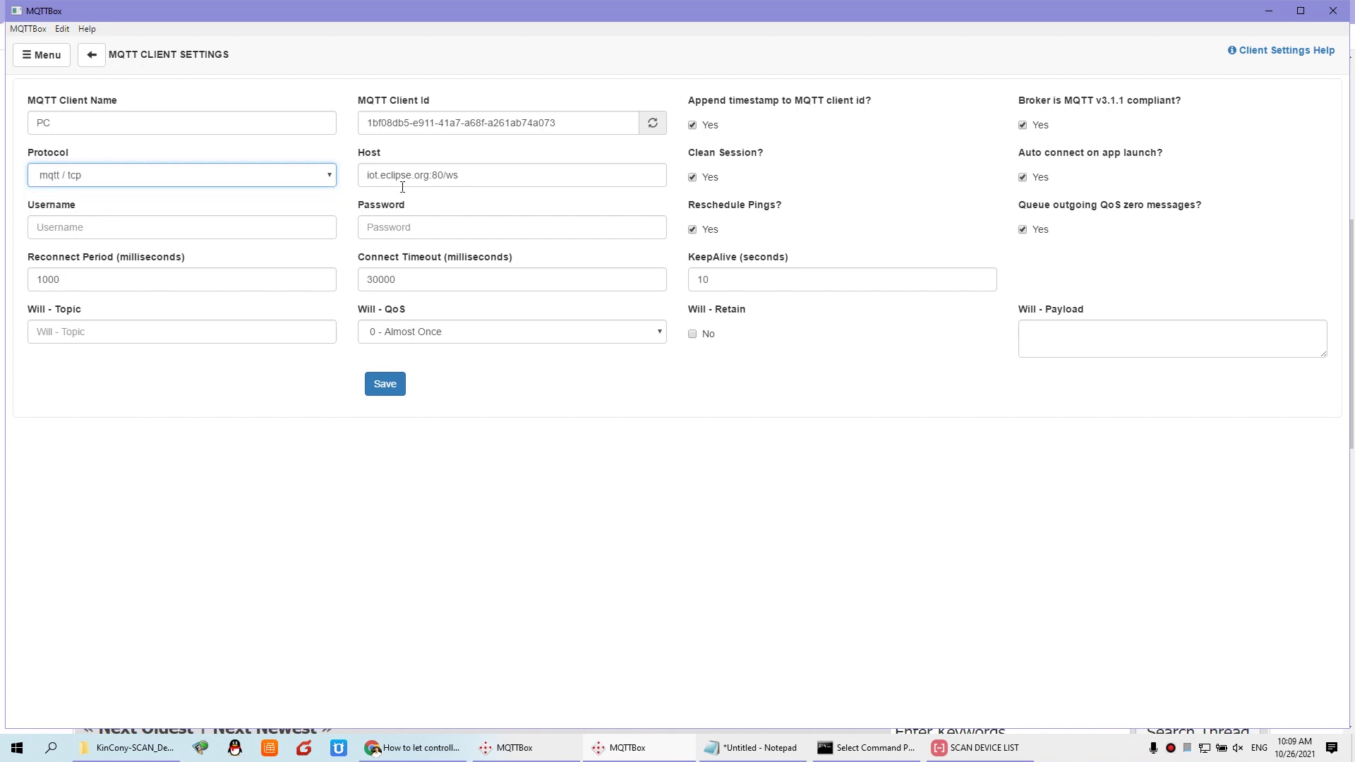
pyautogui.click(456, 175)
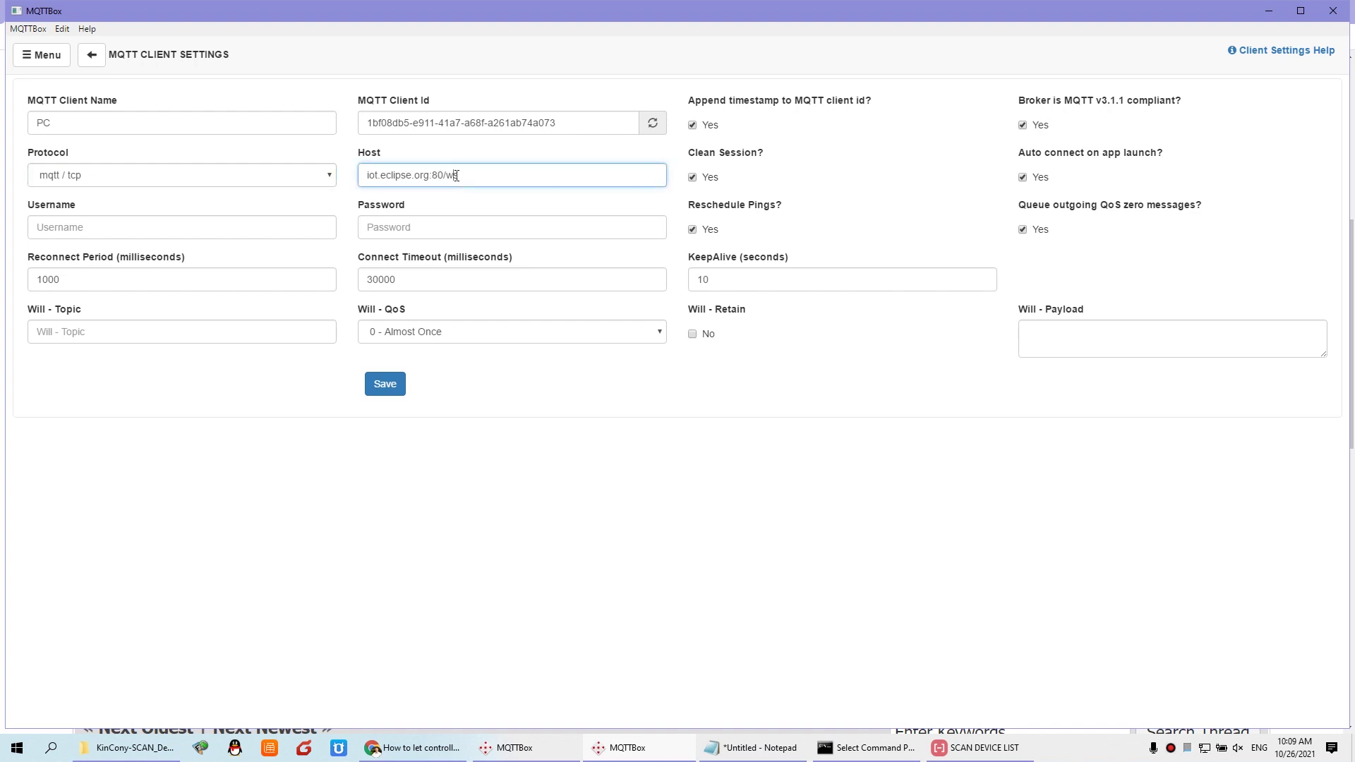
pyautogui.moveTo(455, 175); pyautogui.dragTo(290, 178)
pyautogui.write('www.hificat.com:1883')
pyautogui.click(93, 226)
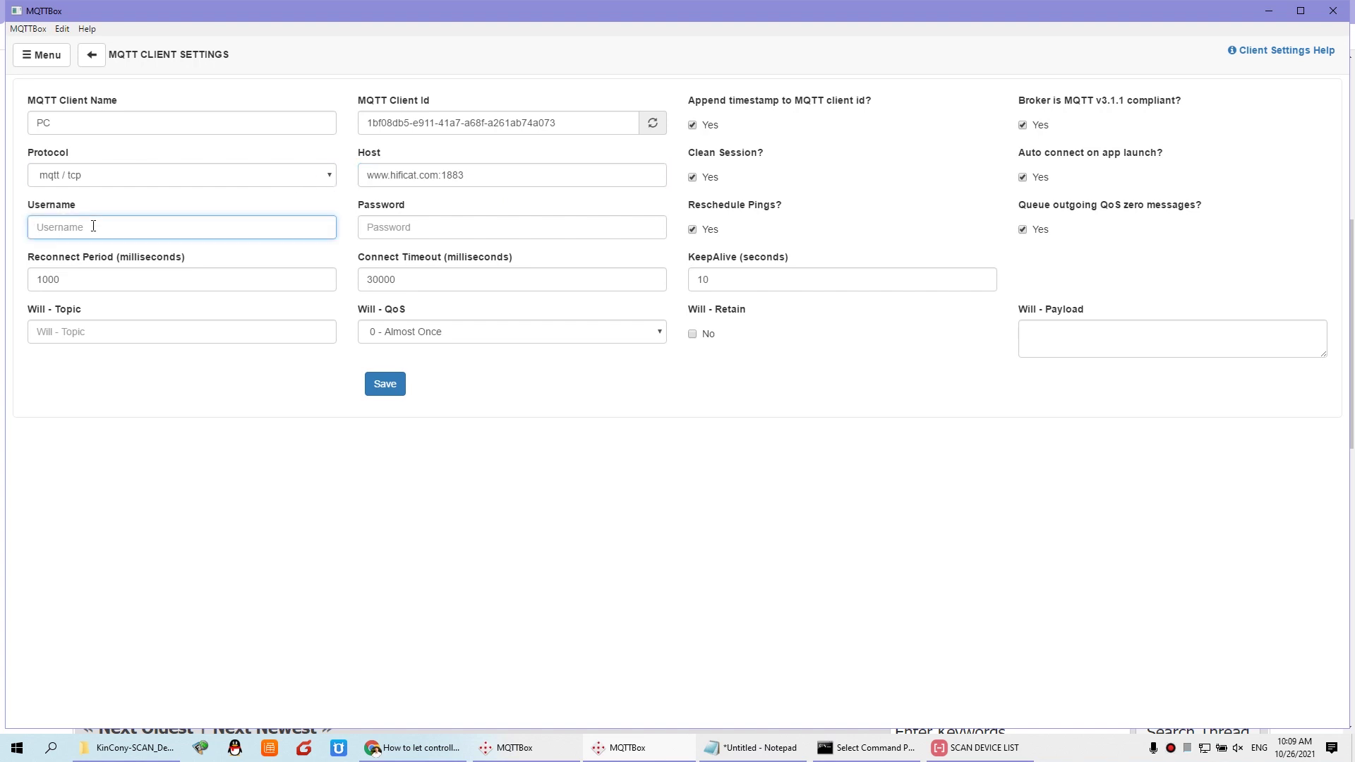
pyautogui.click(430, 747)
# Step: Check the broker username and password on the controller's Network Setting page
pyautogui.click(917, 12)
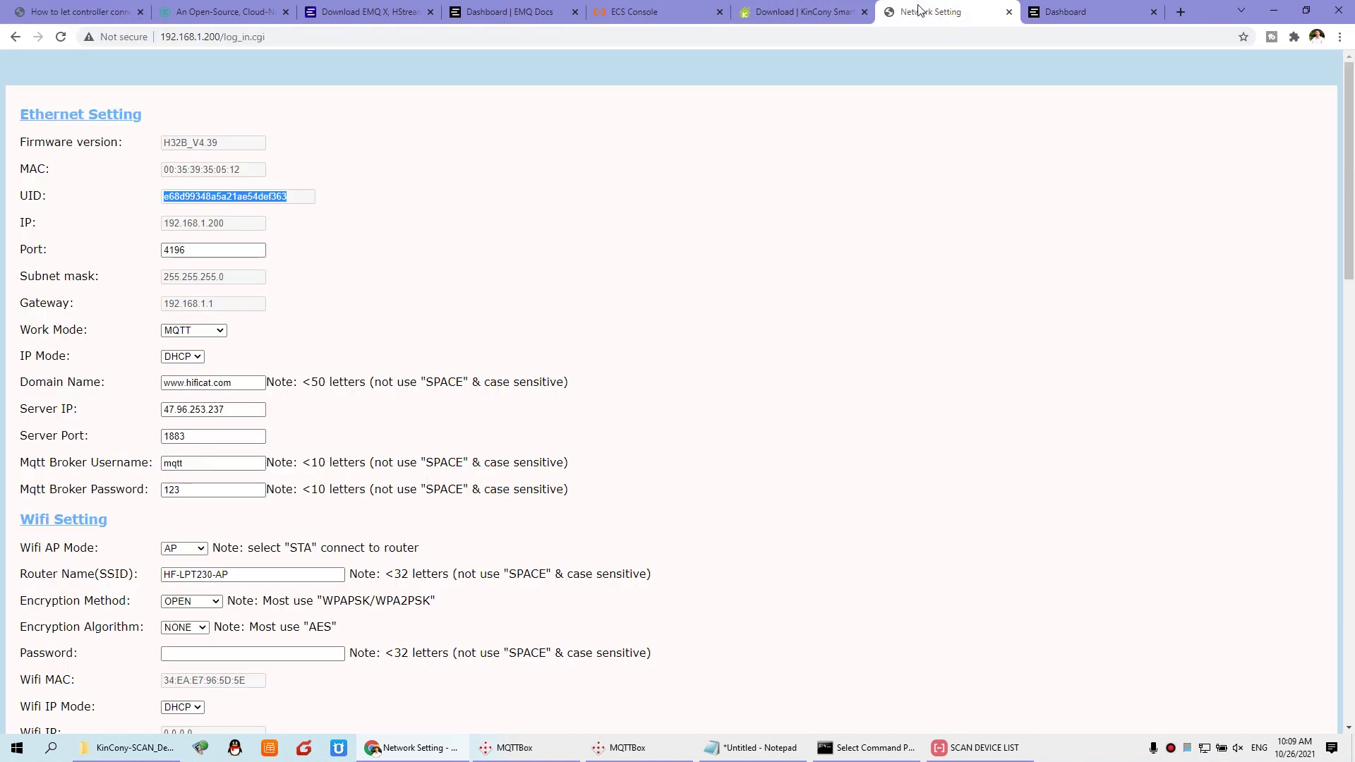
pyautogui.doubleClick(170, 462)
pyautogui.press('Tab')
pyautogui.doubleClick(168, 461)
pyautogui.press('Tab')
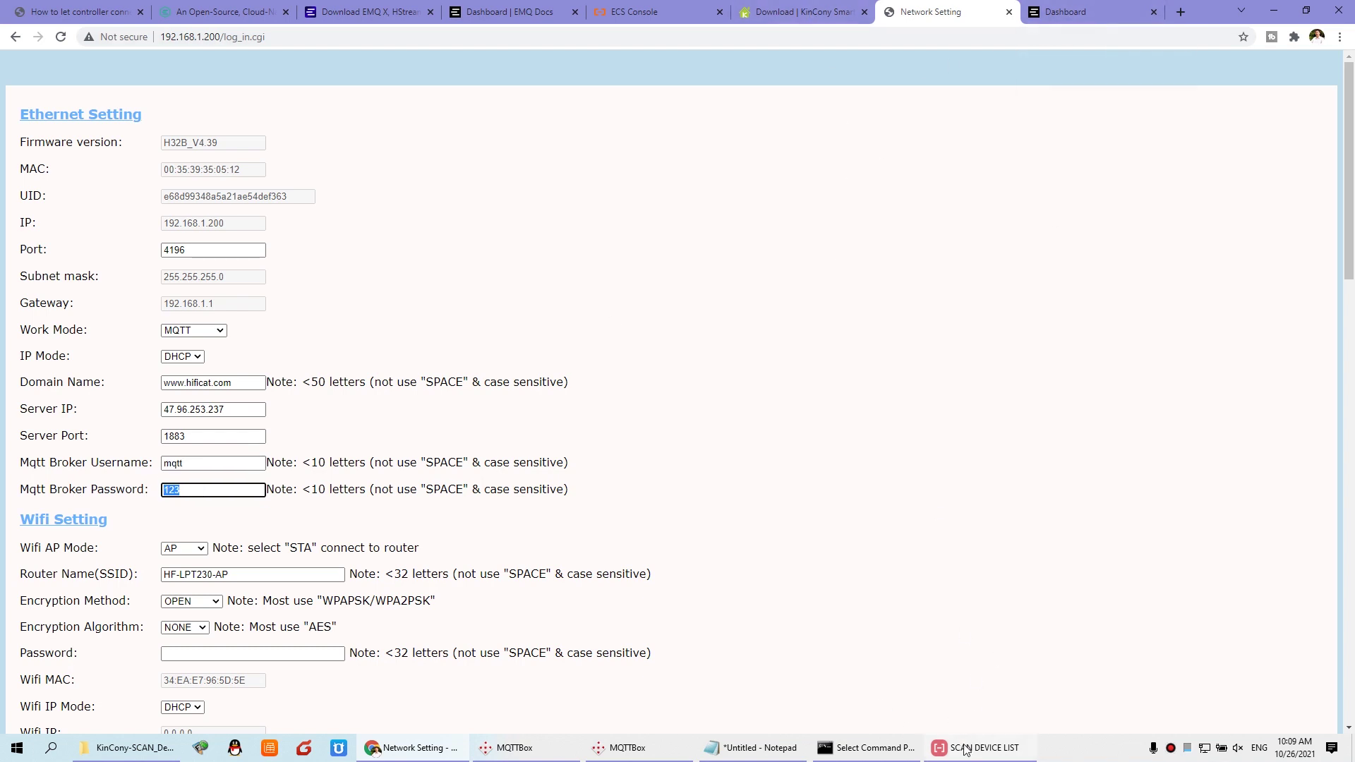
# Step: Enter the broker username and password in MQTTBox and save the client to connect
pyautogui.click(652, 753)
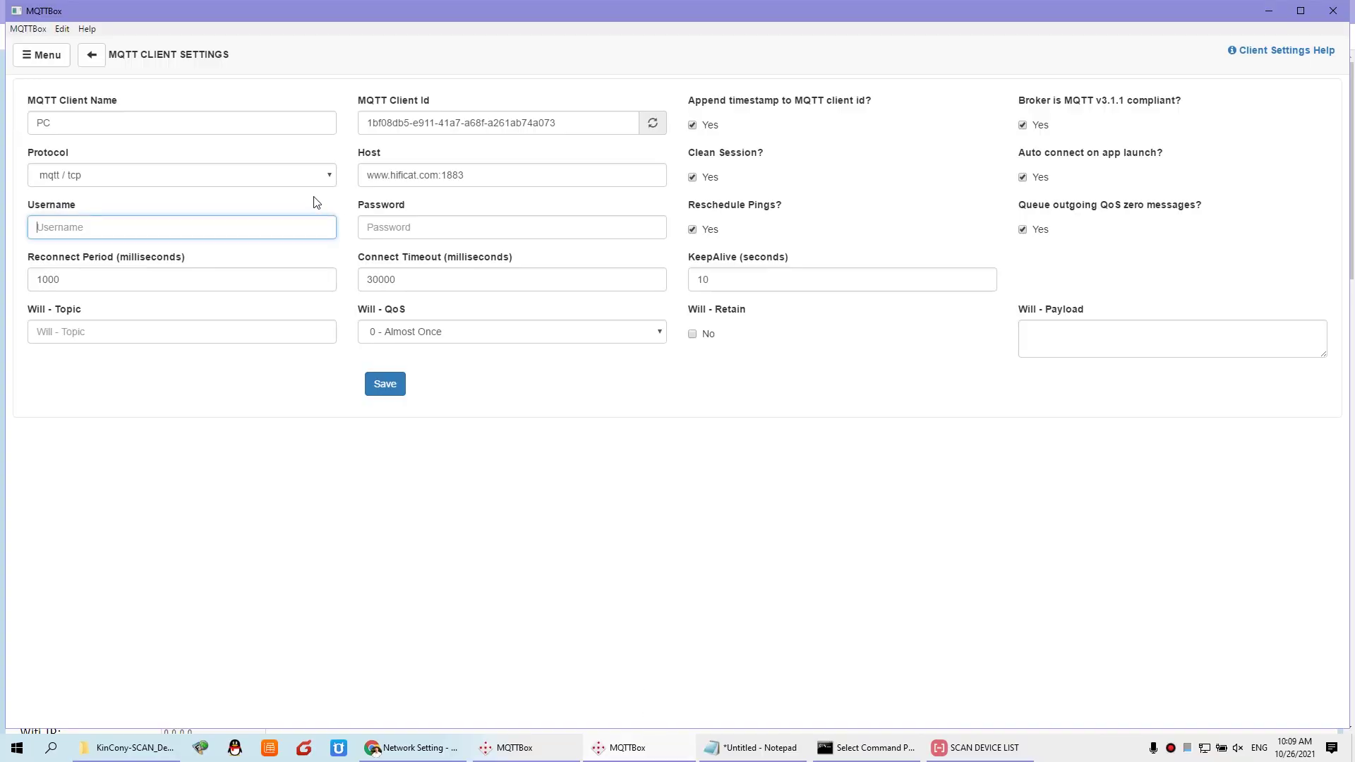
pyautogui.write('mqtt')
pyautogui.click(386, 227)
pyautogui.write('mq')
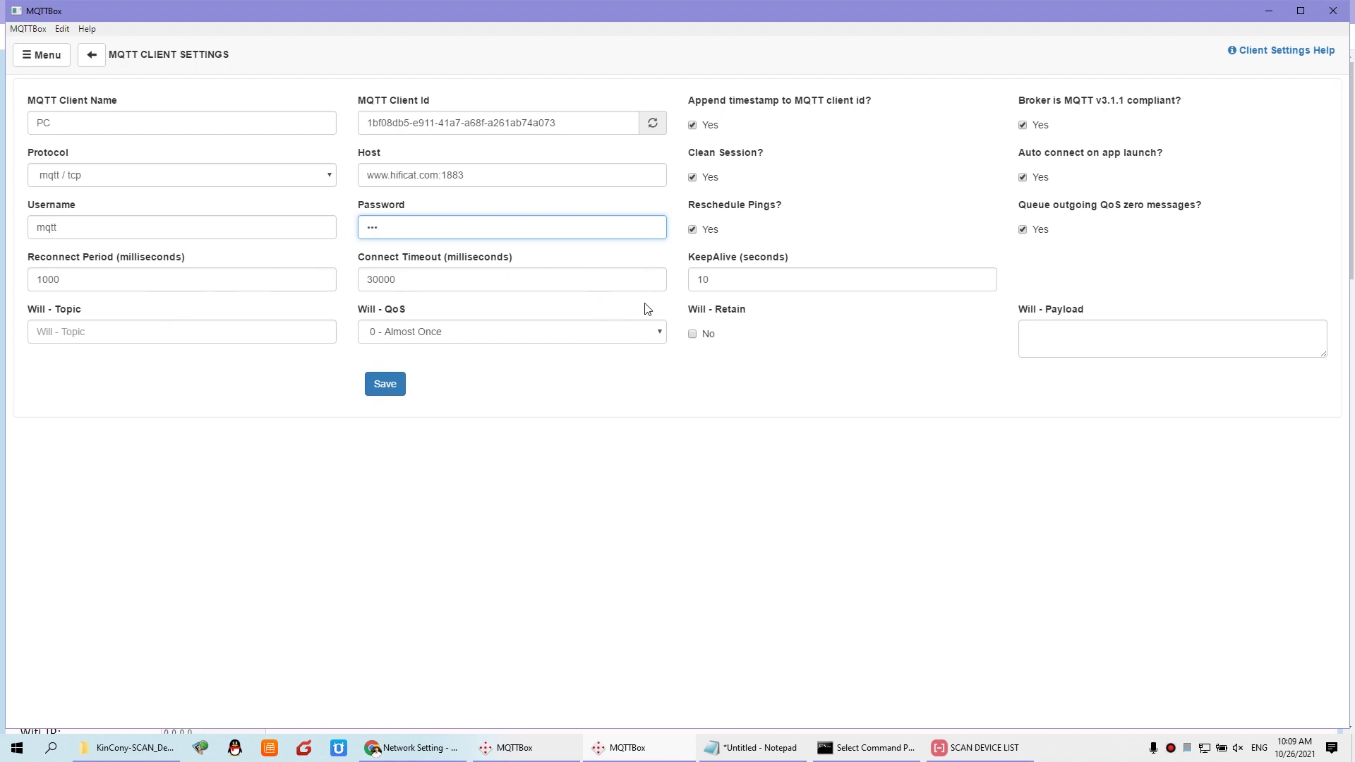
pyautogui.click(385, 390)
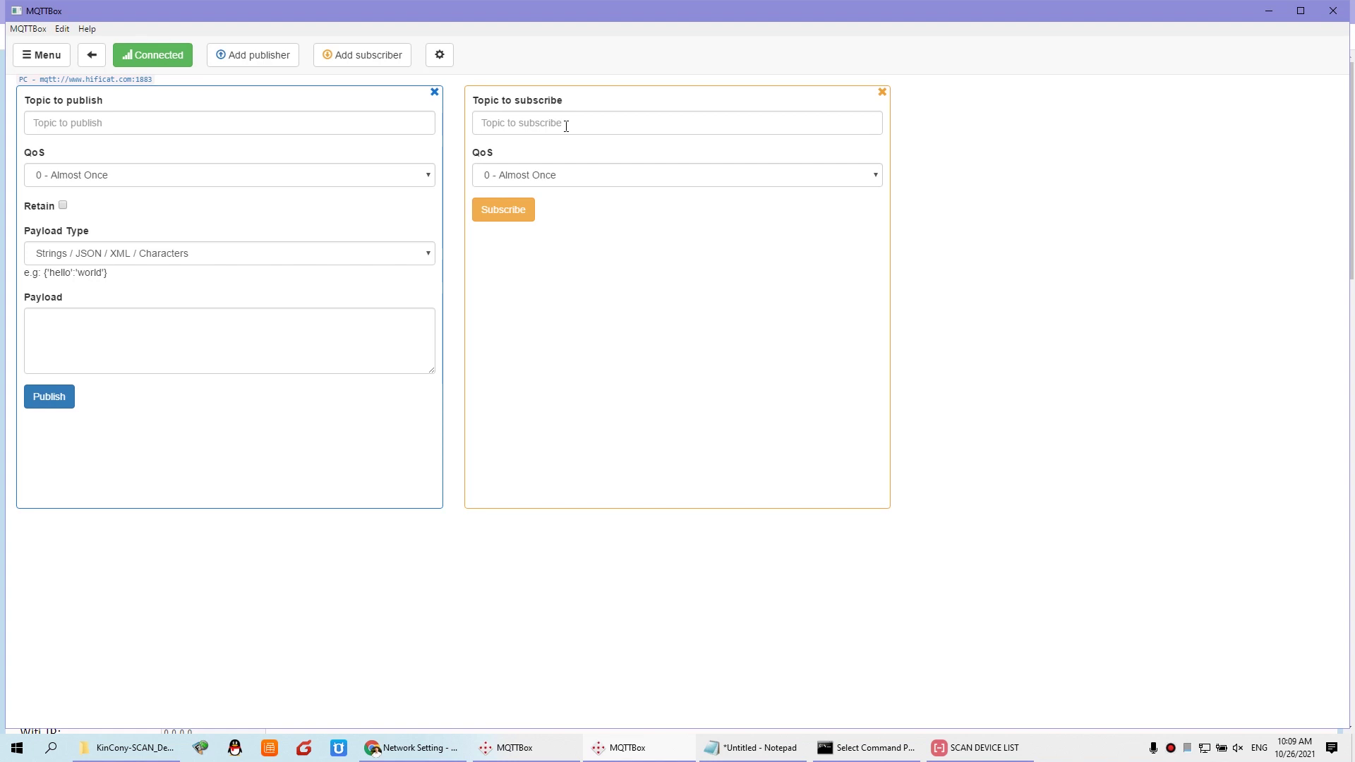
# Step: Bring the controller's Network Setting page back up in Chrome
pyautogui.click(438, 734)
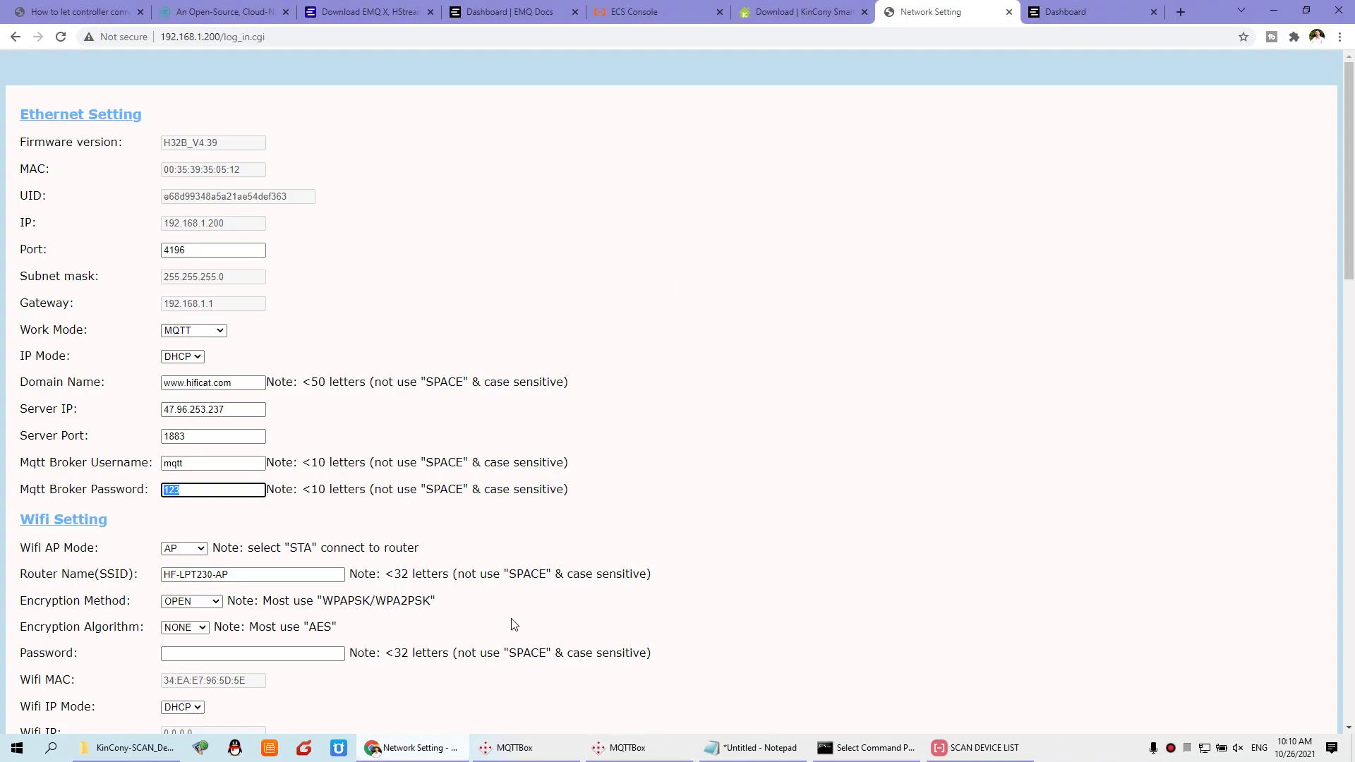
# Step: Open the 38- KC868-HxB MQTT command protocol PDF from the KinCony download page
pyautogui.click(819, 12)
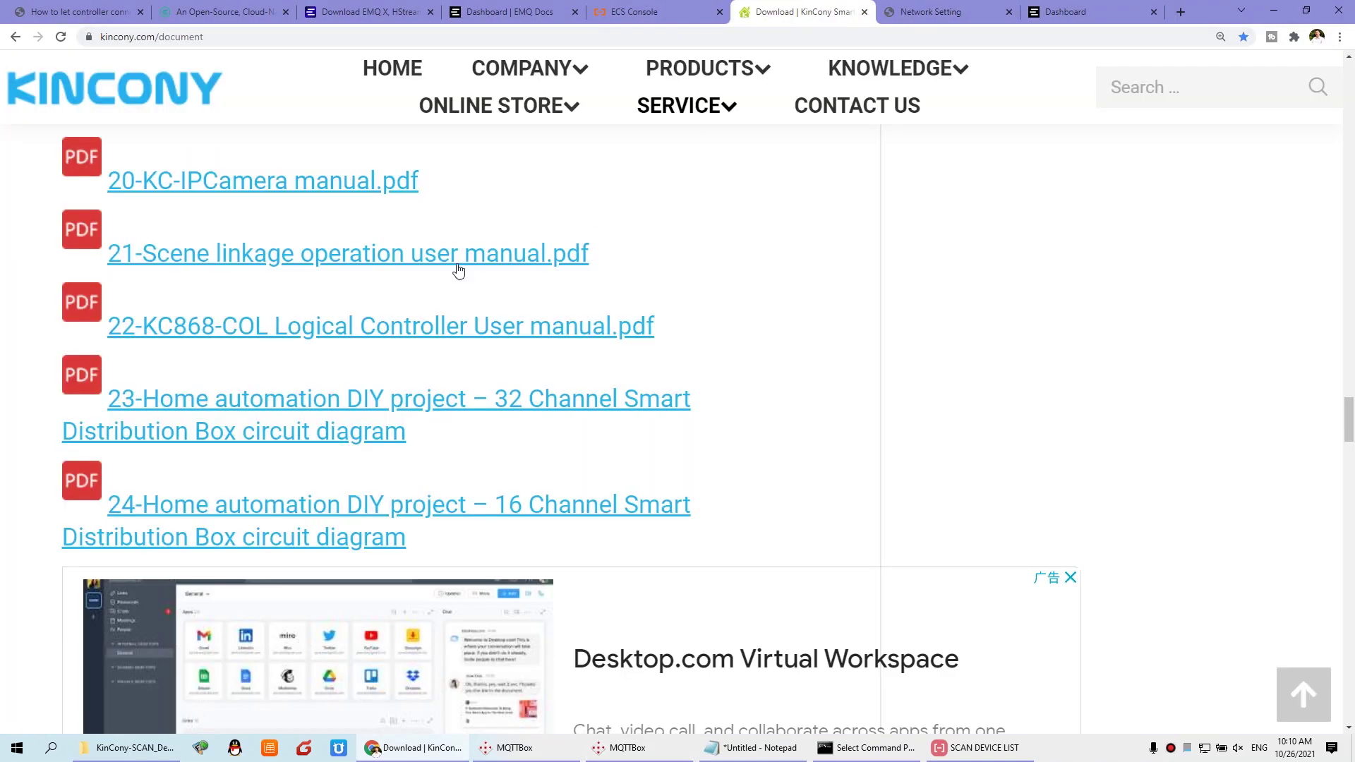
pyautogui.hotkey('ctrl', '-')
pyautogui.hotkey('ctrl', '-')
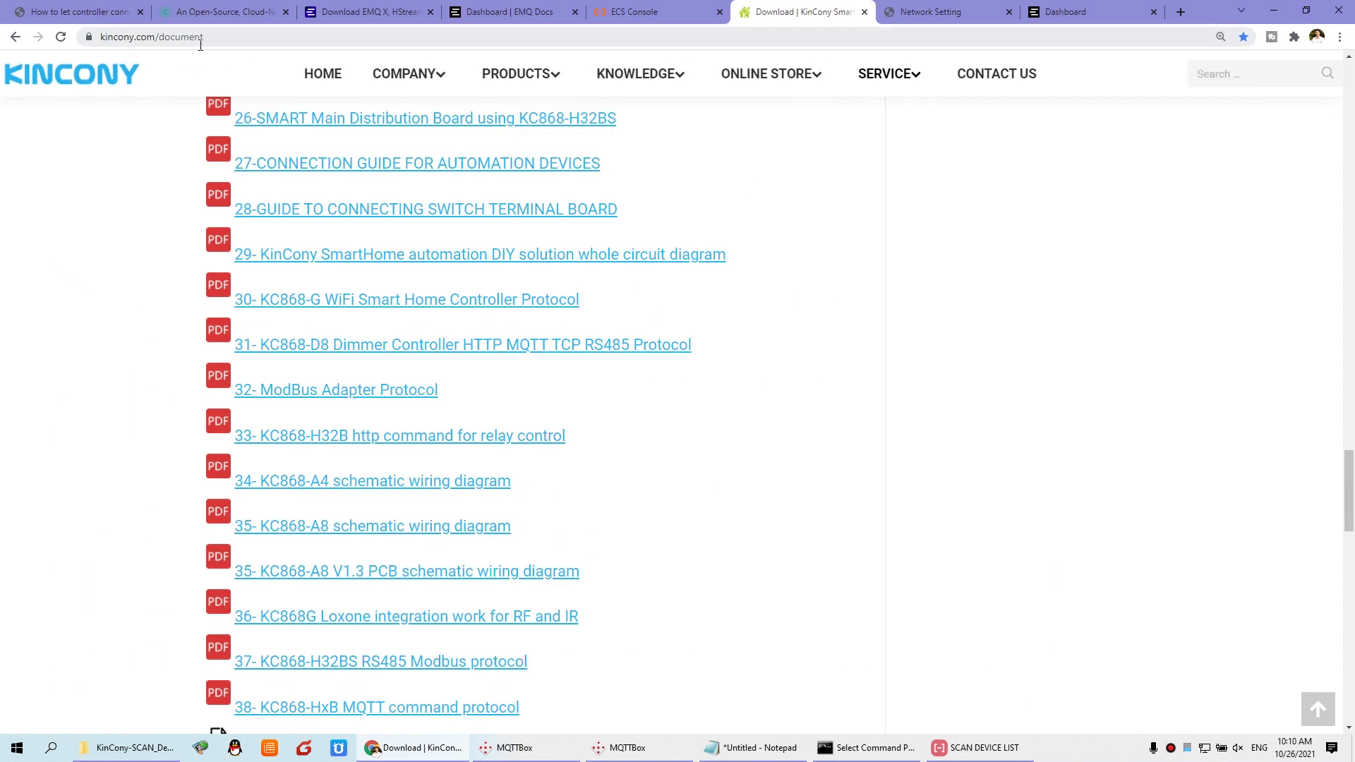
pyautogui.moveTo(878, 86)
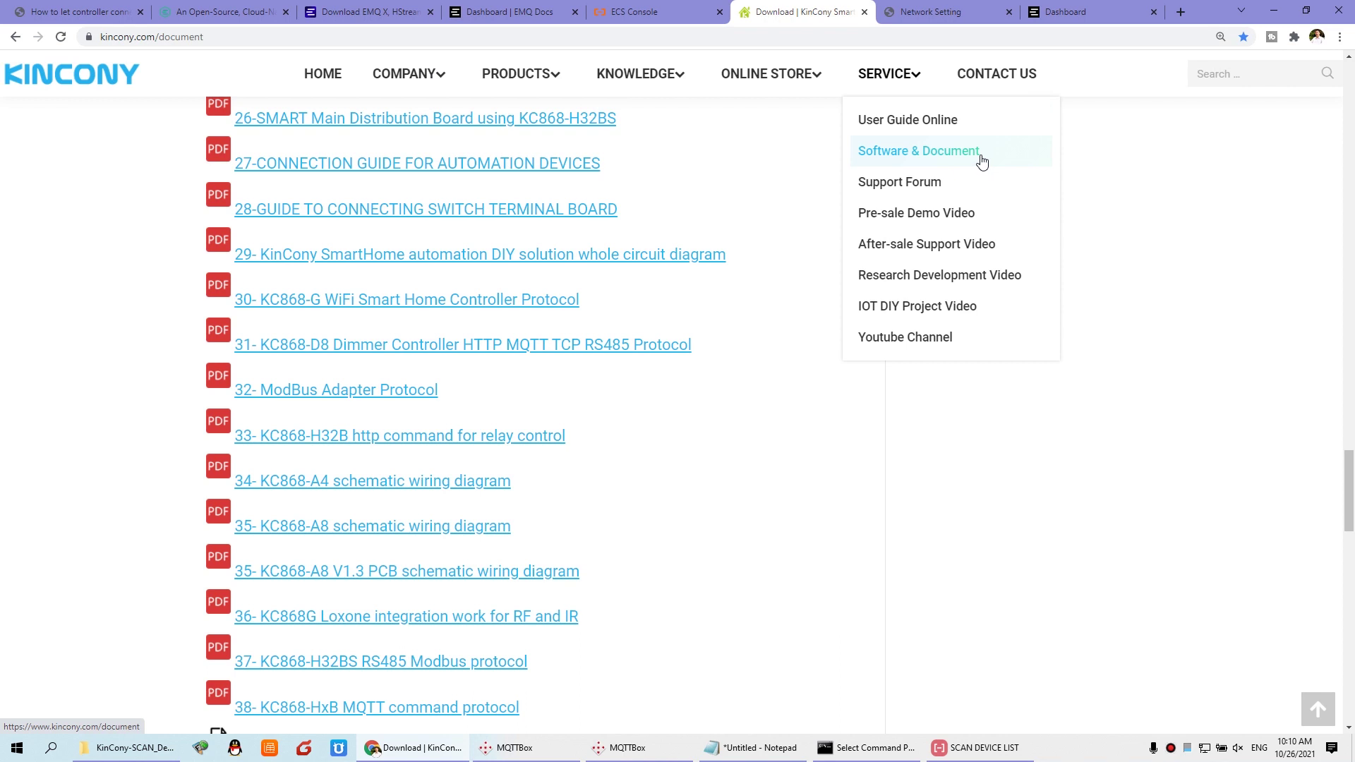
pyautogui.scroll(-2, 804, 554)
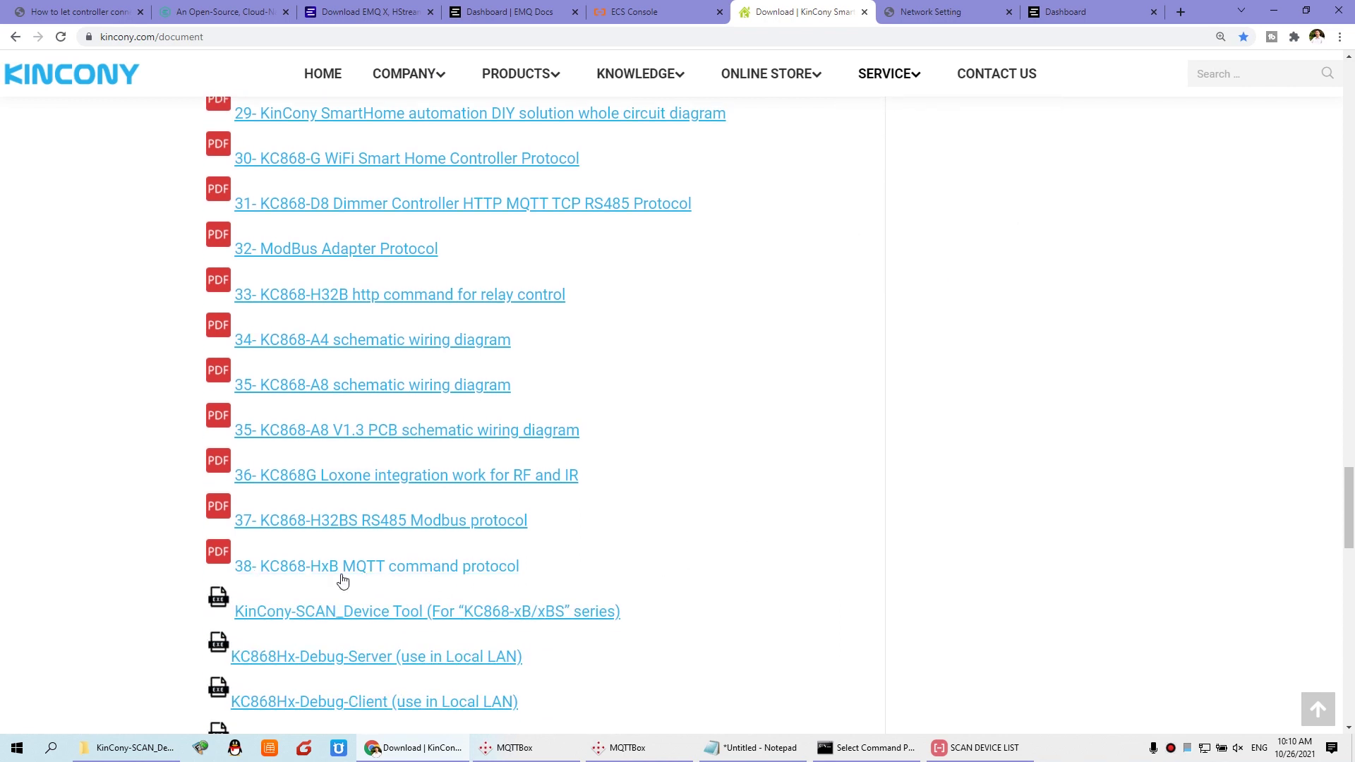
pyautogui.click(494, 573)
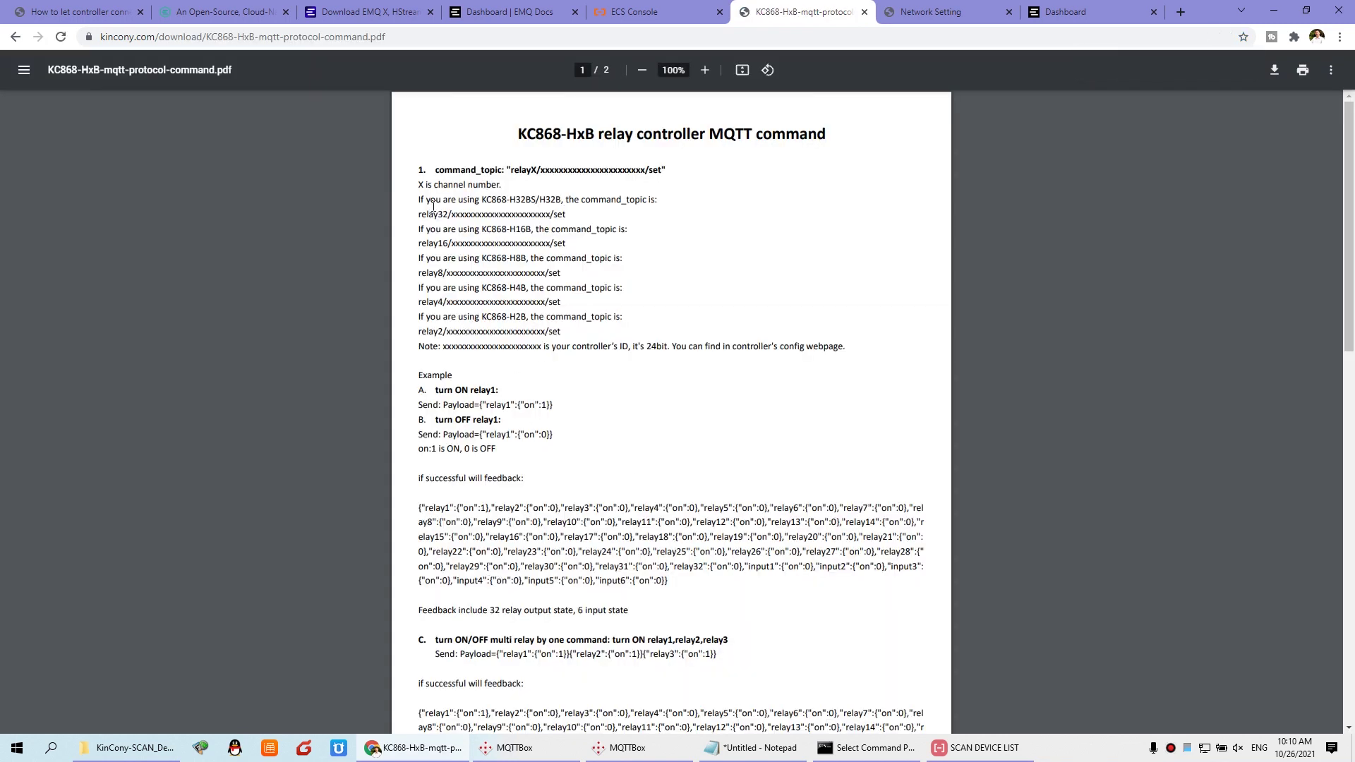
# Step: Scroll to section 2 and select the feedback state_topic format
pyautogui.scroll(5, 390, 186)
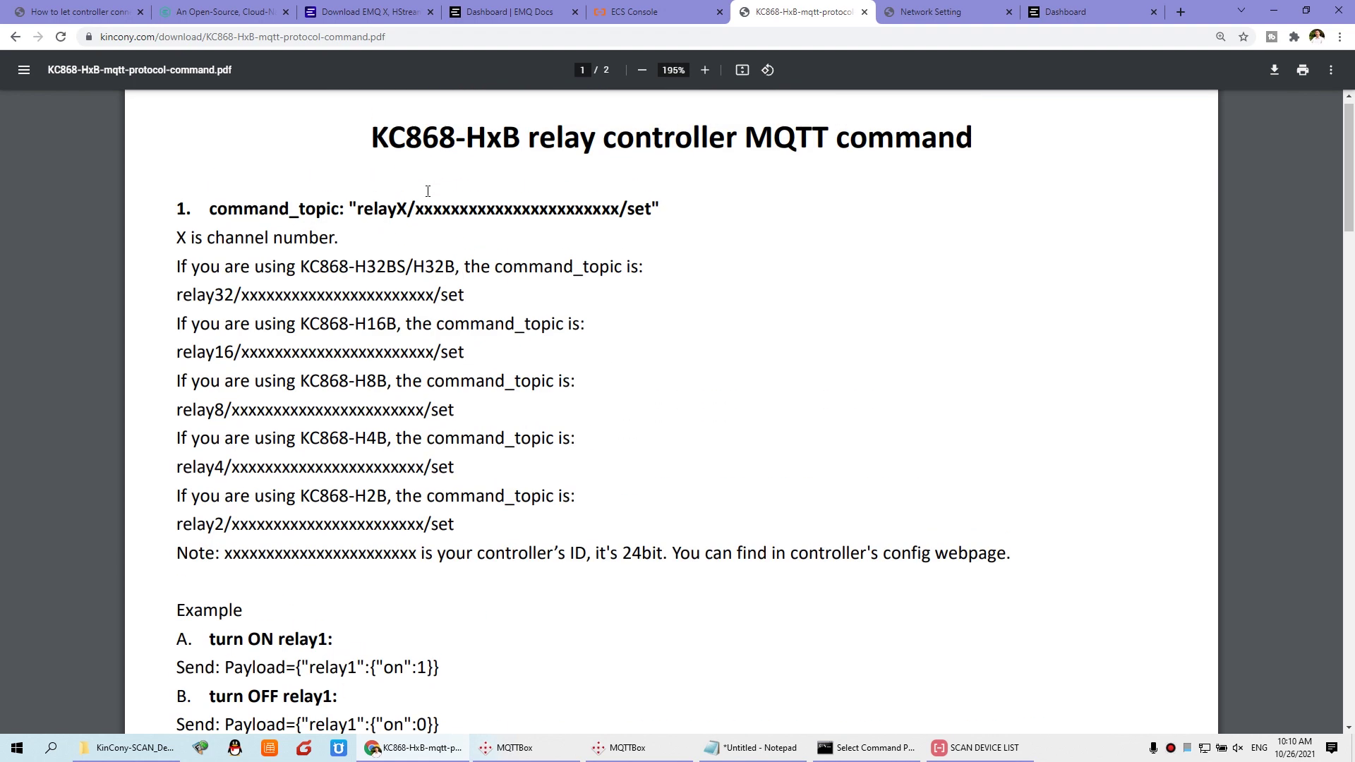
pyautogui.scroll(-5, 417, 296)
pyautogui.scroll(-4, 420, 319)
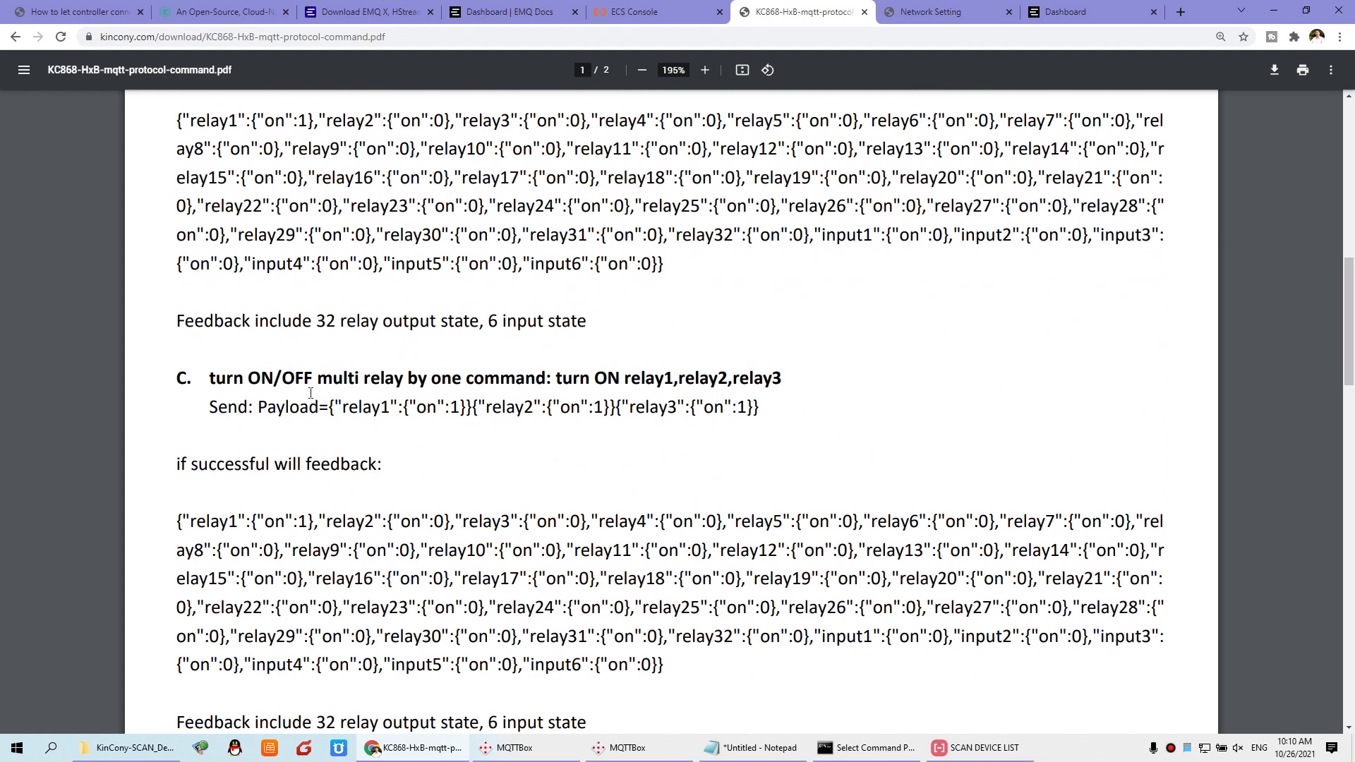
pyautogui.scroll(-3, 310, 393)
pyautogui.scroll(-5, 373, 386)
pyautogui.scroll(-5, 372, 386)
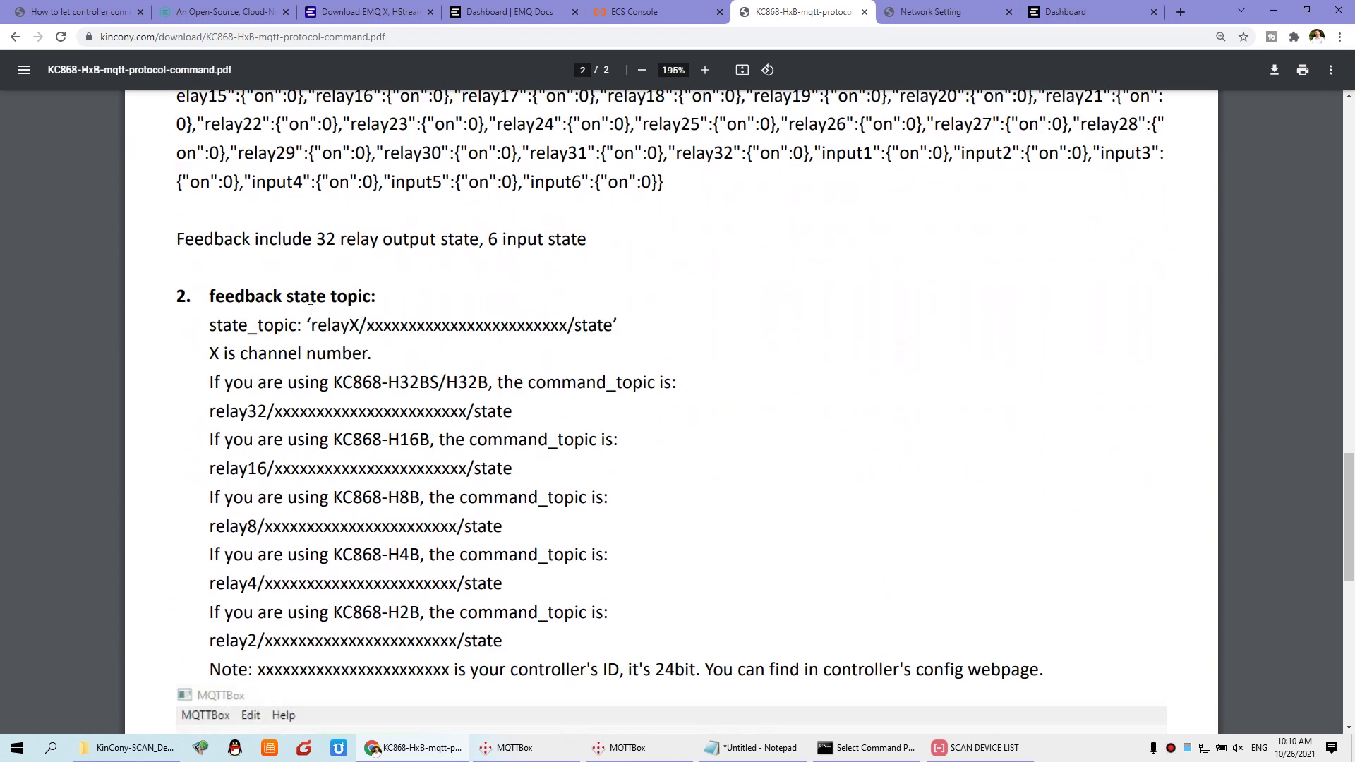
pyautogui.scroll(-1, 524, 320)
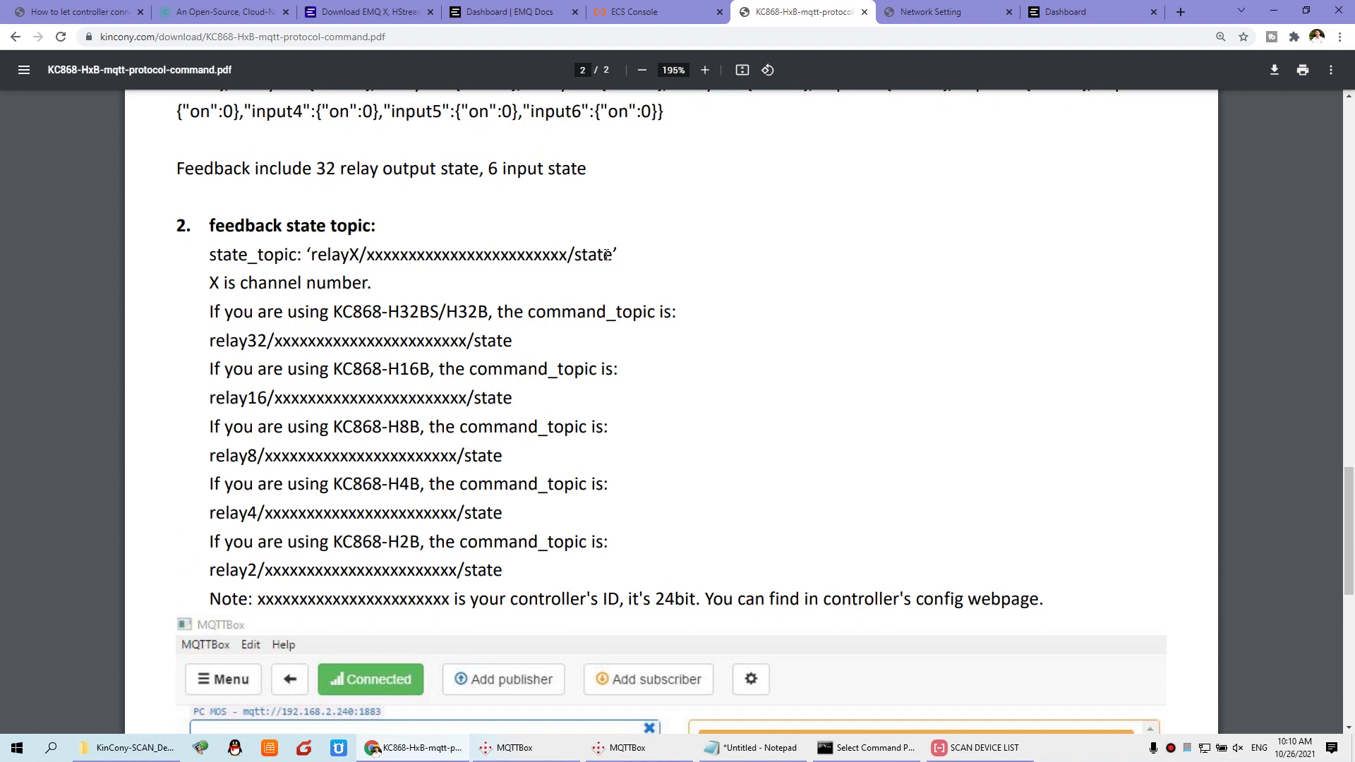
pyautogui.moveTo(613, 254); pyautogui.dragTo(310, 254)
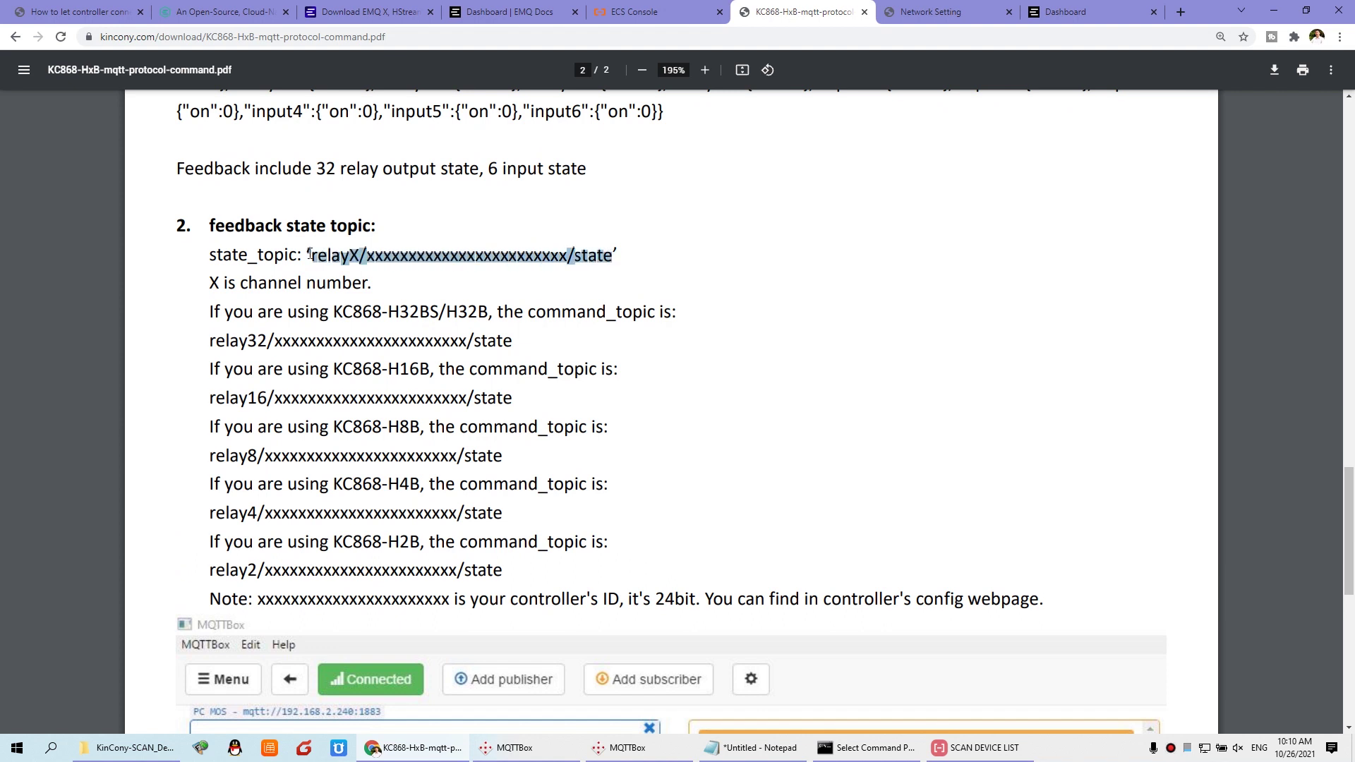
# Step: Paste the state topic into MQTTBox's subscribe field and change its prefix to relay32
pyautogui.click(626, 754)
pyautogui.click(553, 123)
pyautogui.write('‘relayX/xxxxxxxxxxxxxxxxxxxxxxxx/state')
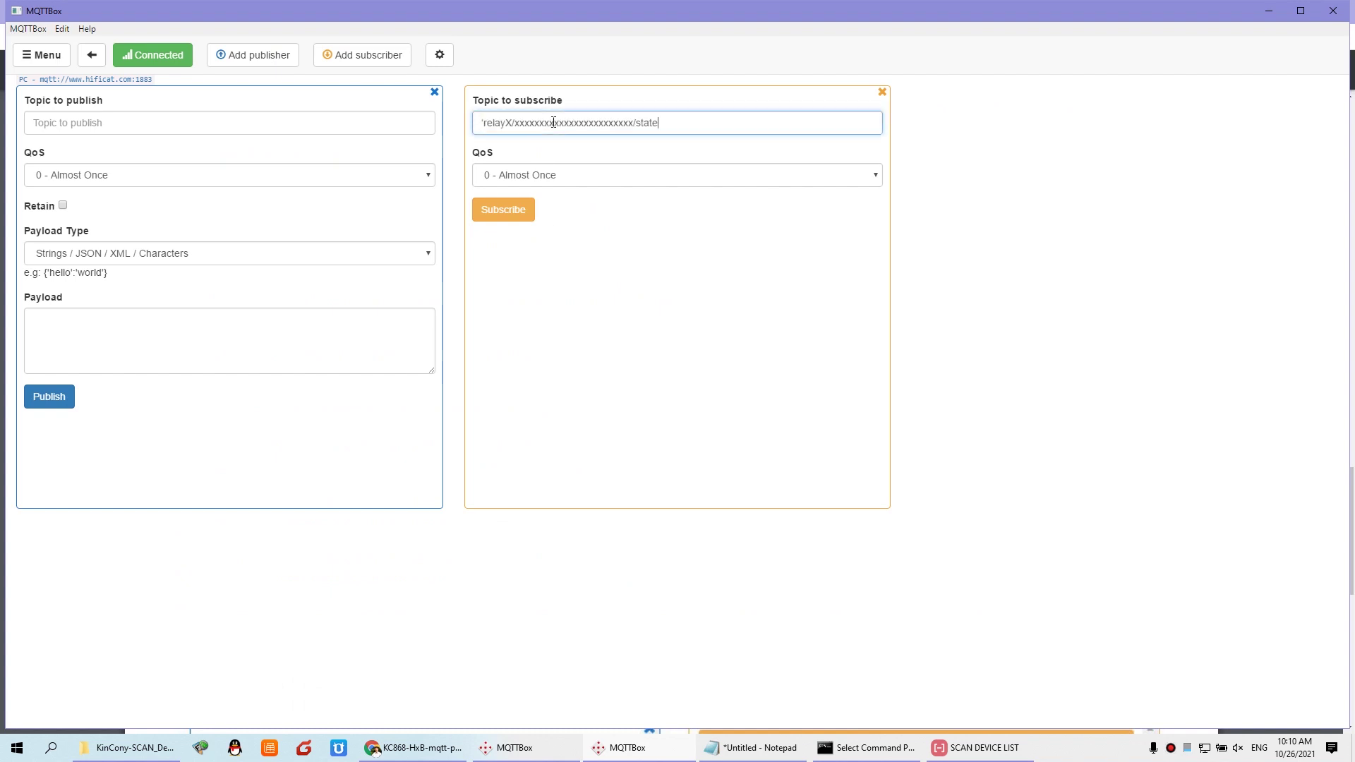
pyautogui.click(485, 121)
pyautogui.press('BackSpace')
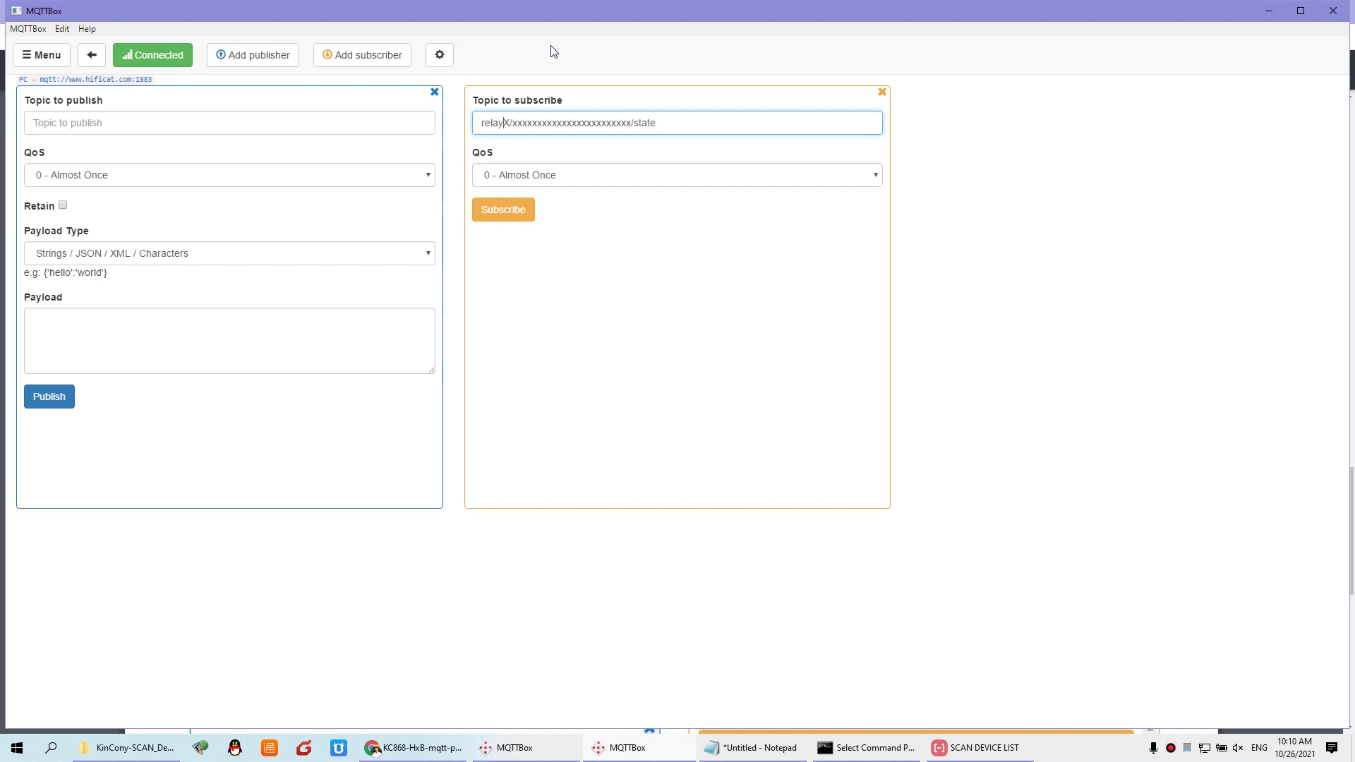
pyautogui.press('Delete')
pyautogui.write('32')
pyautogui.press('BackSpace')
pyautogui.write('6')
pyautogui.press('BackSpace')
pyautogui.press('BackSpace')
pyautogui.write('8')
pyautogui.press('BackSpace')
pyautogui.write('32')
# Step: Copy the controller's UID from the Network Setting page
pyautogui.moveTo(527, 124); pyautogui.dragTo(606, 122)
pyautogui.click(417, 747)
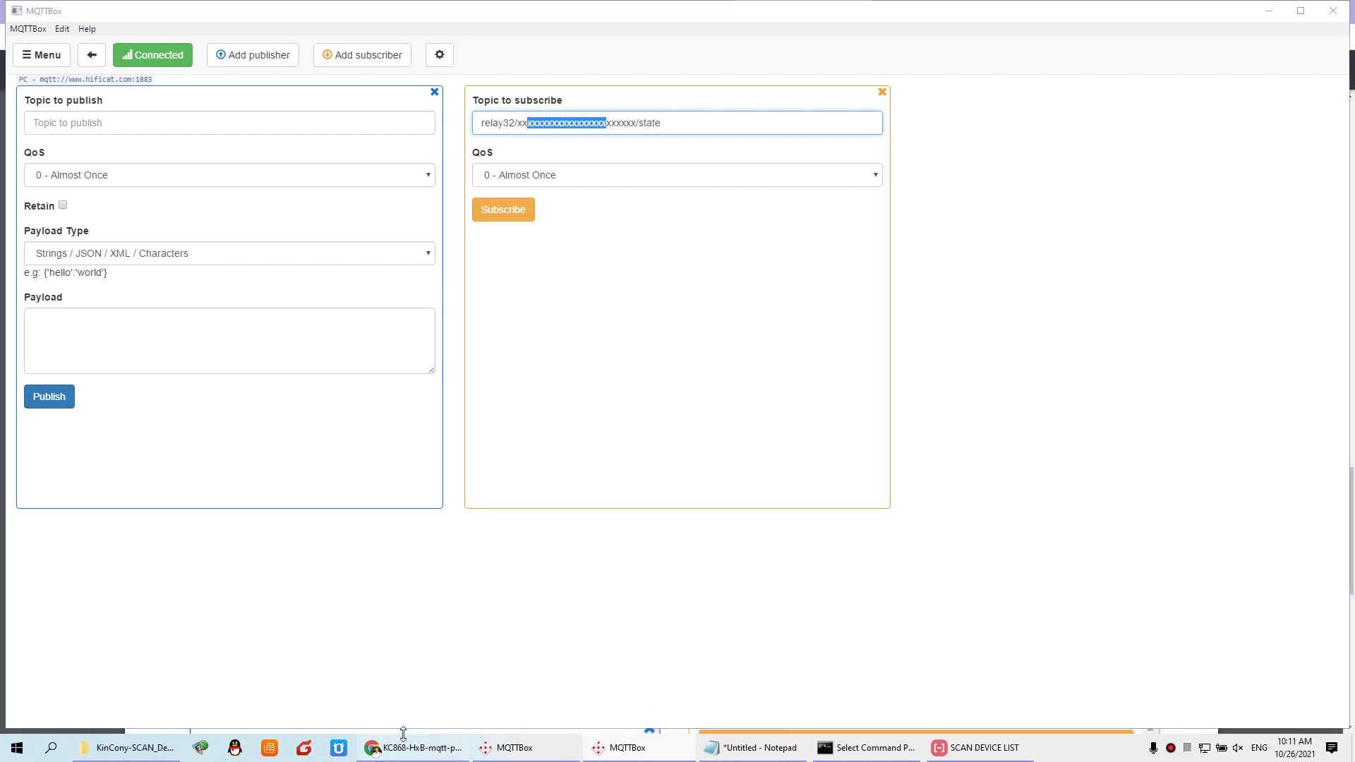
pyautogui.click(930, 12)
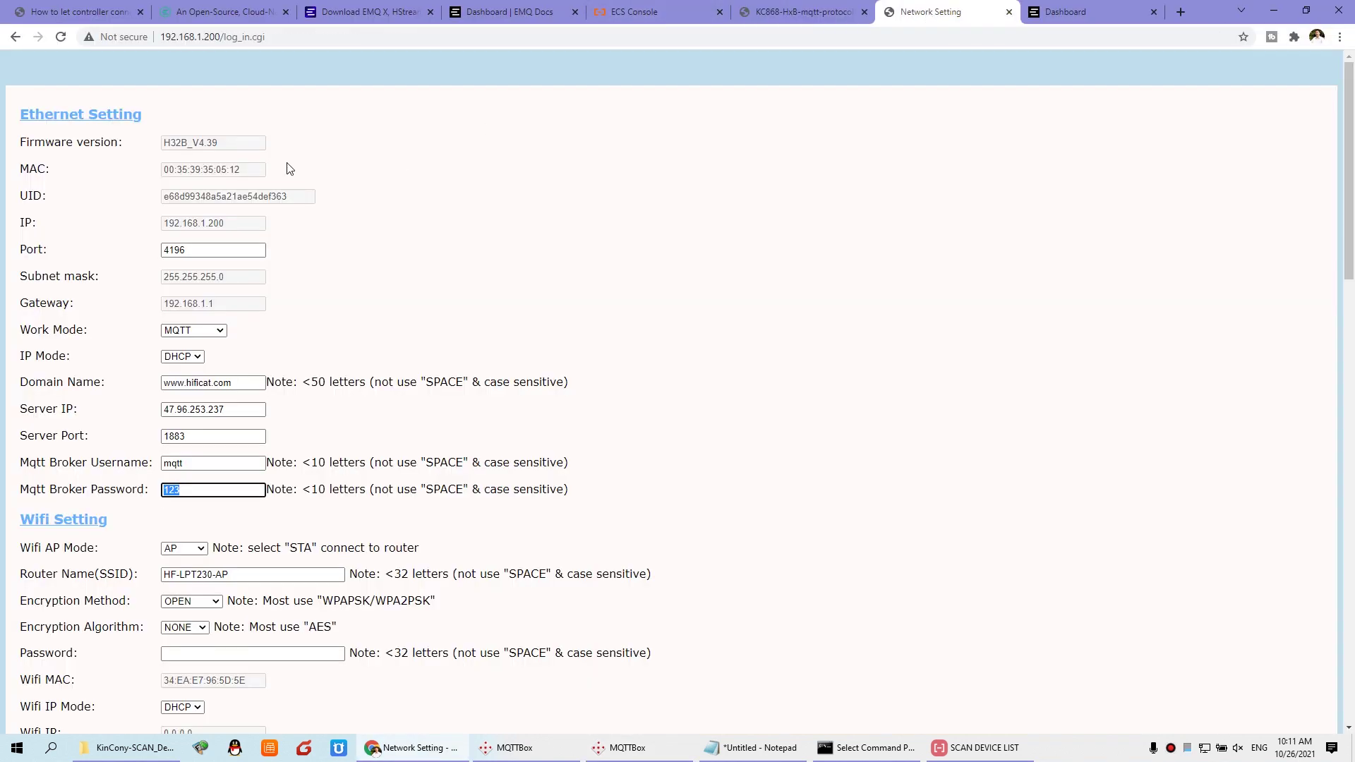
pyautogui.doubleClick(245, 197)
pyautogui.rightClick(245, 201)
pyautogui.click(280, 211)
pyautogui.rightClick(273, 196)
pyautogui.click(293, 210)
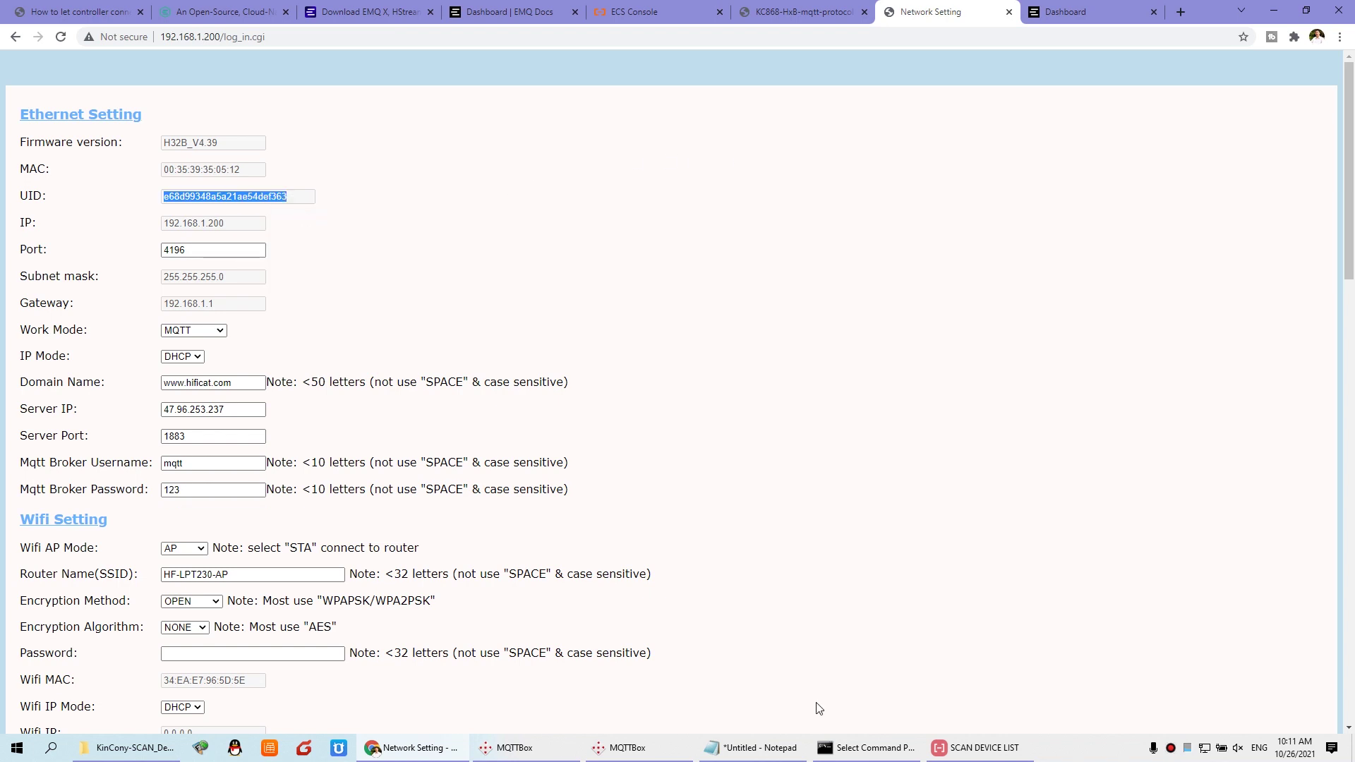
# Step: Replace the x placeholder with the UID and subscribe to relay32/<UID>/state
pyautogui.click(649, 753)
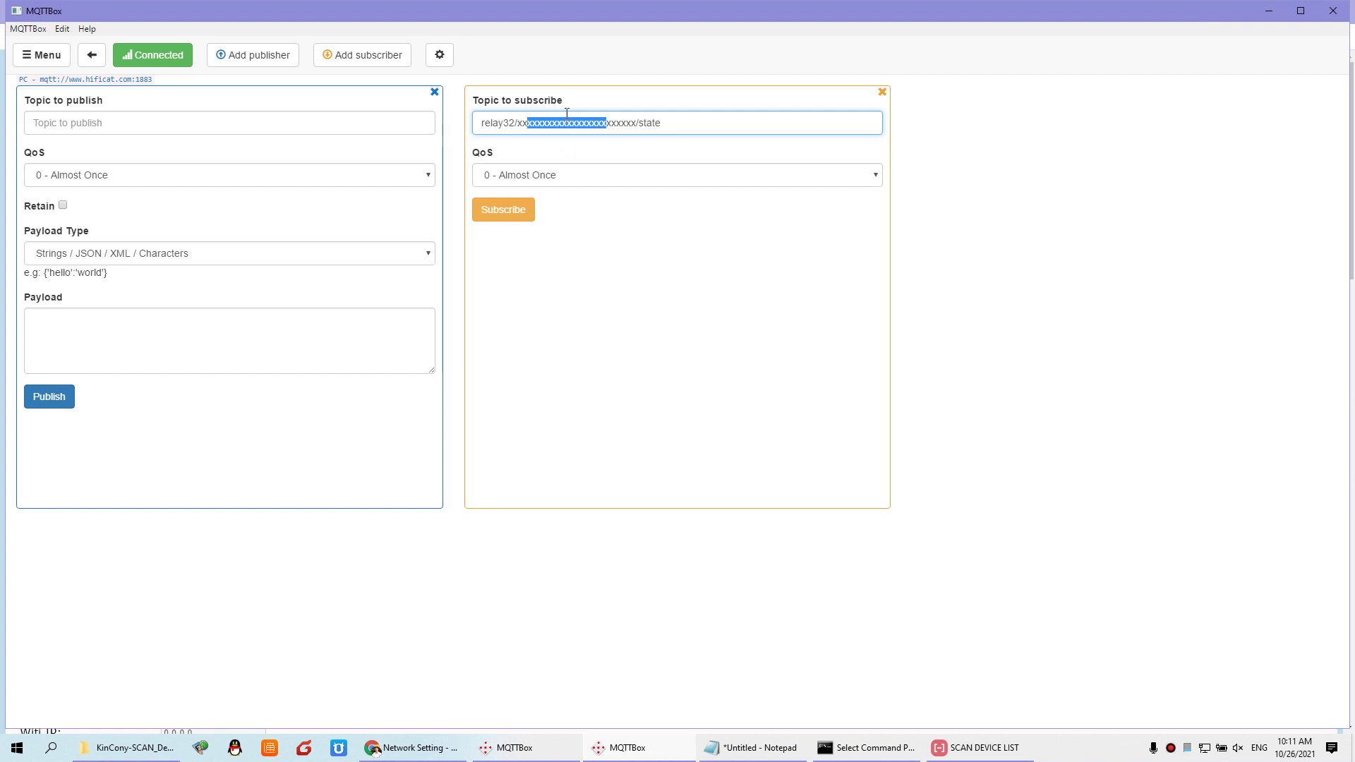
pyautogui.doubleClick(571, 125)
pyautogui.hotkey('ctrl', 'v')
pyautogui.click(512, 214)
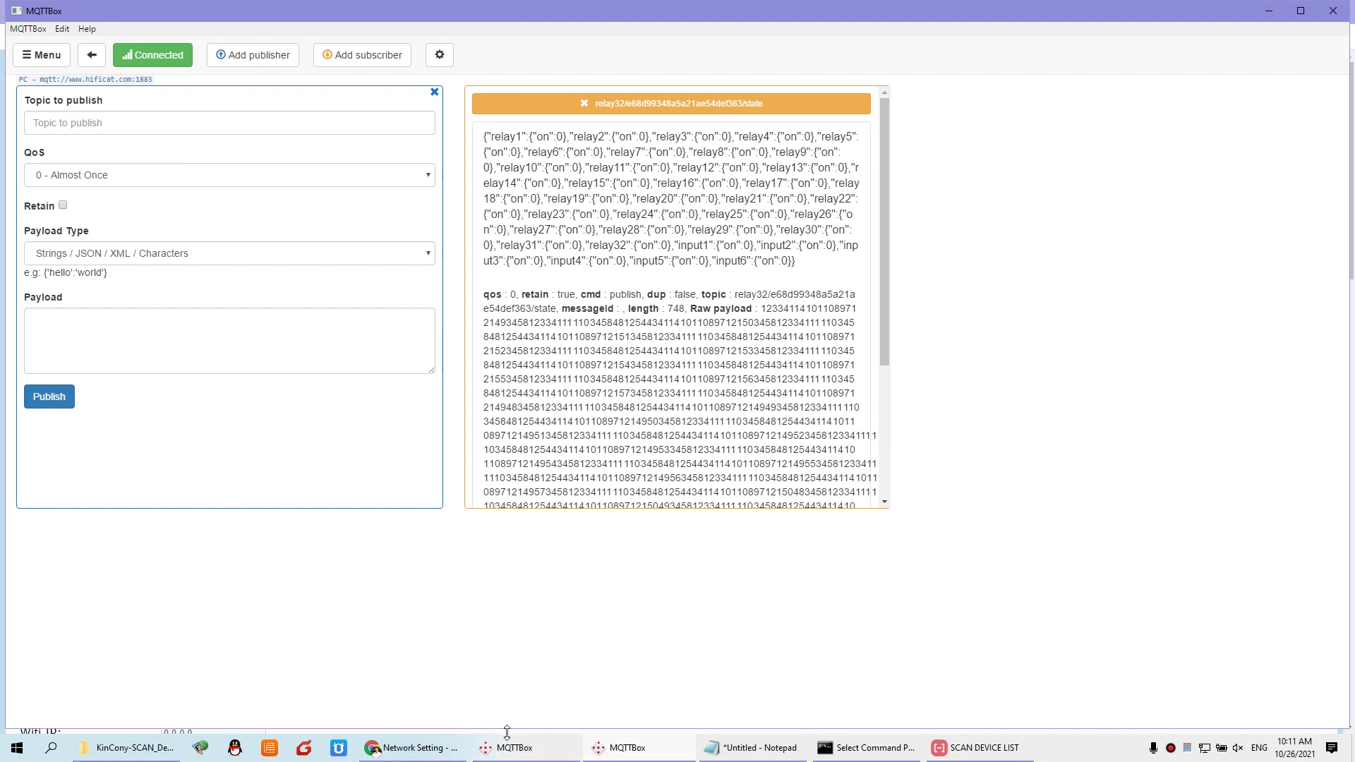
pyautogui.click(415, 748)
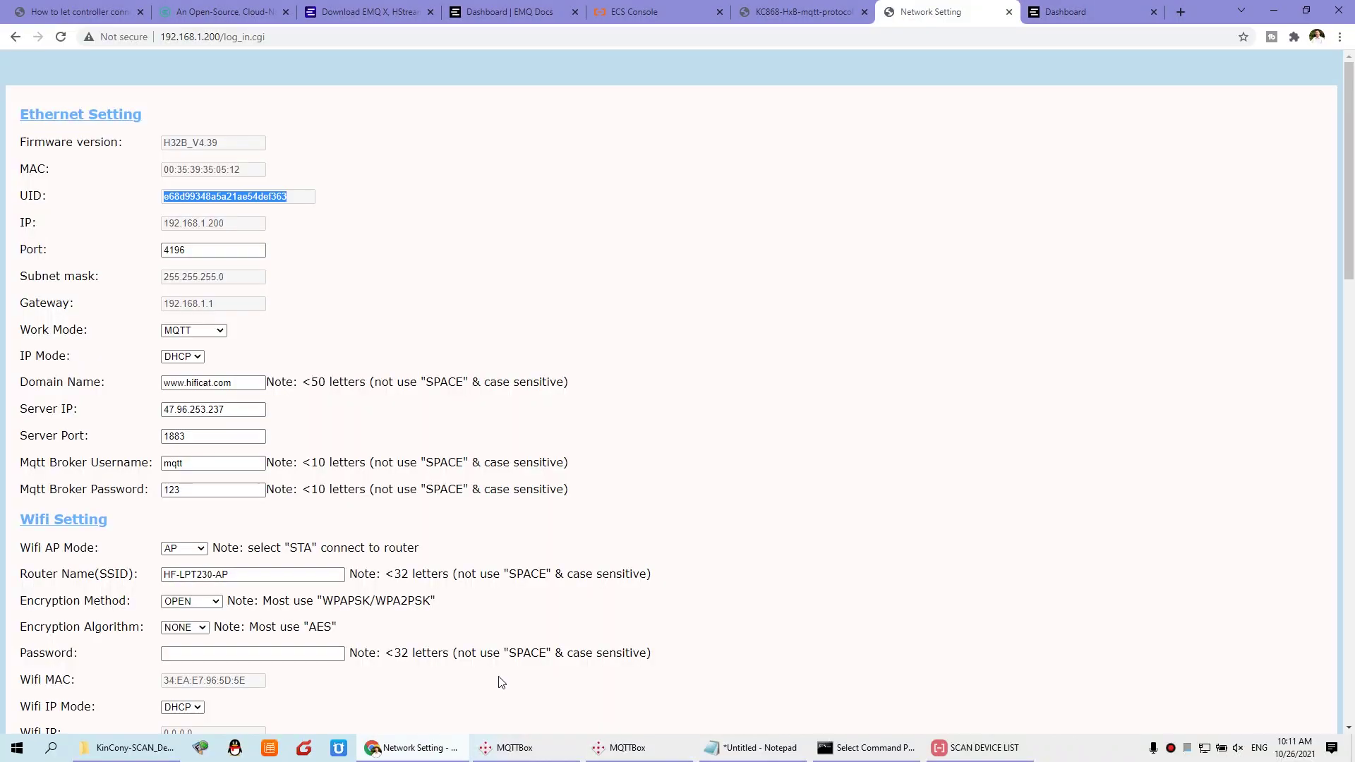
# Step: Copy the command_topic pattern from the MQTT protocol PDF
pyautogui.click(799, 14)
pyautogui.scroll(15, 429, 336)
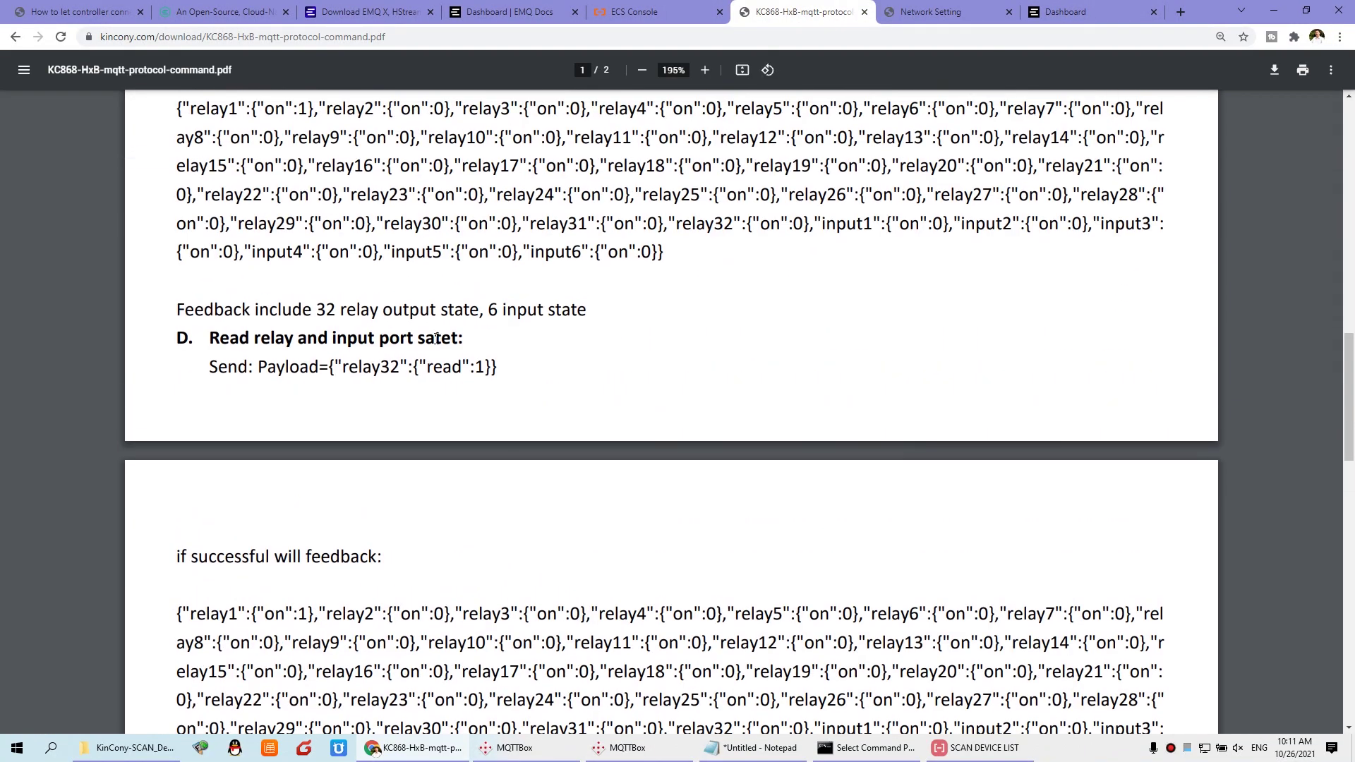
pyautogui.scroll(7, 436, 339)
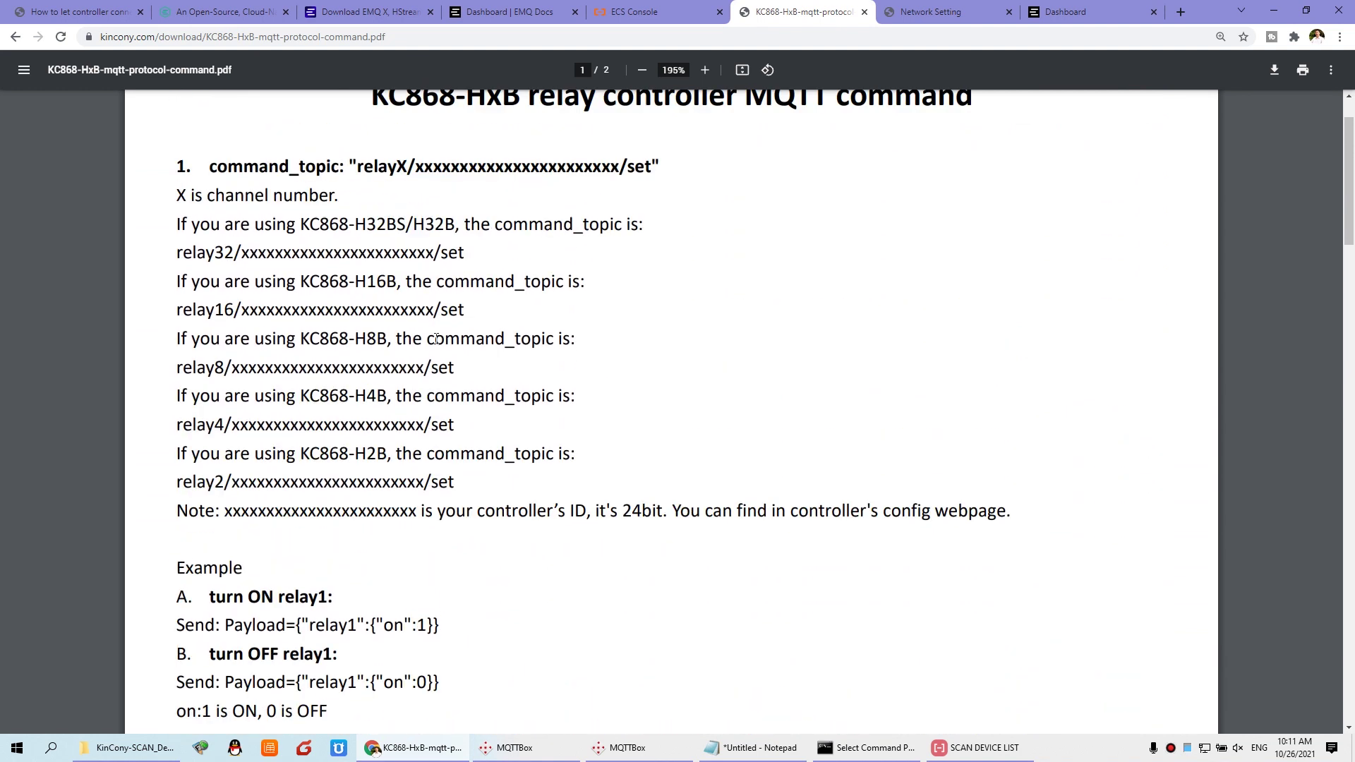
pyautogui.moveTo(358, 233); pyautogui.dragTo(650, 236)
pyautogui.rightClick(645, 243)
pyautogui.click(654, 248)
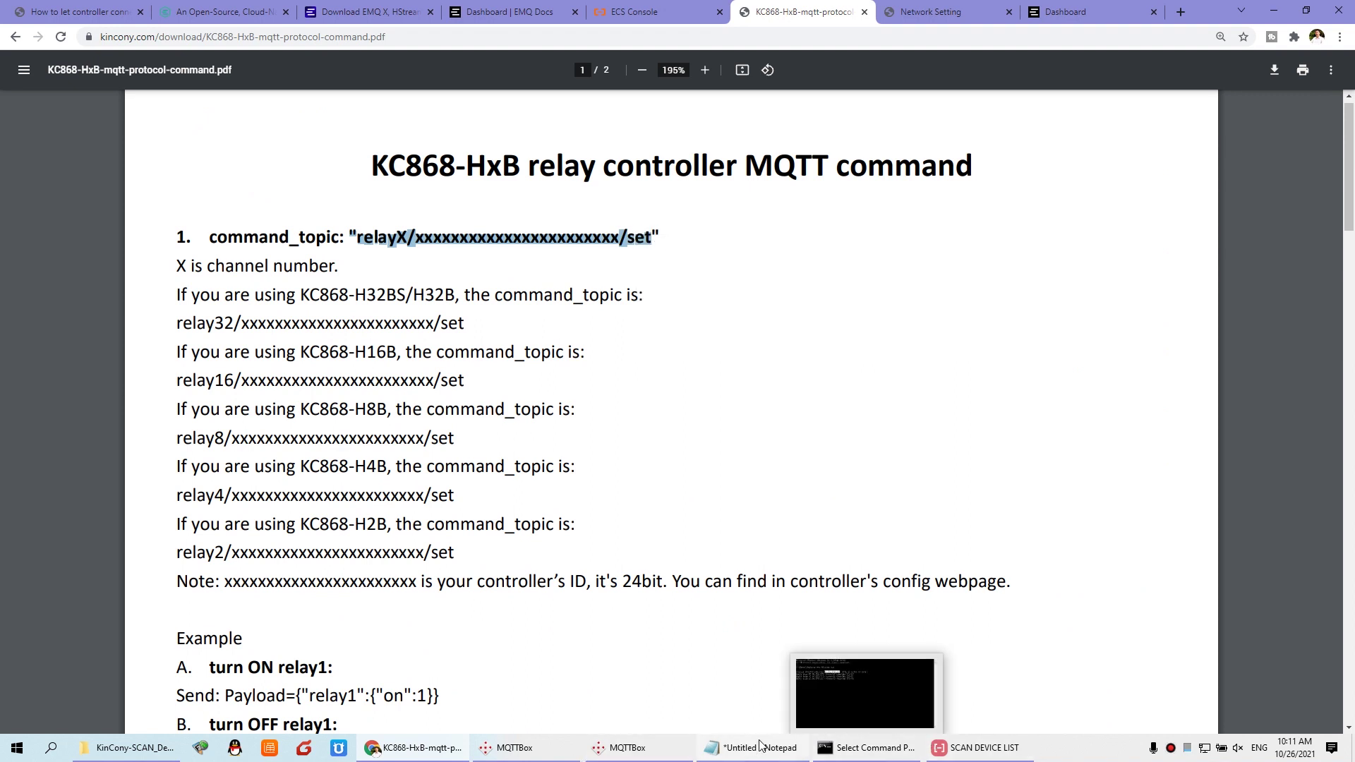
# Step: Paste the pattern into MQTTBox's topic to publish, replacing X with 32 and removing the stray quote
pyautogui.click(643, 722)
pyautogui.click(109, 123)
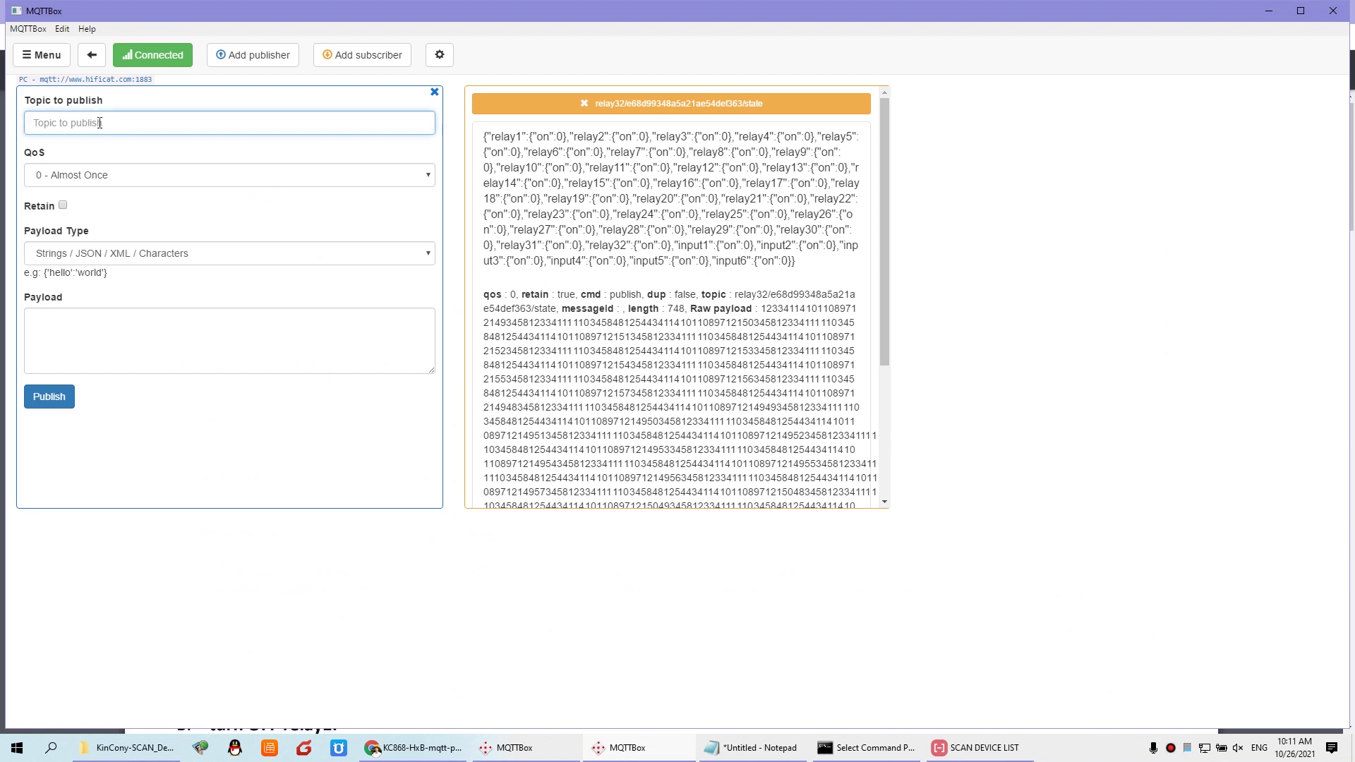
pyautogui.hotkey('ctrl', 'v')
pyautogui.click(62, 122)
pyautogui.press('Delete')
pyautogui.write('32')
pyautogui.press('Home')
pyautogui.press('Delete')
# Step: Copy the controller UID from the network settings page and paste it over the topic's placeholder ID
pyautogui.click(415, 747)
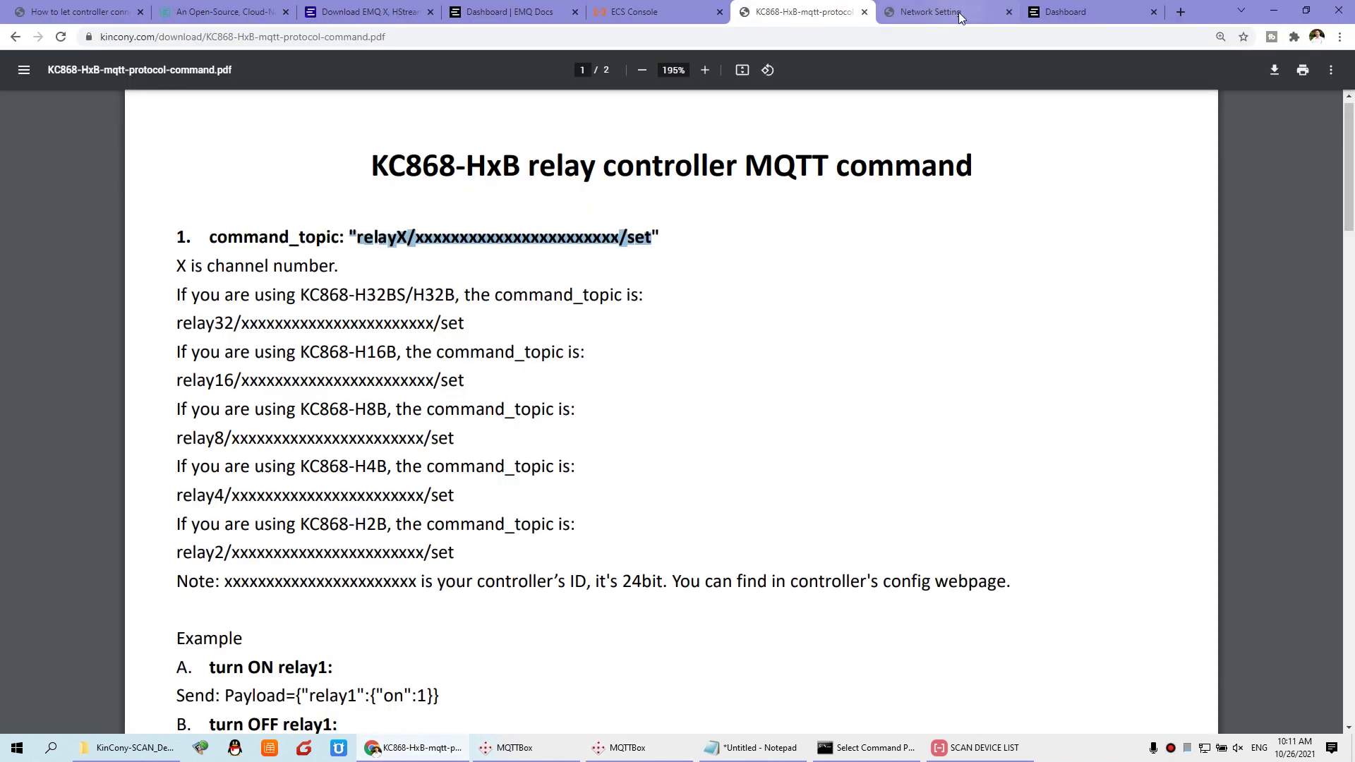
pyautogui.click(932, 12)
pyautogui.rightClick(210, 196)
pyautogui.click(233, 210)
pyautogui.click(661, 750)
pyautogui.doubleClick(134, 123)
pyautogui.hotkey('ctrl', 'v')
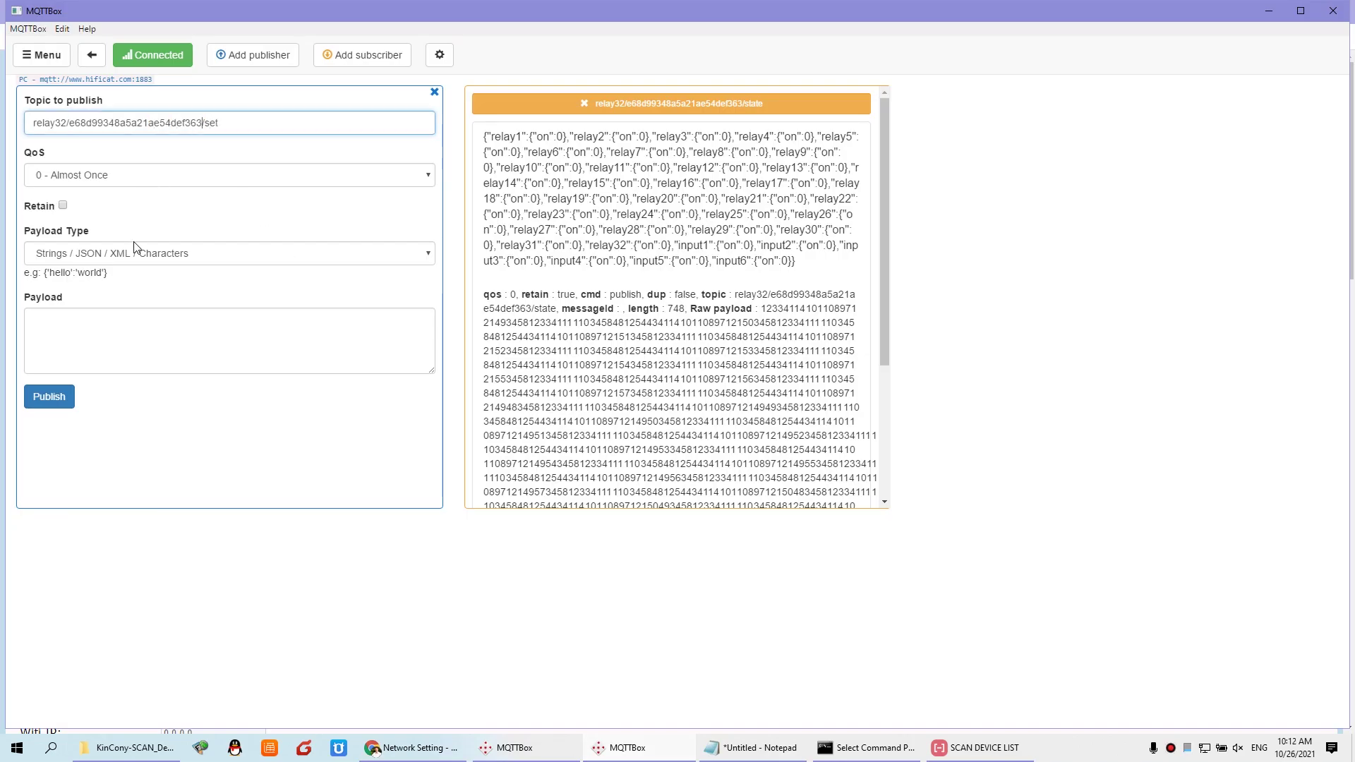
# Step: Publish the PDF's {"relay1":{"on":1}} payload as Strings/JSON to switch relay 1 on
pyautogui.click(127, 258)
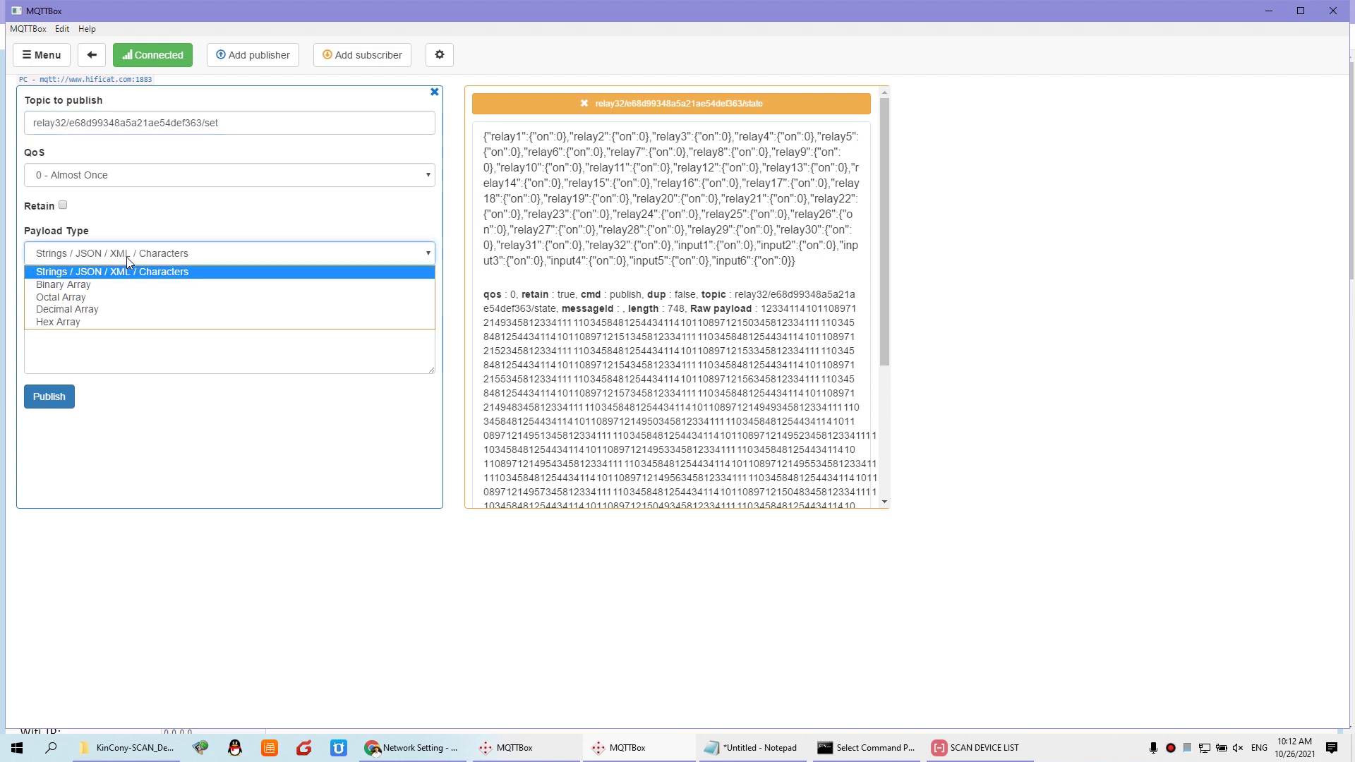
pyautogui.click(127, 258)
pyautogui.click(83, 320)
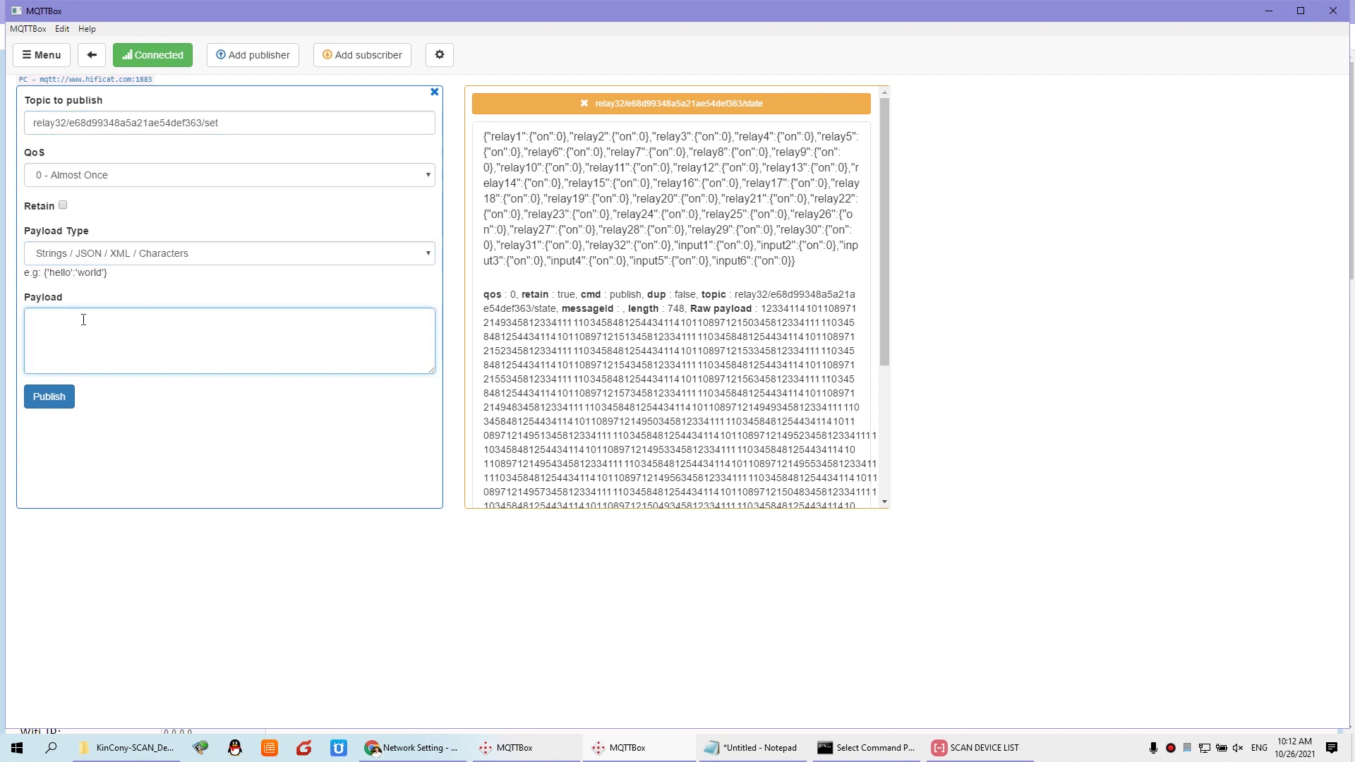
pyautogui.click(445, 751)
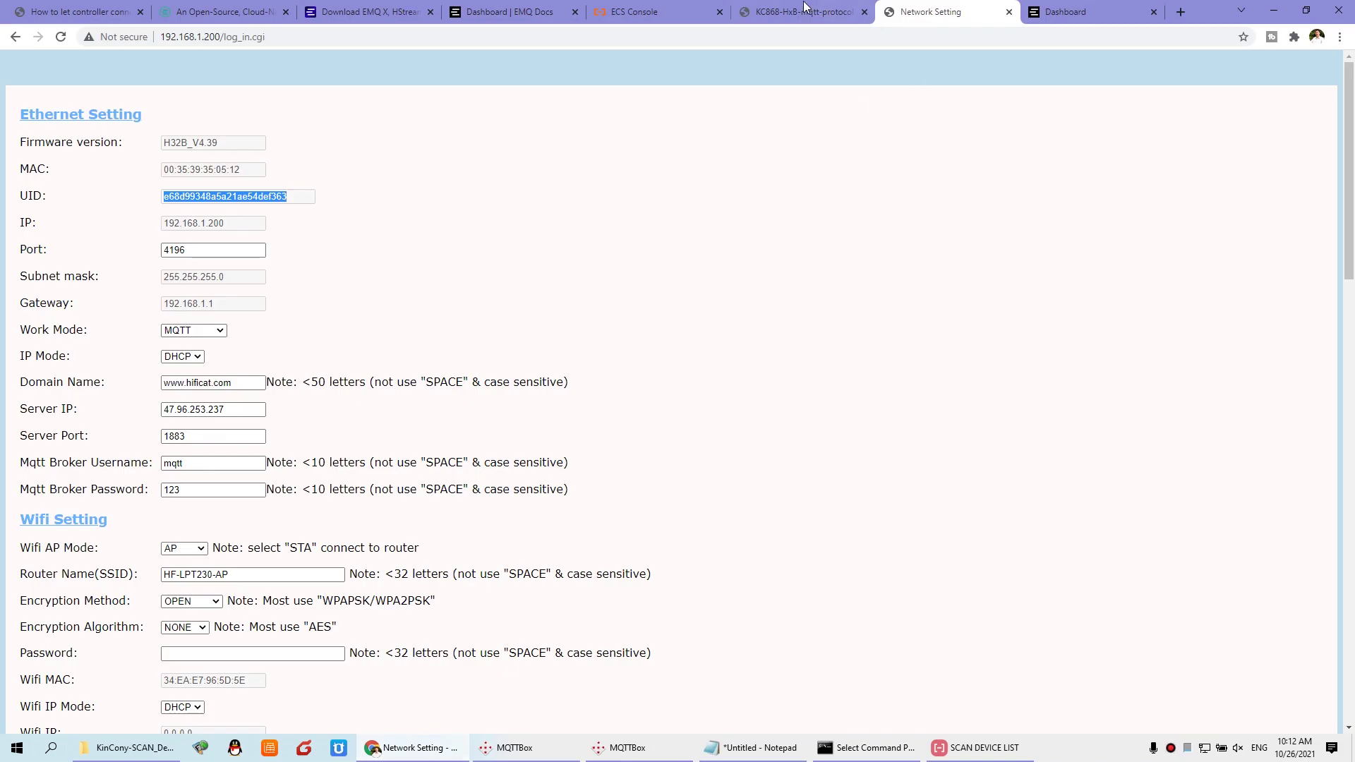
pyautogui.click(776, 12)
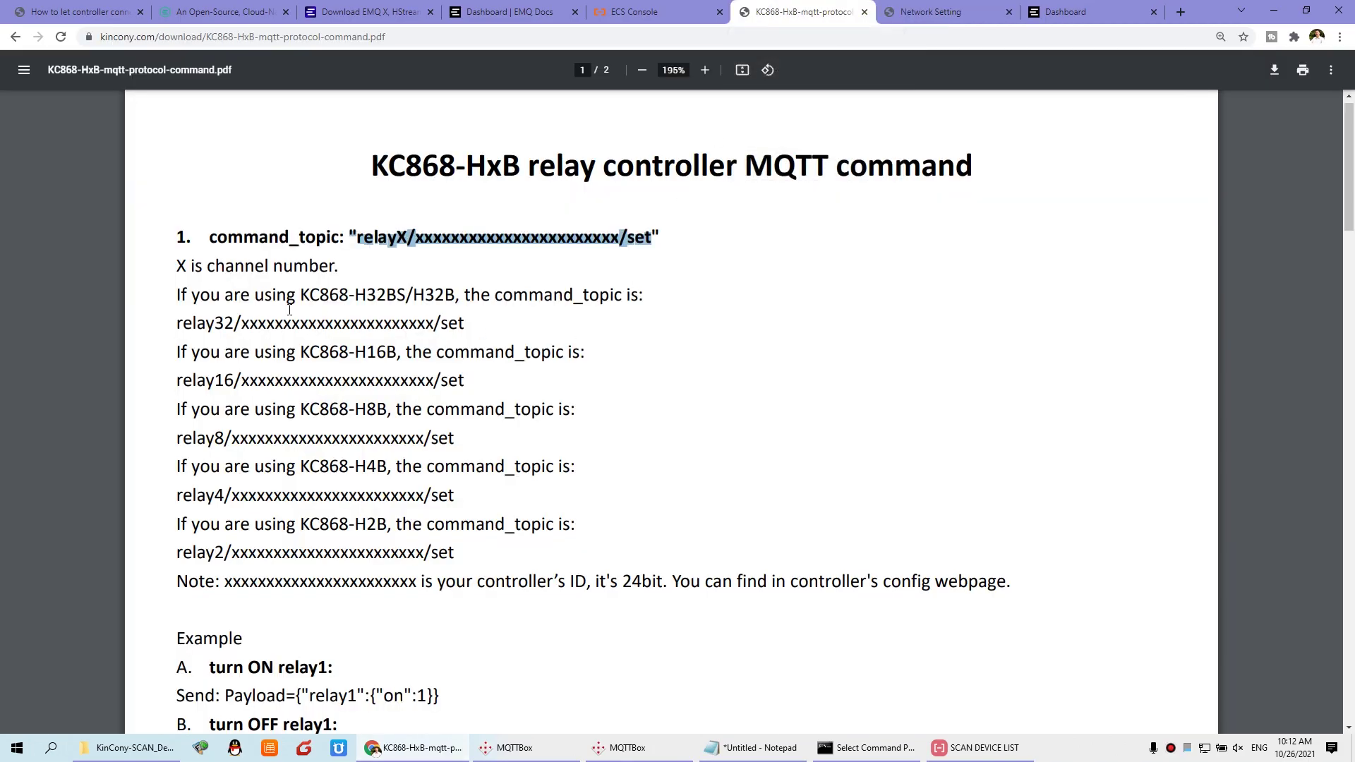
pyautogui.scroll(-2, 315, 559)
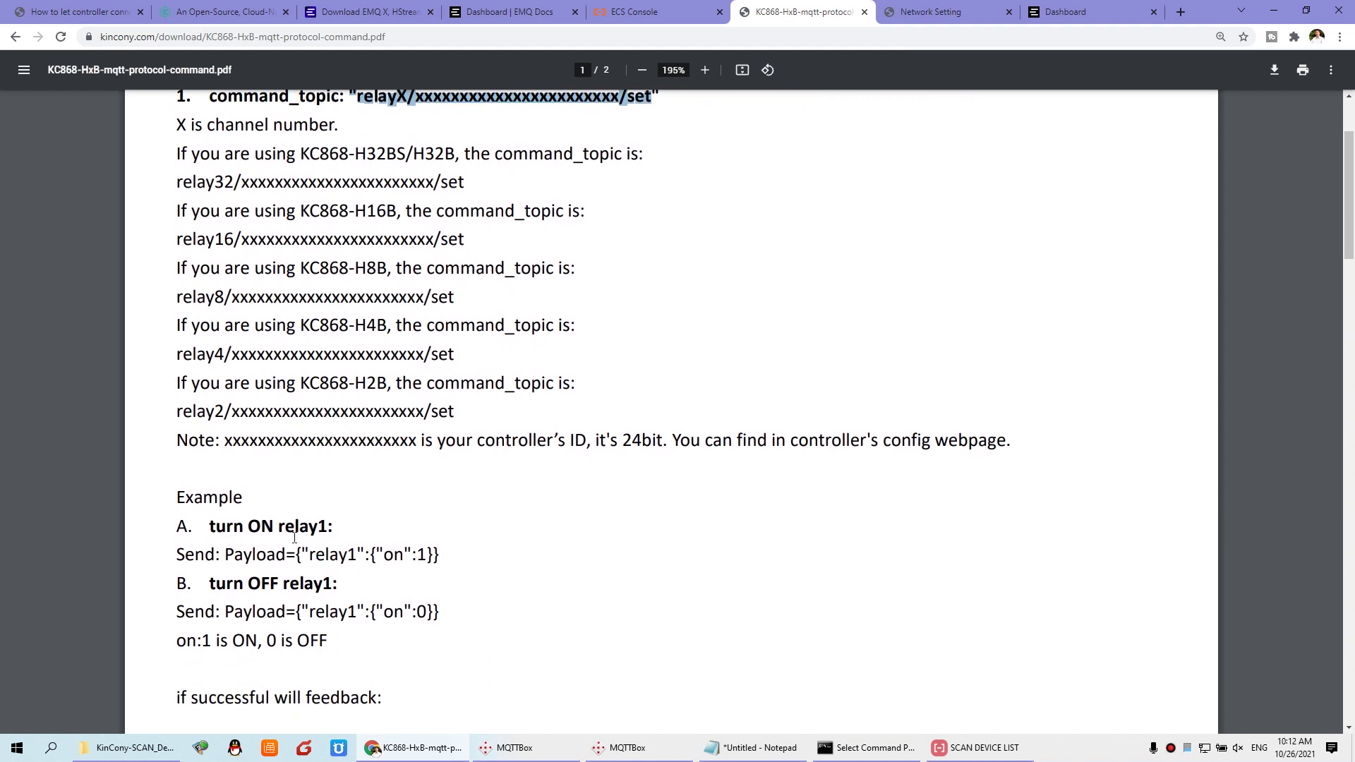
pyautogui.moveTo(295, 554); pyautogui.dragTo(442, 553)
pyautogui.hotkey('ctrl', 'c')
pyautogui.hotkey('alt', 'Tab')
pyautogui.click(132, 334)
pyautogui.hotkey('ctrl', 'v')
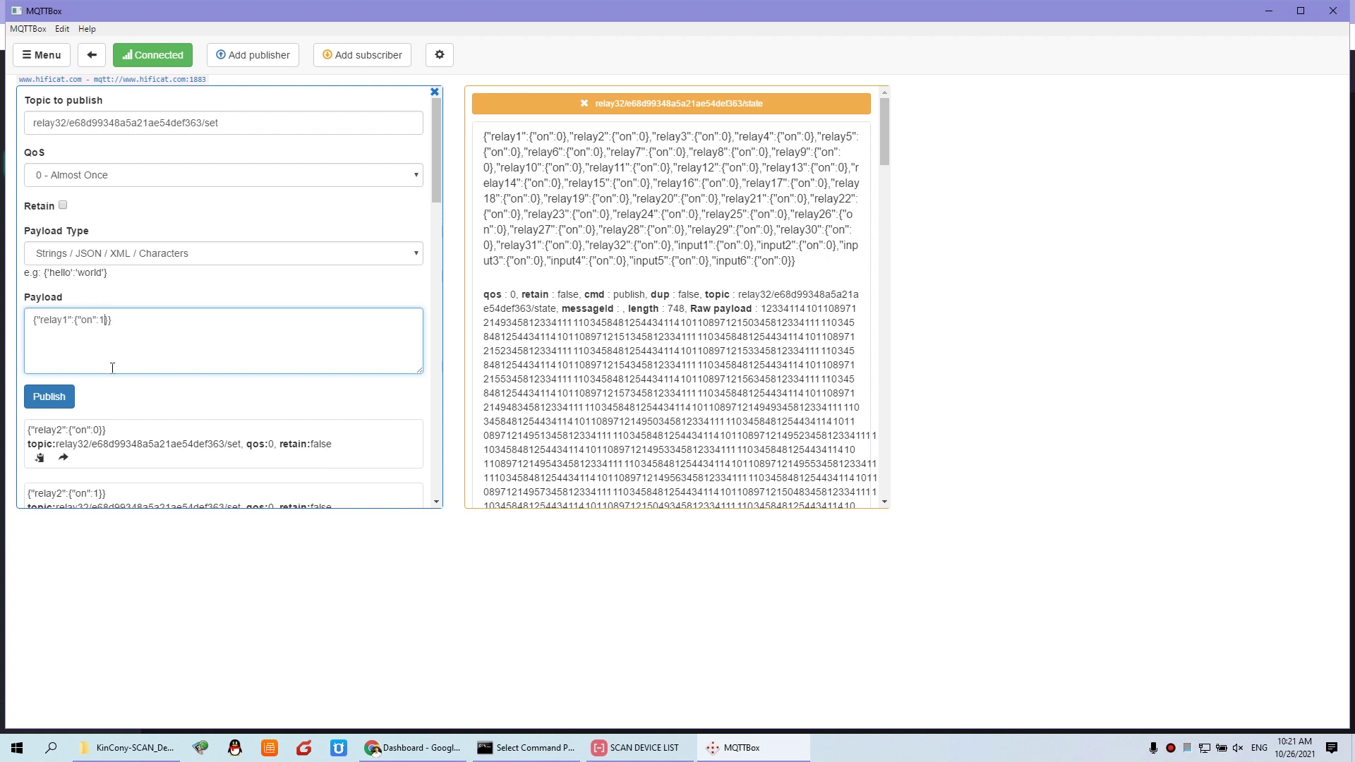
pyautogui.click(59, 403)
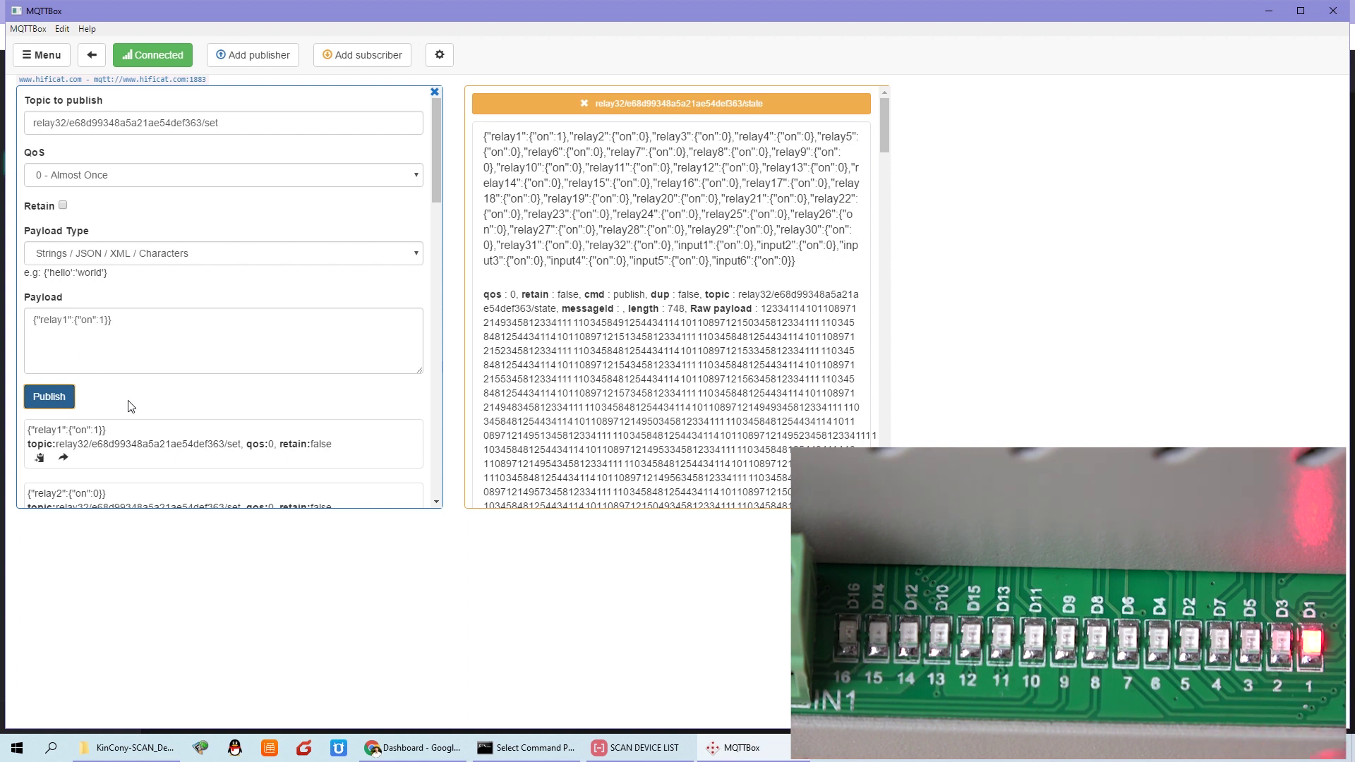
# Step: Change the payload to {"relay1":{"on":0}} and publish it to switch relay 1 off
pyautogui.click(102, 322)
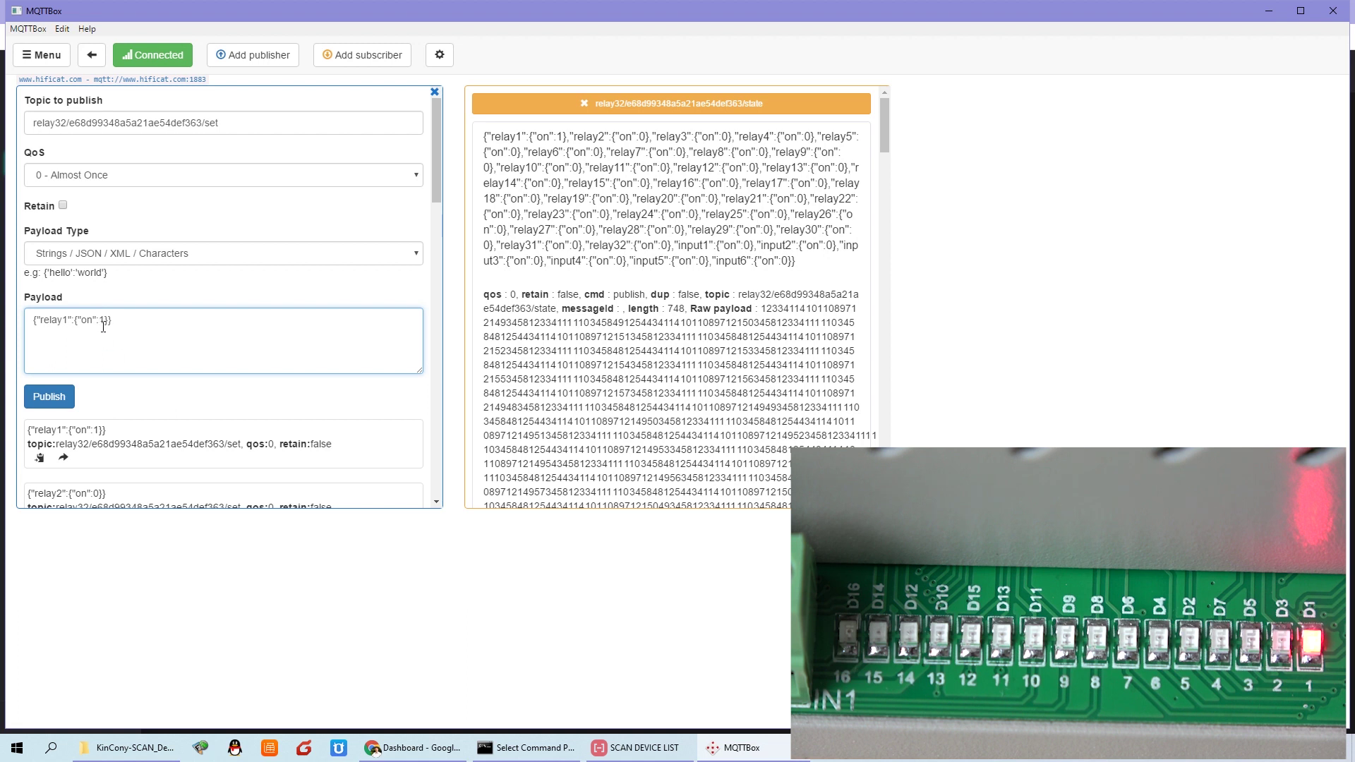
pyautogui.press('Delete')
pyautogui.write('0')
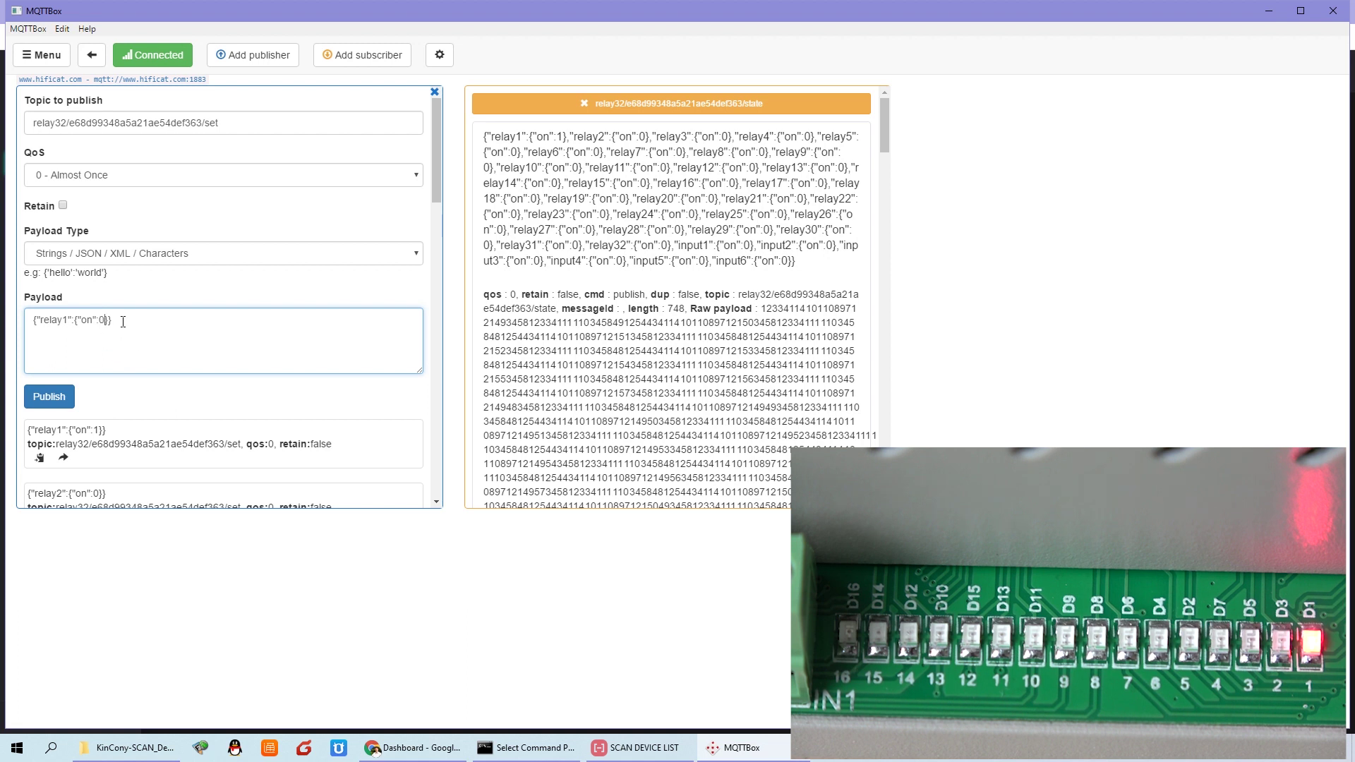
pyautogui.click(48, 397)
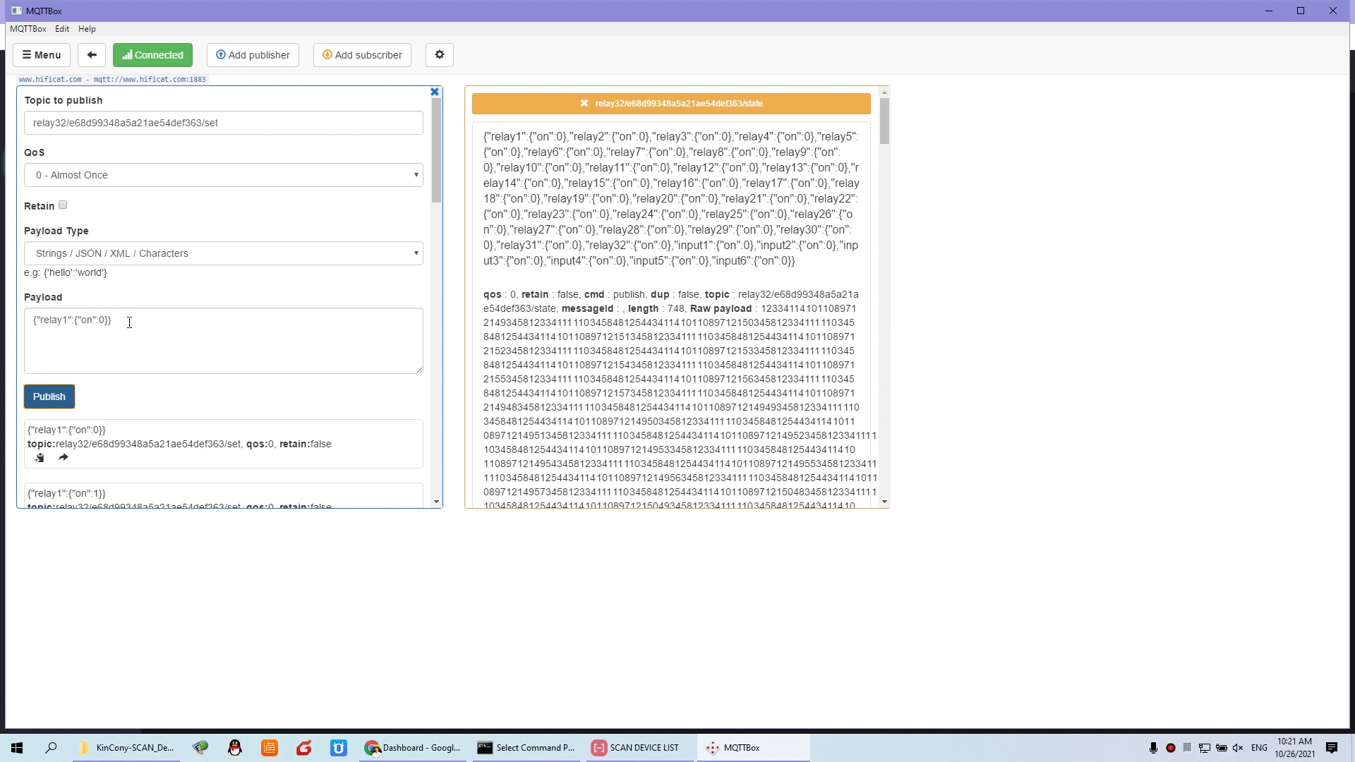
pyautogui.click(129, 323)
pyautogui.hotkey('ctrl', 'a')
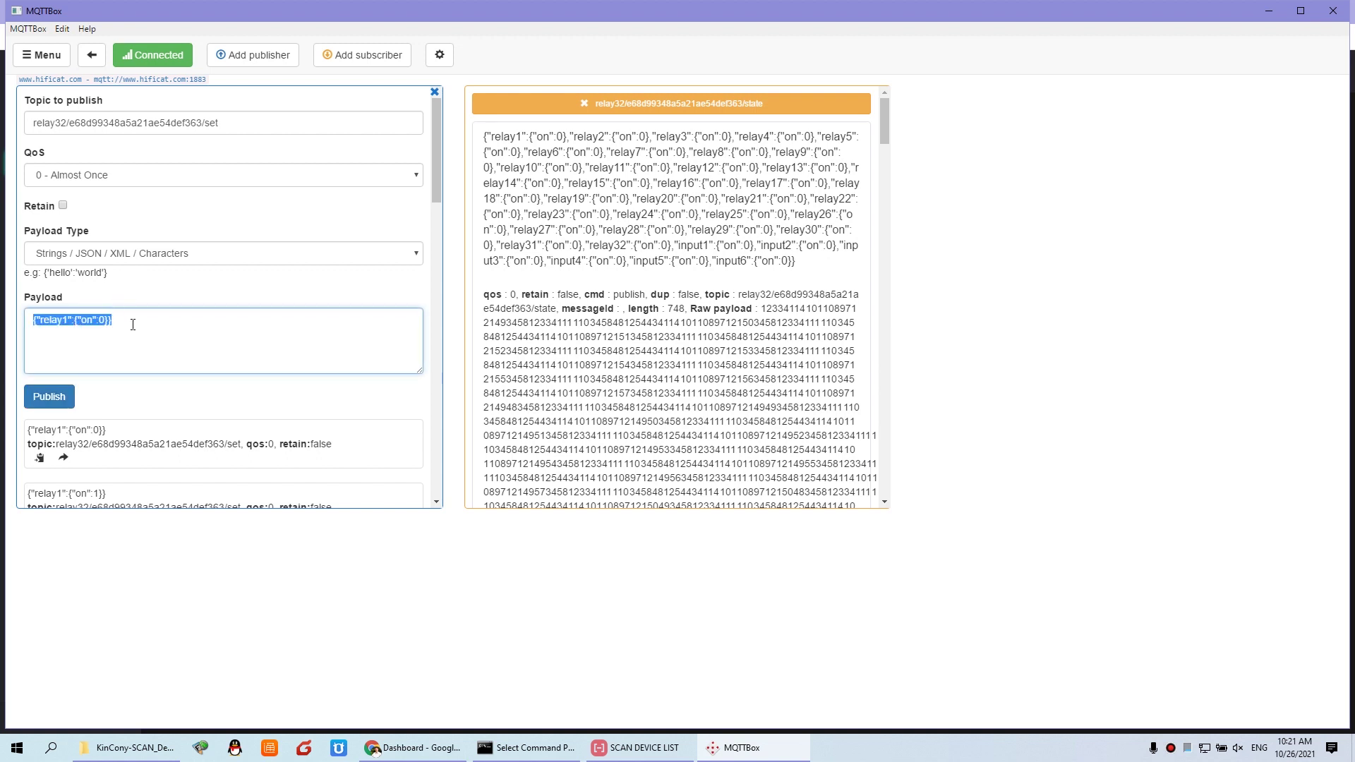
pyautogui.click(413, 748)
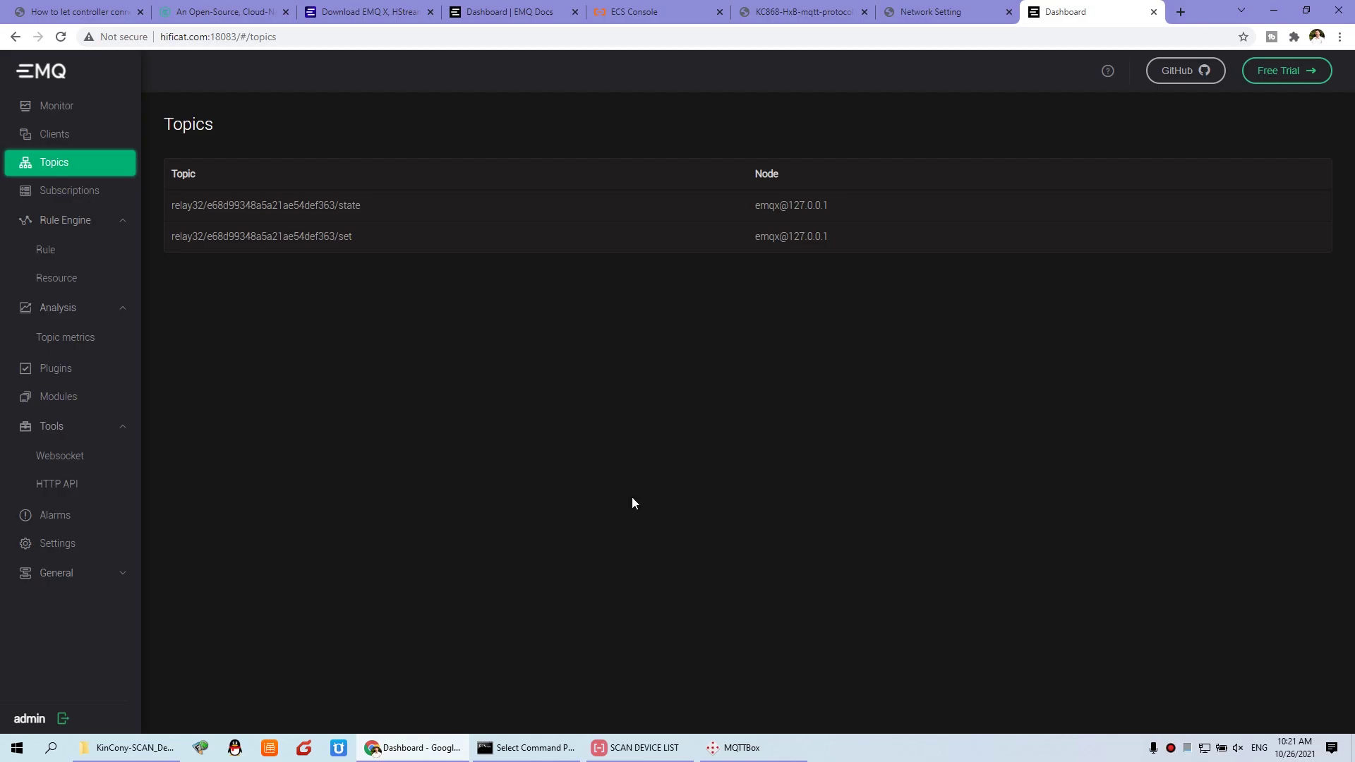
# Step: Scroll the protocol PDF to section C's multi-relay example, then return to MQTTBox's payload
pyautogui.click(945, 15)
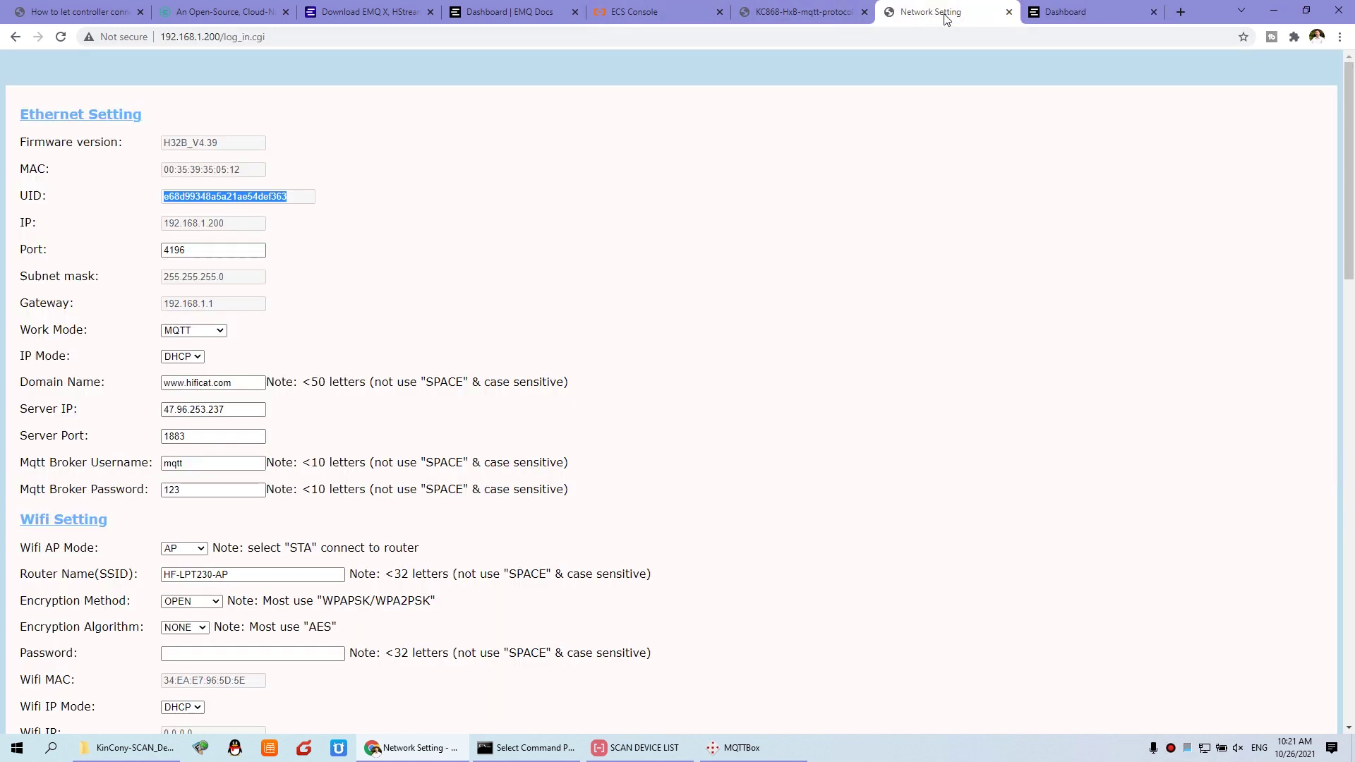
pyautogui.click(807, 16)
pyautogui.click(491, 515)
pyautogui.scroll(3, 497, 513)
pyautogui.scroll(-10, 497, 513)
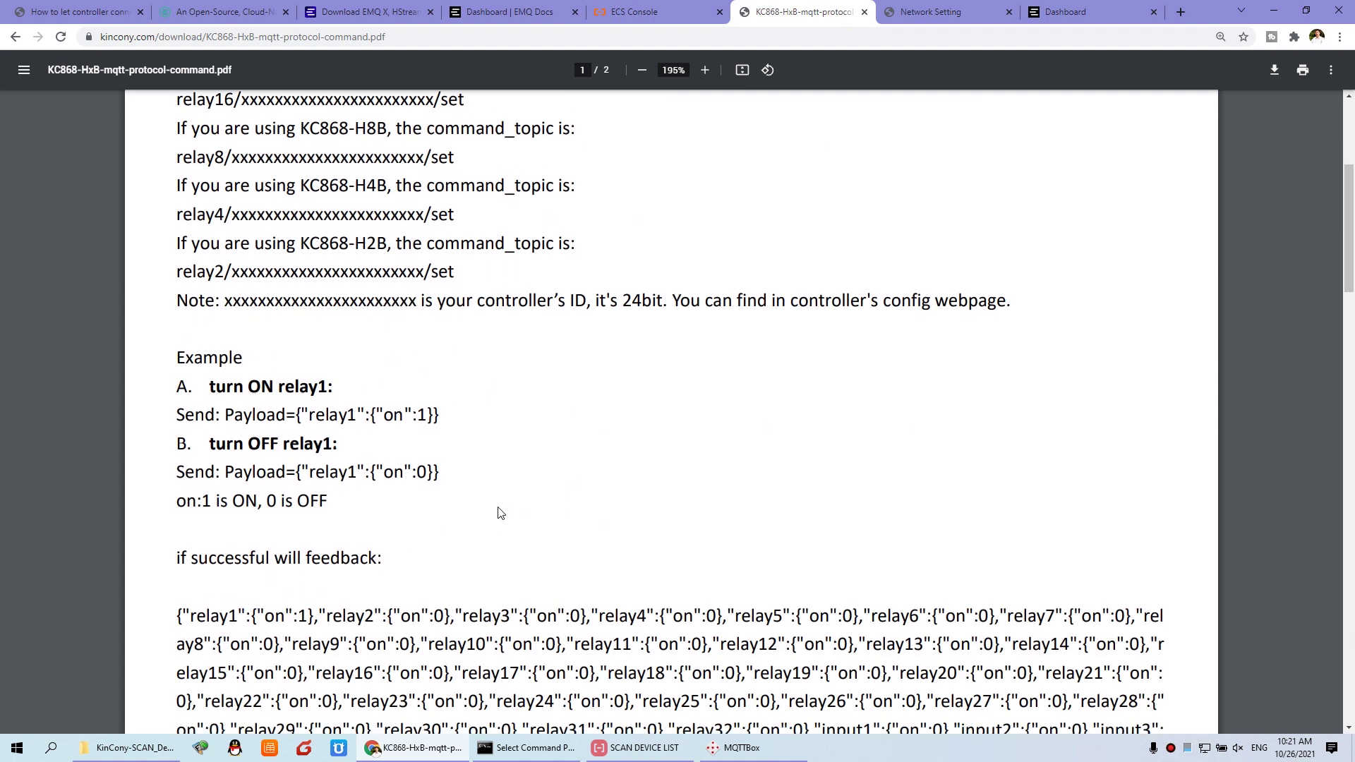
pyautogui.scroll(-1, 497, 513)
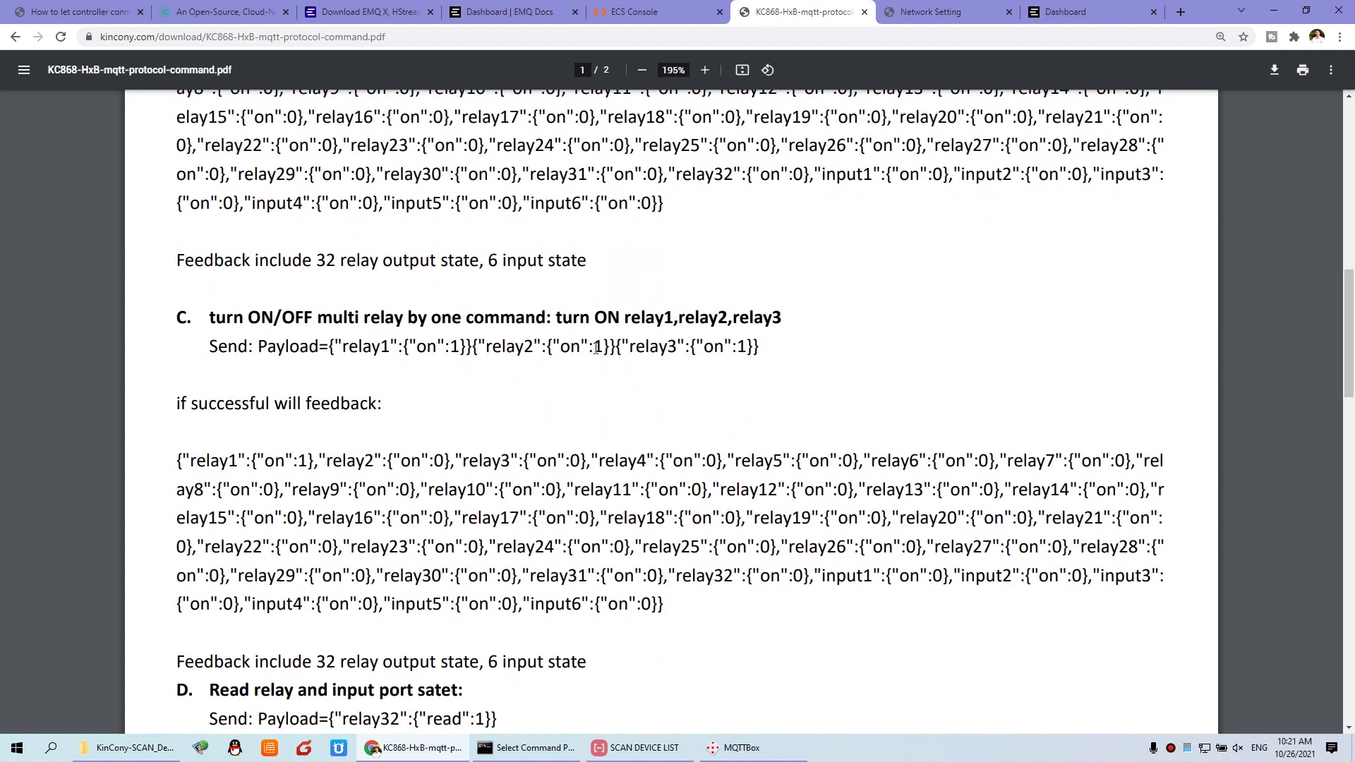
pyautogui.click(741, 748)
pyautogui.click(156, 322)
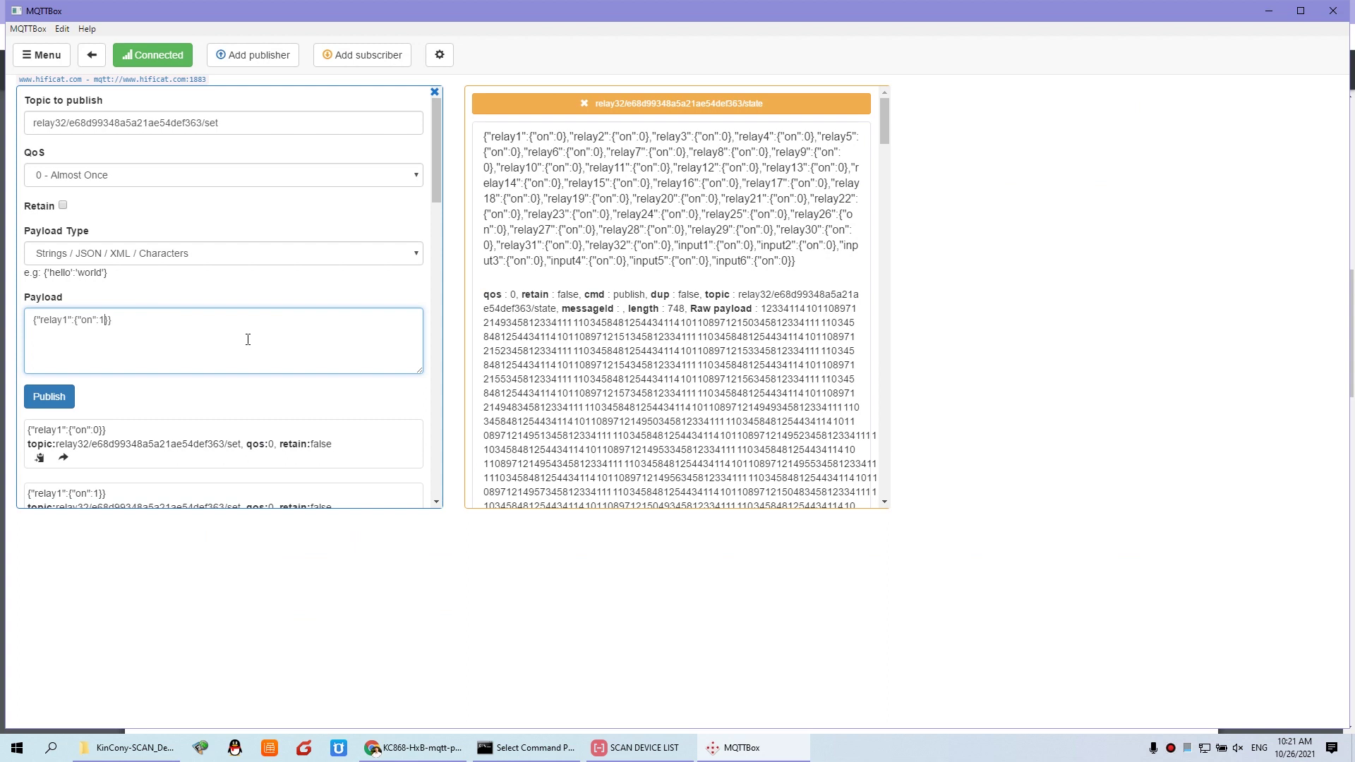
# Step: Build a payload turning relays 1, 2 and 3 on and publish it
pyautogui.moveTo(147, 321); pyautogui.dragTo(8, 302)
pyautogui.click(198, 333)
pyautogui.hotkey('ctrl', 'v')
pyautogui.press('Left')
pyautogui.press('Left')
pyautogui.press('Left')
pyautogui.press('Left')
pyautogui.press('Left')
pyautogui.press('Left')
pyautogui.press('Left')
pyautogui.press('Left')
pyautogui.press('Left')
pyautogui.press('Left')
pyautogui.press('Left')
pyautogui.press('BackSpace')
pyautogui.write('2')
pyautogui.hotkey('ctrl', 'v')
pyautogui.moveTo(268, 339); pyautogui.dragTo(19, 324)
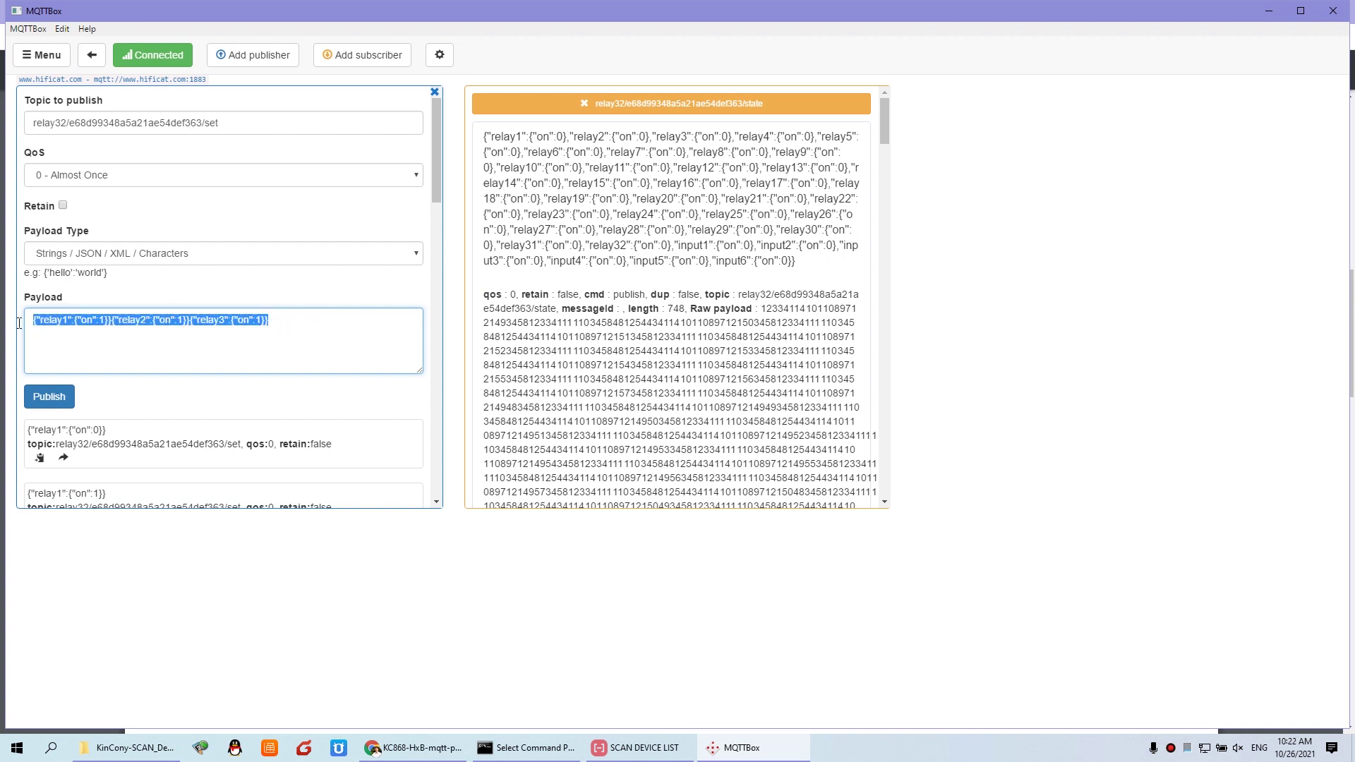
pyautogui.click(61, 401)
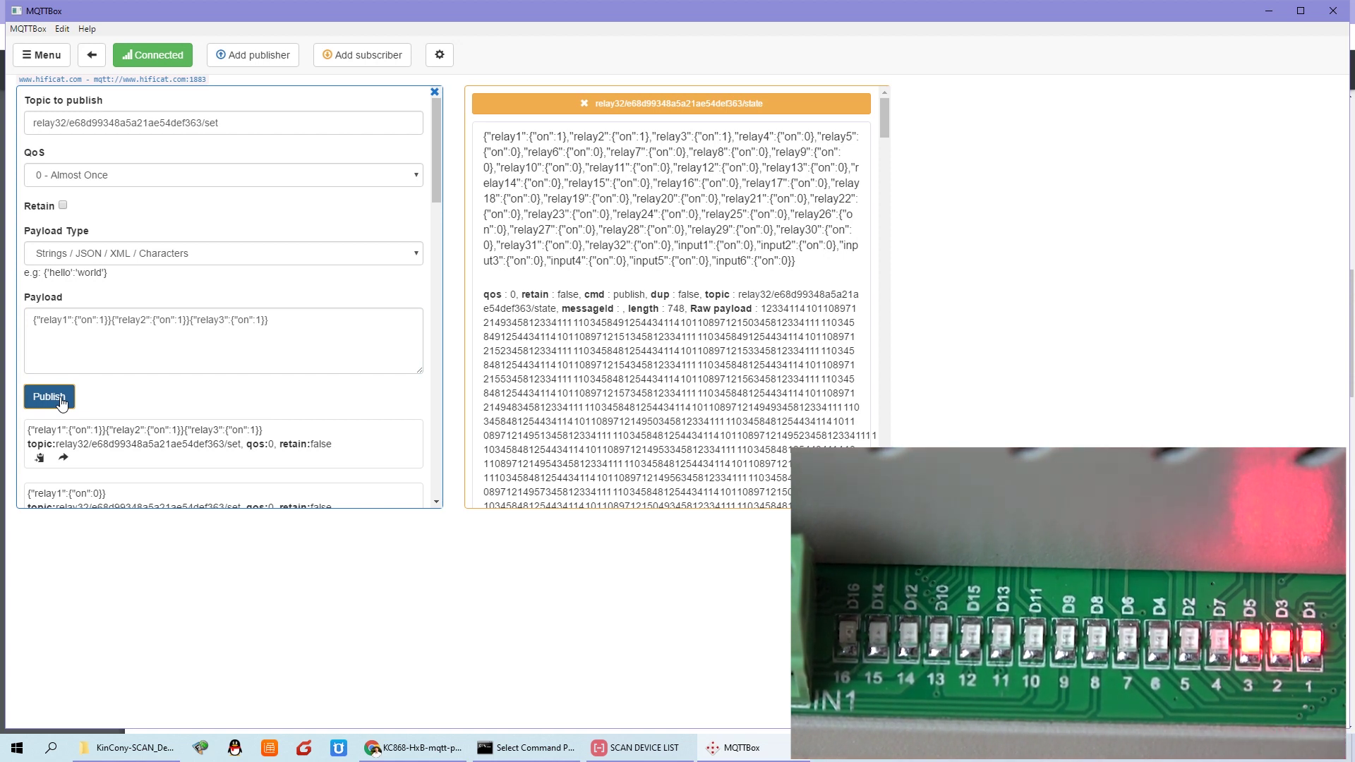
# Step: Change each relay's "on" value to 0 and publish the all-off command for relays 1–3
pyautogui.click(102, 322)
pyautogui.press('BackSpace')
pyautogui.write('0')
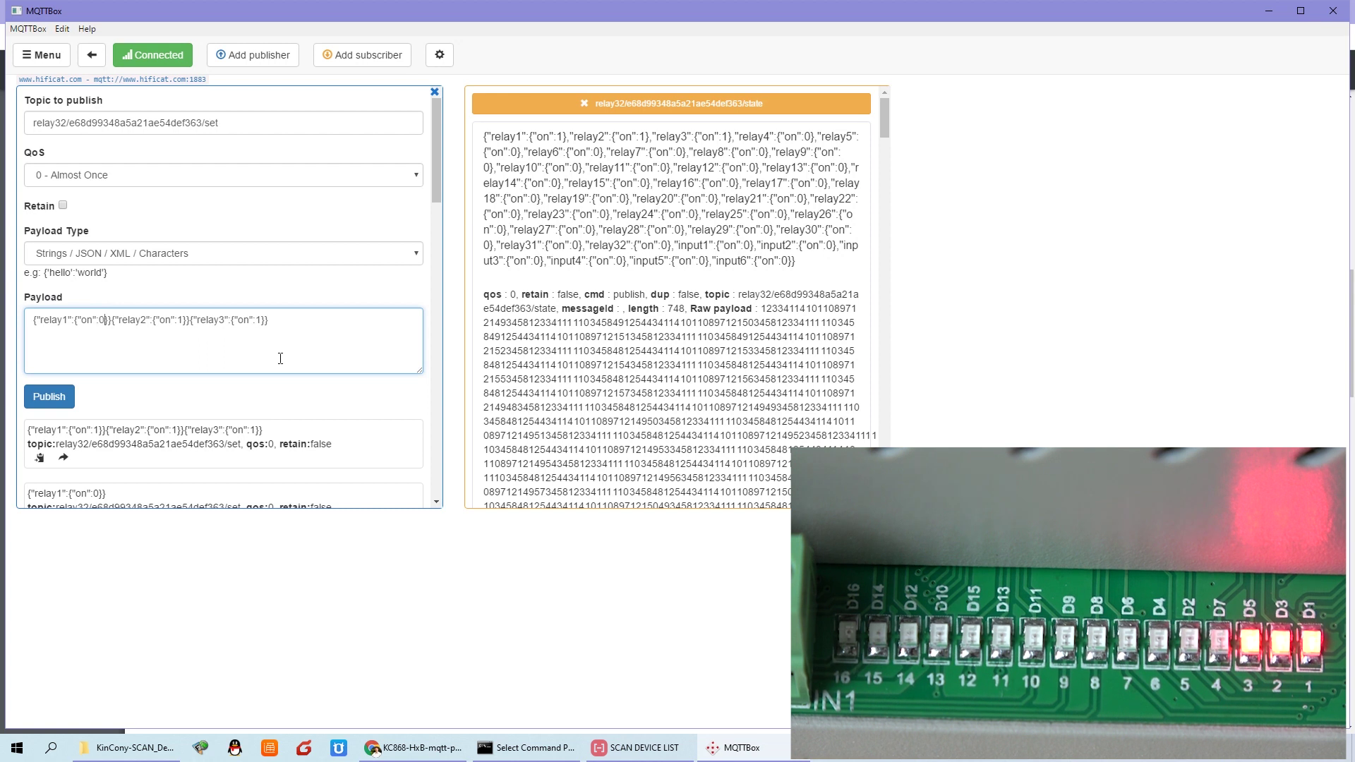
pyautogui.press('BackSpace')
pyautogui.write('0')
pyautogui.press('BackSpace')
pyautogui.write('0')
pyautogui.click(50, 396)
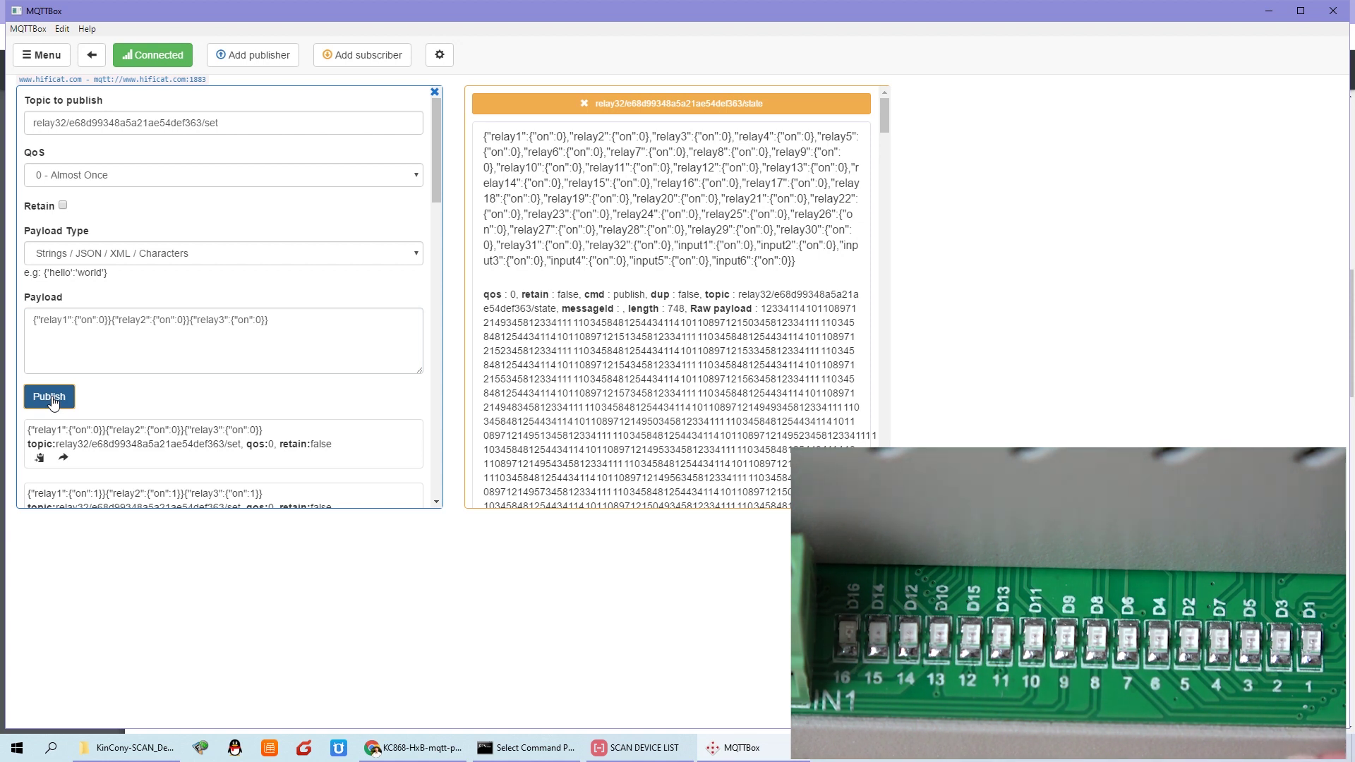
# Step: Select the reported relay state JSON, then return to the protocol PDF in Chrome
pyautogui.moveTo(796, 261); pyautogui.dragTo(483, 135)
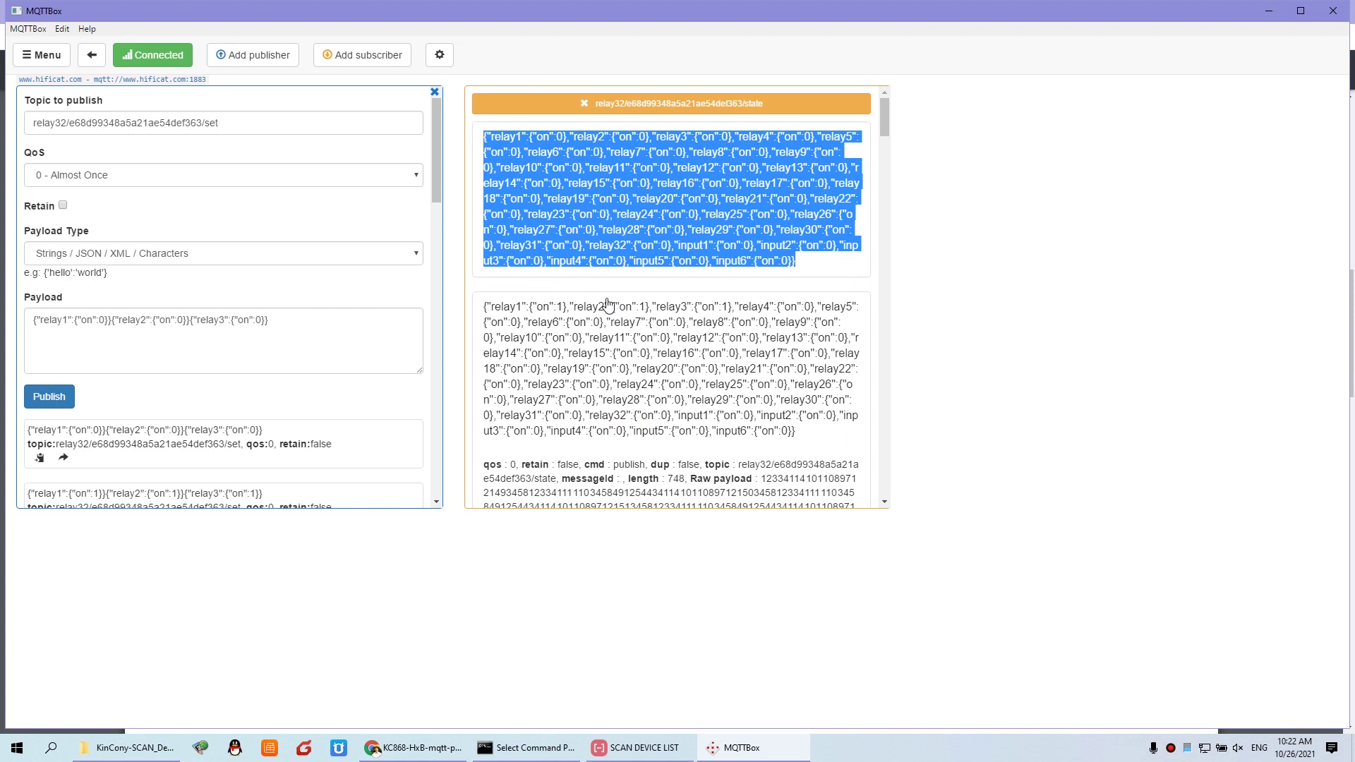
pyautogui.moveTo(797, 260); pyautogui.dragTo(782, 261)
pyautogui.moveTo(704, 243); pyautogui.dragTo(483, 134)
pyautogui.click(446, 755)
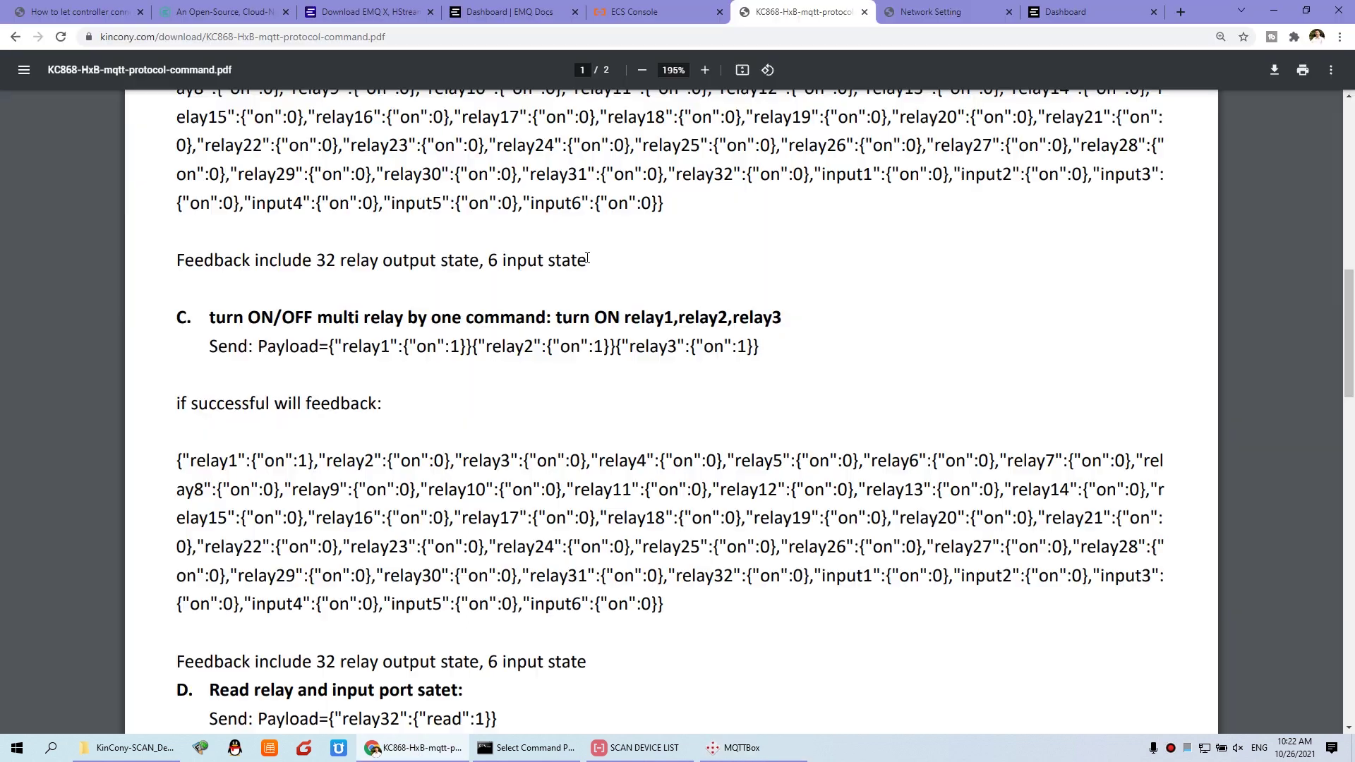
# Step: Review the EMQ X Dashboard's Monitor, Clients, Topics and Subscriptions pages
pyautogui.click(1066, 12)
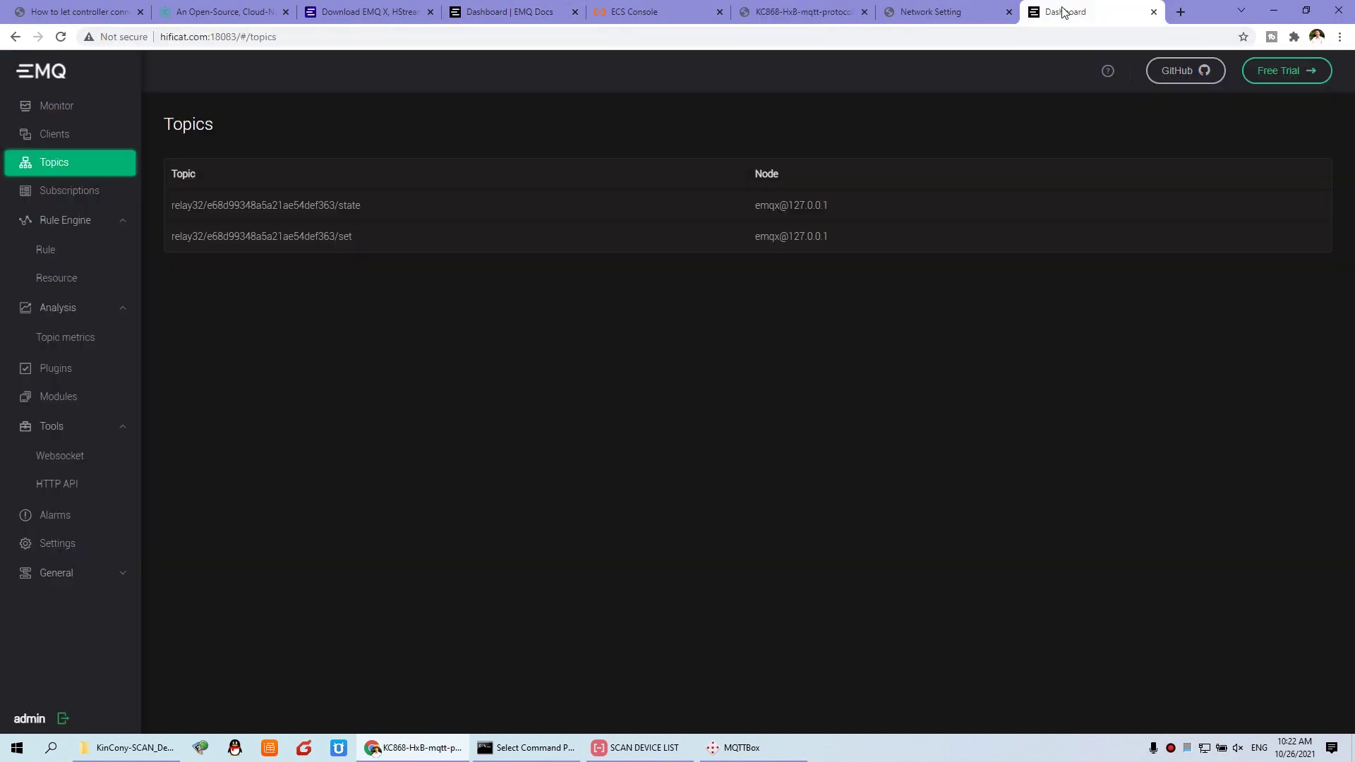
pyautogui.click(72, 110)
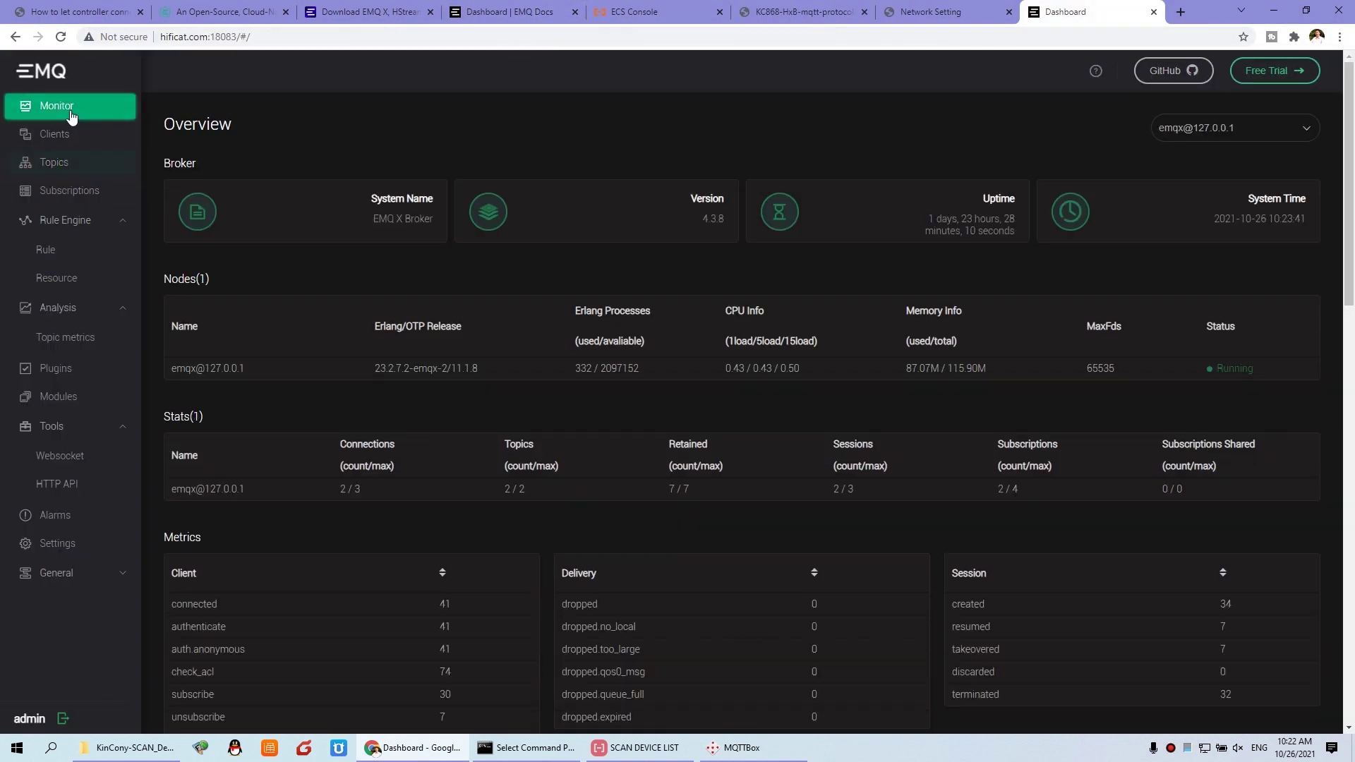
pyautogui.scroll(-2, 497, 375)
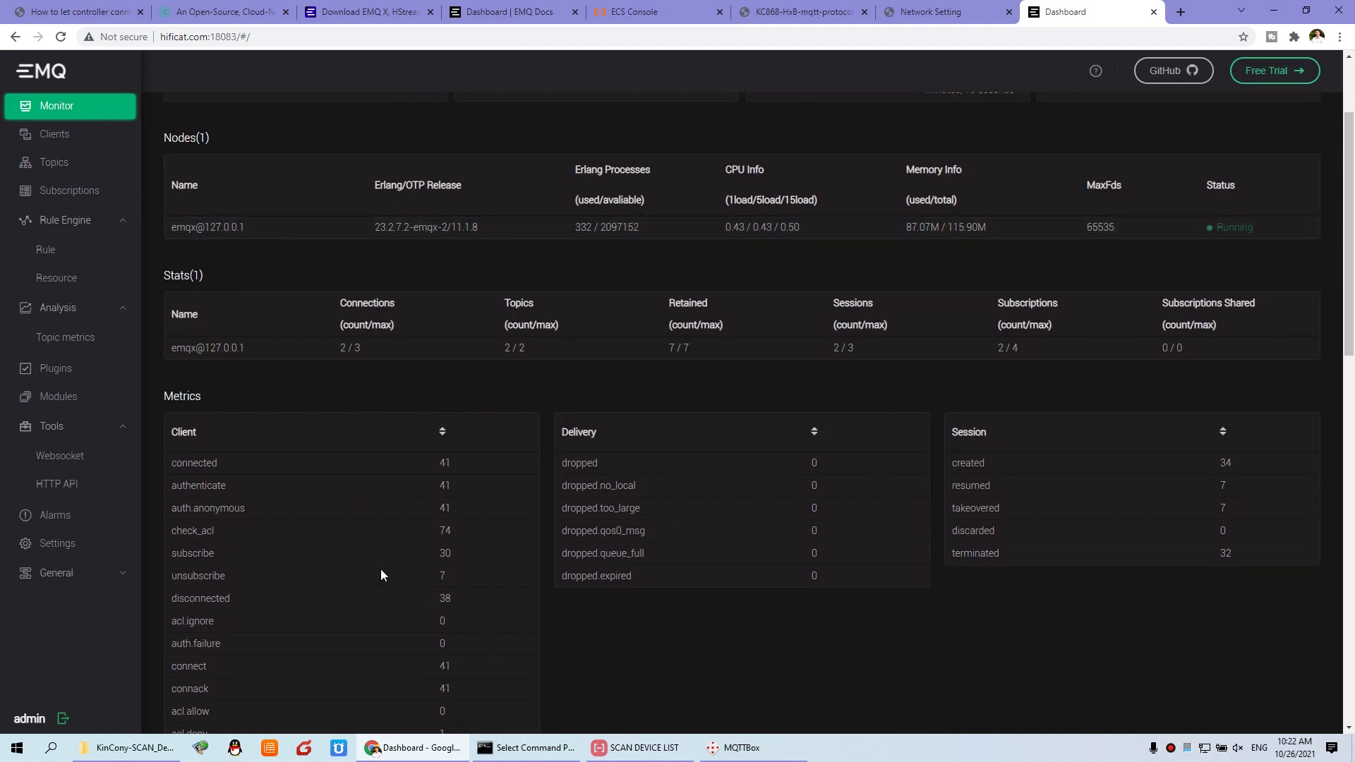
pyautogui.click(61, 137)
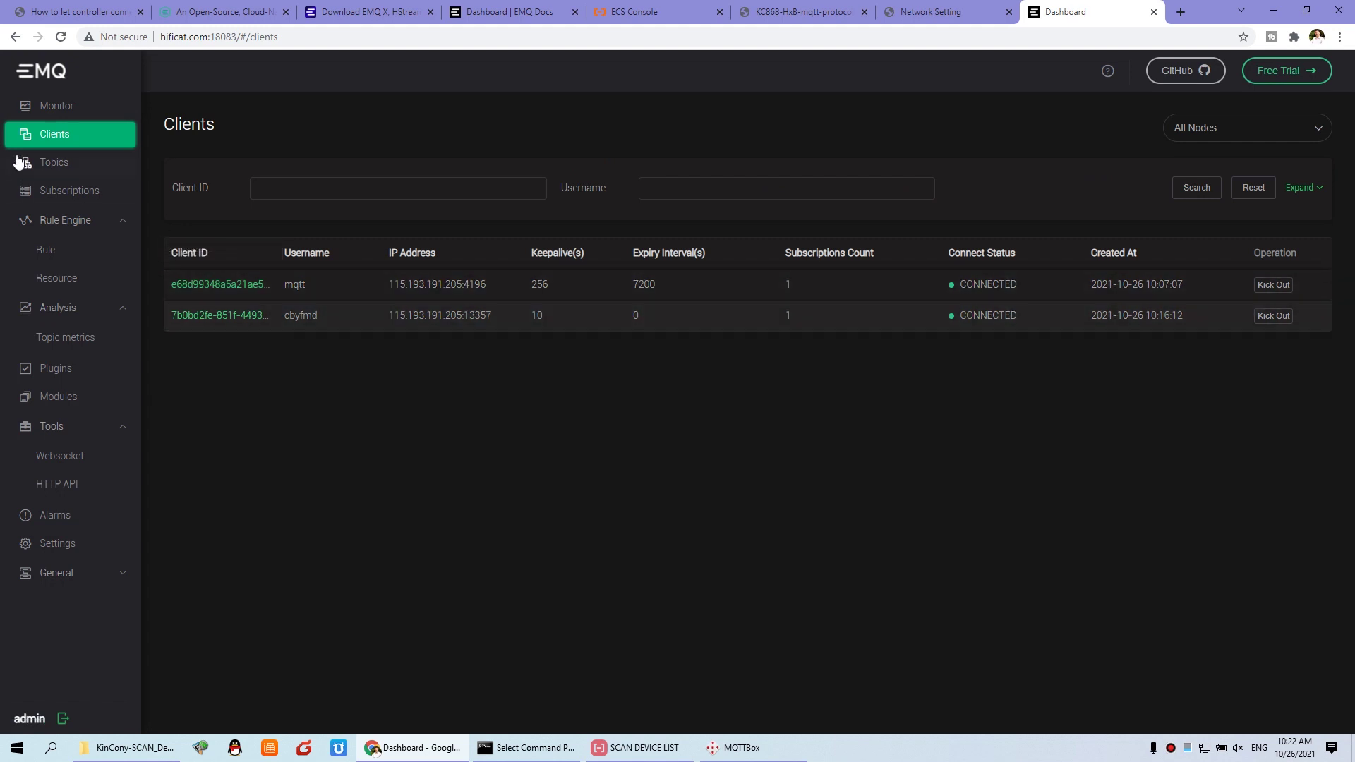
pyautogui.click(75, 170)
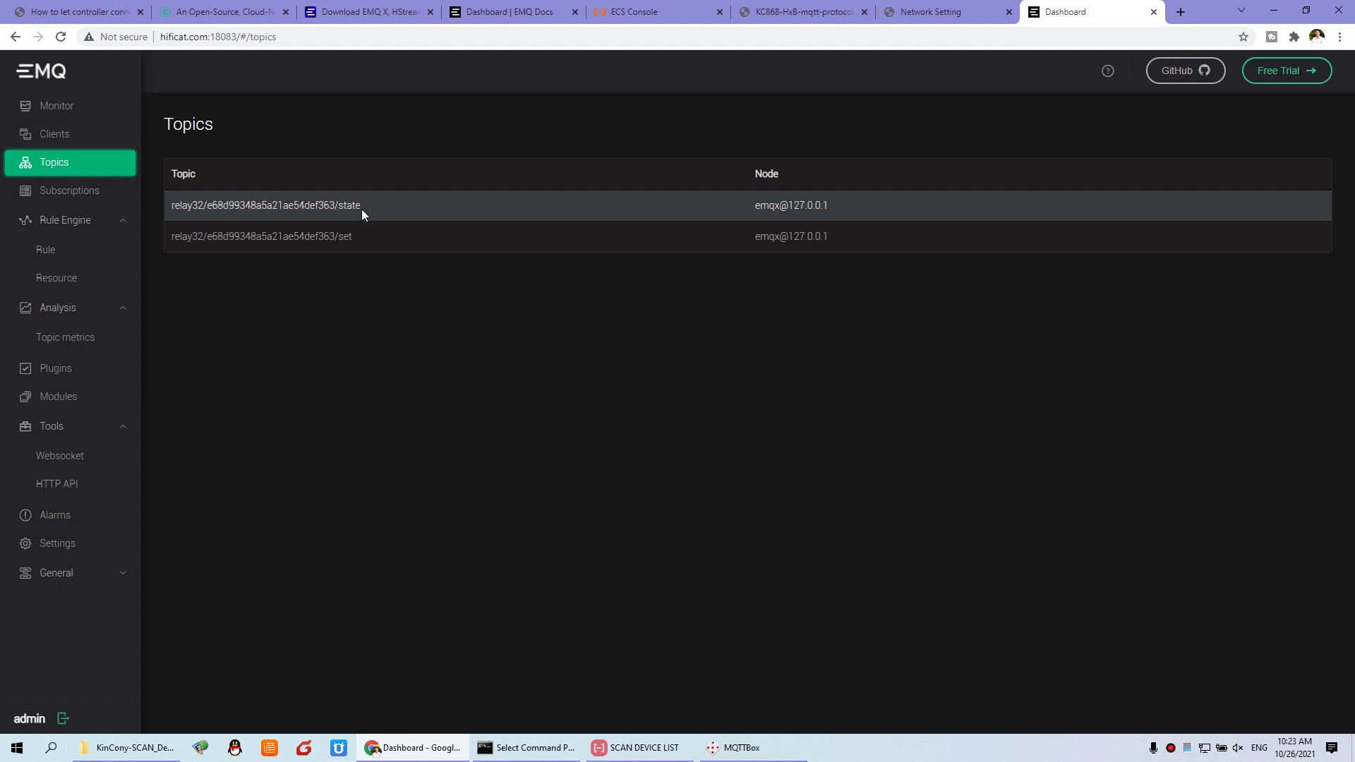
pyautogui.click(74, 201)
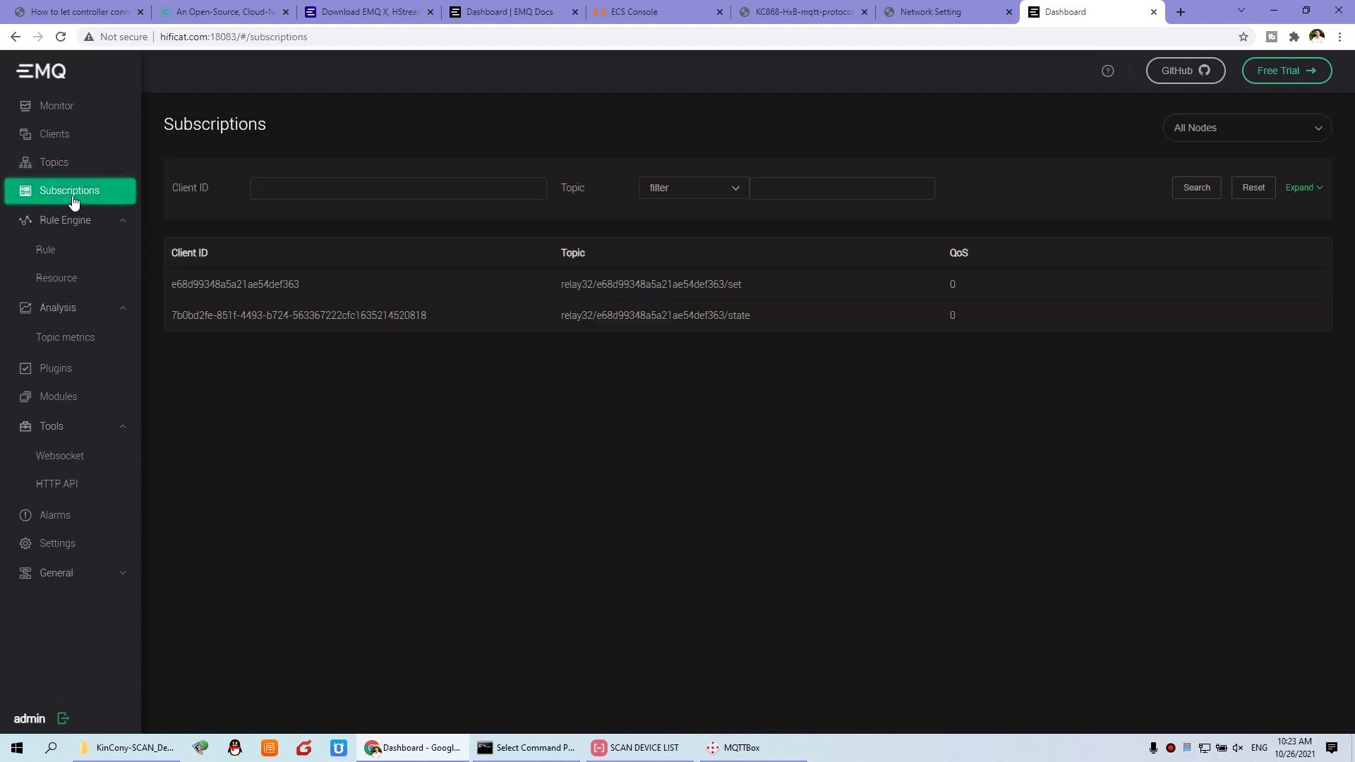
# Step: Review the Rule, Topic metrics, Plugins, Modules, Websocket and HTTP API pages, ending on Settings
pyautogui.click(42, 254)
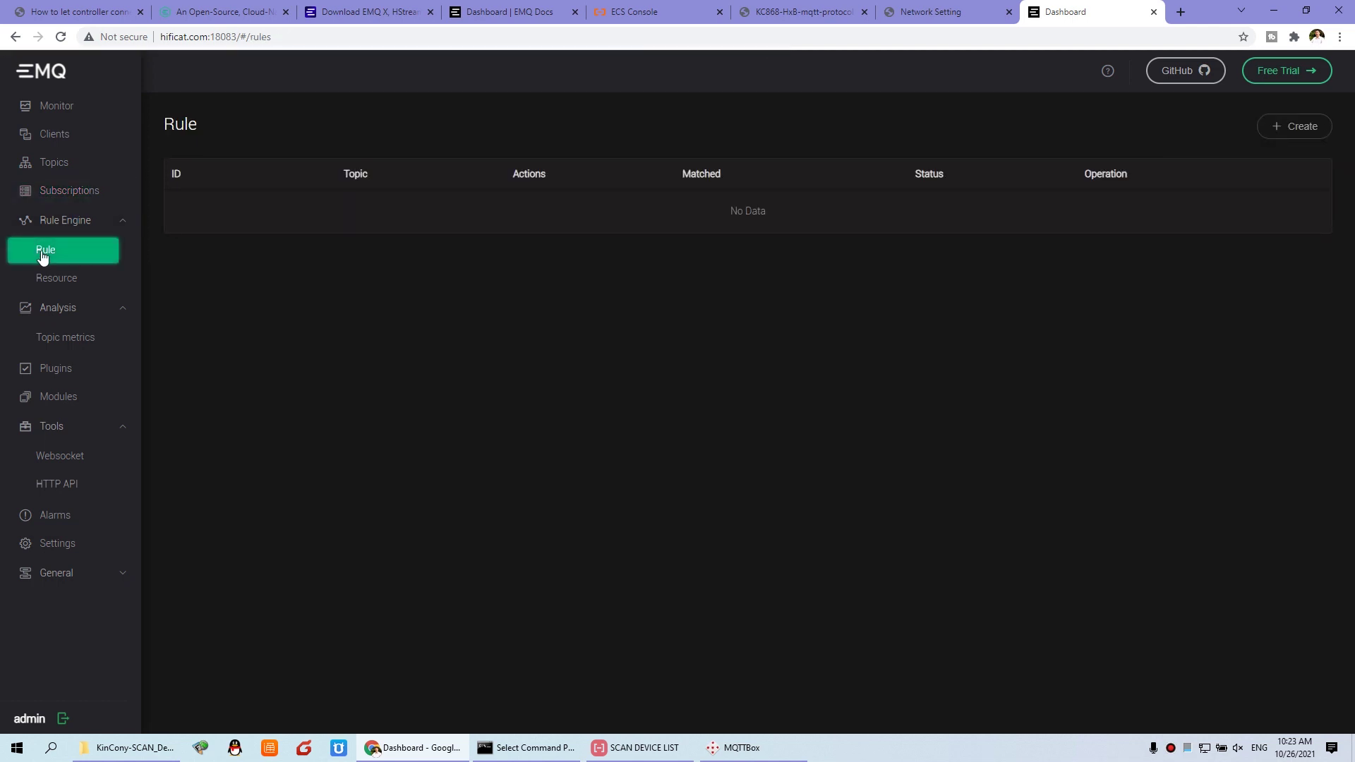
pyautogui.click(75, 341)
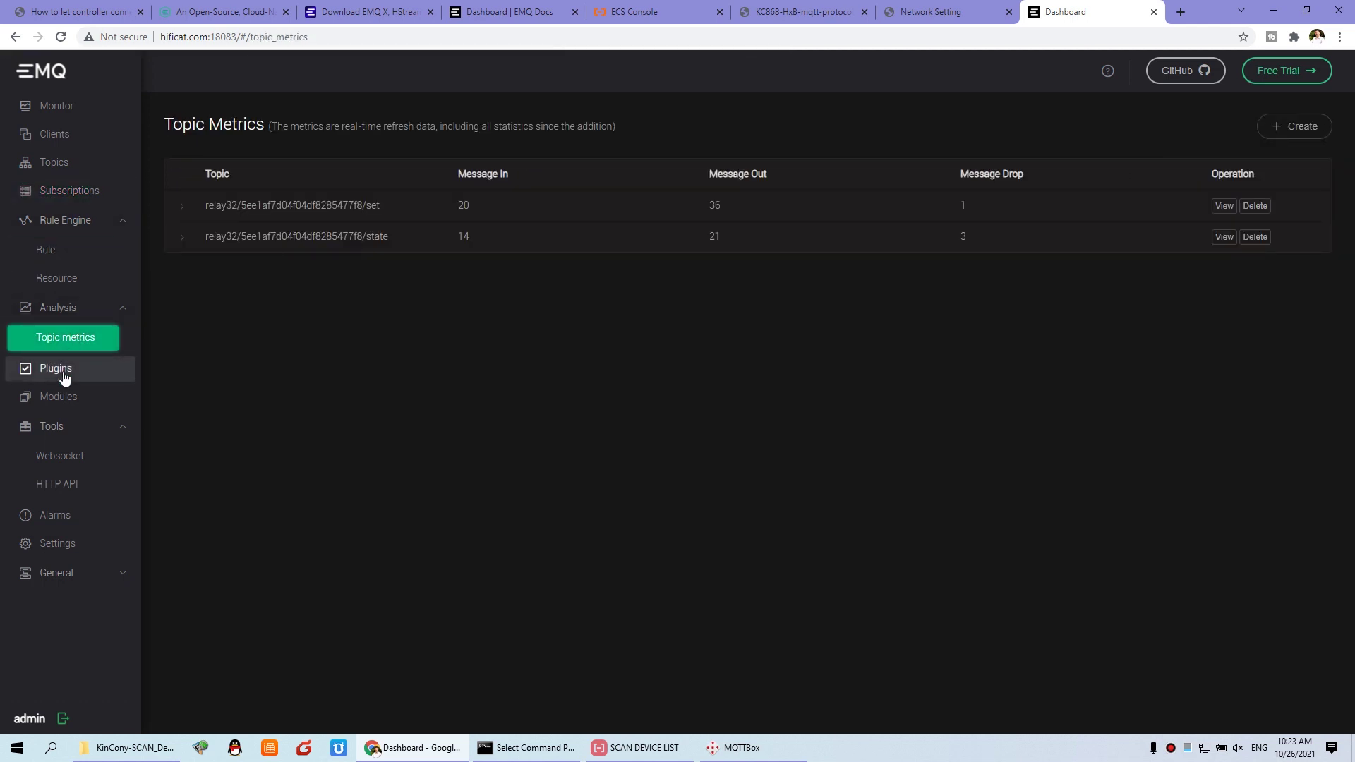
pyautogui.click(63, 373)
pyautogui.click(61, 402)
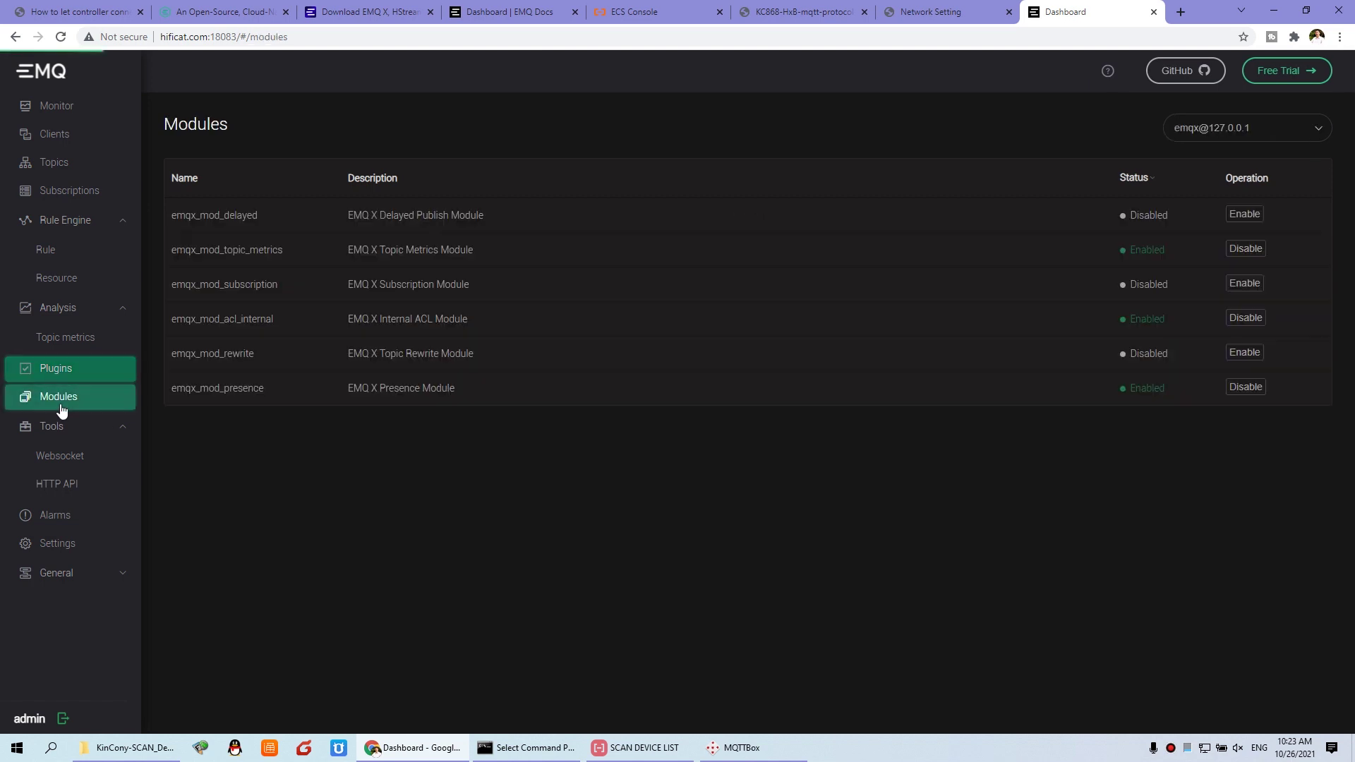
pyautogui.click(57, 457)
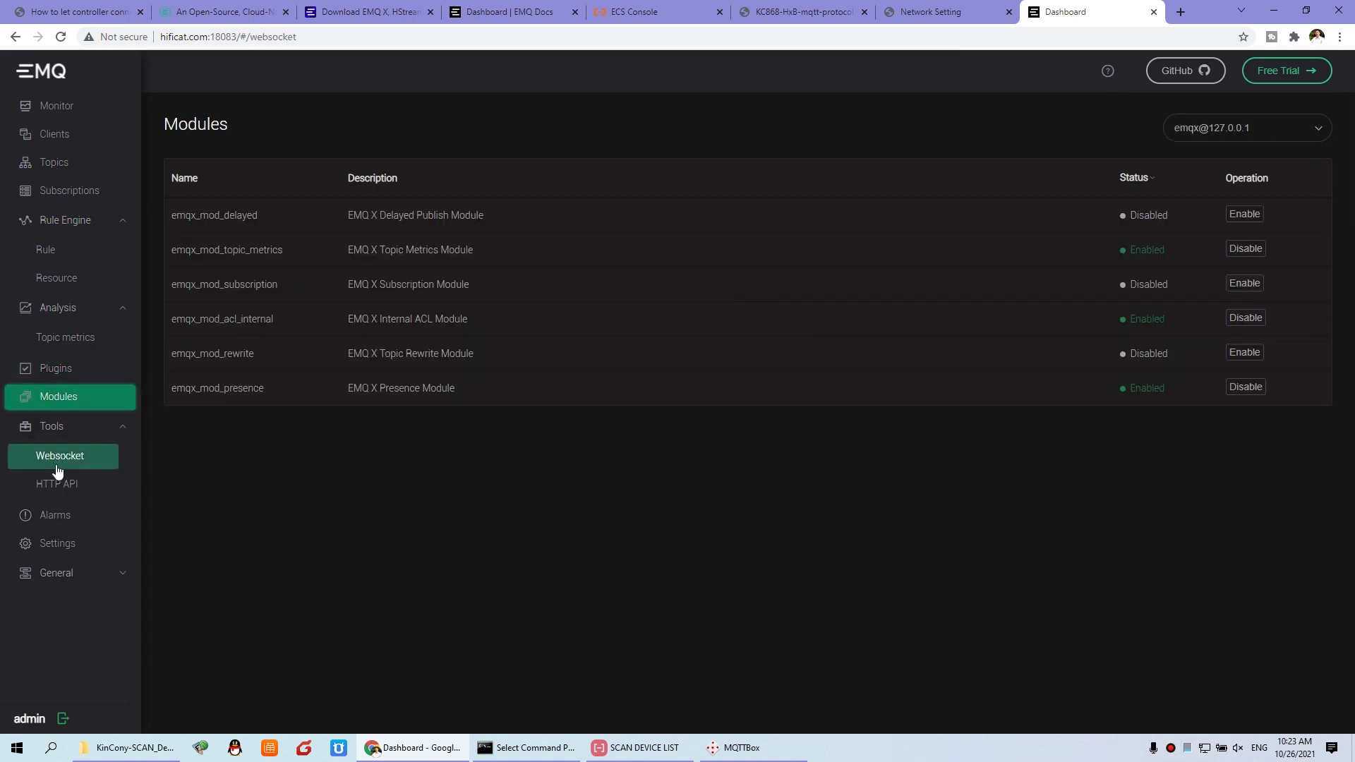
pyautogui.click(63, 485)
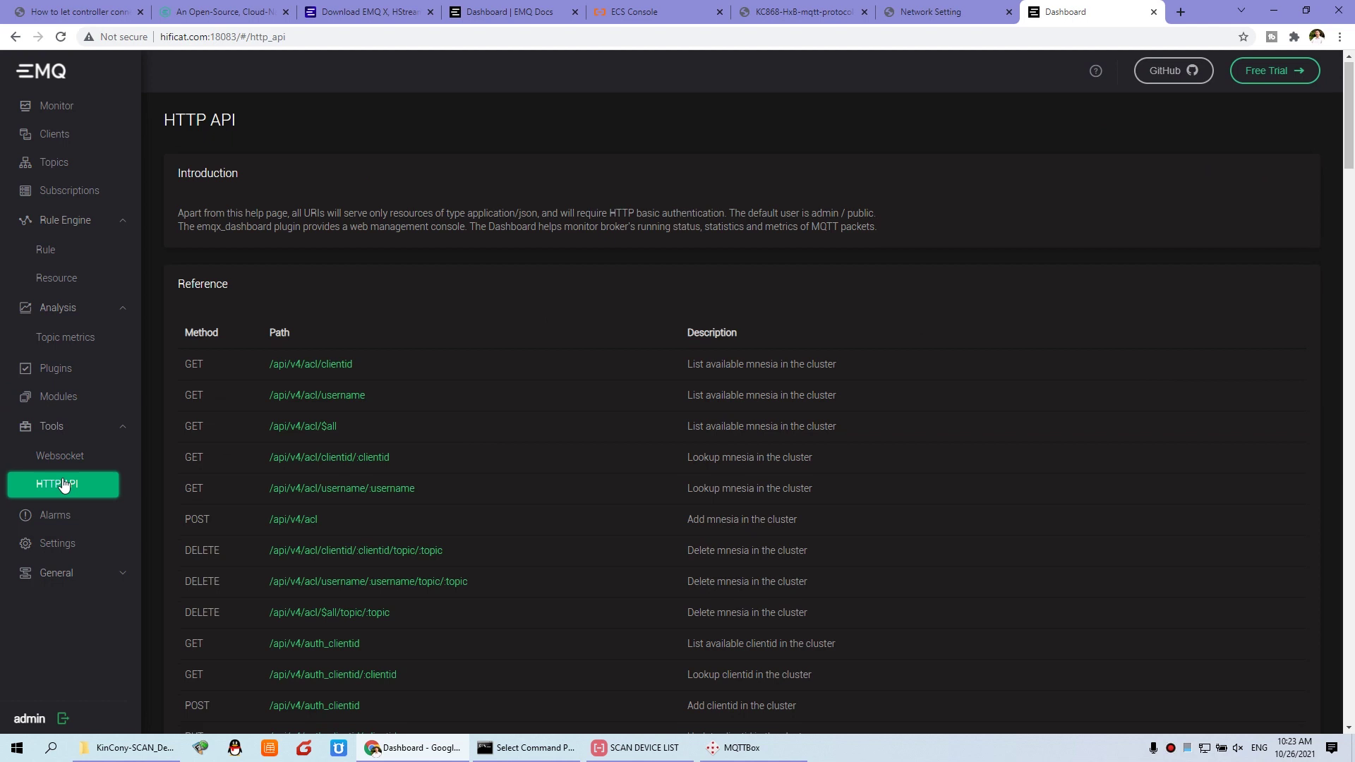
pyautogui.click(63, 545)
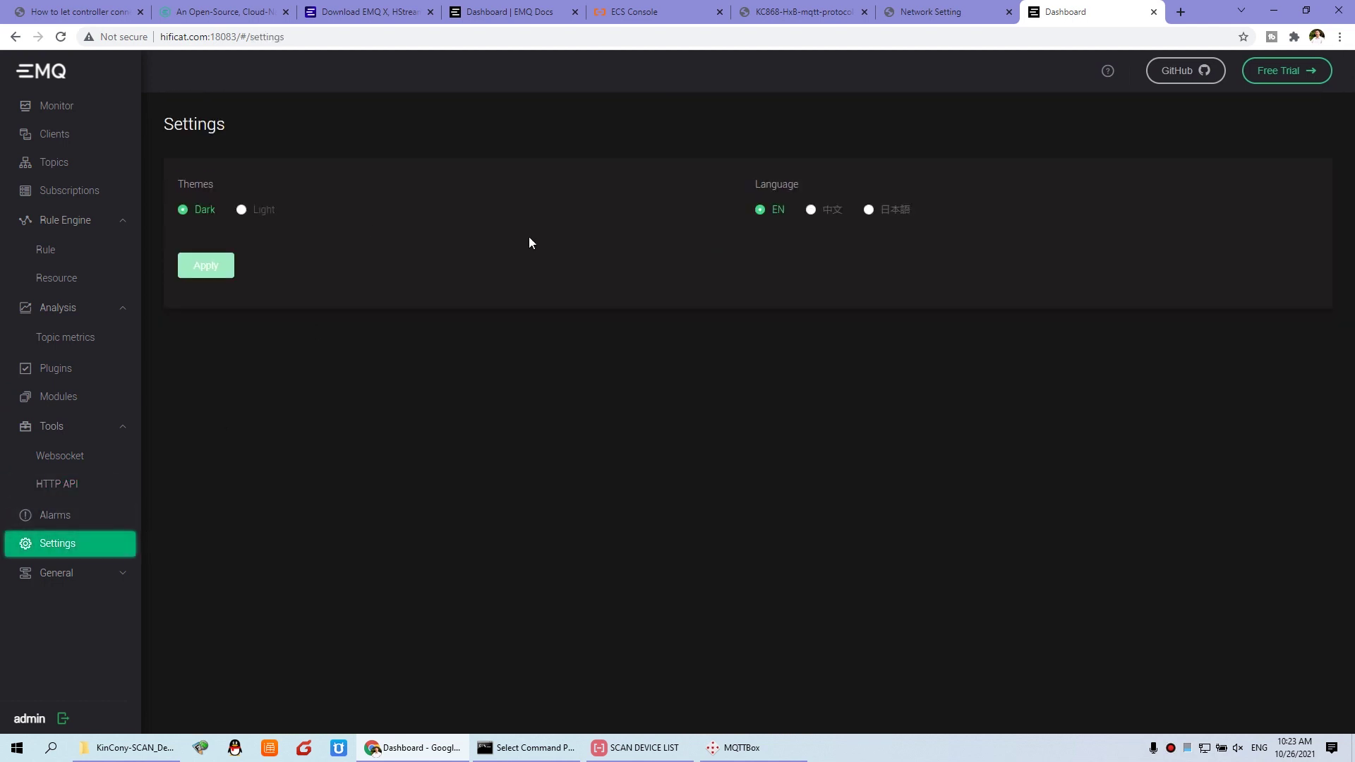
# Step: Apply the Light theme to the dashboard and expand the General section
pyautogui.click(262, 211)
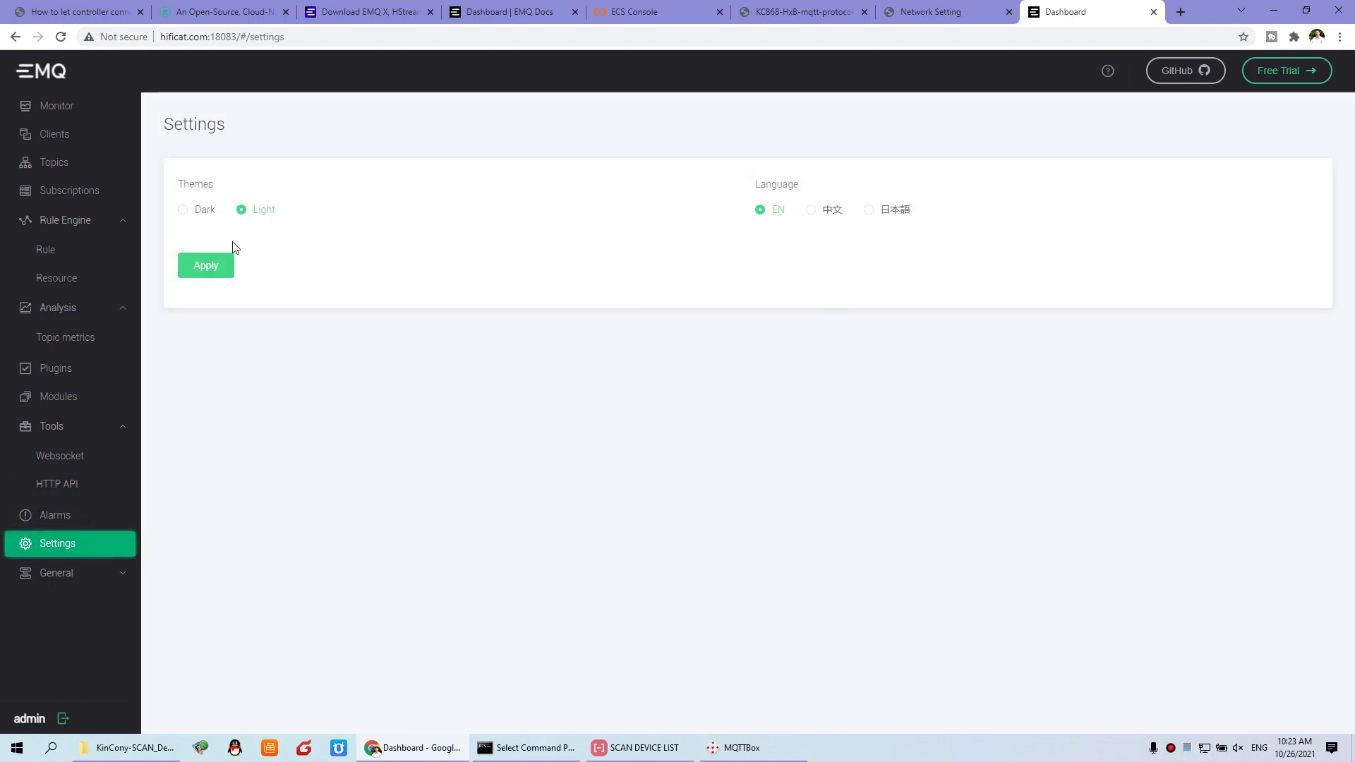
pyautogui.click(210, 268)
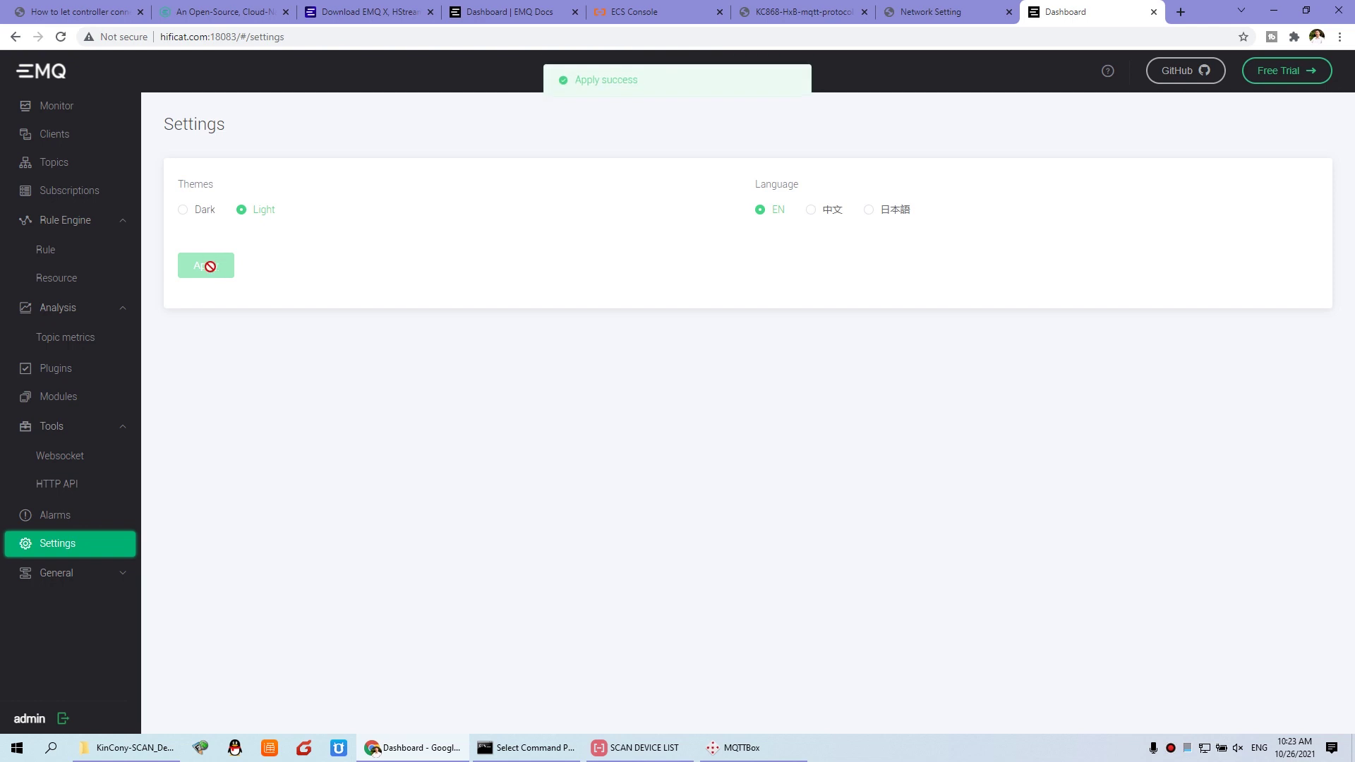
pyautogui.click(63, 580)
pyautogui.scroll(-1, 68, 575)
# Step: Review Applications, Users and Listeners (mqtt:tcp on port 1883), then Topics and Subscriptions
pyautogui.click(68, 564)
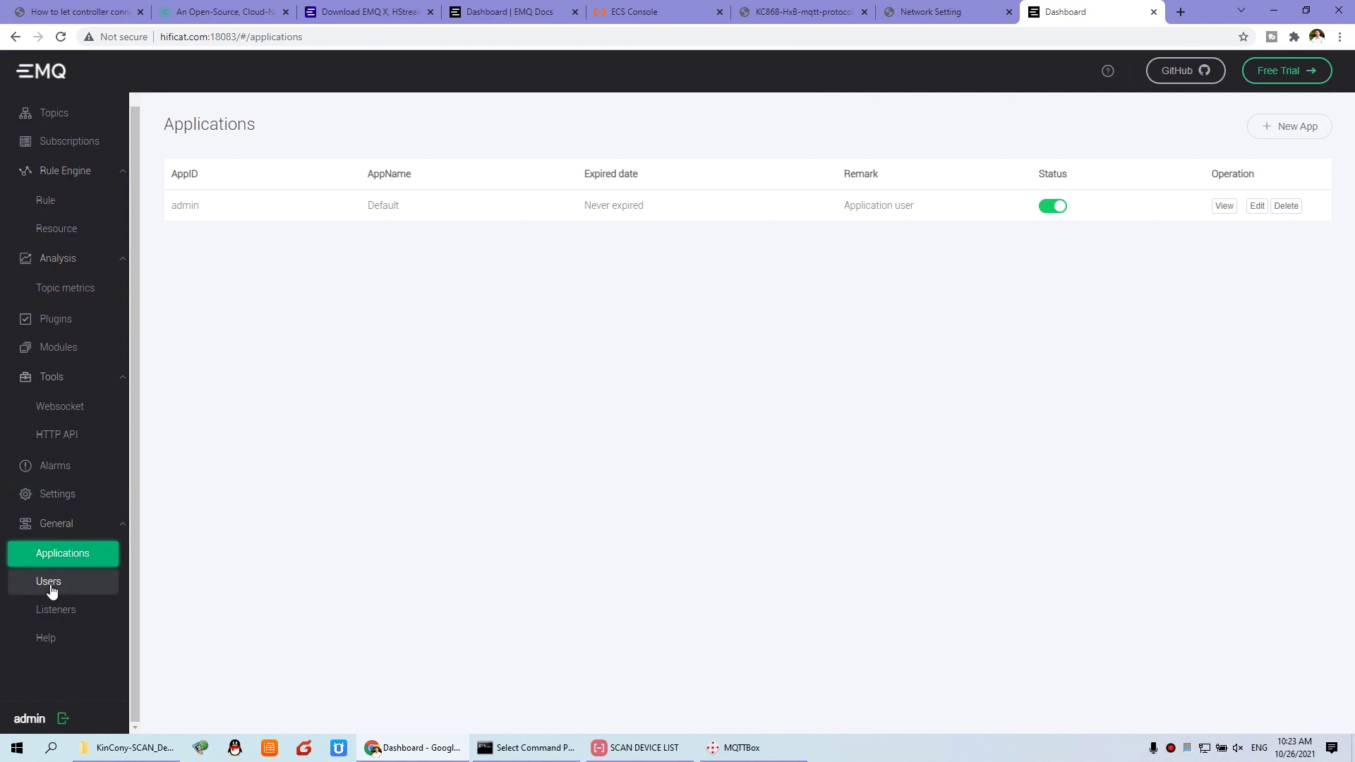
pyautogui.click(51, 589)
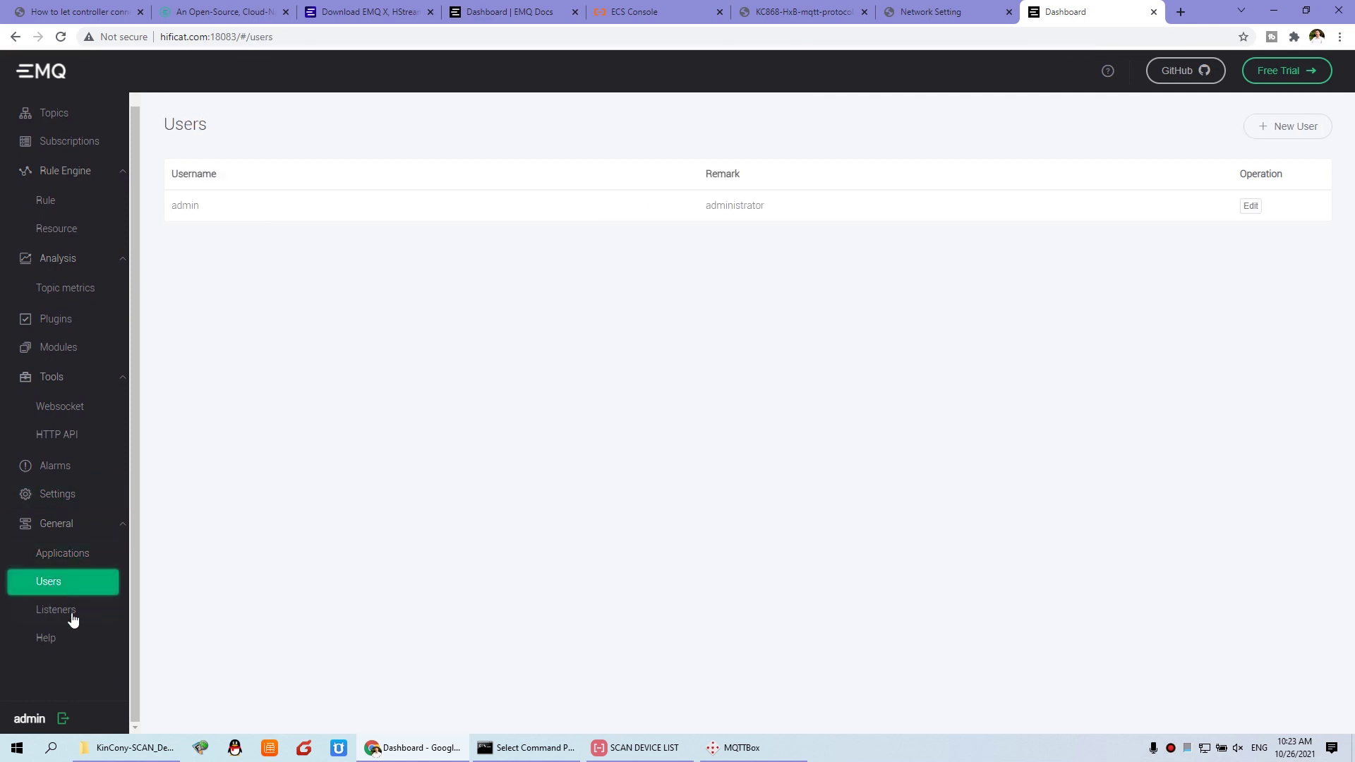
pyautogui.click(60, 611)
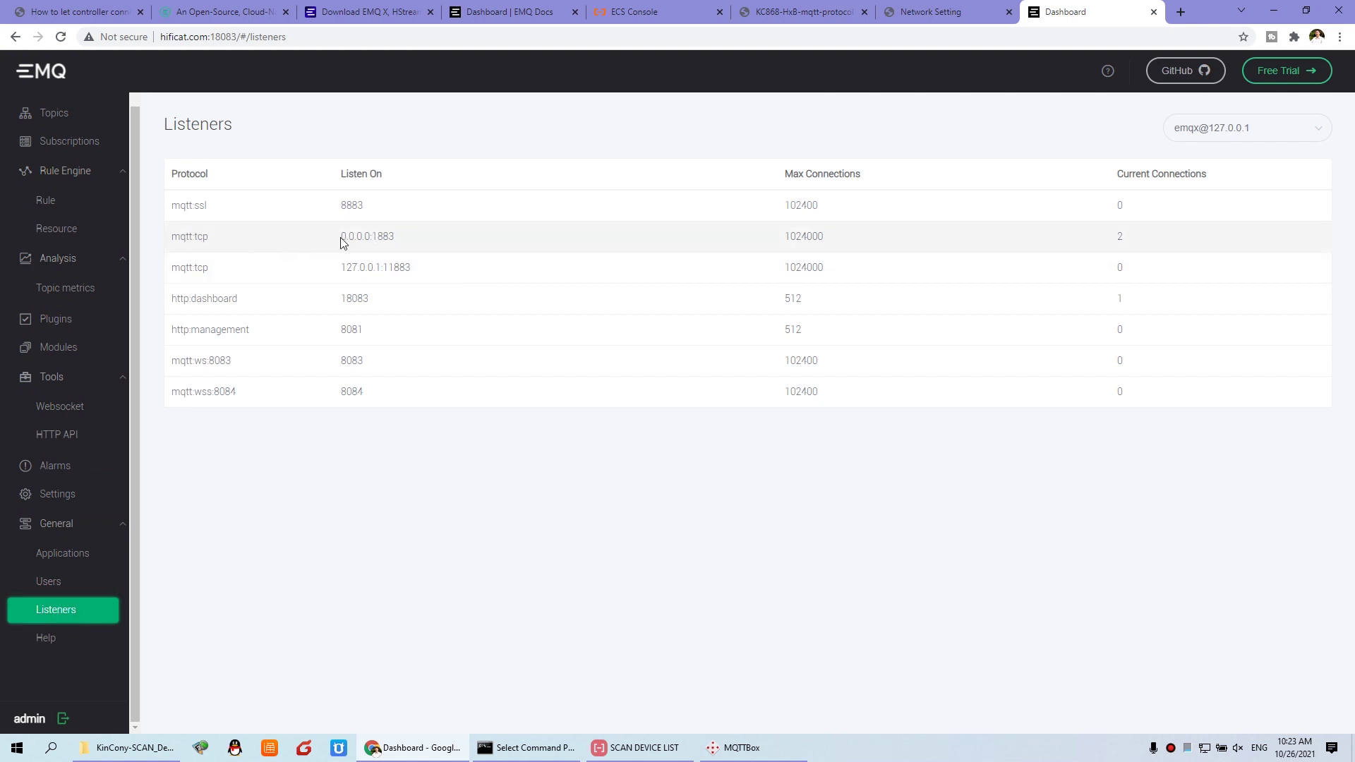
pyautogui.moveTo(411, 242); pyautogui.dragTo(375, 236)
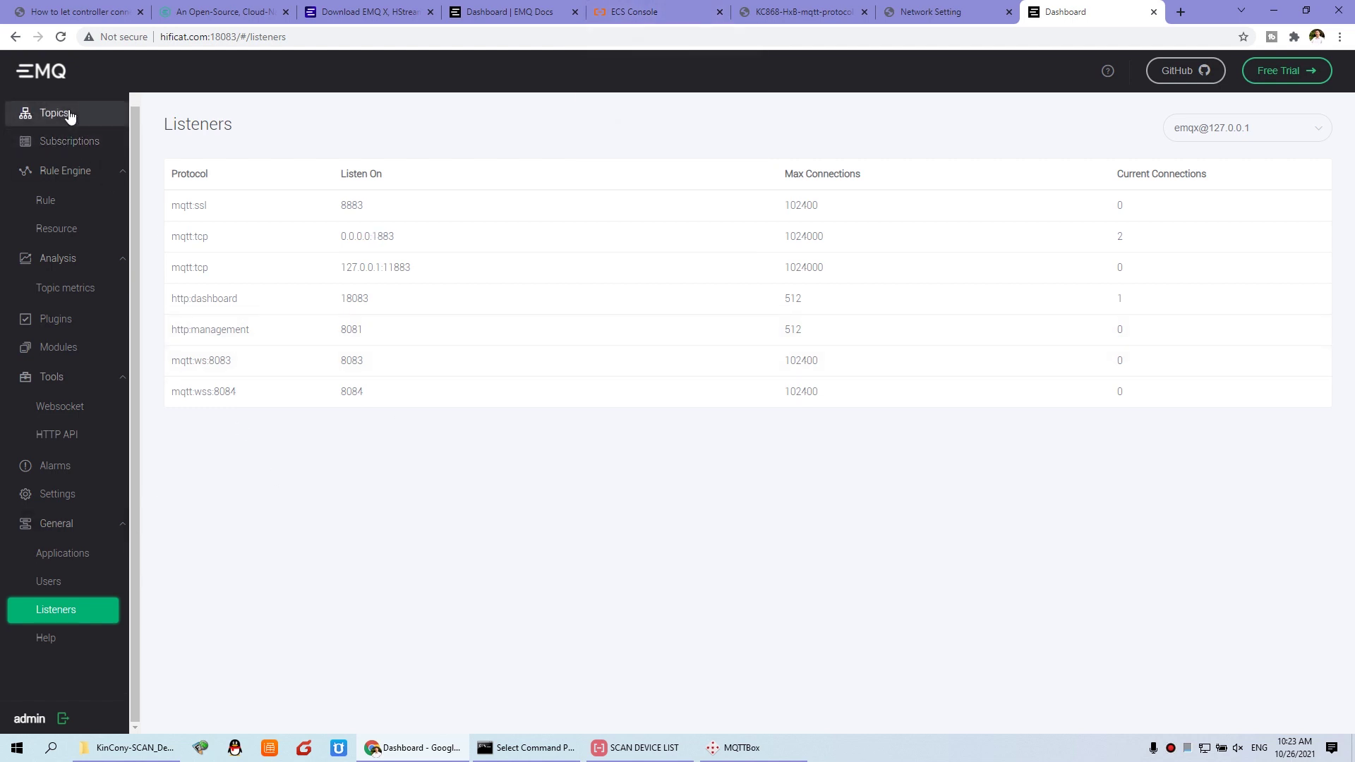
pyautogui.click(28, 113)
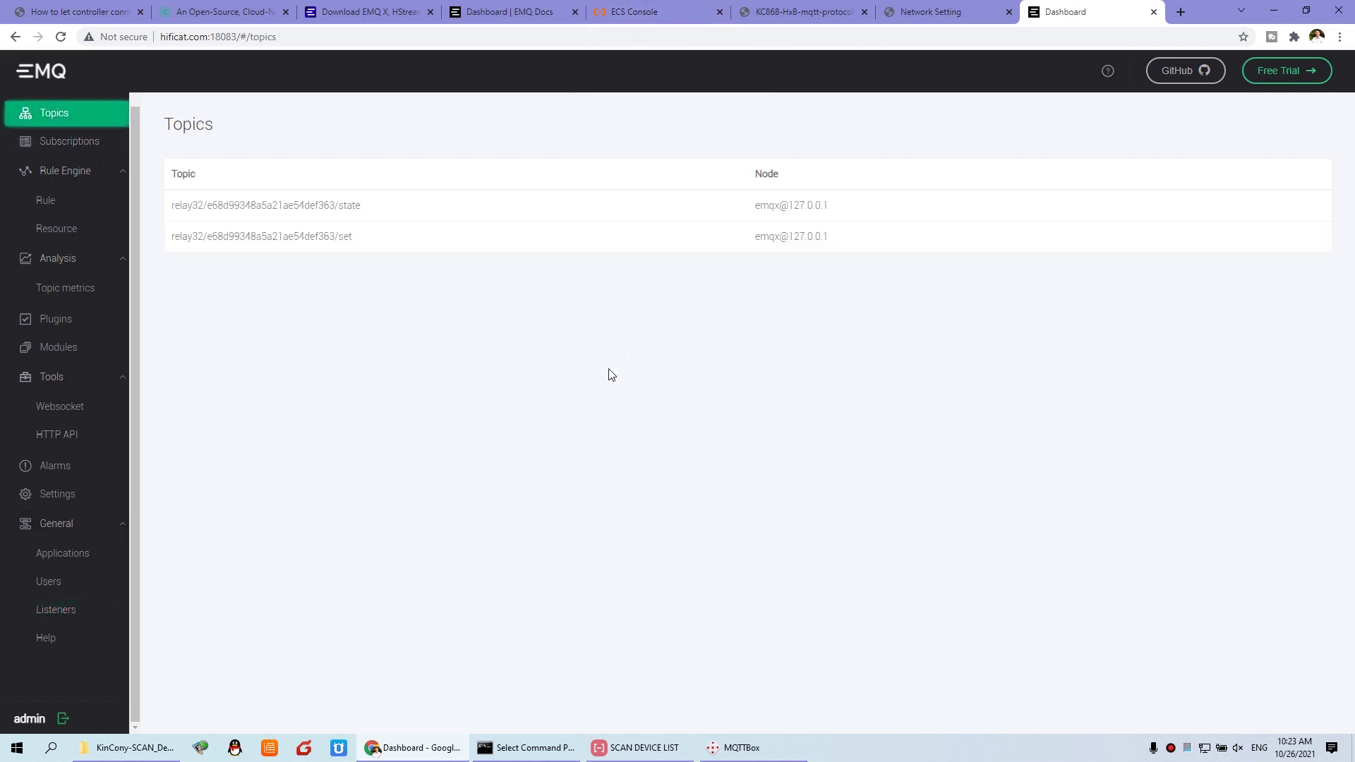
pyautogui.click(70, 149)
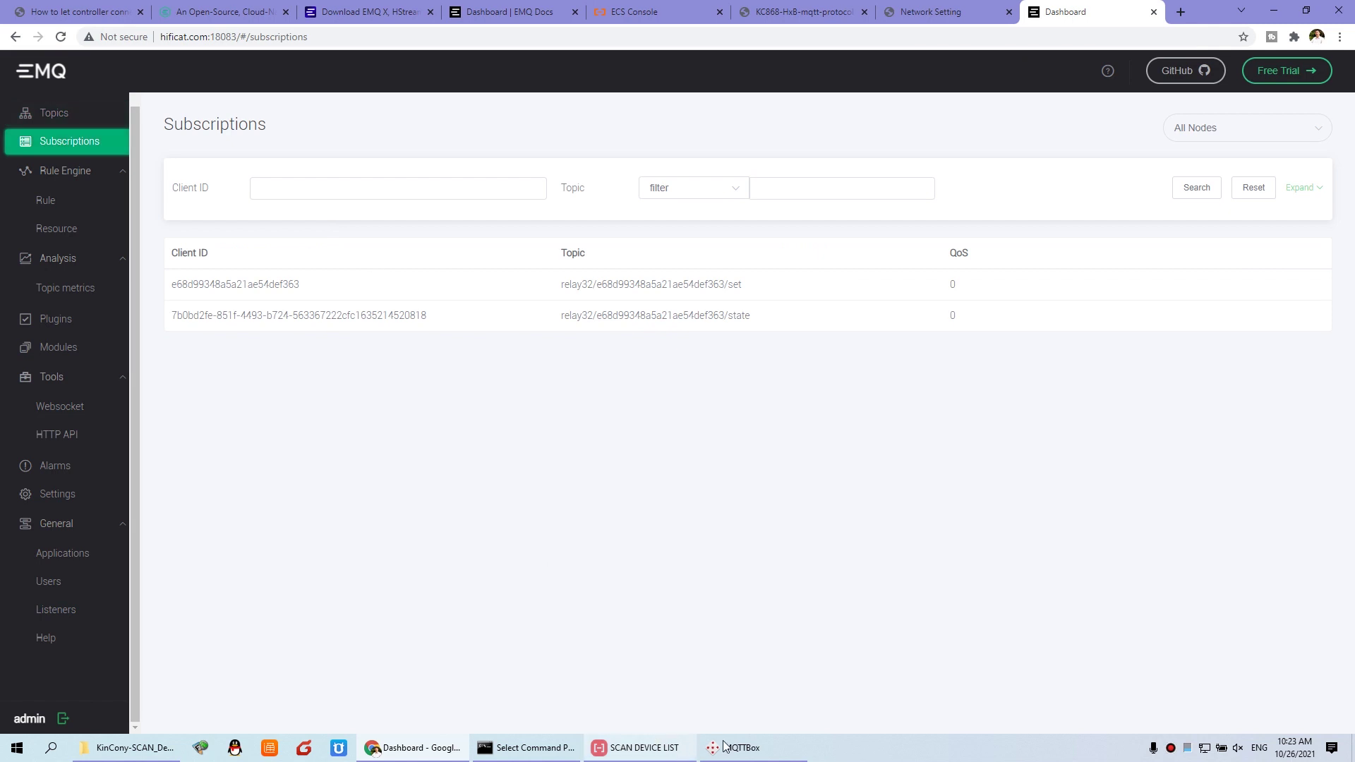
pyautogui.click(738, 748)
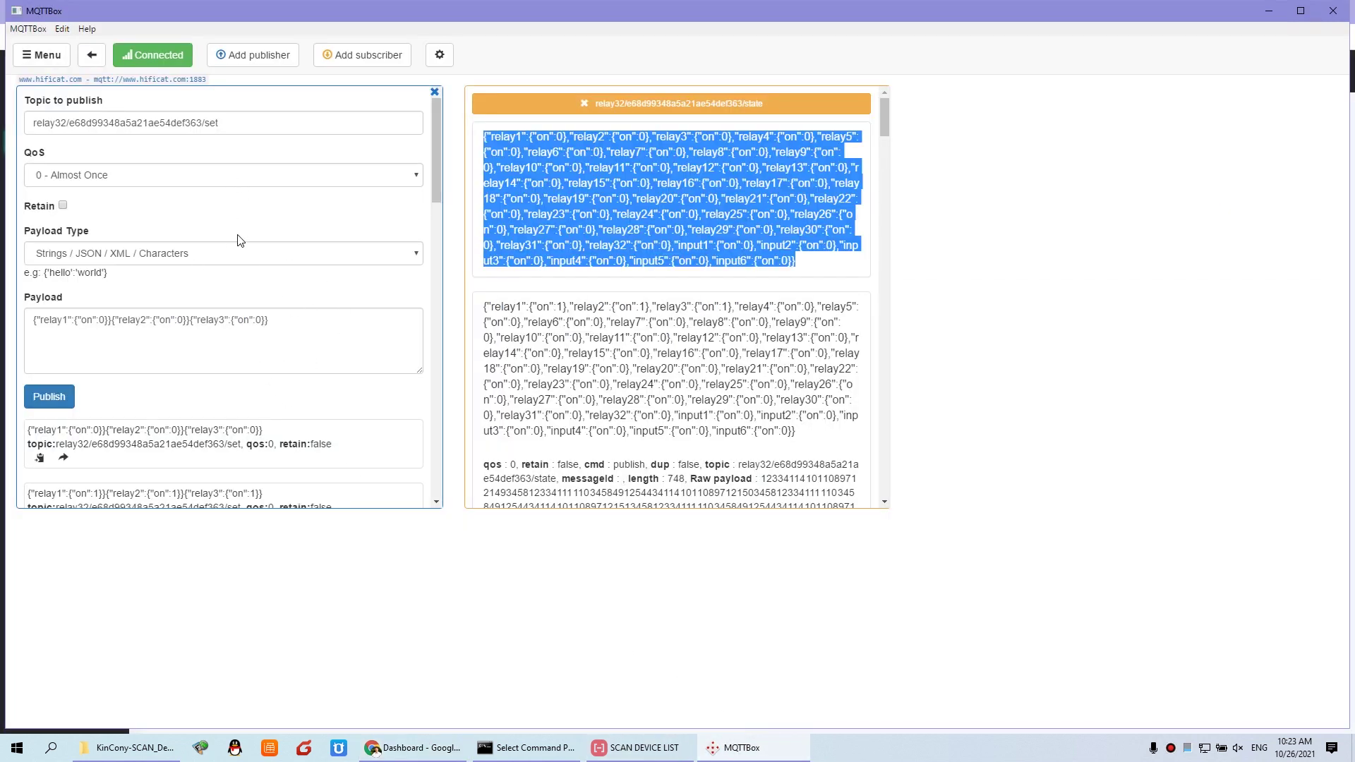
# Step: Select and deselect the relay 1–3 all-off payload text in MQTTBox's Payload box
pyautogui.click(319, 321)
pyautogui.moveTo(319, 321); pyautogui.dragTo(2, 311)
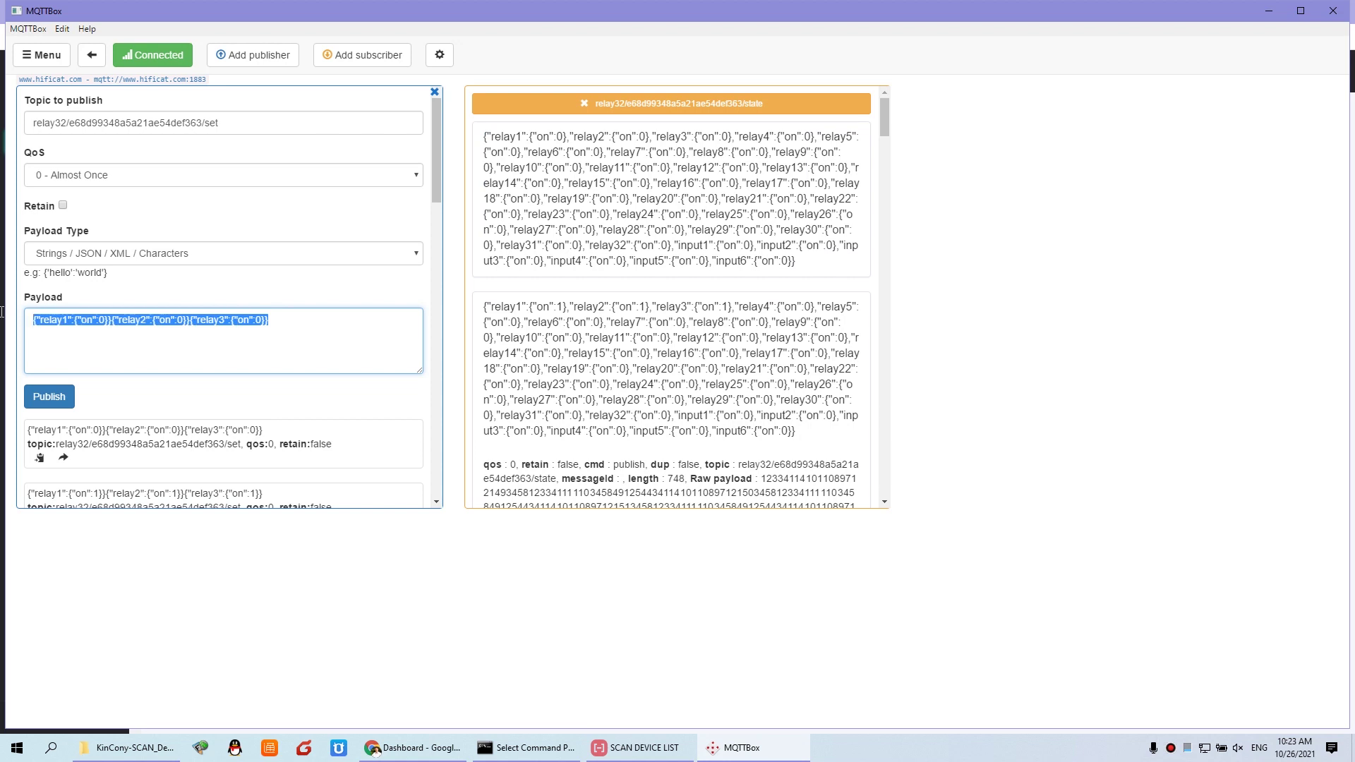
pyautogui.click(300, 317)
pyautogui.moveTo(177, 319); pyautogui.dragTo(3, 318)
pyautogui.click(314, 325)
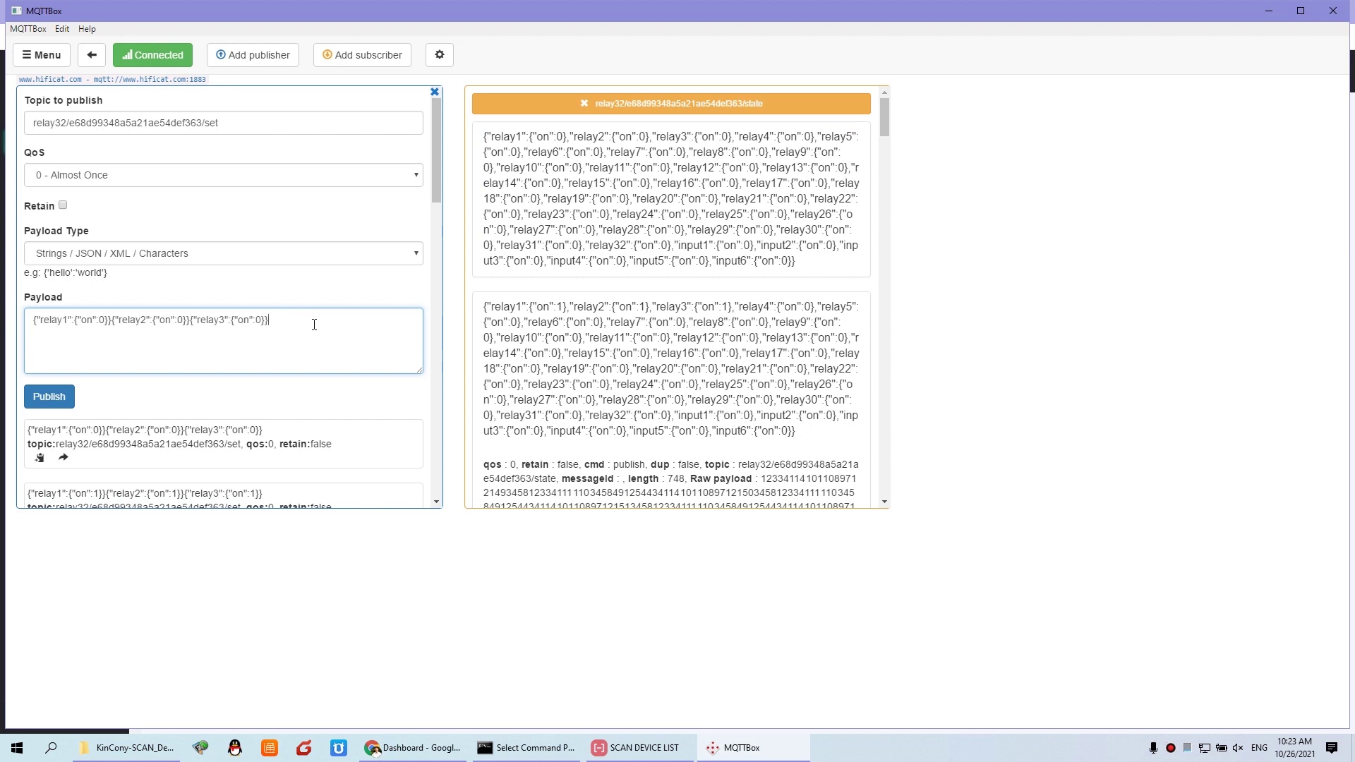